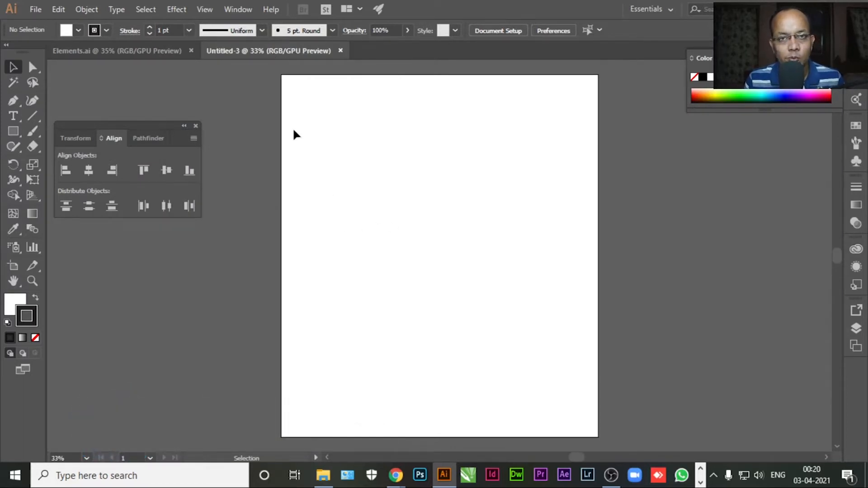
Examine the ribbon banner, mountain and hiker artwork in Elements.ai, and return to the blank Untitled-3 document.
left_click(107, 55)
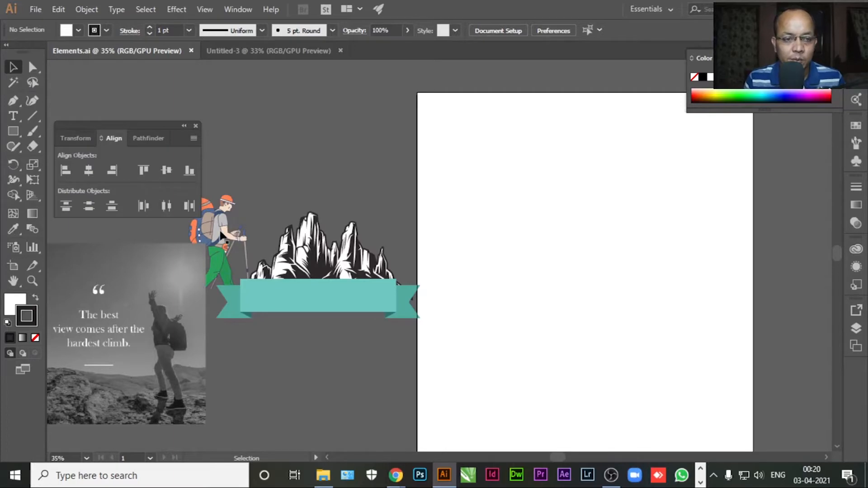
left_click(293, 293)
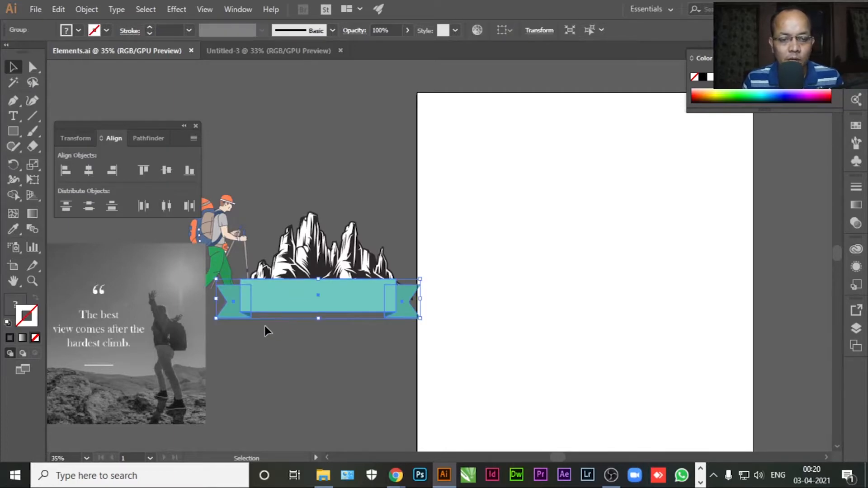
left_click(291, 286)
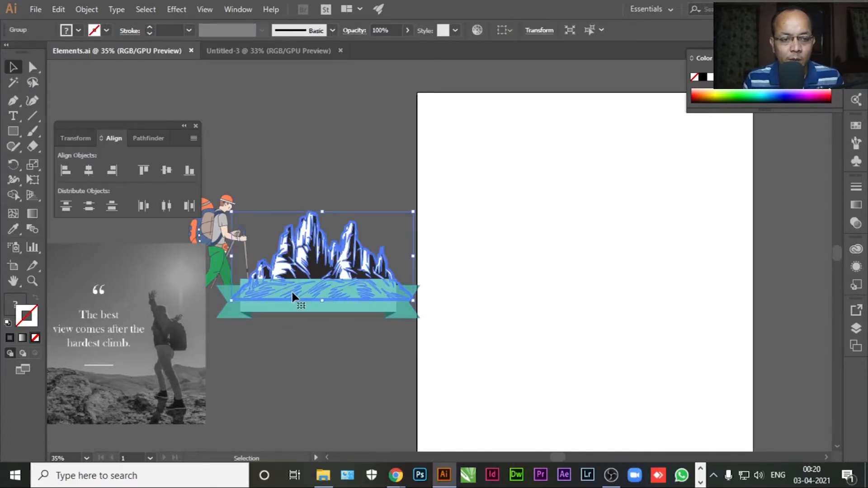
left_click(224, 244)
left_click(222, 223)
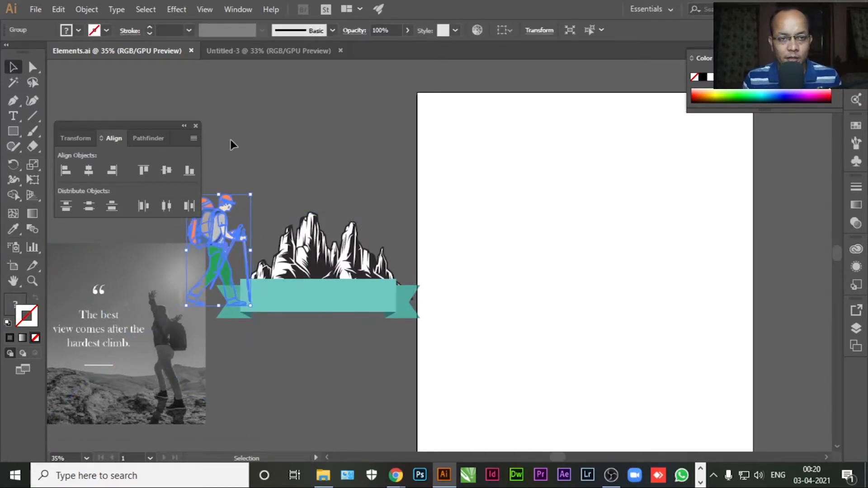
left_click(217, 52)
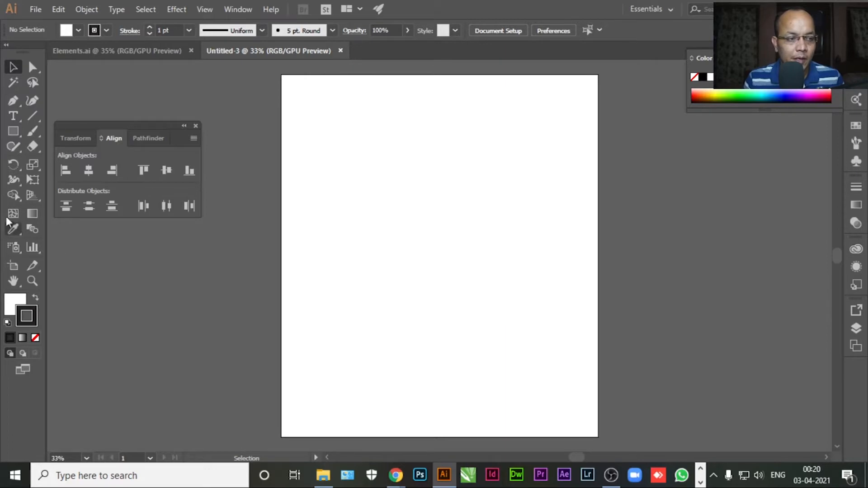
Create a rectangle with a width of 21 and the same proportions as the artboard.
left_click(13, 131)
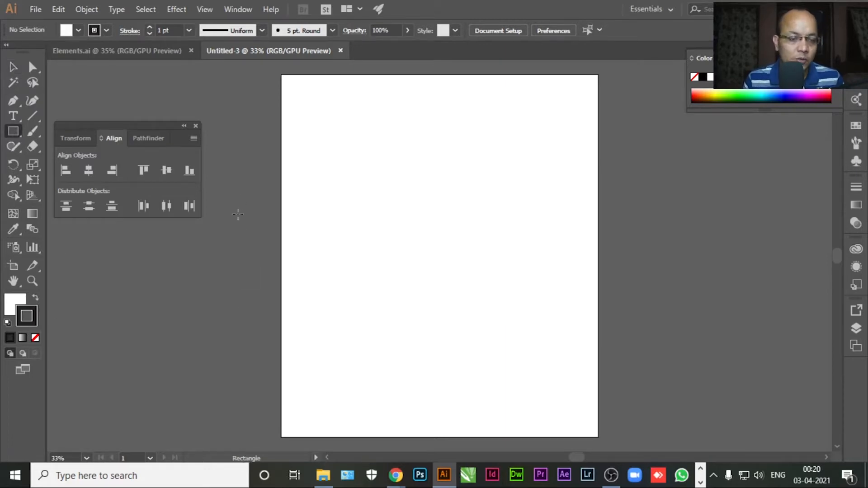
left_click(272, 267)
type("21")
key("Tab")
type("2")
left_click(400, 262)
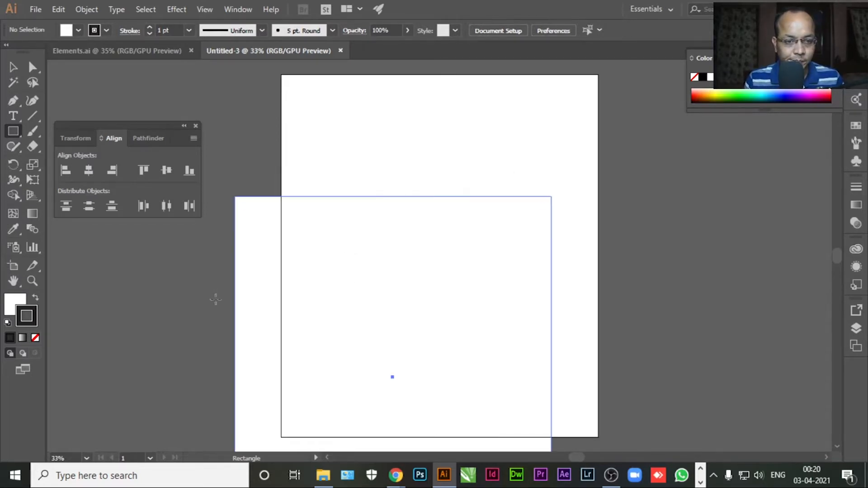
Give the rectangle a pure black fill and remove its stroke.
left_click(36, 297)
double_click(15, 303)
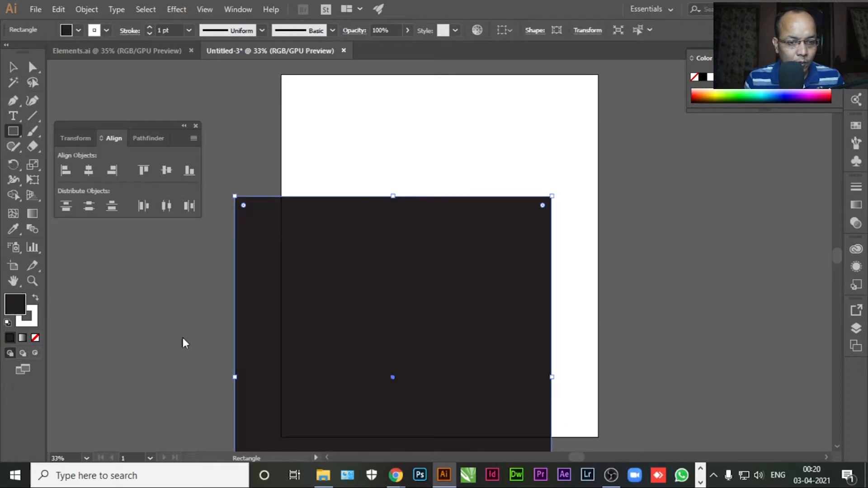
double_click(651, 383)
type("000000")
left_click(727, 230)
left_click(31, 322)
left_click(35, 337)
double_click(18, 311)
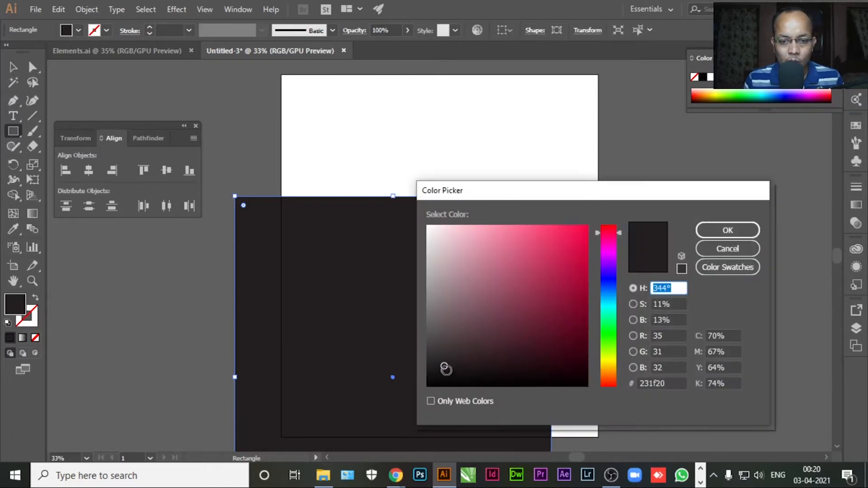
left_click_drag(444, 367, 427, 388)
left_click(712, 235)
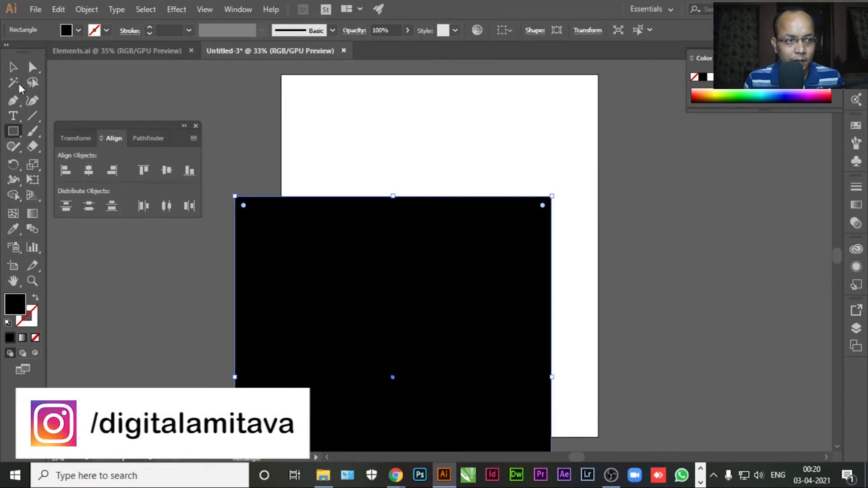
Align the black rectangle to the artboard, centred both horizontally and vertically.
left_click(12, 67)
left_click(505, 31)
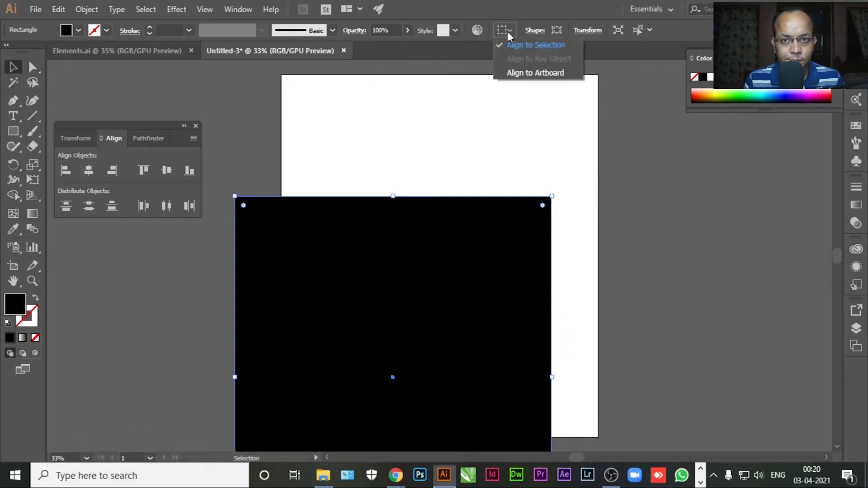
left_click(523, 76)
left_click(89, 169)
left_click(166, 170)
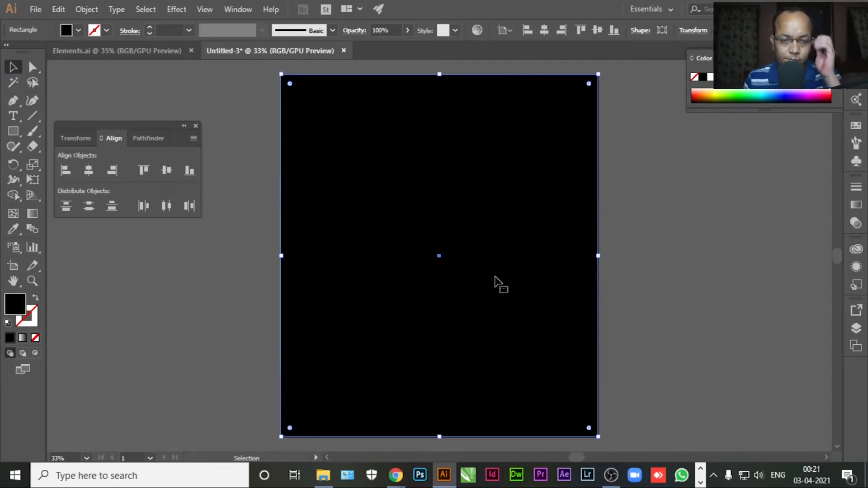
Lock the black background rectangle in place.
left_click(242, 186)
left_click(300, 196)
key("ctrl+2")
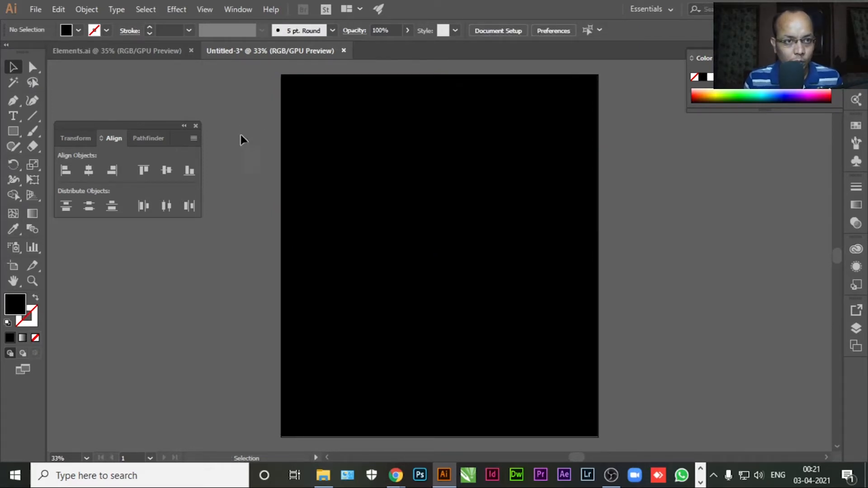
Save the document as Adobe Illustrator file "The Mountains Are Calling-T-Shirt" in the 02-04-2021-Trekking T-Shirt Design folder, with the default Illustrator CC options.
key("ctrl+s")
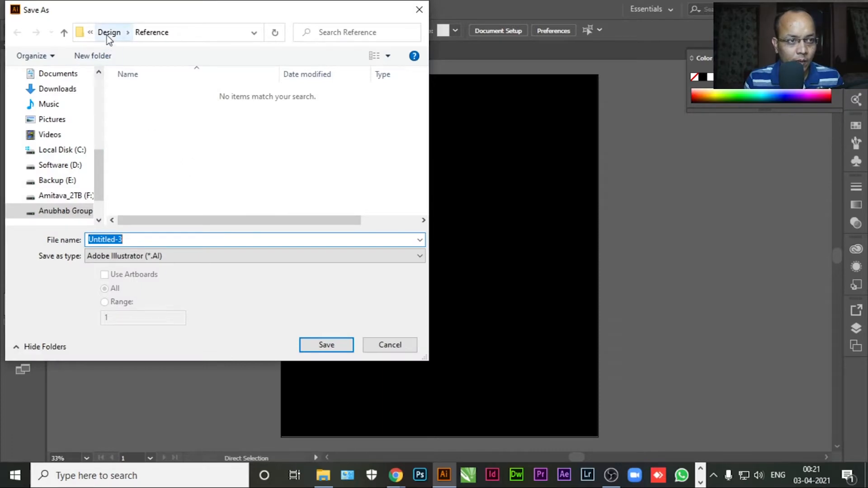
left_click(390, 345)
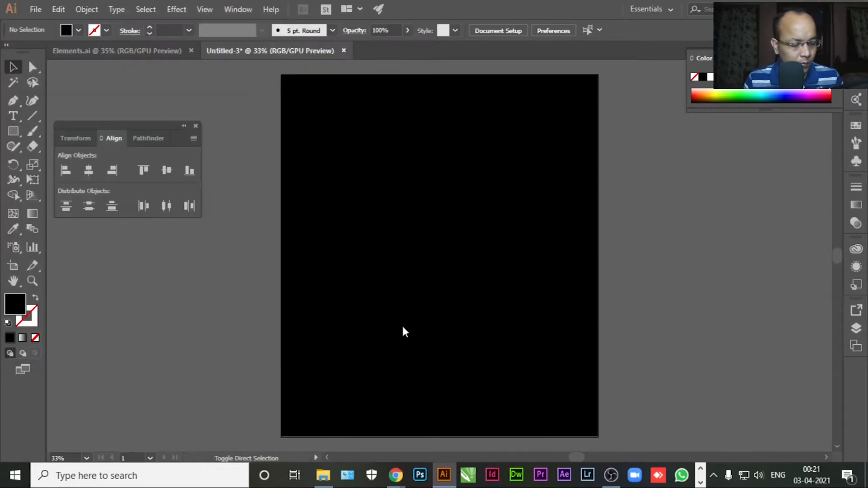
key("ctrl+s")
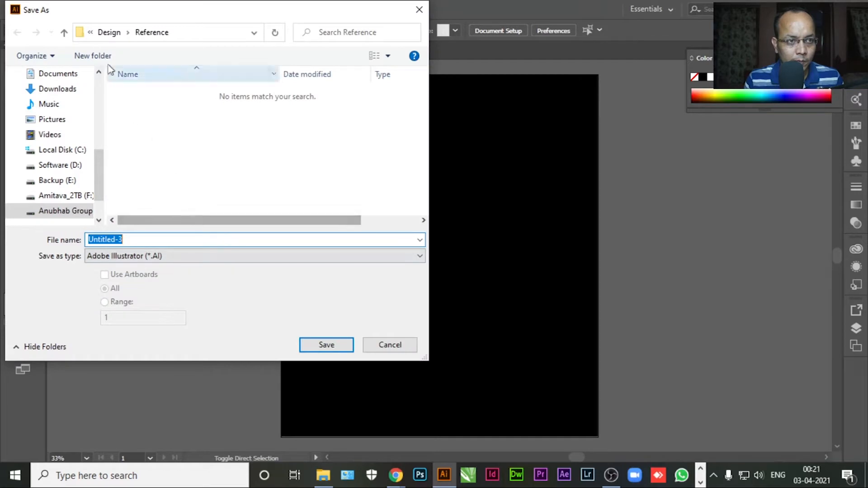
left_click(90, 32)
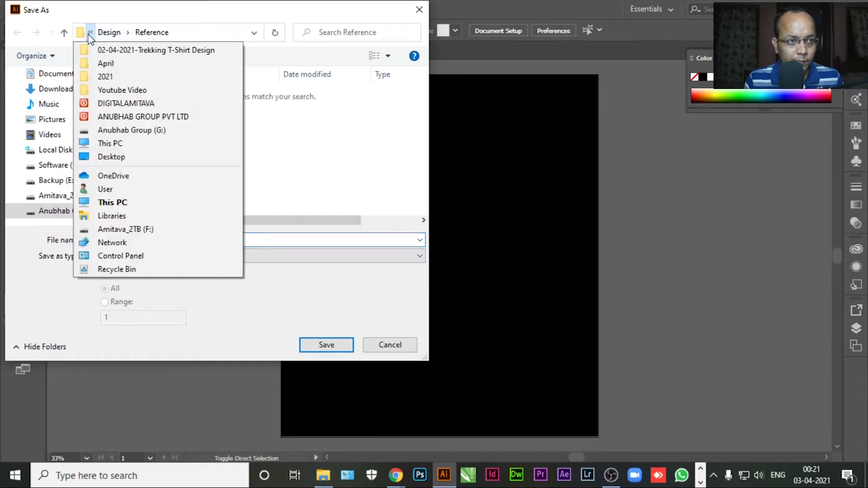
left_click(106, 68)
double_click(142, 93)
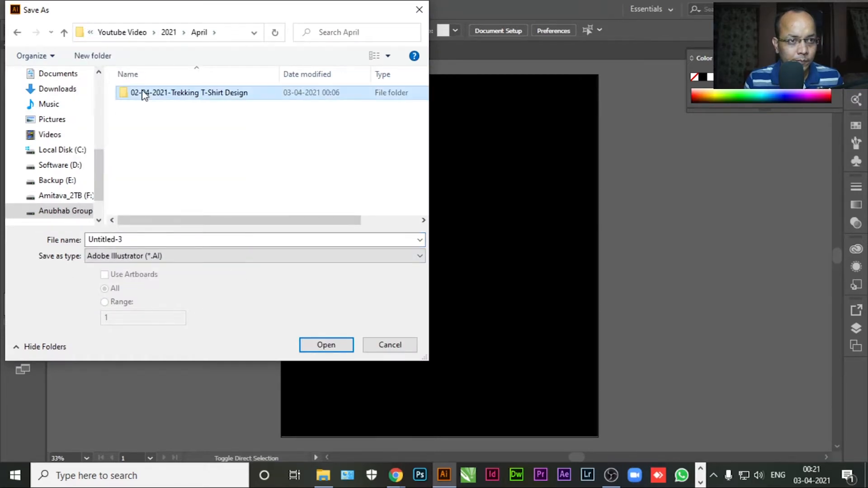
left_click(151, 241)
left_click(151, 241)
type("The Mountains Are Calling-T-Shirt")
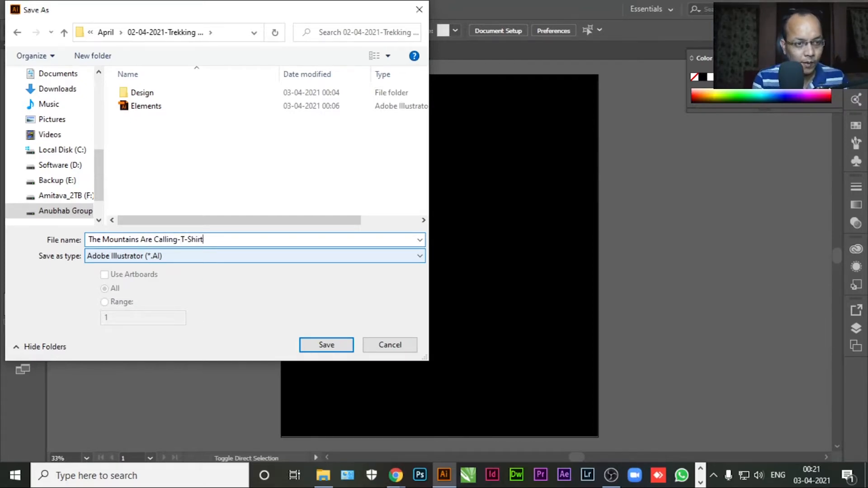
key("Return")
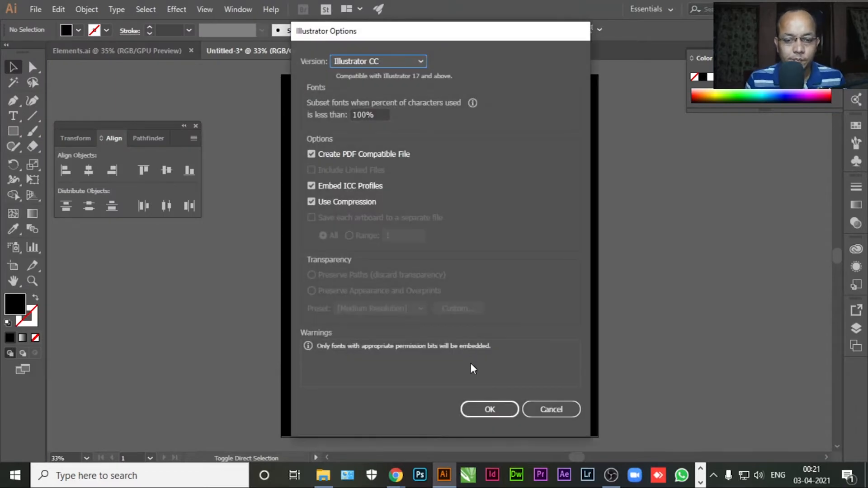
left_click(502, 407)
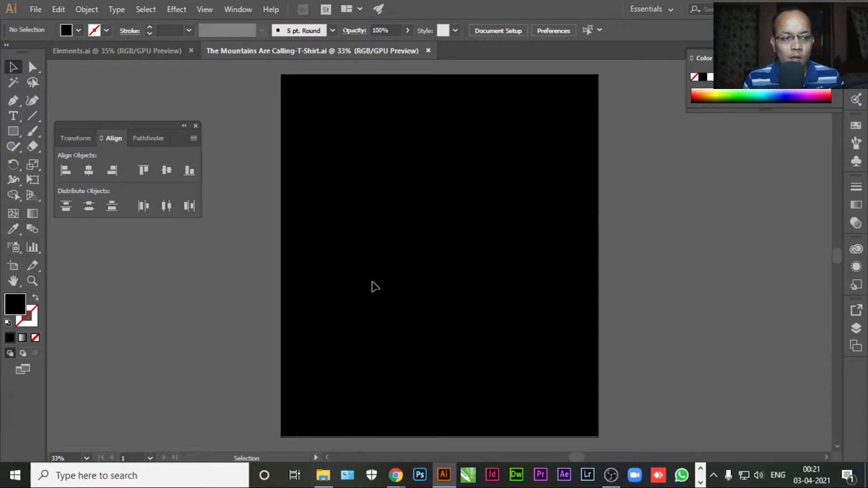
Draw a large upright rectangle on the black background, with a white fill and no stroke.
left_click(10, 132)
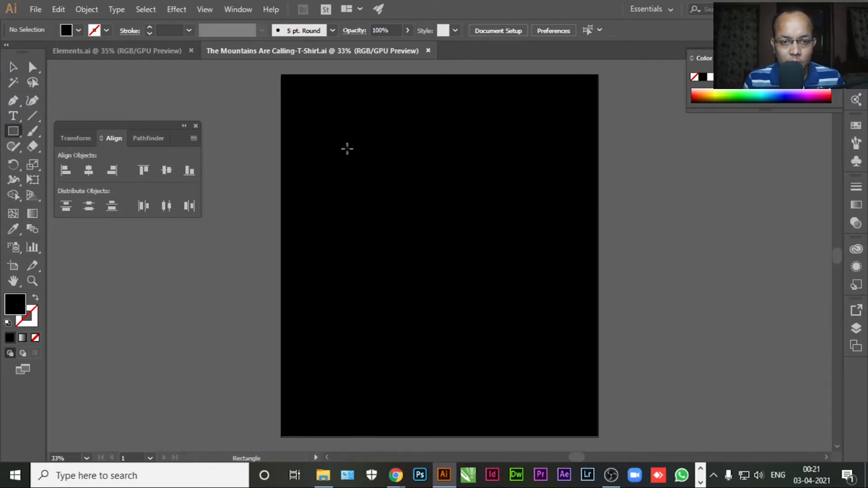
mouse_move(349, 142)
left_mouse_down()
mouse_move(393, 229)
mouse_move(525, 366)
mouse_move(574, 396)
left_mouse_up()
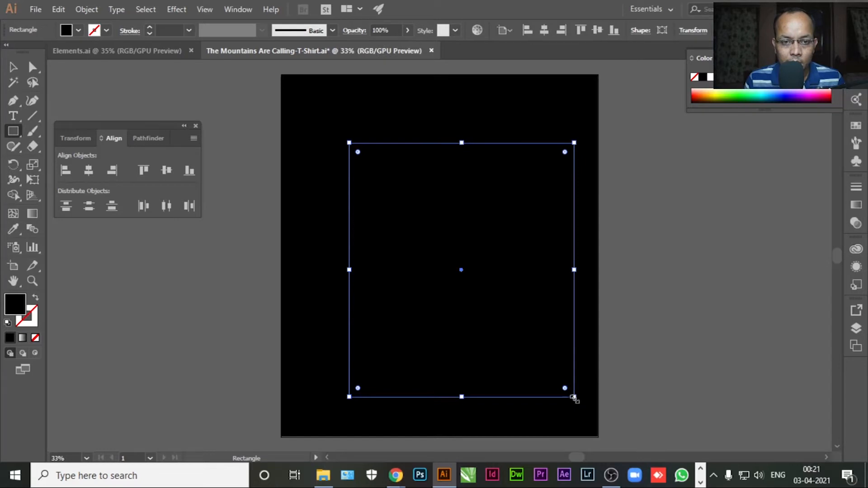
key("d")
left_click(36, 320)
left_click(36, 338)
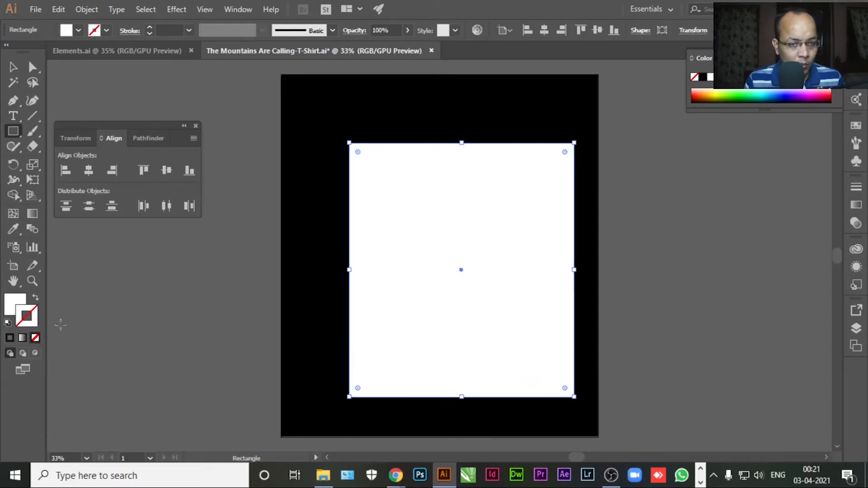
Extend the white rectangle's height and reposition it roughly in the middle of the black background.
left_click(12, 67)
left_click_drag(439, 229, 429, 204)
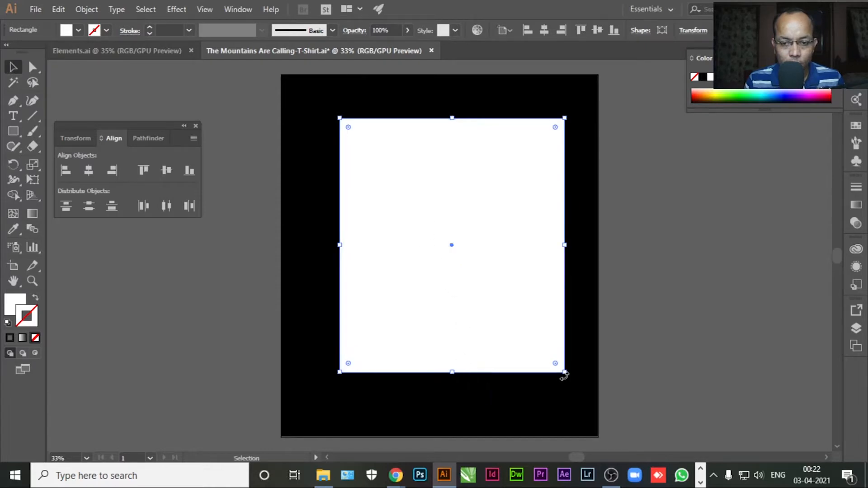
left_click_drag(451, 371, 457, 419)
left_click_drag(432, 297, 430, 288)
left_click(640, 266)
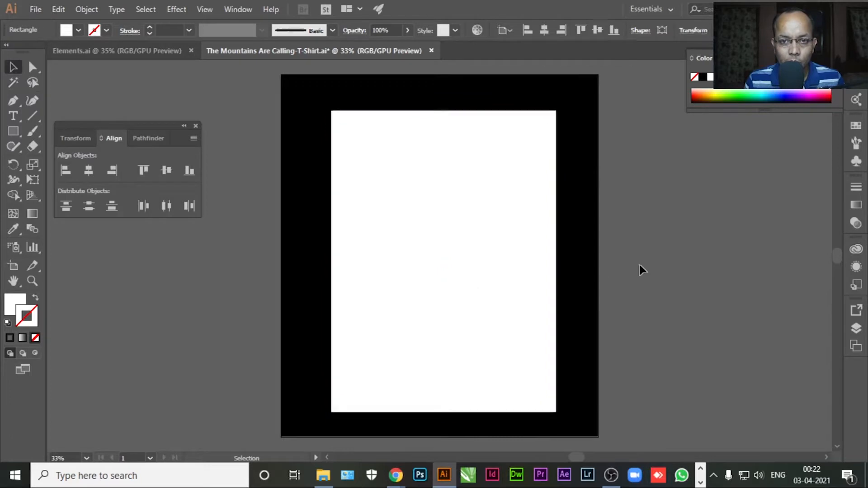
Draw a very thin horizontal white bar across the upper part of the white rectangle, extending past both sides of the artboard.
left_click(13, 131)
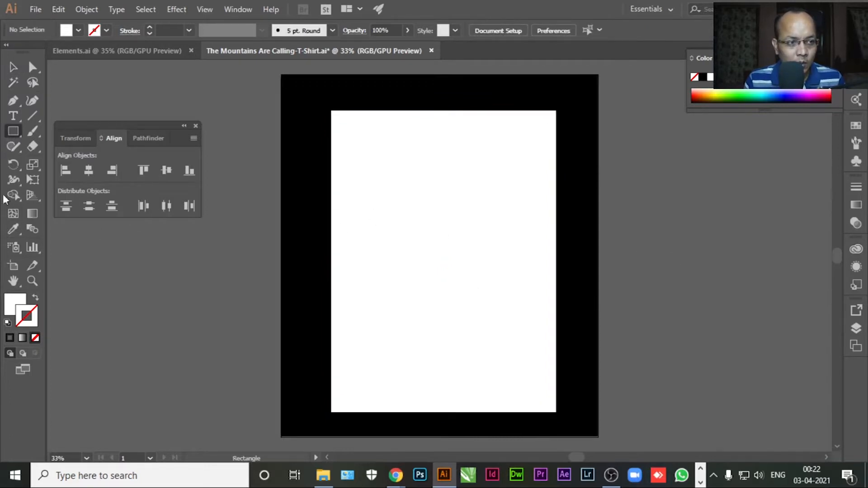
left_click_drag(240, 138, 616, 141)
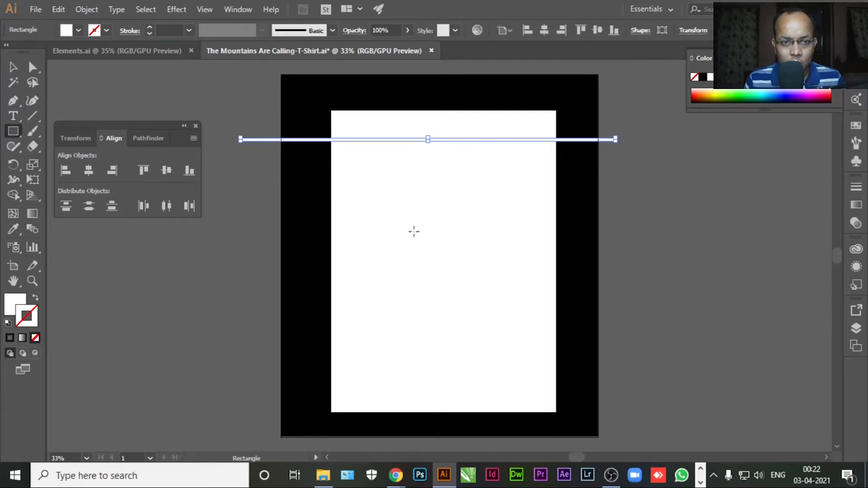
left_click(13, 68)
left_click(148, 109)
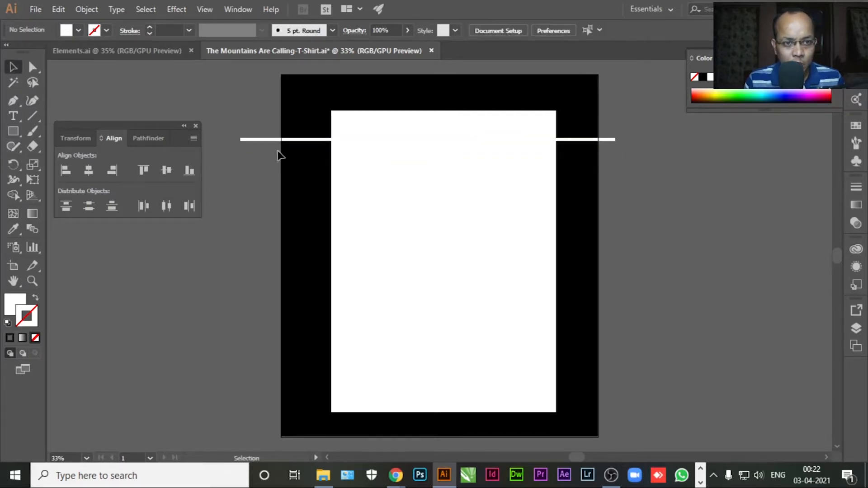
Nudge the thin bar upward, closer to the white rectangle's upper edge.
left_click(265, 141)
key("shift+Up")
key("shift+Up")
key("shift+Up")
key("shift+Up")
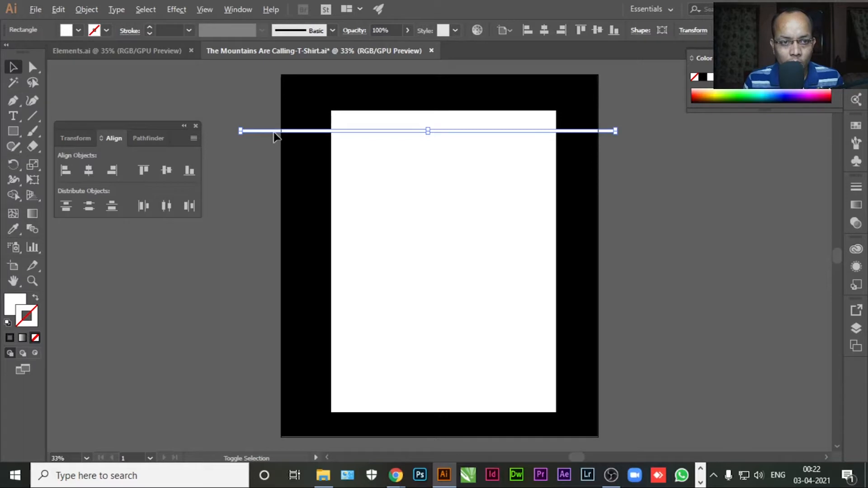
Duplicate the thin bar six times down to the middle of the white rectangle, with tighter gaps between the lowest copies.
key("alt+shift")
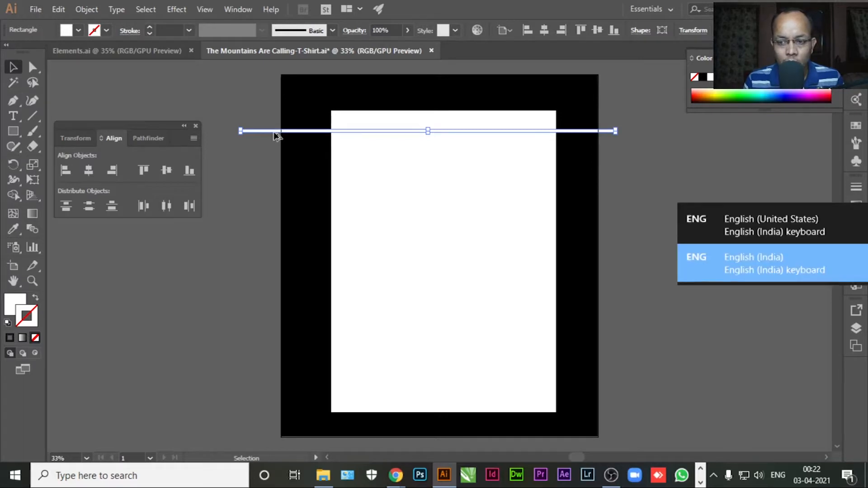
left_click_drag(273, 136, 273, 162)
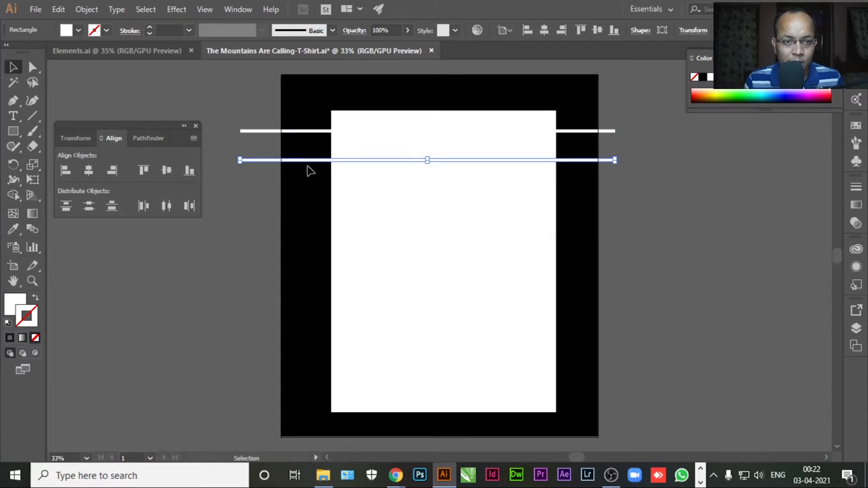
left_click_drag(306, 164, 318, 259)
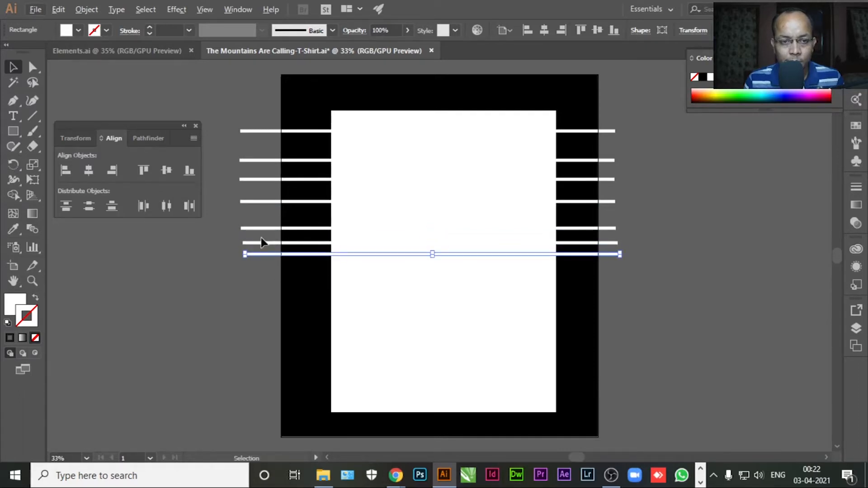
Split the white rectangle along the seven thin bars using the Pathfinder Divide operation.
left_click_drag(225, 101, 267, 266)
left_click(369, 124, "shift")
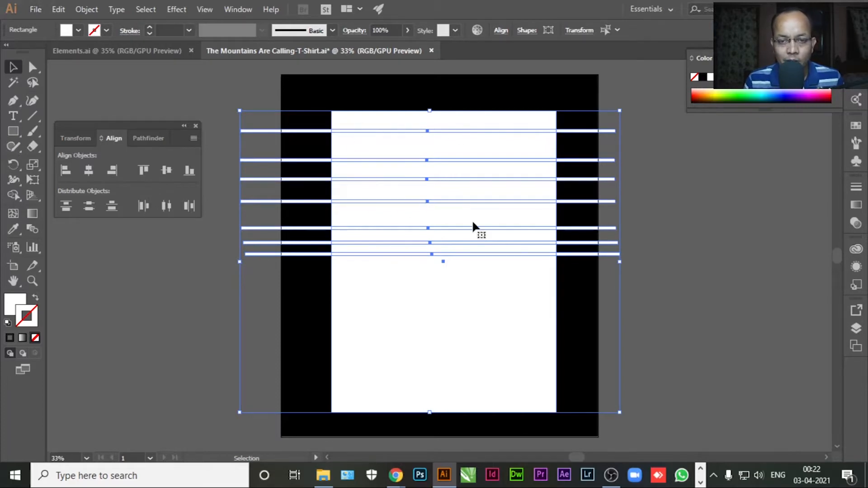
left_click(243, 10)
left_click(297, 455)
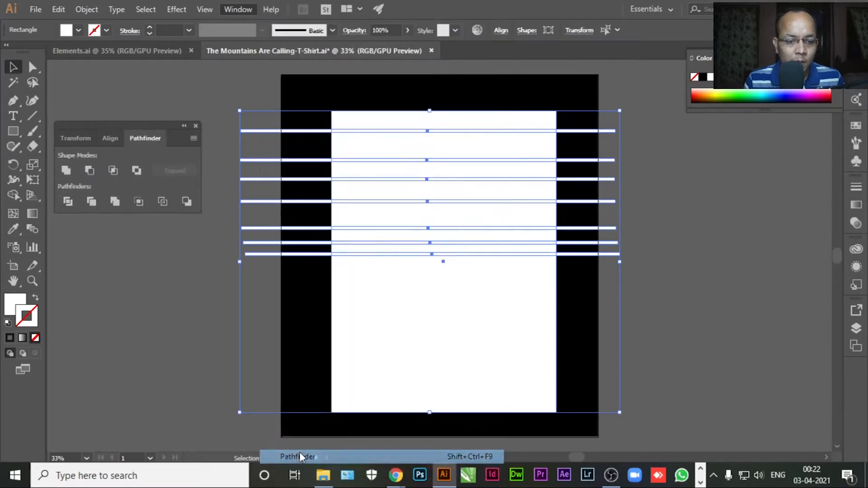
left_click(66, 201)
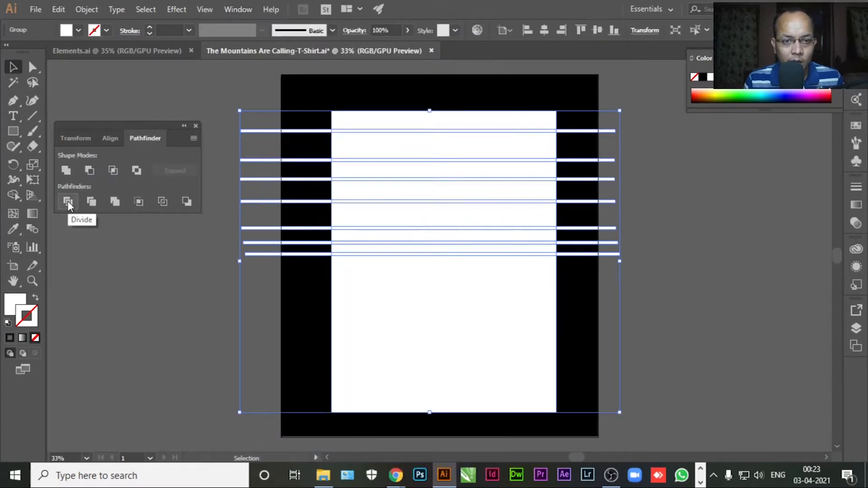
left_click(145, 263)
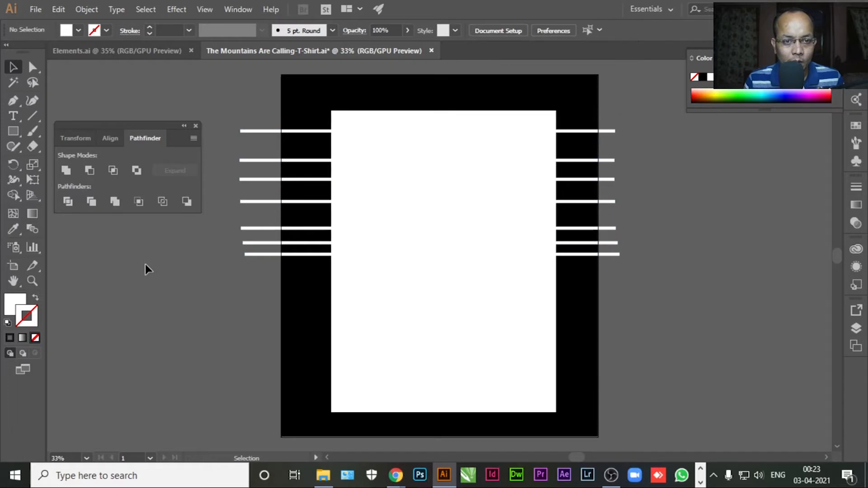
Ungroup the divided artwork into separate pieces.
left_click(249, 132)
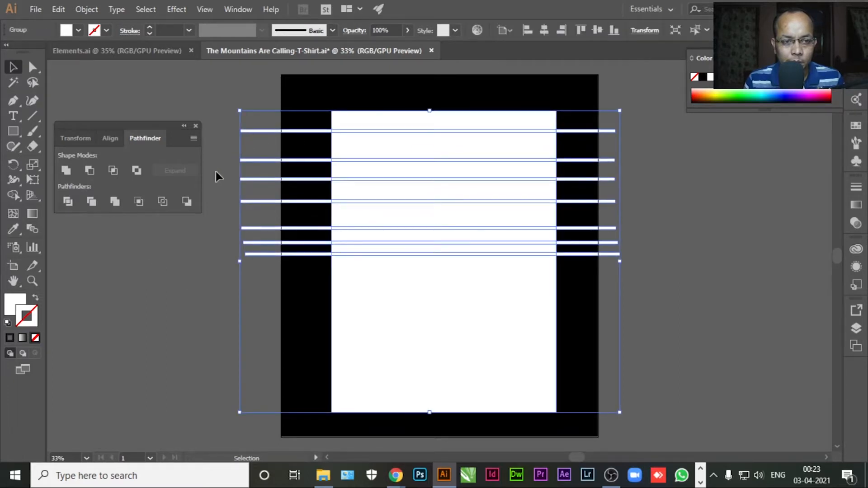
left_click(215, 172)
left_click(259, 134)
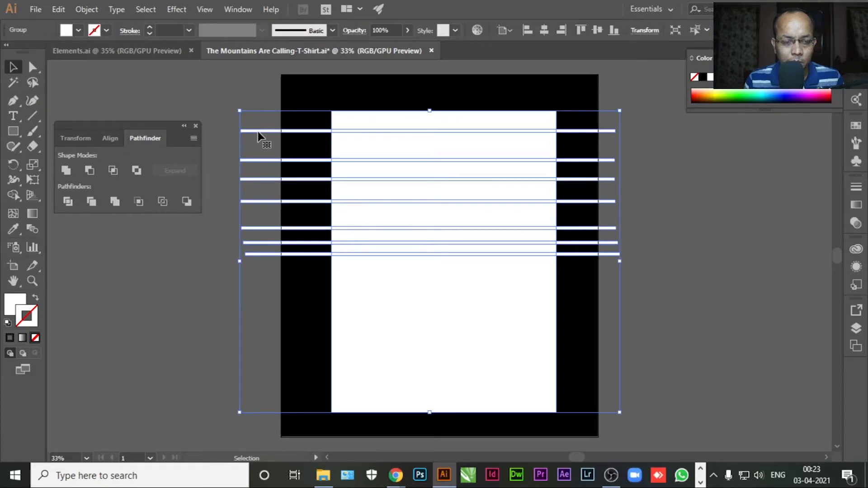
right_click(260, 135)
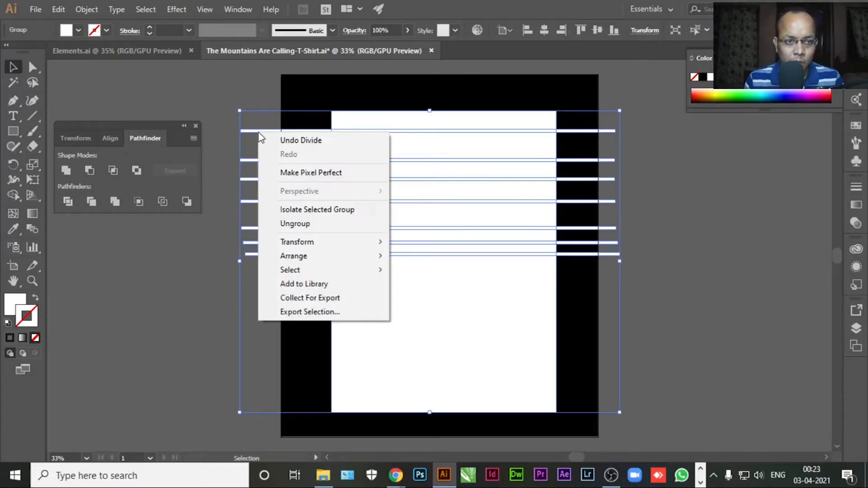
left_click(293, 225)
left_click(690, 206)
Delete the seven thin bar pieces inside the white rectangle so that black gaps separate its bands.
left_click(577, 132)
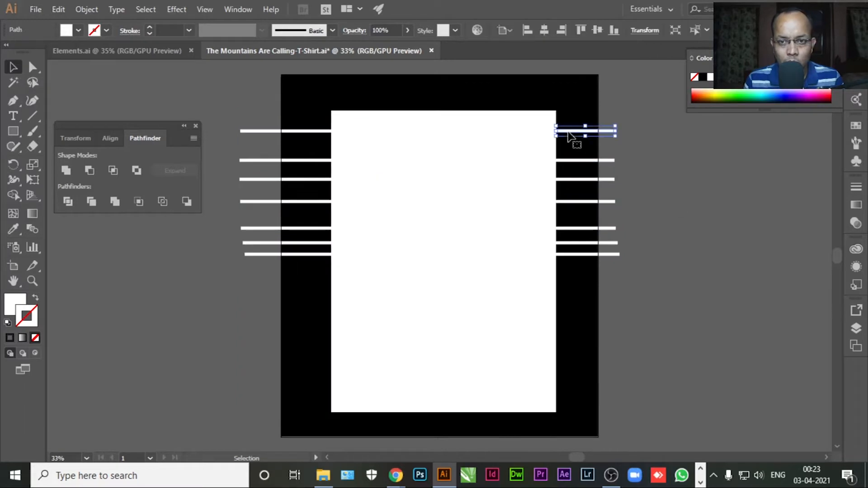
left_click(502, 132)
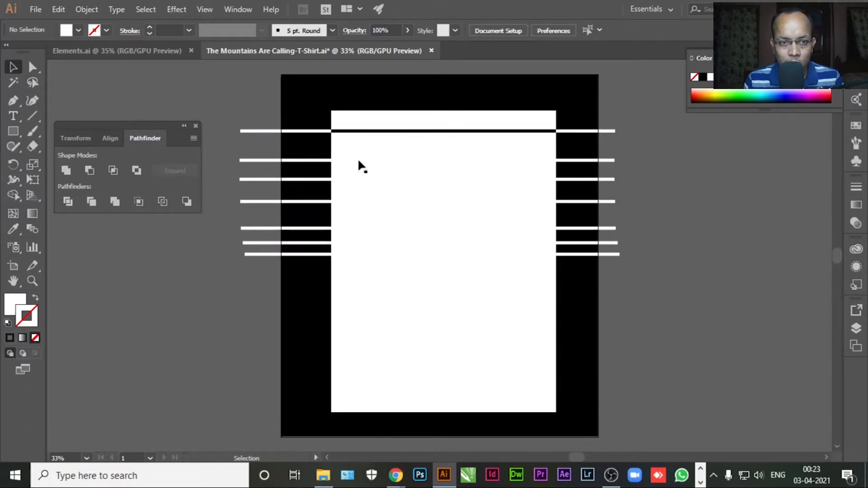
left_click(338, 160)
key("Delete")
left_click(342, 180)
key("Delete")
left_click(339, 201)
key("Delete")
left_click(340, 228)
key("Delete")
left_click(340, 243)
key("Delete")
left_click(341, 253)
key("Delete")
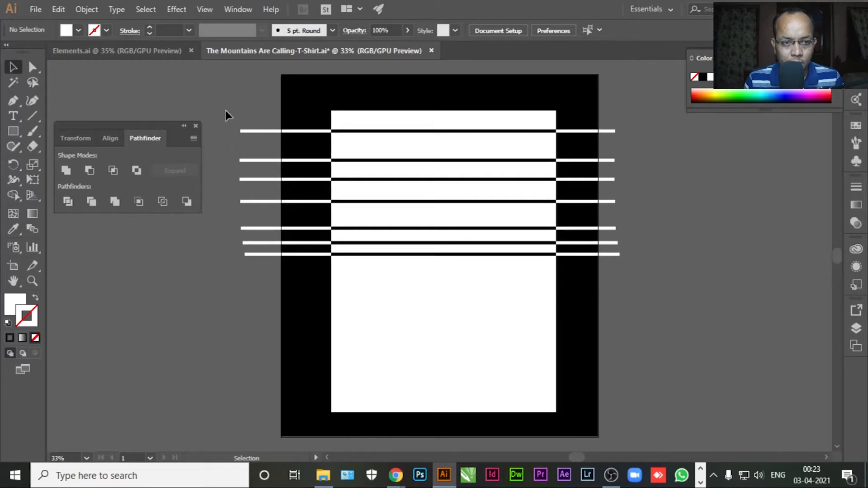
Delete the leftover bar ends sticking out on both sides of the white rectangle.
left_click_drag(265, 273, 269, 214)
key("Delete")
left_click_drag(627, 256, 608, 100)
key("Delete")
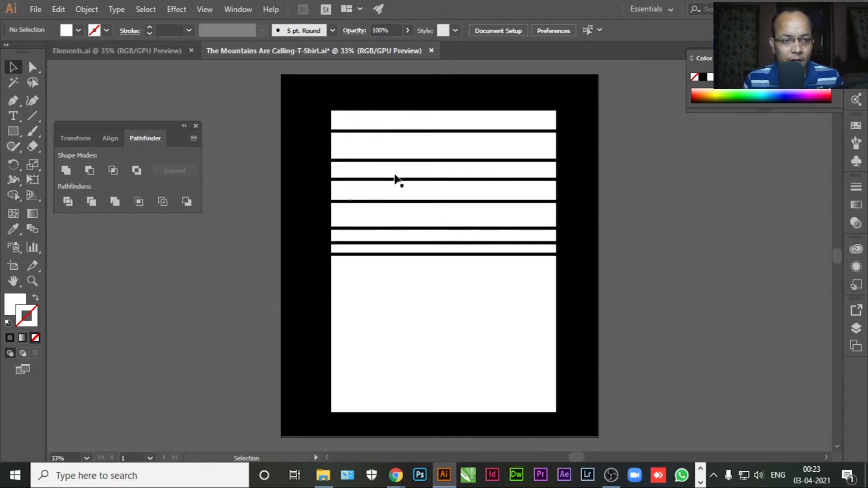
Fill the topmost band with orange #f47d25.
left_click(351, 128)
double_click(19, 300)
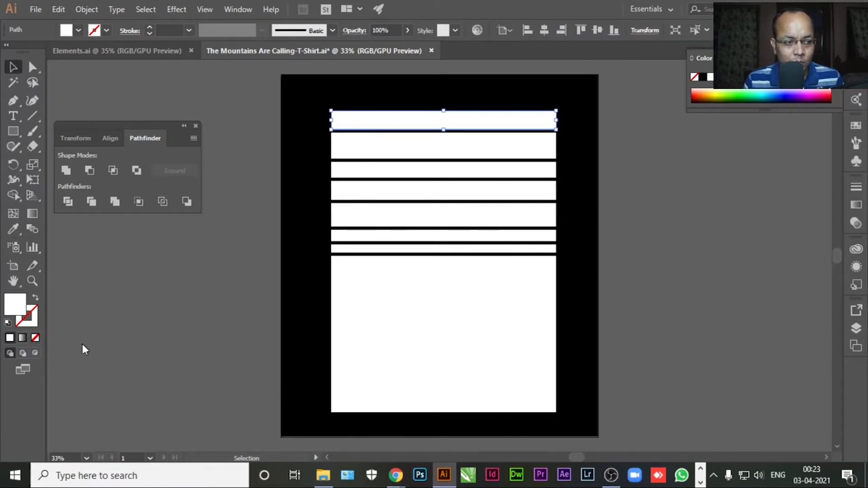
left_click_drag(598, 367, 610, 375)
left_click(556, 234)
mouse_move(556, 234)
left_mouse_down()
mouse_move(572, 226)
mouse_move(565, 230)
left_mouse_up()
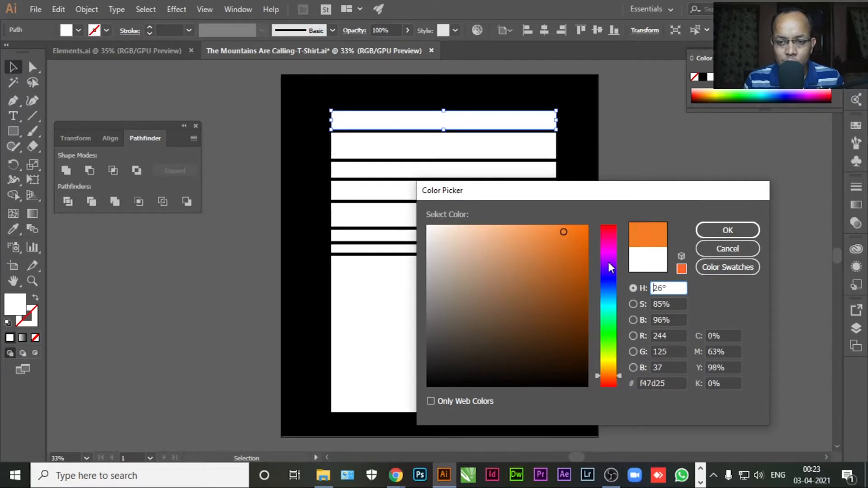
left_click(716, 234)
Fill the second band from the top with a very dark maroon.
left_click(457, 144)
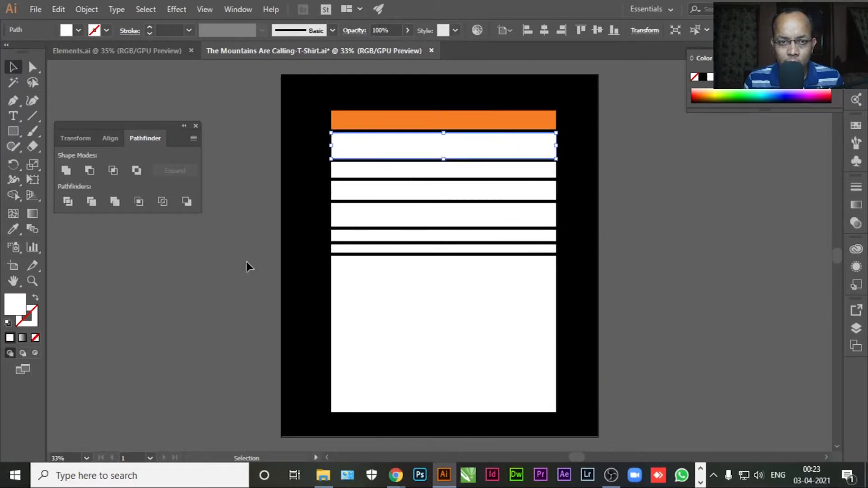
double_click(15, 304)
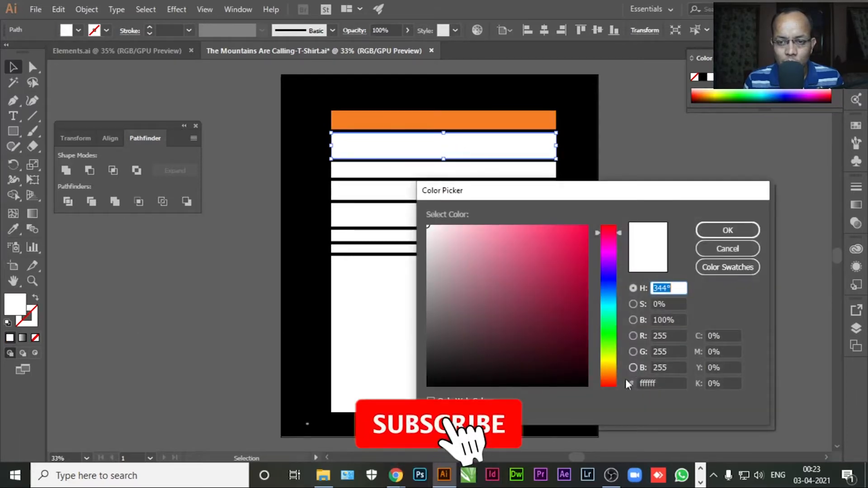
left_click(608, 380)
mouse_move(582, 326)
left_mouse_down()
mouse_move(581, 300)
mouse_move(581, 336)
left_mouse_up()
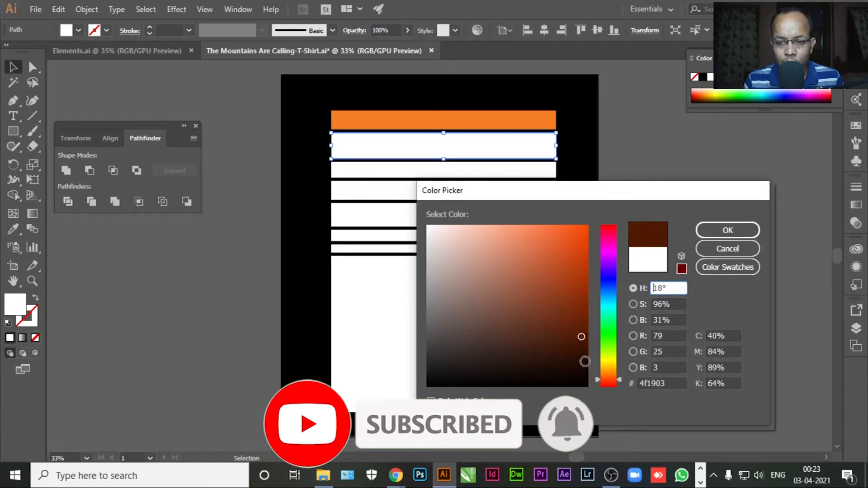
left_click_drag(596, 380, 596, 385)
left_click_drag(581, 336, 581, 341)
left_click(727, 230)
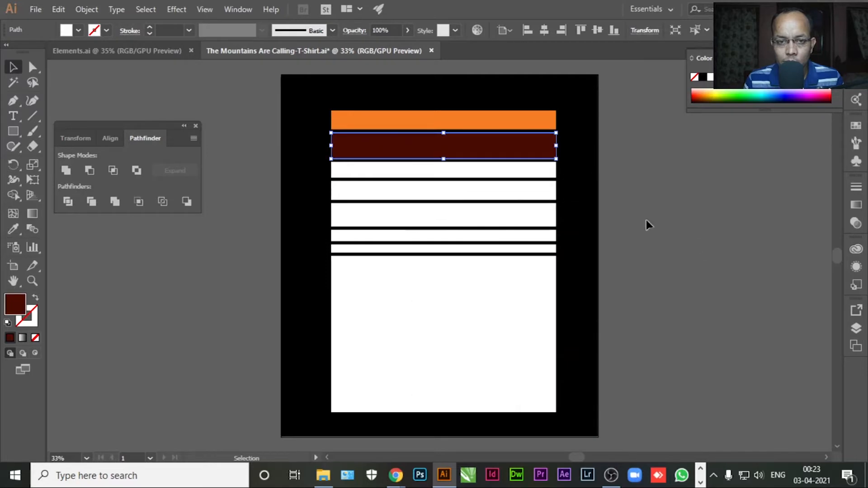
left_click(661, 199)
Fill the third band from the top with light grey.
left_click(461, 174)
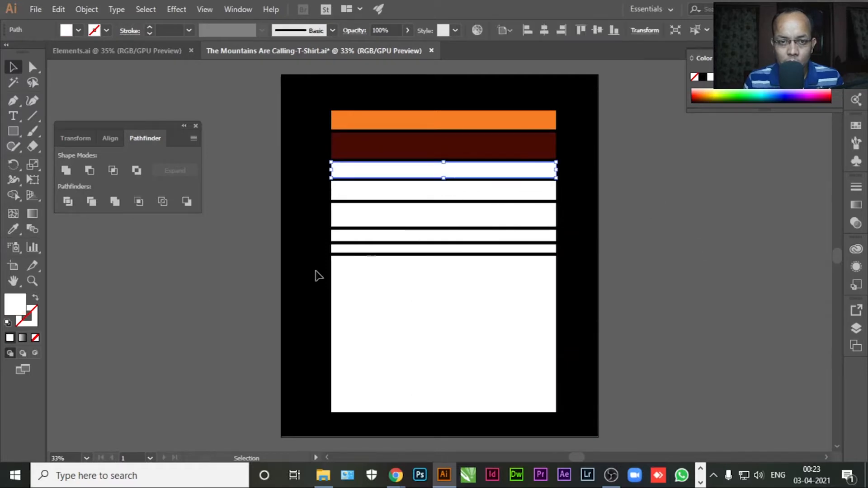
double_click(15, 309)
mouse_move(436, 255)
left_mouse_down()
mouse_move(431, 281)
mouse_move(430, 246)
left_mouse_up()
left_click(725, 230)
left_click(639, 221)
Fill the fourth band from the top with light green, using a hue of 87°.
left_click(402, 197)
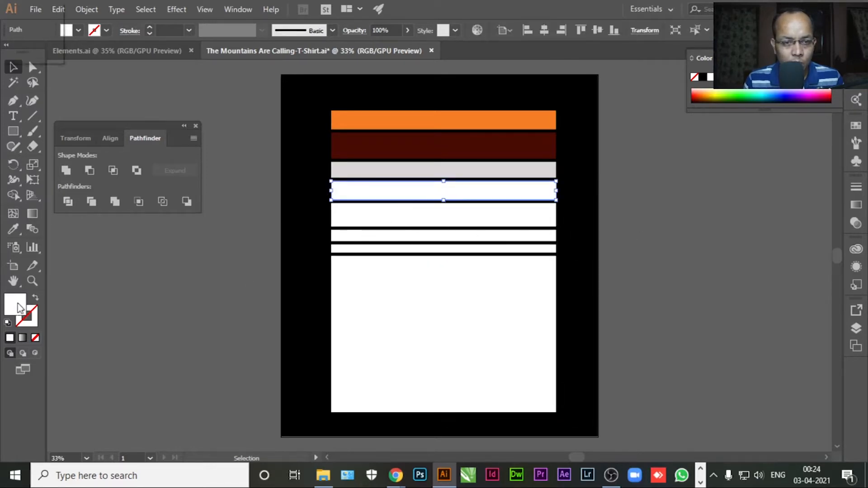
left_click_drag(615, 363, 613, 352)
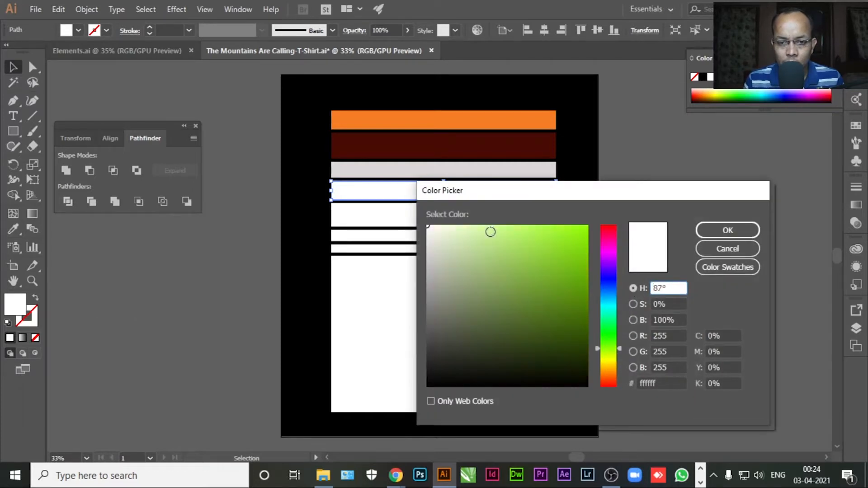
left_click(494, 229)
left_click(745, 231)
left_click(670, 223)
Fill the fifth band from the top with very dark teal #011316.
left_click(464, 217)
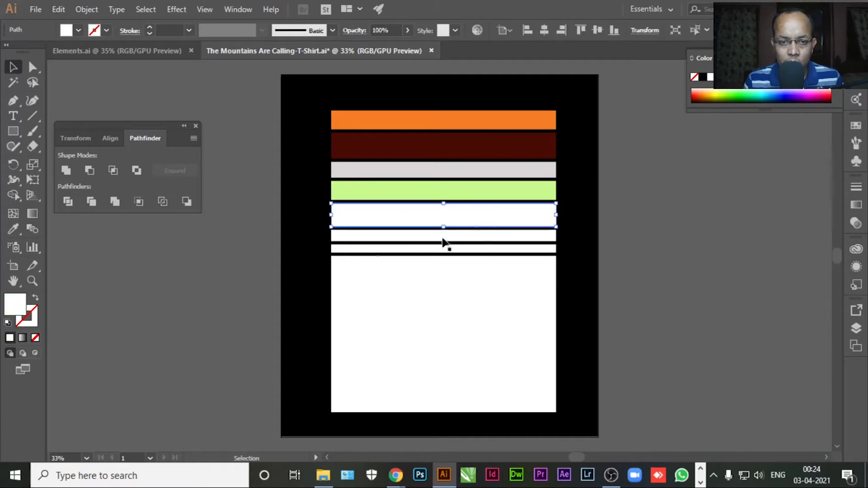
double_click(22, 308)
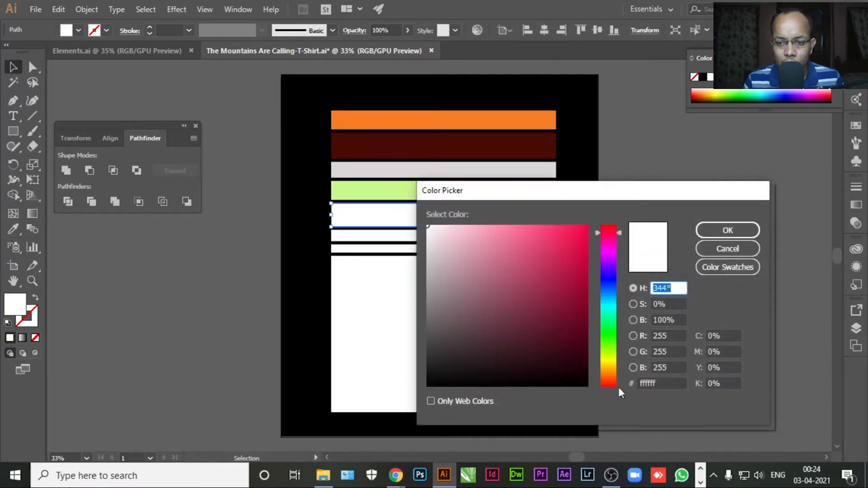
left_click_drag(608, 364, 609, 374)
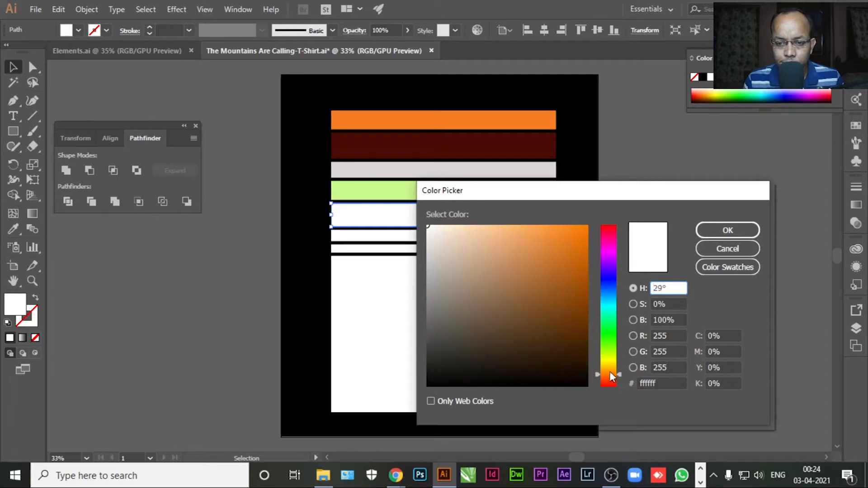
left_click_drag(608, 292, 609, 302)
left_click_drag(571, 343, 583, 372)
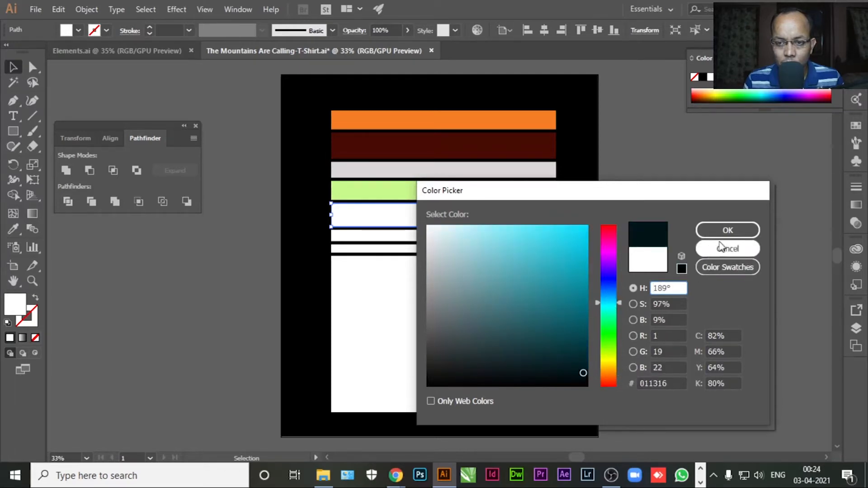
left_click(728, 230)
Fill the narrow sixth band from the top with pale cream yellow.
left_click(441, 235)
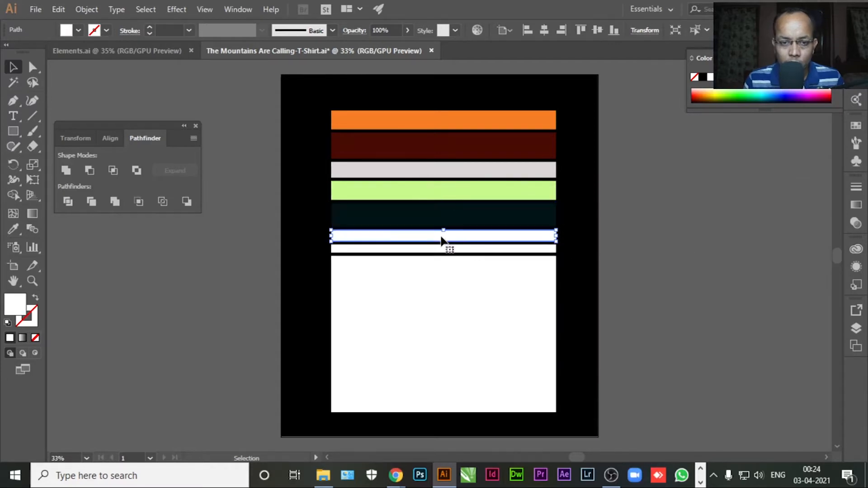
double_click(446, 239)
left_click(50, 69)
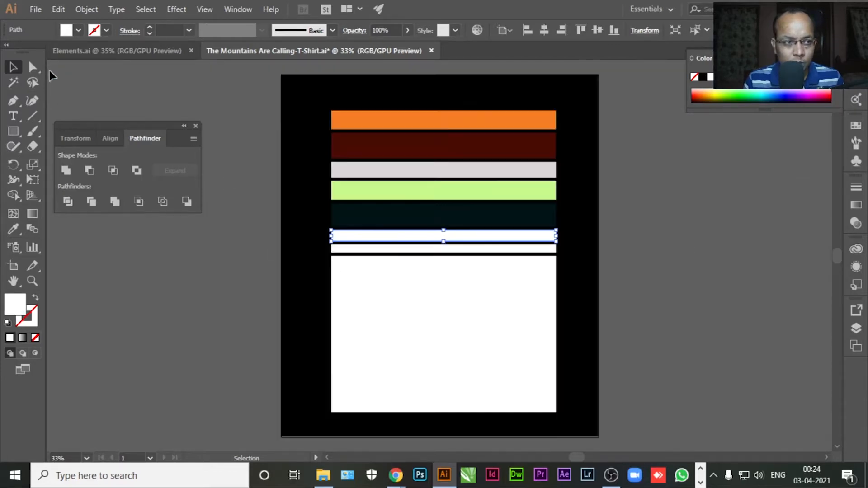
left_click(267, 258)
left_click(387, 240)
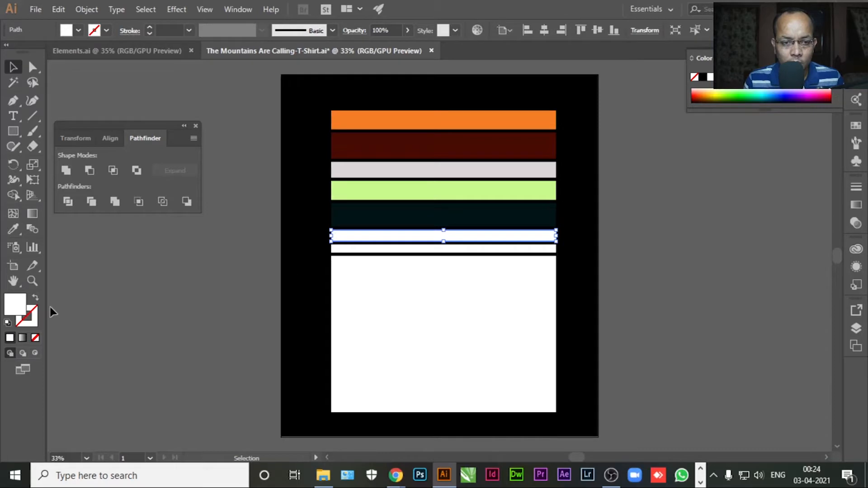
double_click(14, 311)
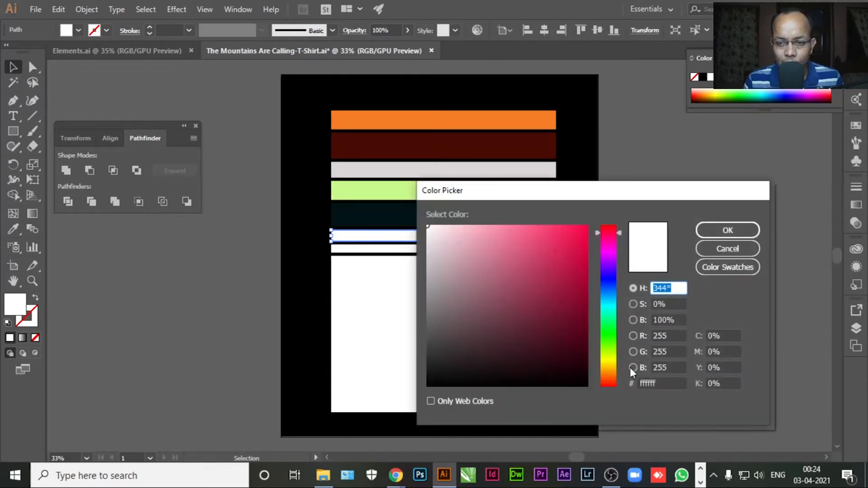
left_click(602, 363)
left_click_drag(474, 234, 470, 232)
left_click(741, 232)
left_click(655, 228)
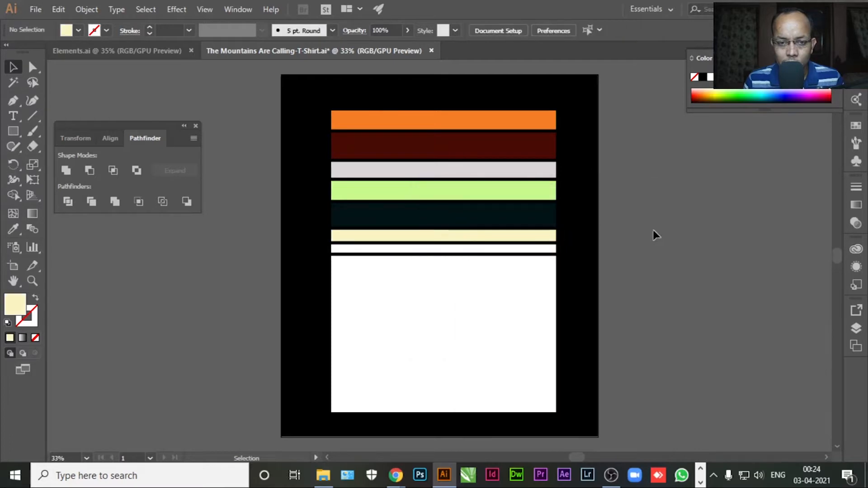
Fill the thin seventh band, just above the large white area, with very light grey #efefef.
left_click(451, 249)
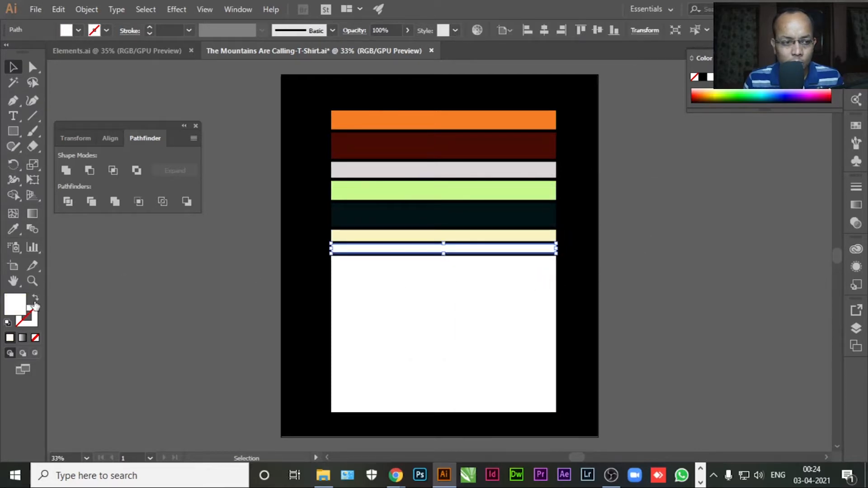
left_click_drag(426, 260, 427, 236)
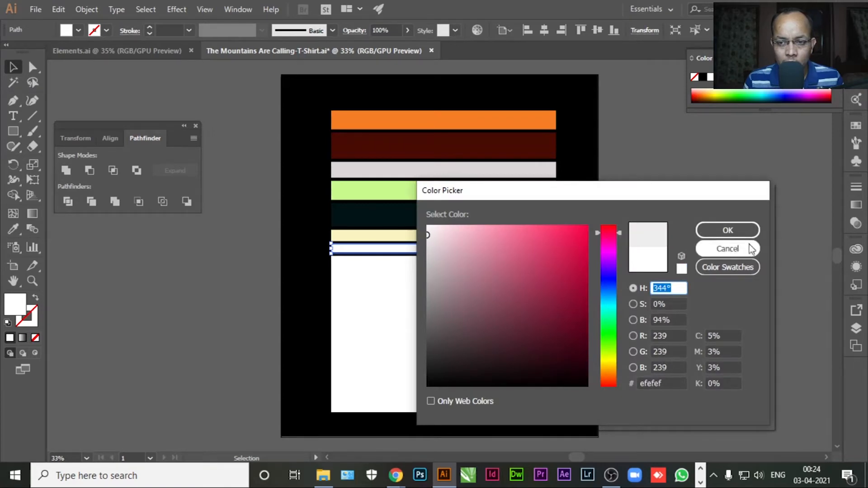
left_click(735, 234)
left_click(640, 243)
Group the seven coloured bands, leaving out the large white block below them.
left_click(523, 126)
left_click(526, 149, "shift")
left_click(528, 174, "shift")
left_click(518, 195, "shift")
left_click(514, 217, "shift")
left_click(515, 235, "shift")
left_click(529, 249, "shift")
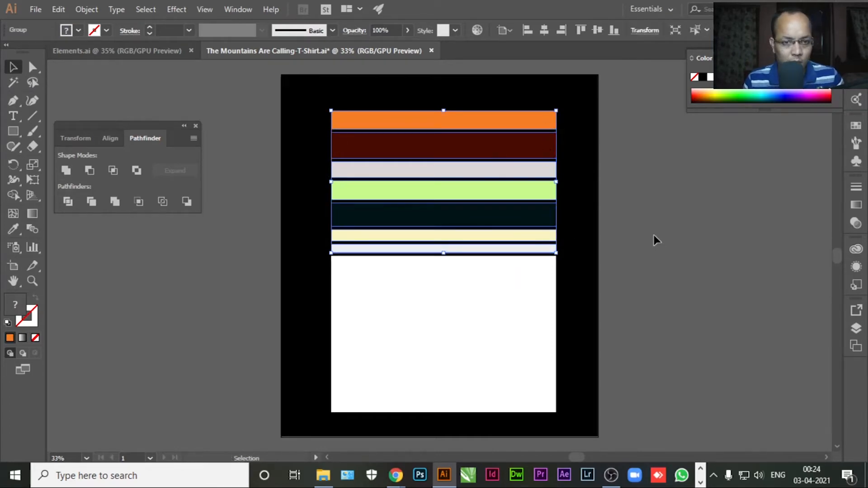
left_click(749, 225)
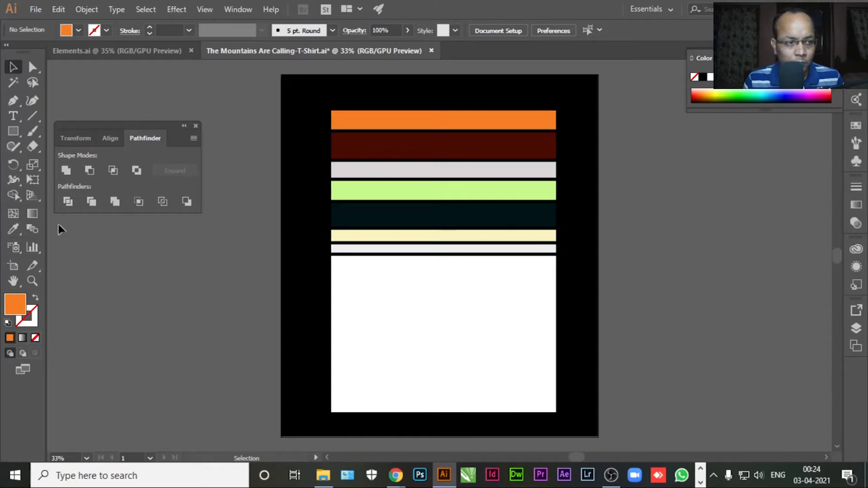
Draw a large orange circle centred over the coloured bands, spanning nearly their full combined height.
left_click_drag(18, 137, 56, 167)
left_click_drag(437, 177, 488, 246)
left_click(13, 68)
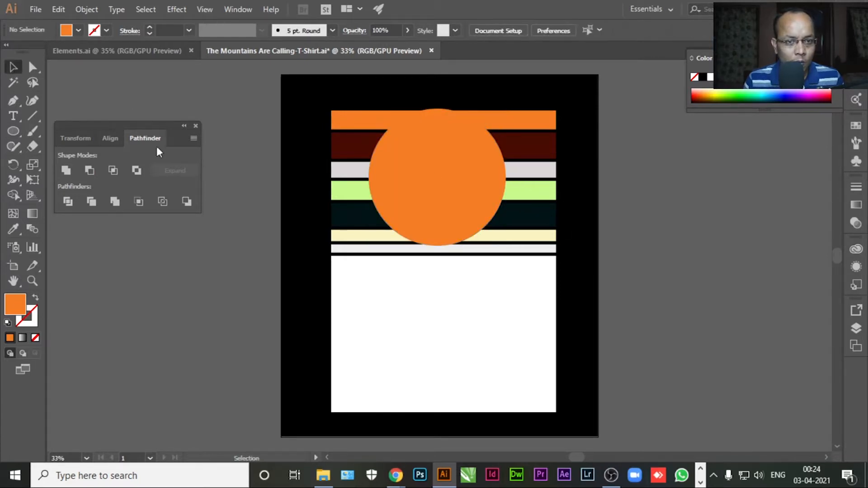
Centre the orange circle and the grouped colour bands on each other horizontally and vertically, aligning to the selection.
left_click(424, 166)
left_click(536, 132, "shift")
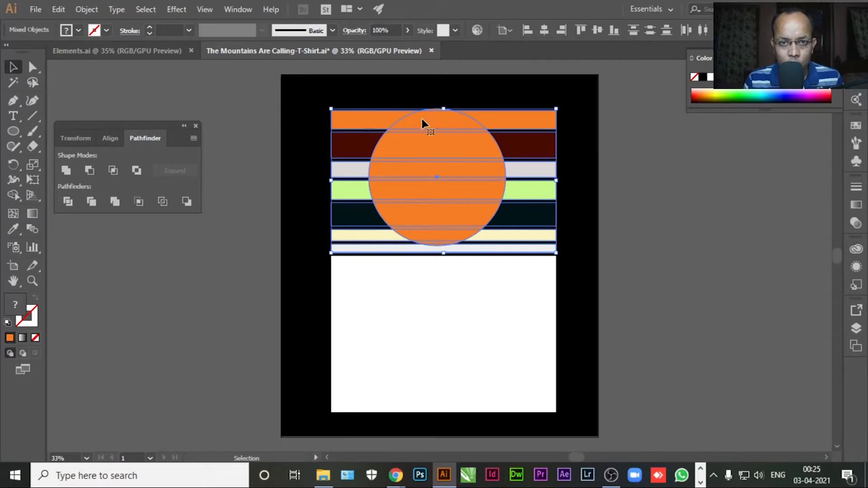
left_click(505, 30)
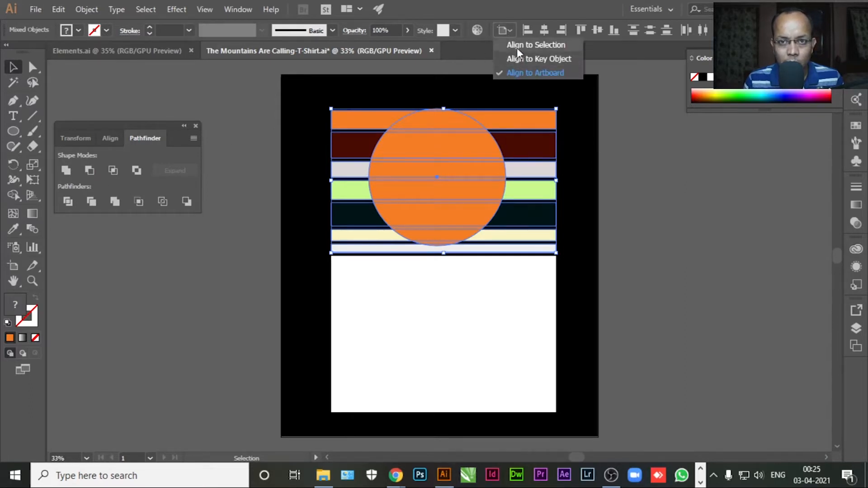
left_click(517, 47)
left_click(542, 32)
left_click(596, 30)
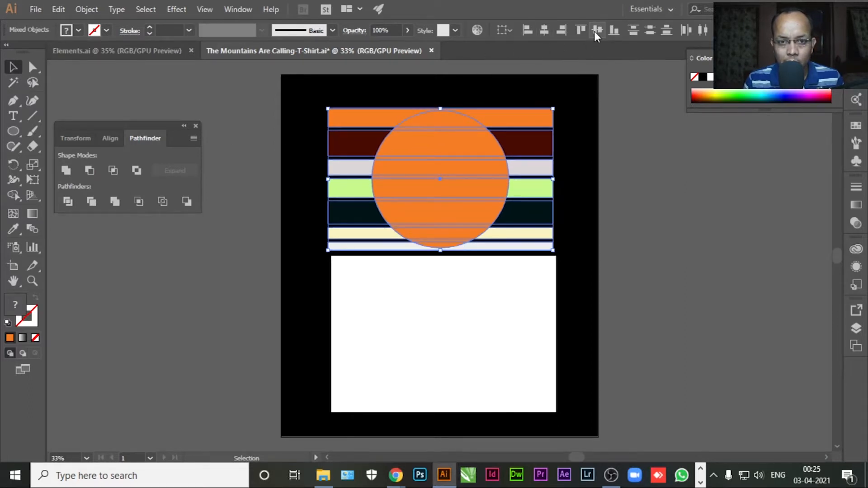
Make a clipping mask so the orange circle crops the colour bands into a striped sun.
key("a")
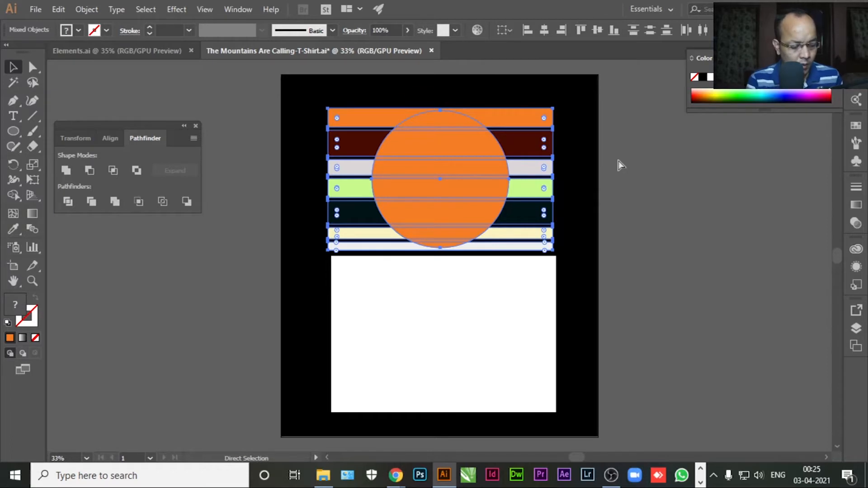
key("ctrl+7")
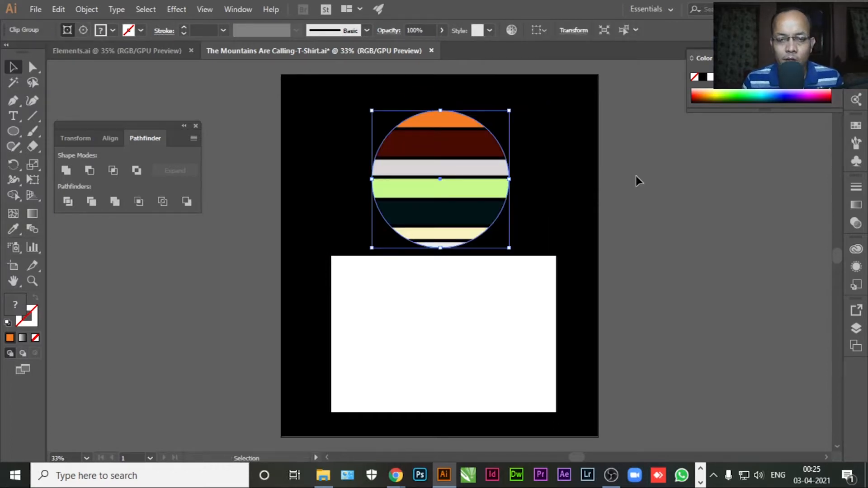
left_click(636, 176)
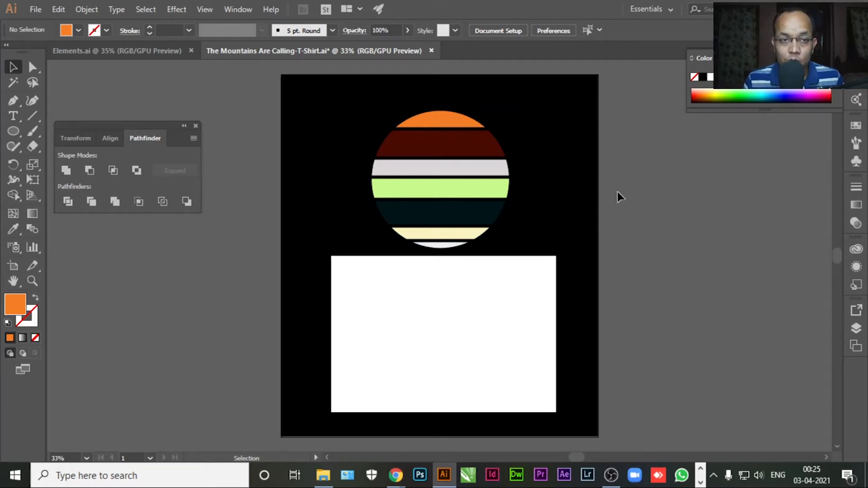
Delete the large white block and move the striped circle down towards the middle of the artboard.
left_click(418, 284)
left_click_drag(438, 296, 647, 267)
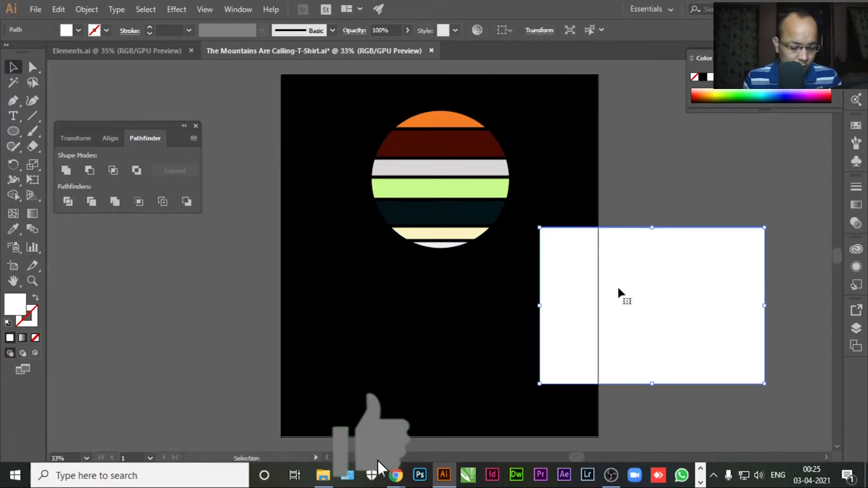
key("Delete")
left_click_drag(433, 178, 429, 187)
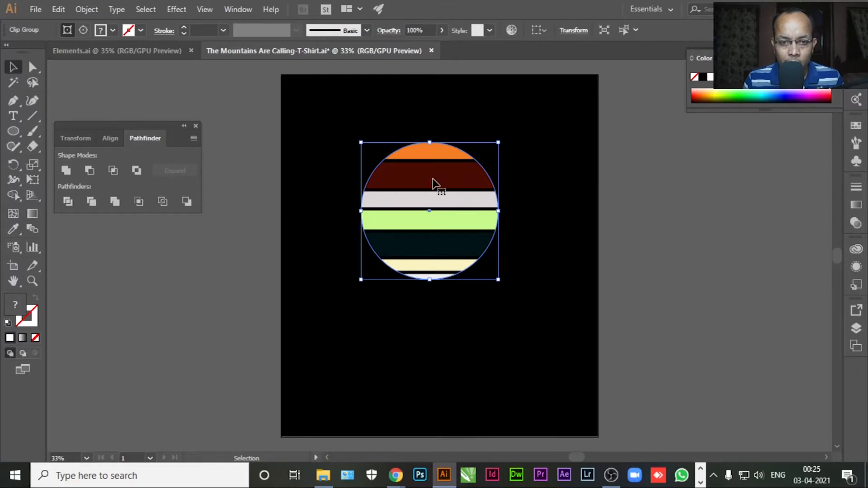
Inside the striped circle's clip group, delete the thin light grey bottom band and return to the full artwork.
double_click(433, 183)
left_click(434, 278)
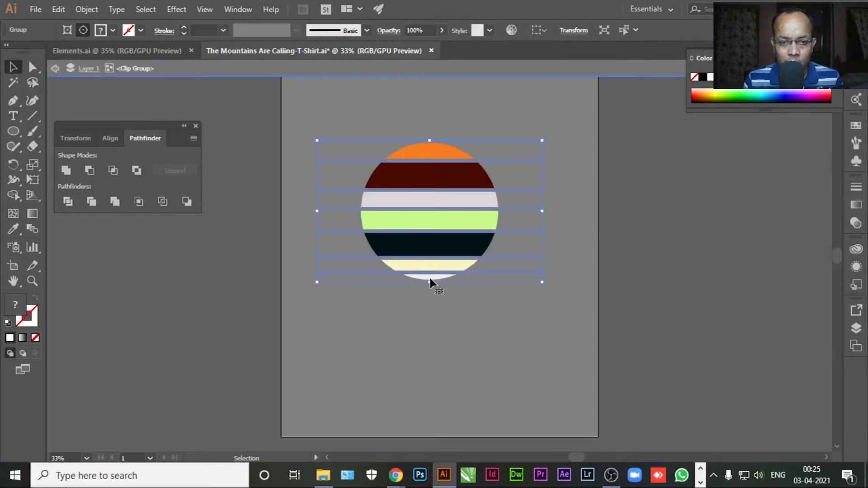
double_click(428, 278)
left_click(638, 282)
left_click(498, 286)
key("Delete")
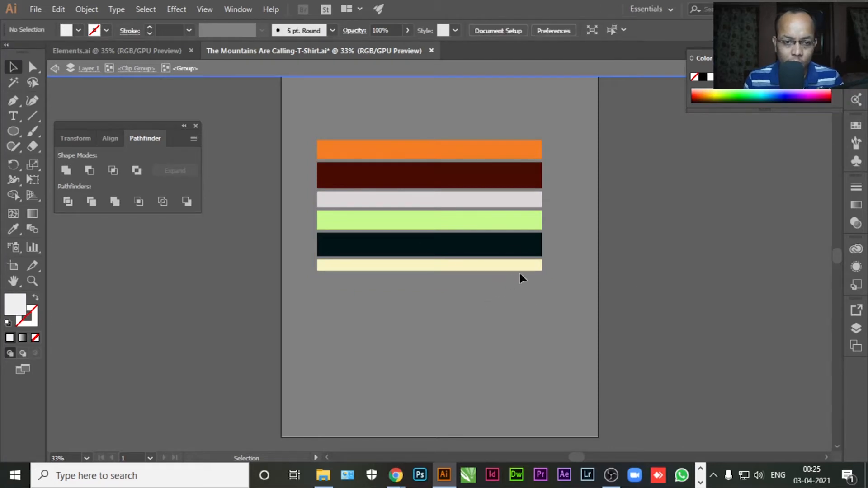
left_click(54, 68)
left_click(55, 67)
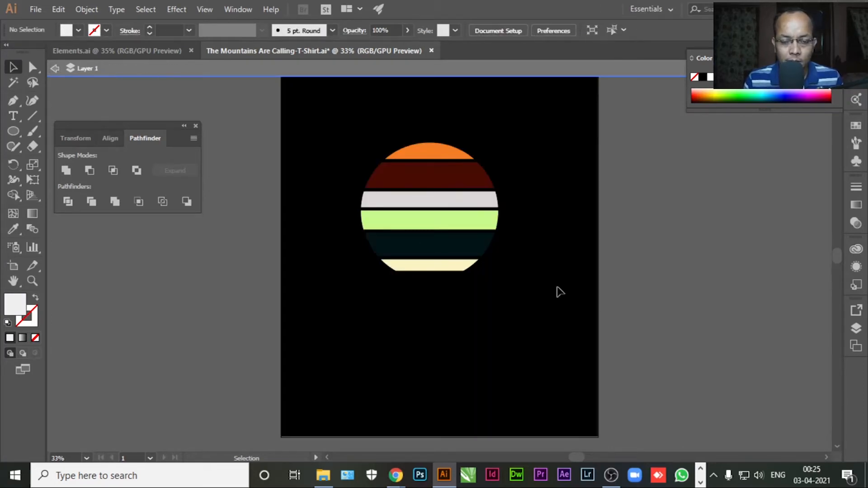
left_click(55, 68)
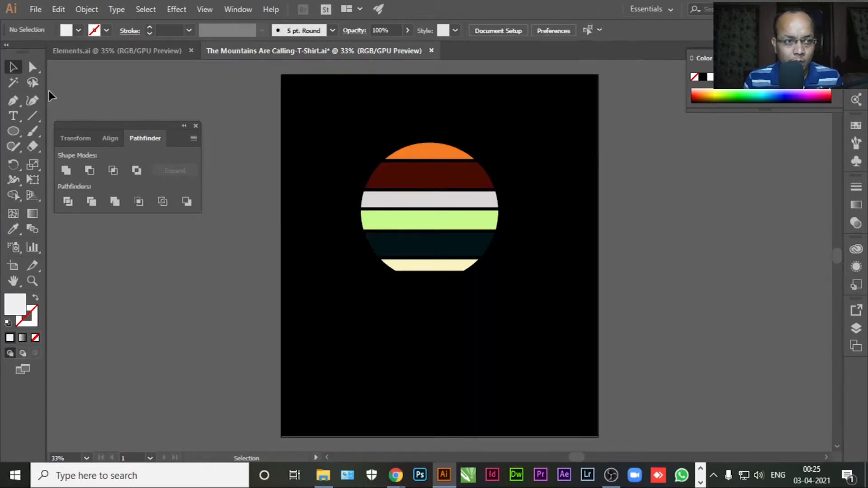
Enlarge the striped circle to about three-fifths of the artboard's width, centre it horizontally on the artboard and save the document.
left_click(441, 156)
left_click_drag(498, 279, 561, 327)
left_click_drag(489, 192, 500, 200)
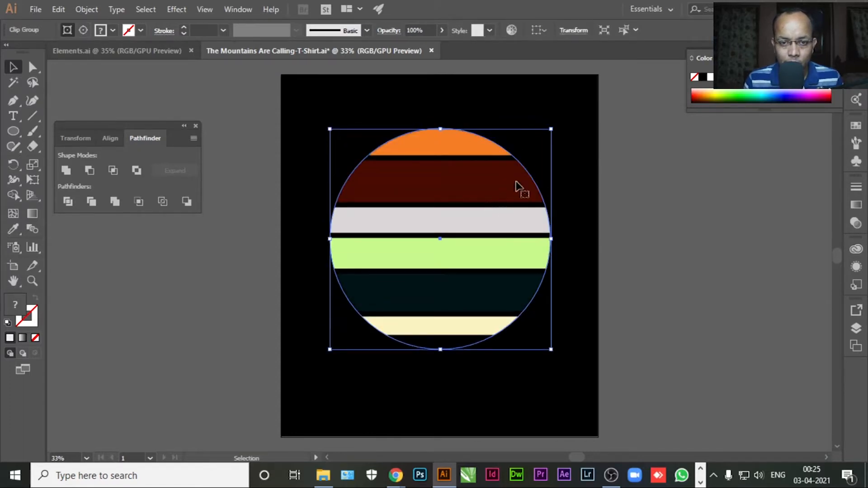
left_click(545, 32)
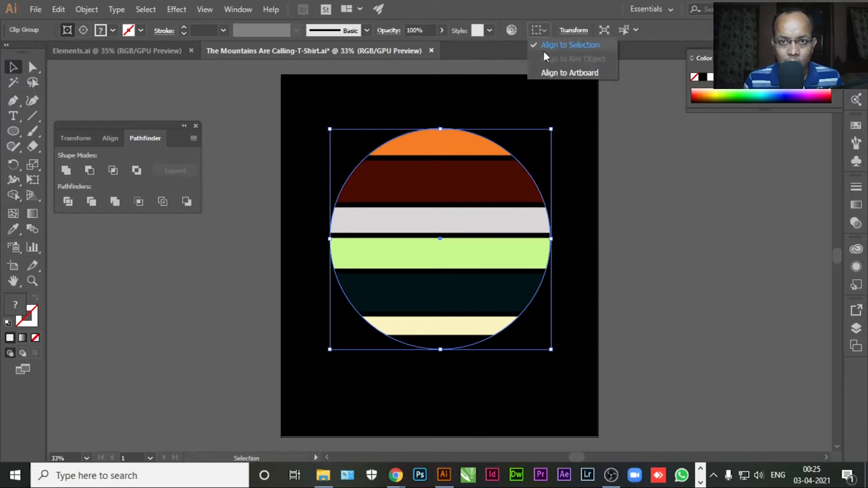
left_click(551, 73)
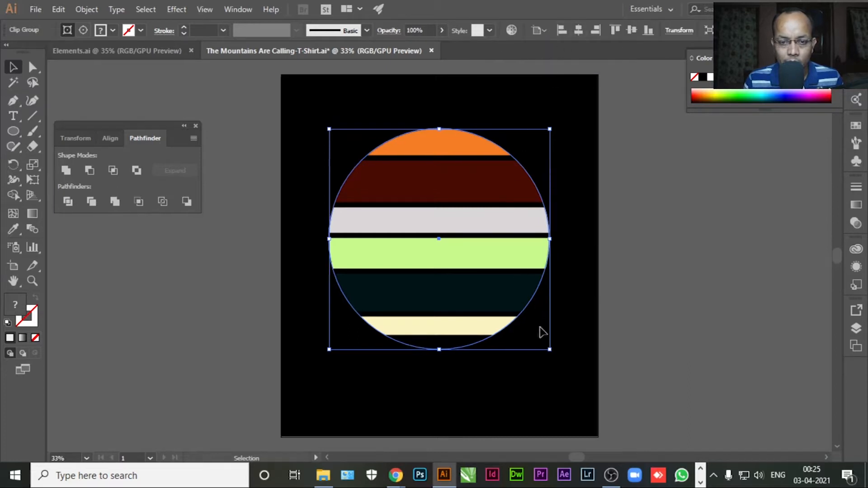
left_click_drag(548, 349, 536, 337)
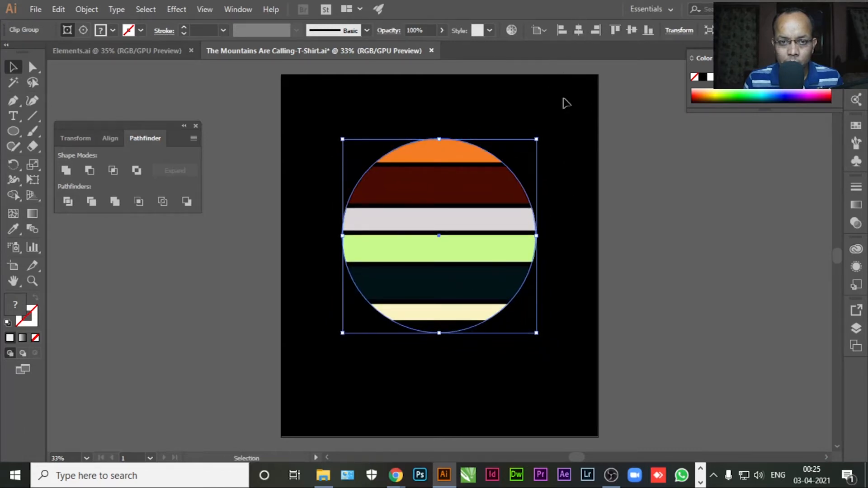
left_click(641, 246)
key("ctrl+s")
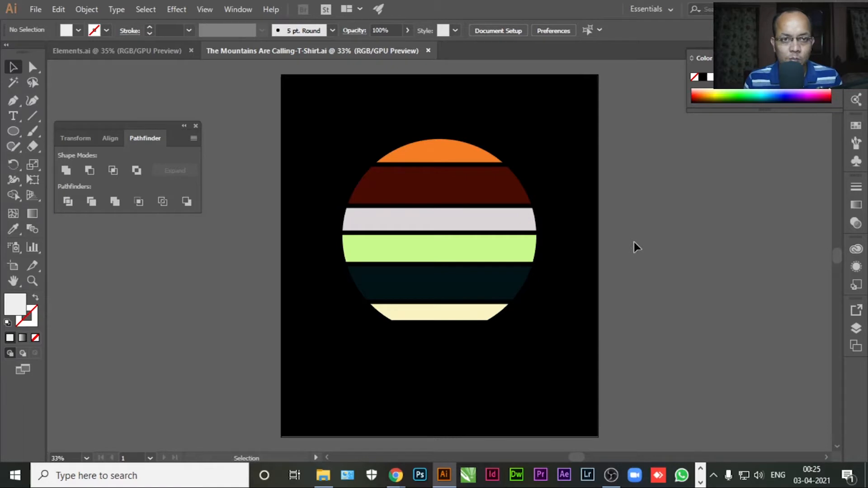
Cut the black-and-white mountain artwork from Elements.ai and paste it into The Mountains Are Calling-T-Shirt.ai.
left_click(61, 57)
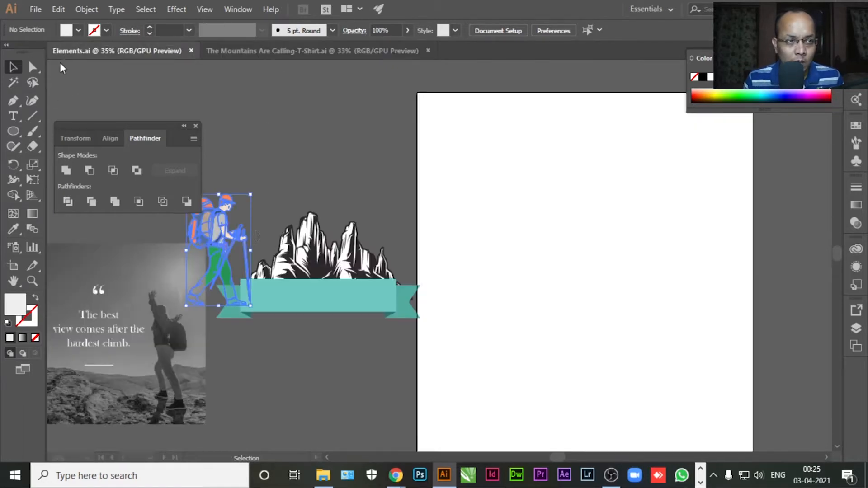
left_click(311, 255)
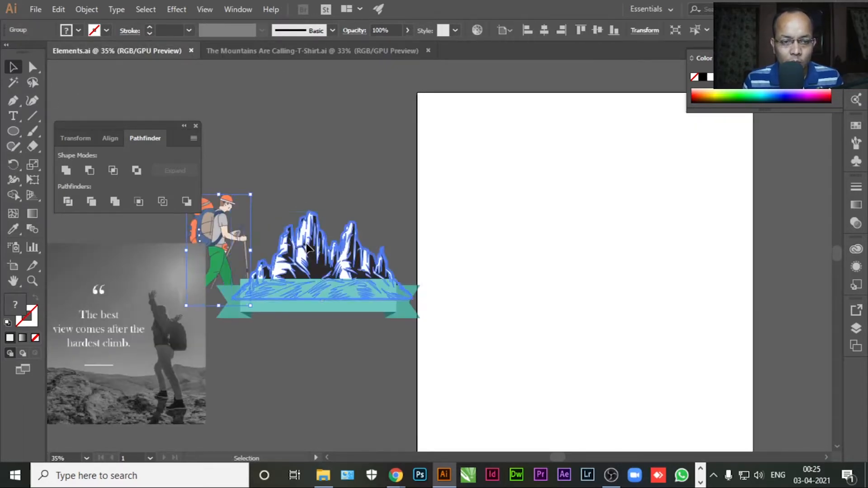
key("a")
key("Delete")
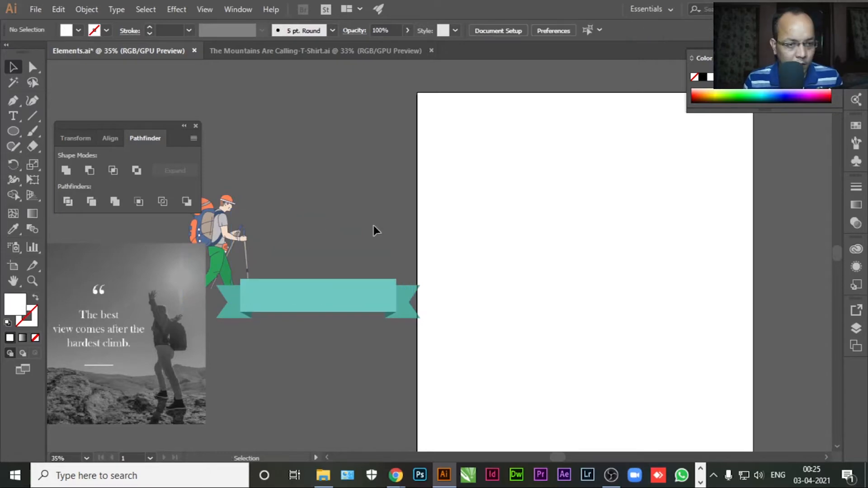
left_click(284, 63)
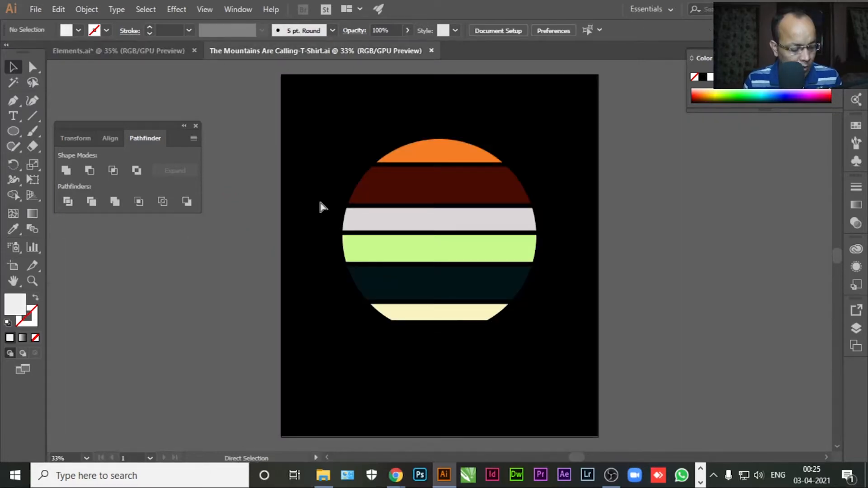
key("ctrl+v")
left_click(599, 287)
Place the mountain over the lower half of the striped circle and enlarge it slightly wider than the circle.
left_click_drag(454, 269, 469, 315)
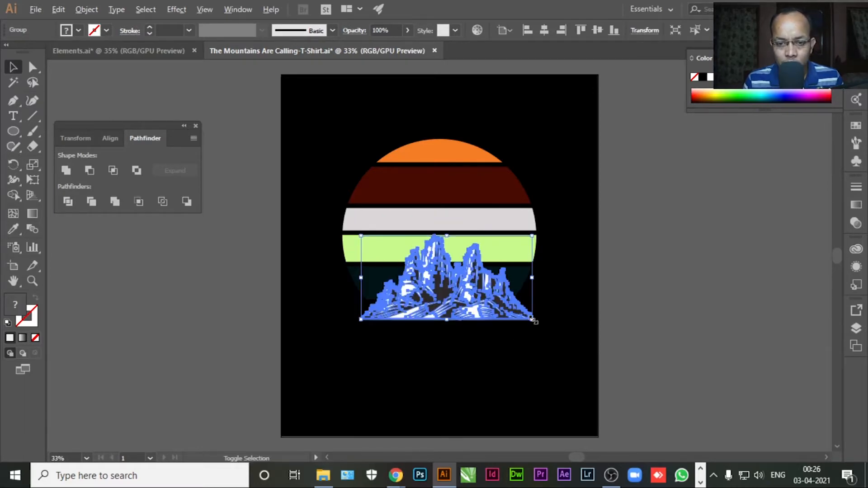
left_click_drag(533, 319, 508, 309)
left_click_drag(558, 325, 565, 336)
mouse_move(512, 320)
left_mouse_down()
mouse_move(513, 301)
mouse_move(513, 308)
left_mouse_up()
Align the bottom edges of the mountain and the striped circle relative to the selection.
left_click(447, 180, "shift")
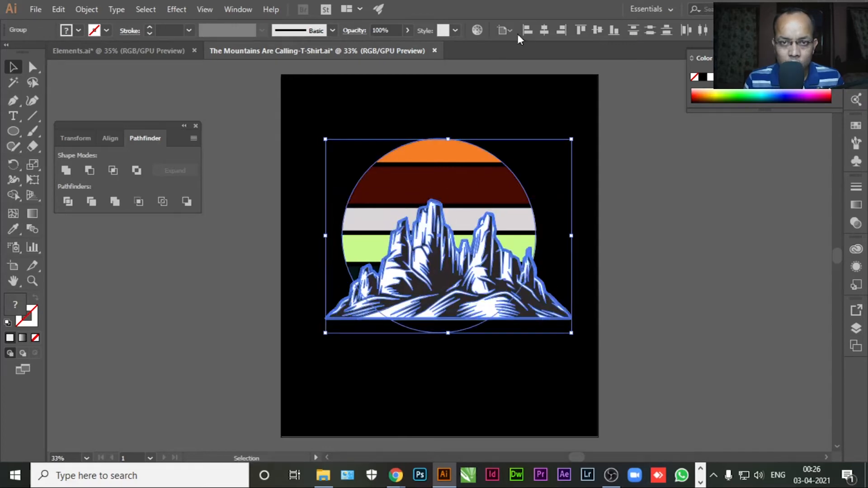
left_click(615, 29)
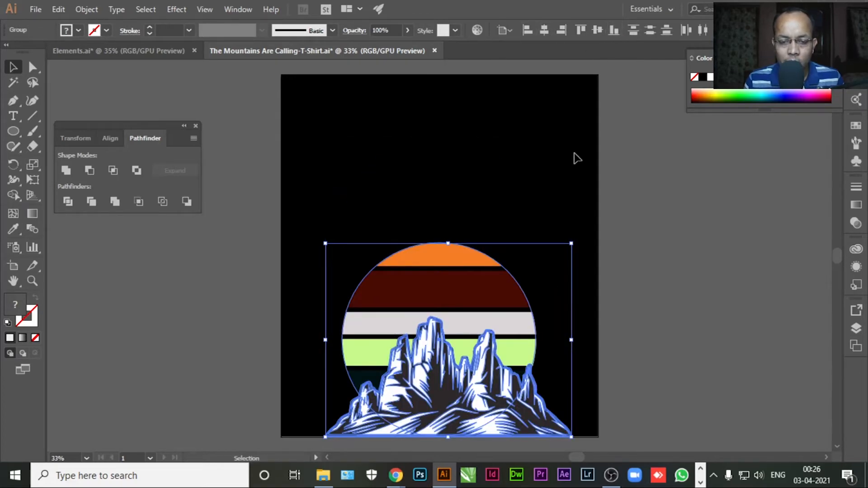
key("ctrl+z")
left_click(506, 31)
left_click(512, 47)
left_click(613, 30)
left_click(588, 259)
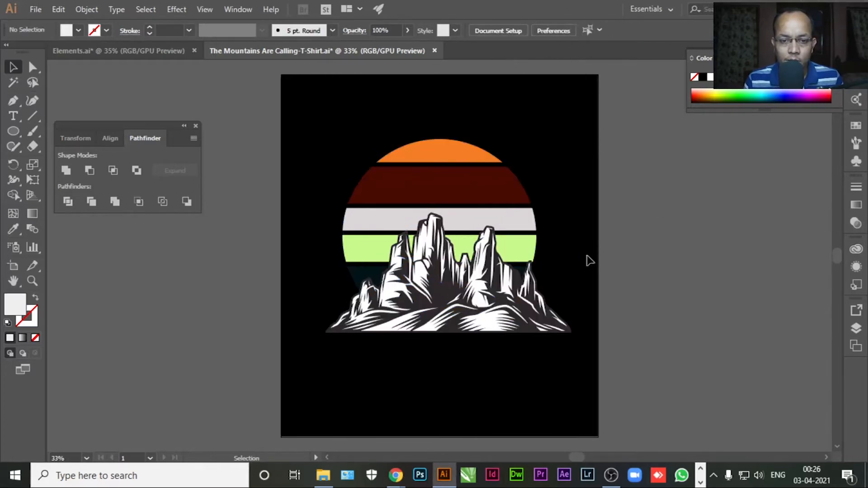
left_click(448, 311)
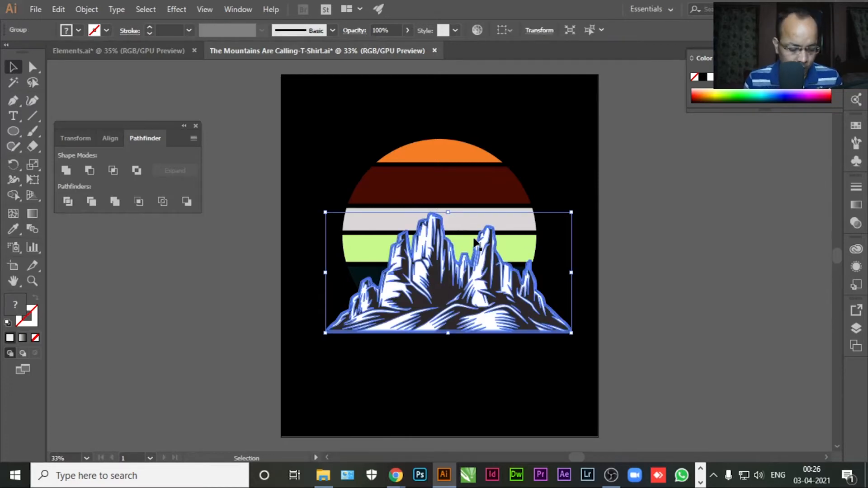
double_click(403, 203)
double_click(430, 188)
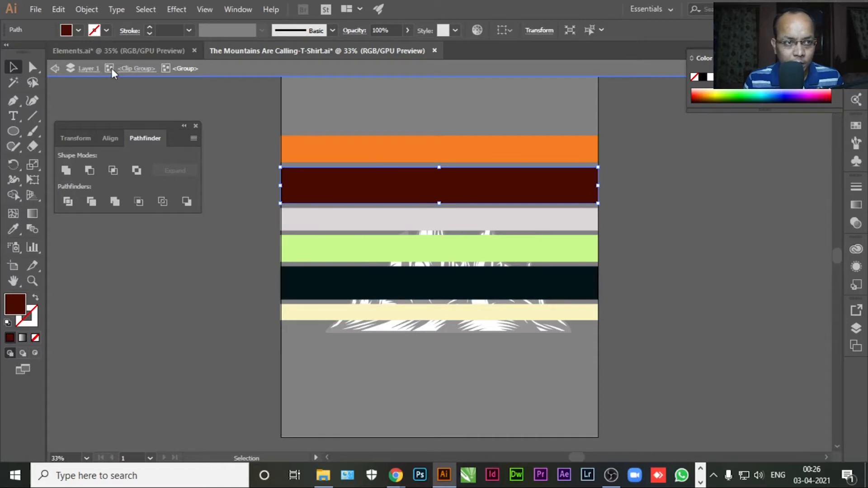
left_click(424, 332)
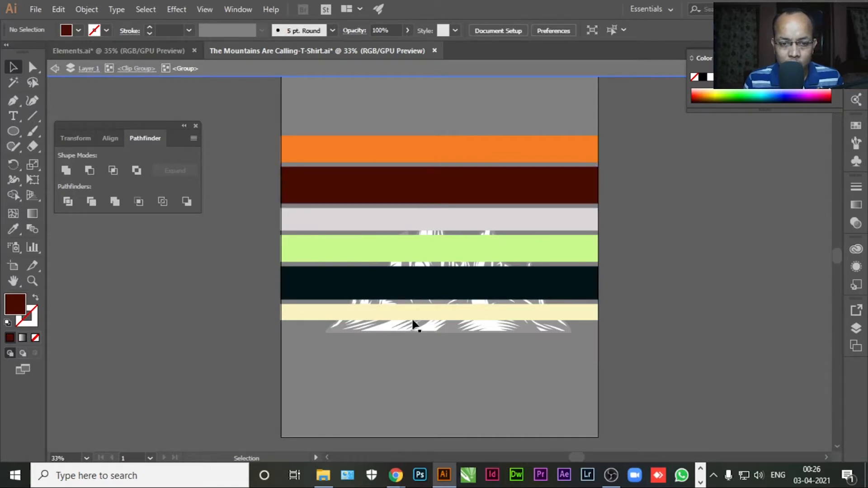
left_click(90, 69)
left_click(90, 68)
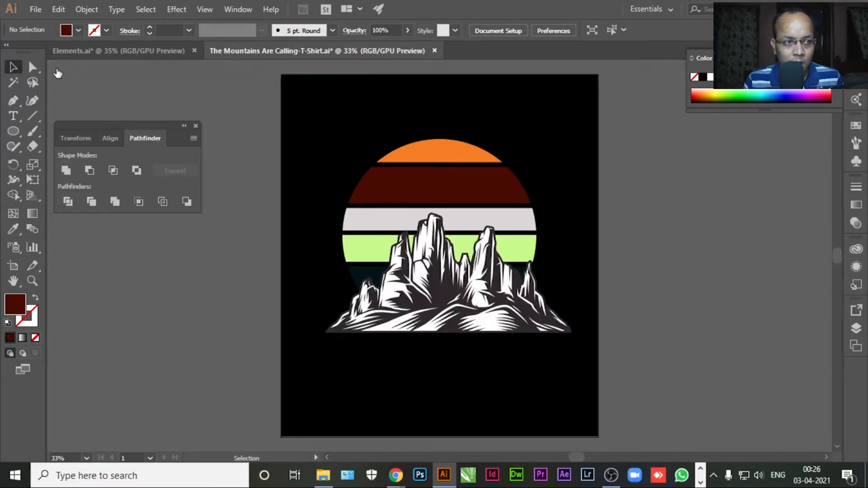
Lower the mountain artwork's opacity to 50%.
left_click(488, 259)
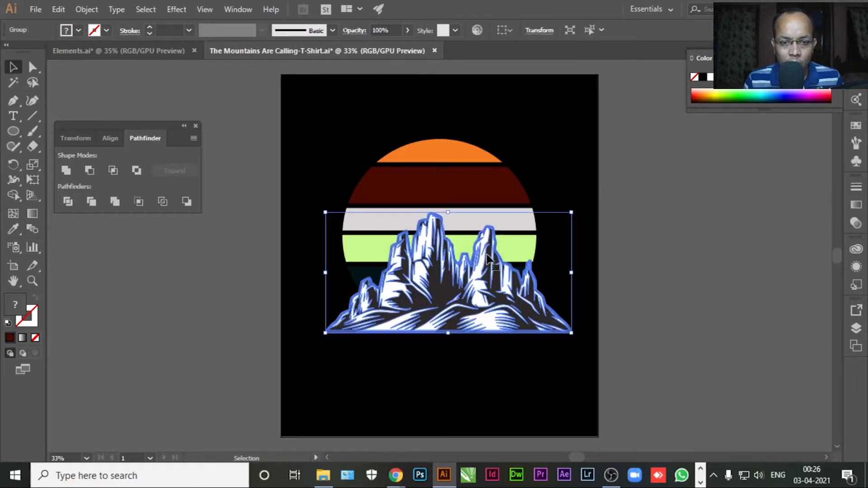
left_click(408, 30)
left_click_drag(404, 47, 383, 48)
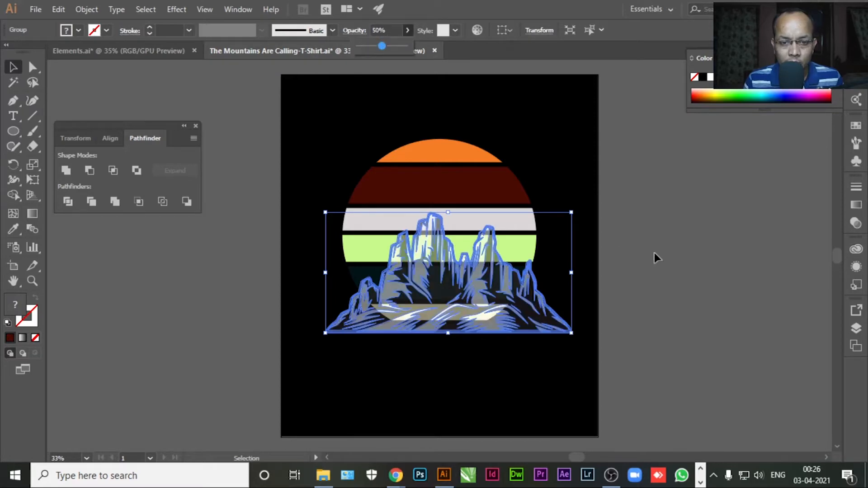
left_click(636, 273)
Nudge the mountain straight up until its base lines up with the lower edge of the cream band.
left_click(483, 284)
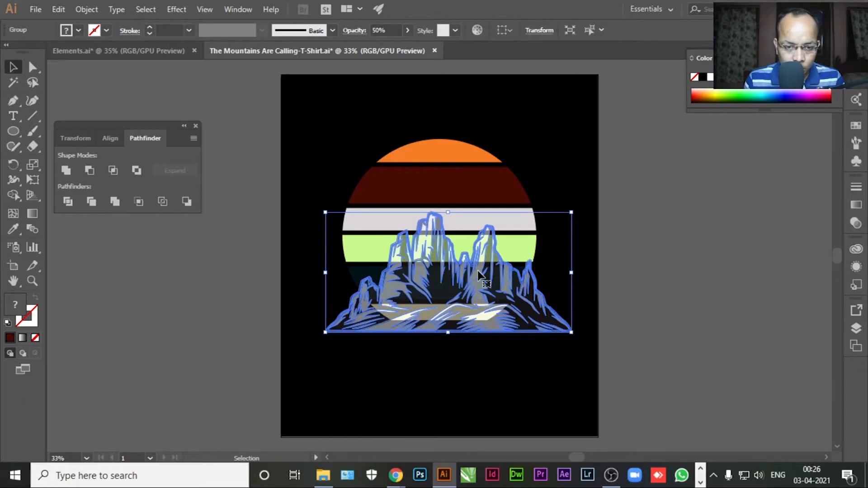
key("shift+Up")
key("shift+Up")
key("shift+Up")
key("shift+Up")
key("shift+Up")
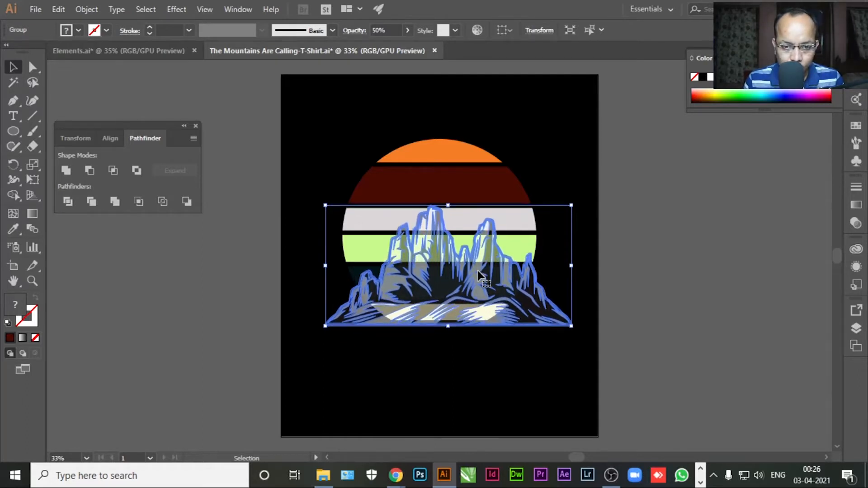
key("shift+Up")
key("shift+Up")
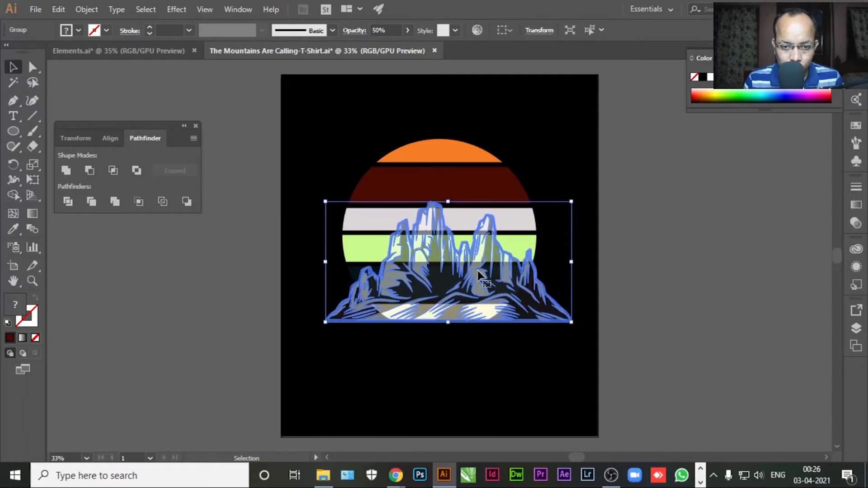
key("shift+Up")
key("shift+Up")
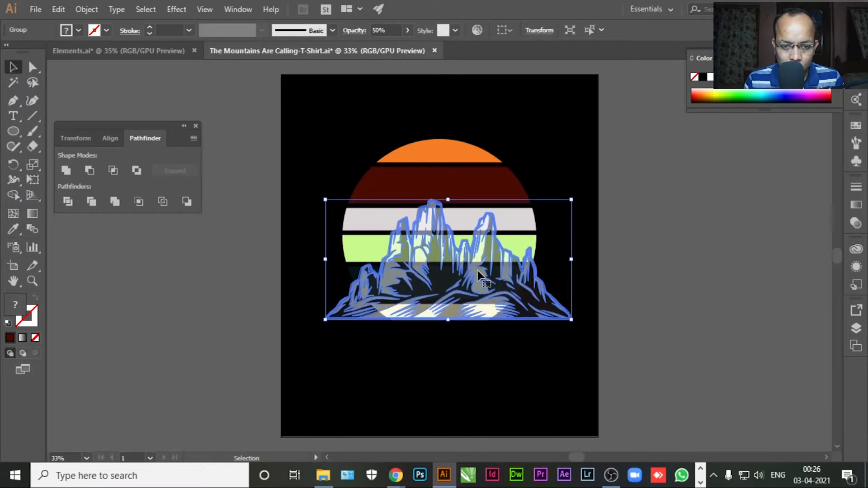
Nudge the mountain artwork slightly down and set its opacity to 100%.
key("Up")
key("Down")
key("Down")
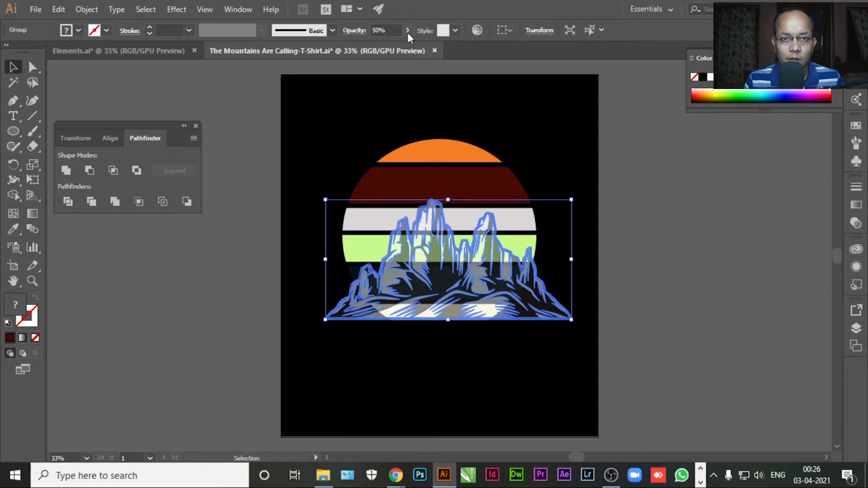
left_click(407, 33)
left_click_drag(403, 47, 407, 47)
left_click(695, 270)
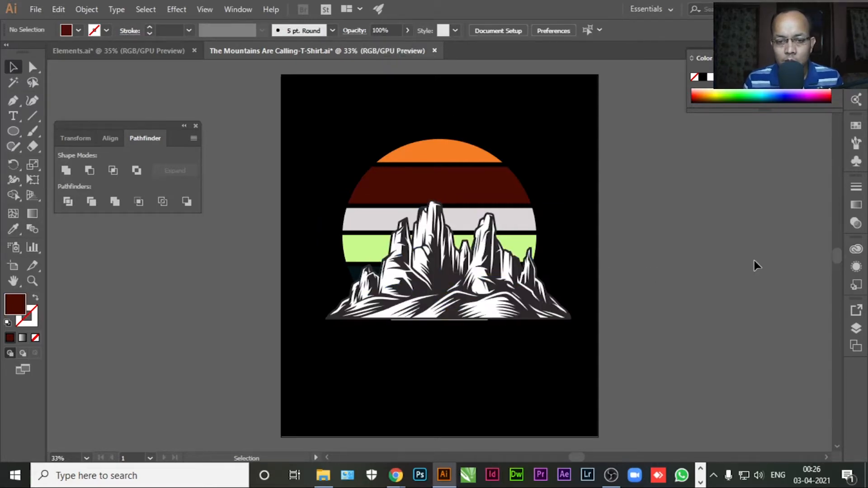
Draw a dark red circle about 11.7 in across and center it over the striped circle.
left_click(14, 132)
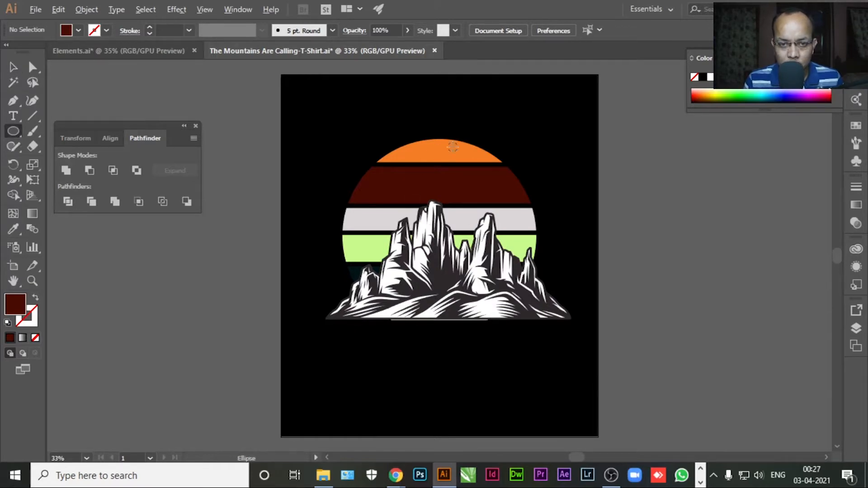
left_click_drag(443, 227, 524, 318)
left_click(12, 67)
mouse_move(452, 248)
left_mouse_down()
mouse_move(438, 240)
mouse_move(459, 263)
left_mouse_up()
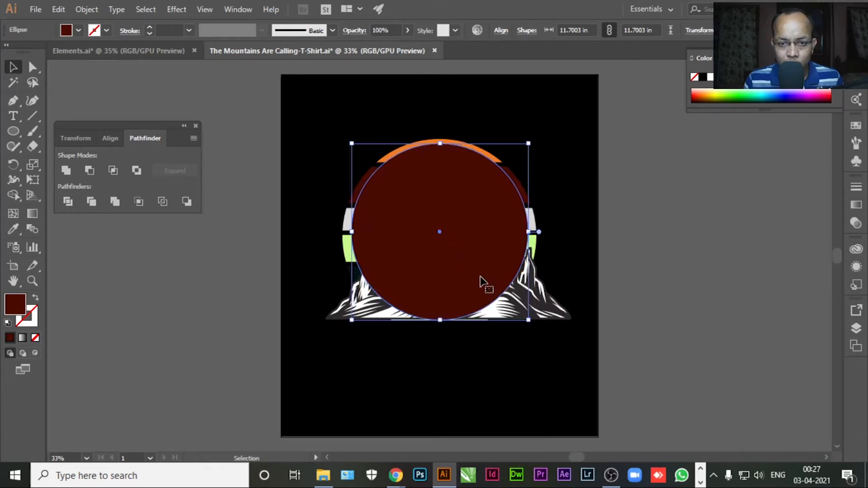
left_click(525, 319, "shift")
left_click(653, 296)
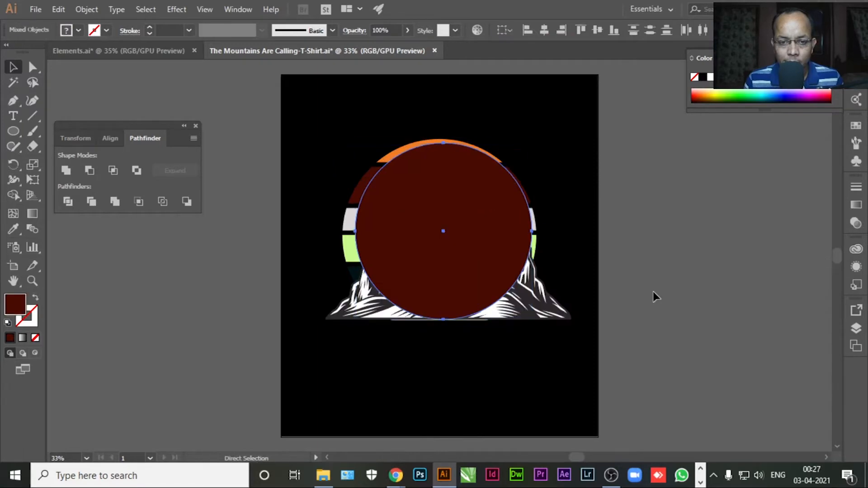
left_click(449, 251)
left_click_drag(465, 240, 451, 229)
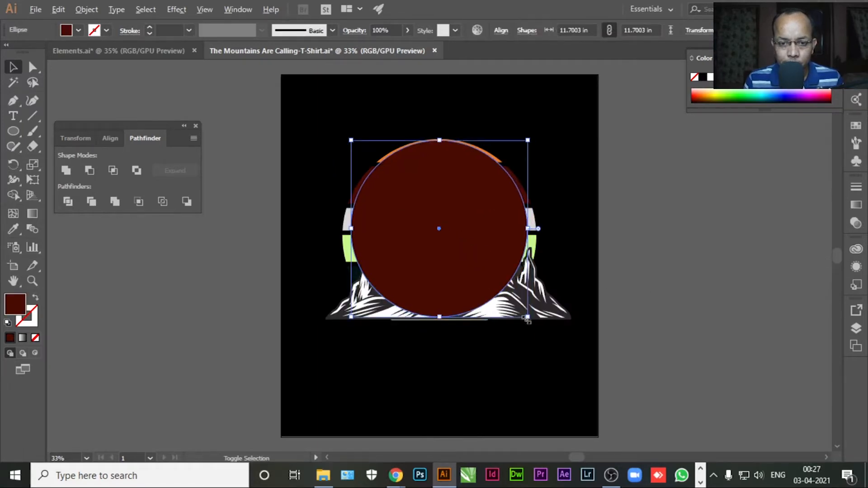
Enlarge the dark red circle to about 12.79 in and nudge it down until it covers the striped circle.
left_click_drag(526, 317, 536, 325)
key("Down")
key("Down")
key("Down")
key("Down")
key("Down")
key("Down")
key("Down")
key("Down")
key("Down")
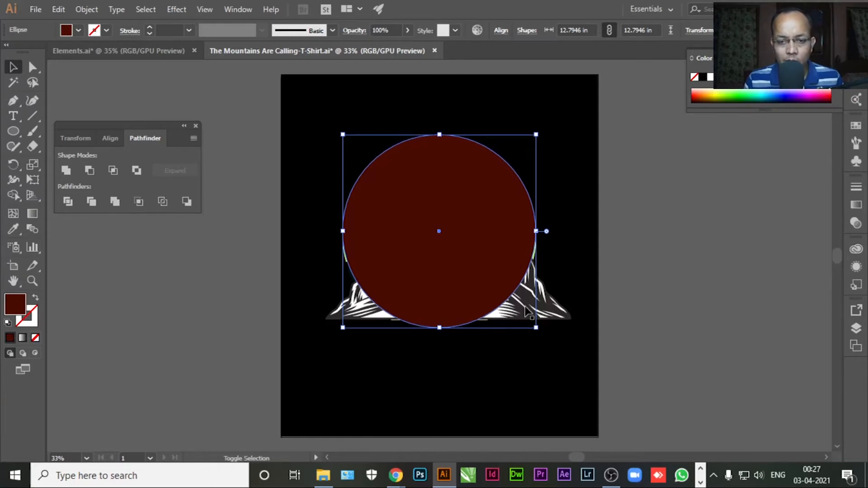
Try to mask the mountain with the dark red circle, and inspect the mask shape inside the clip group.
left_click(554, 311, "shift")
key("a")
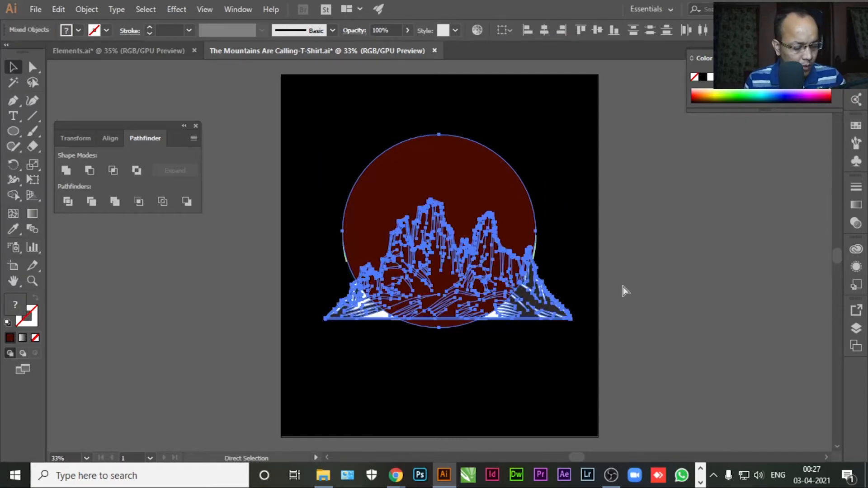
key("v")
key("ctrl+7")
left_click(655, 286)
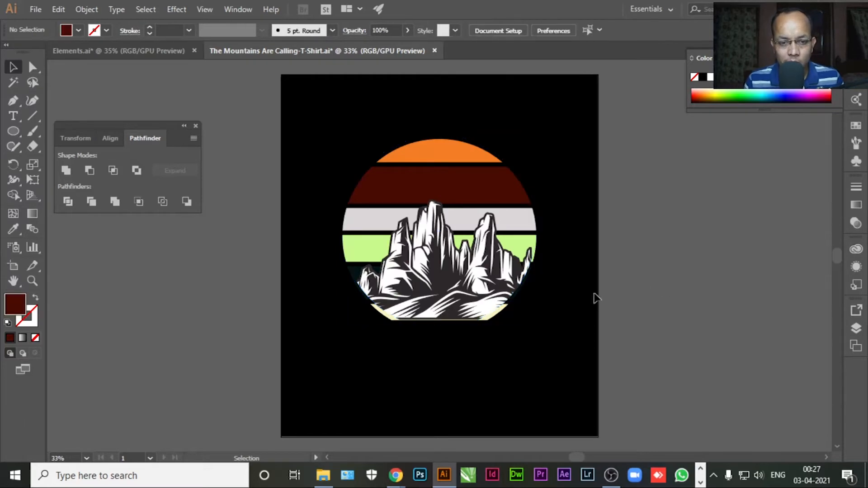
double_click(458, 281)
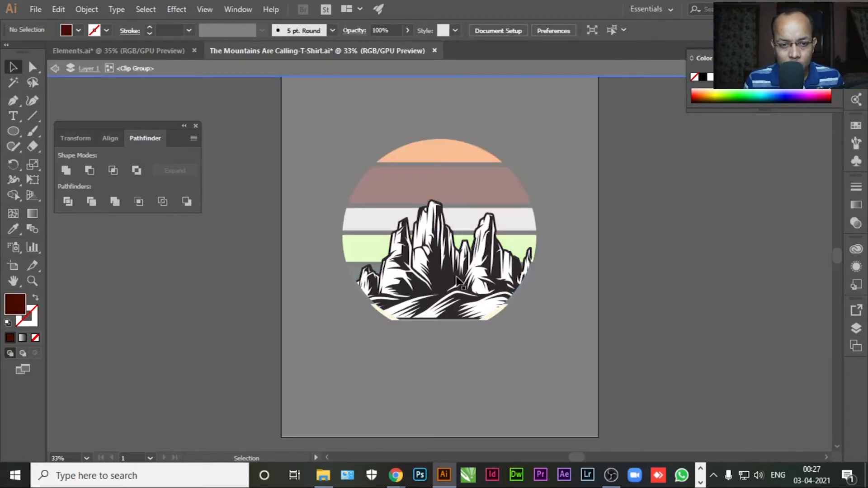
left_click(383, 315)
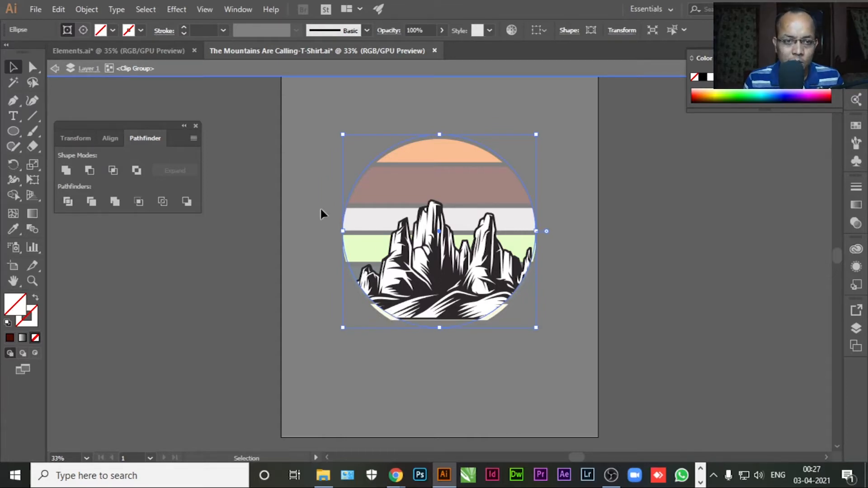
left_click(53, 69)
Copy the circular clipping path from inside the striped circle's clip group.
double_click(355, 201)
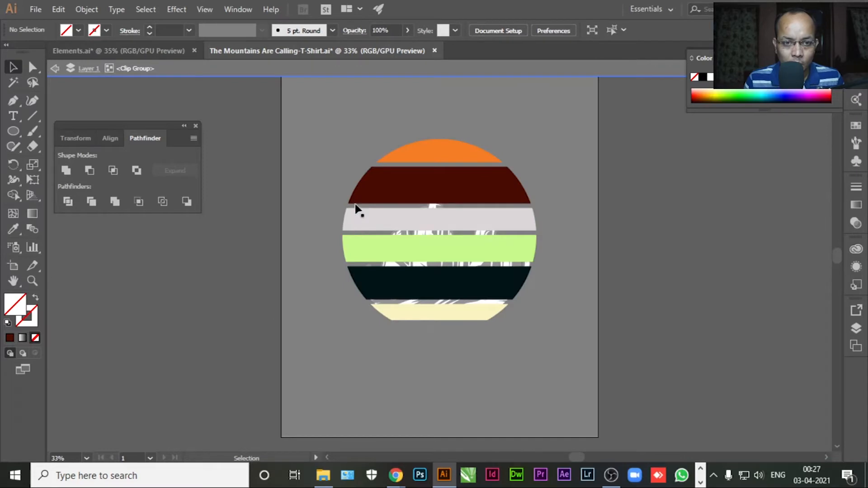
left_click(351, 208)
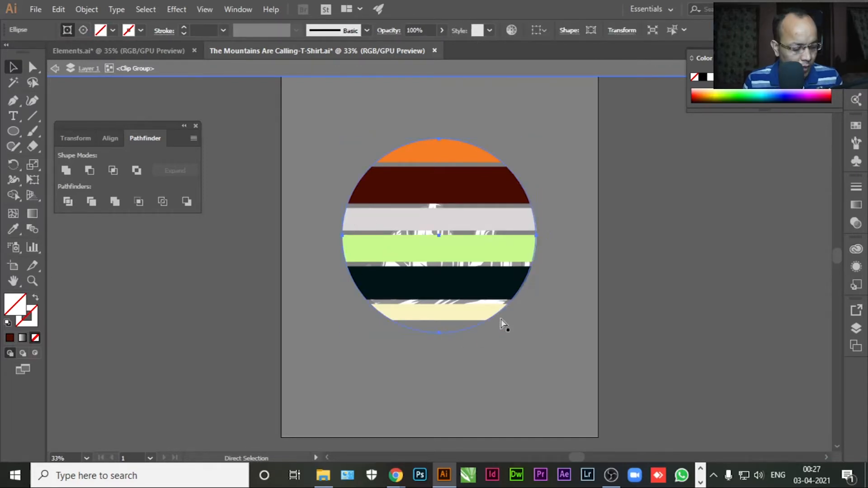
left_click(55, 68)
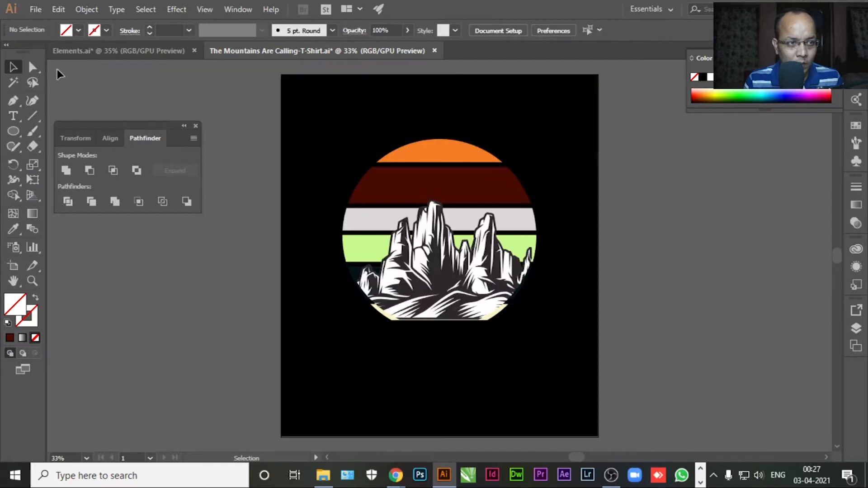
Release the mountain's clipping mask and delete the circle that was used as its mask.
double_click(463, 274)
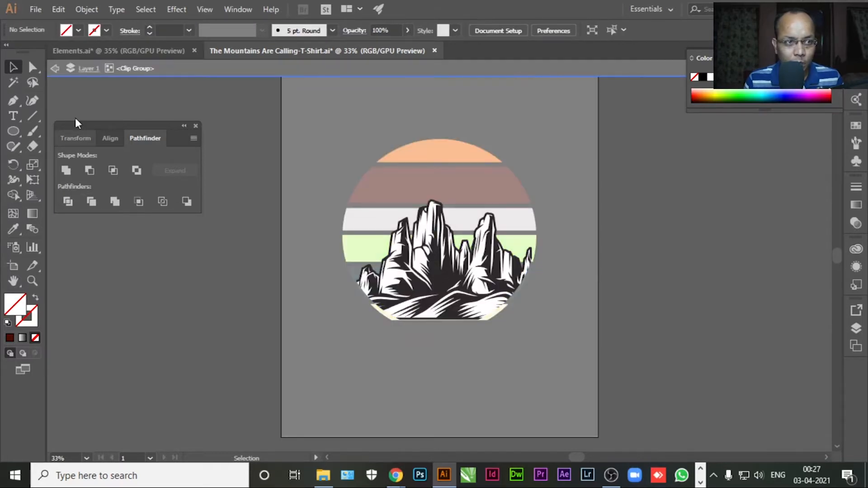
left_click(56, 68)
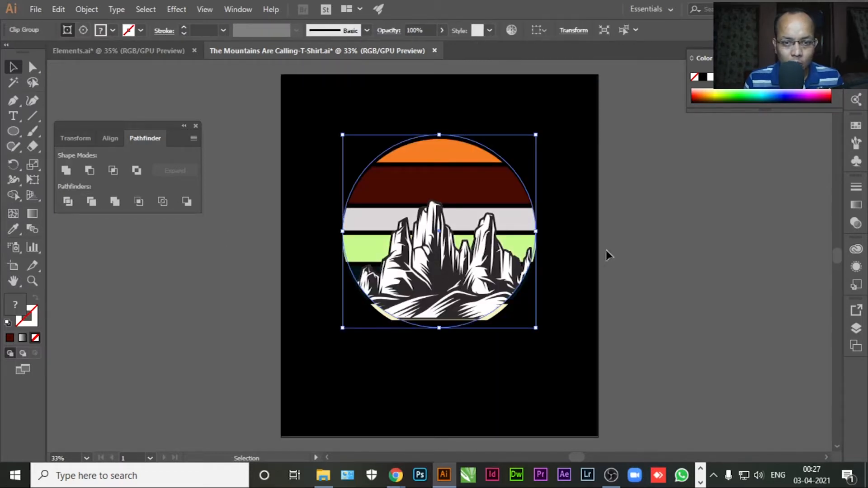
left_click(97, 10)
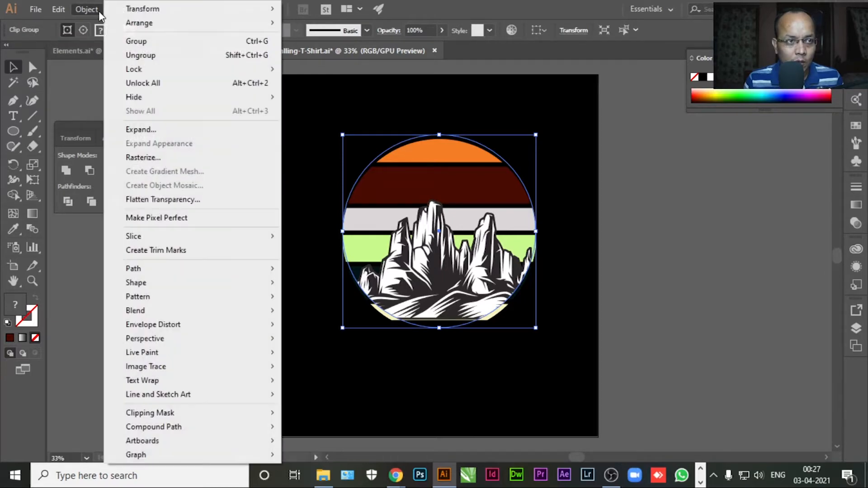
mouse_move(248, 415)
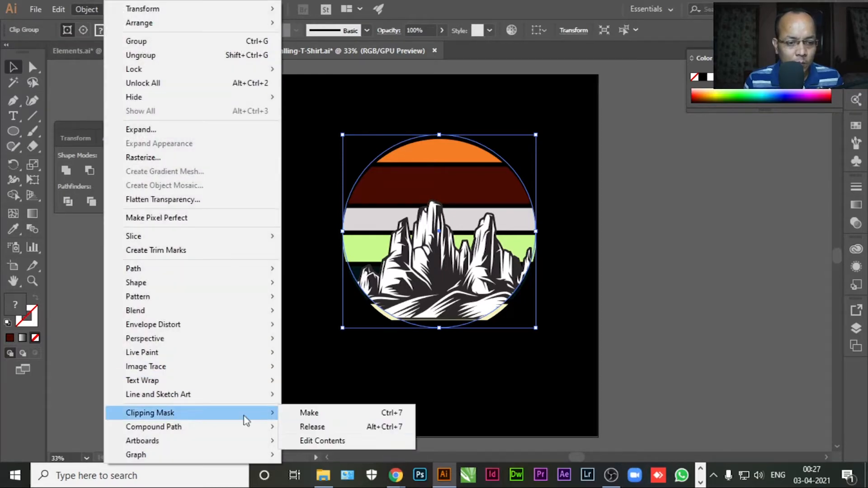
left_click(318, 428)
left_click(634, 270)
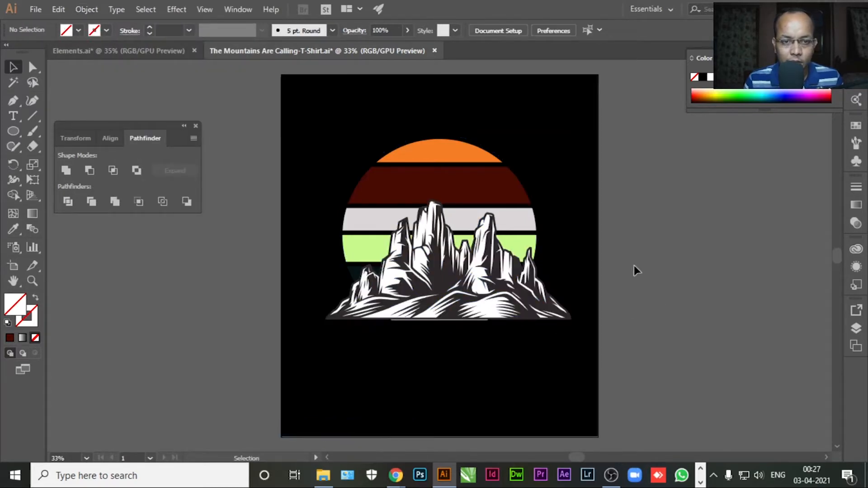
left_click(373, 173)
key("Delete")
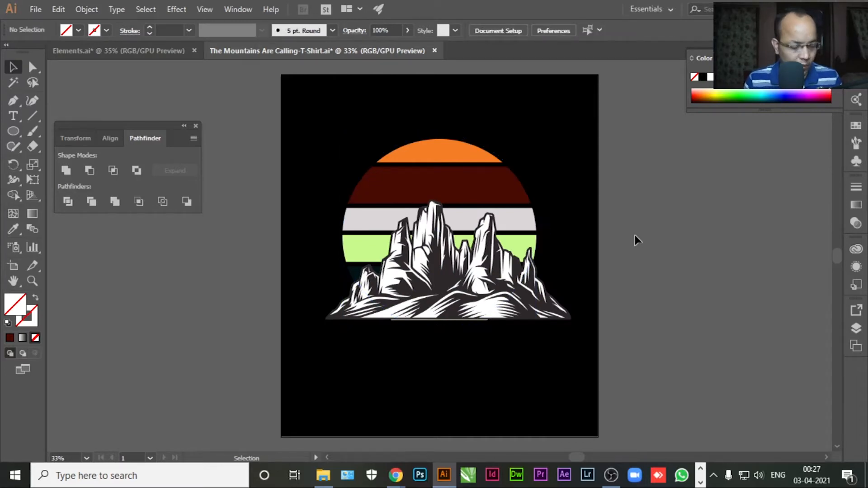
Paste the copied circle in place in front of the artwork and use it as a clipping mask for the mountain.
key("ctrl+z")
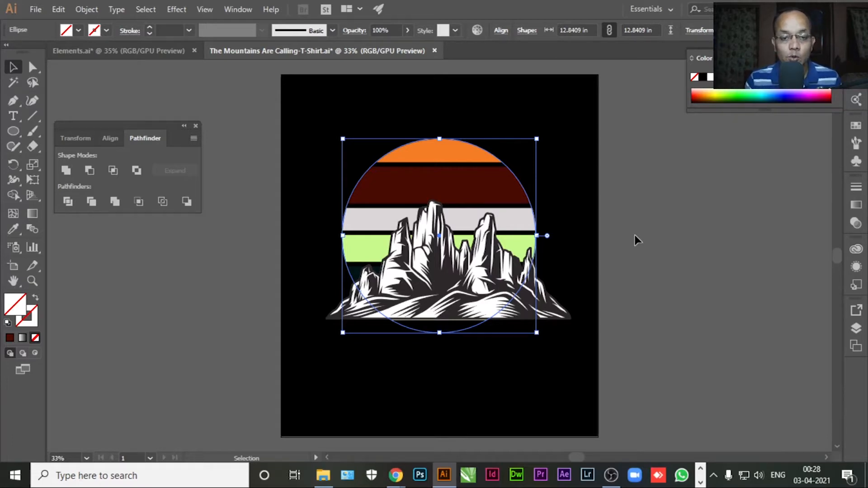
left_click(540, 313, "shift")
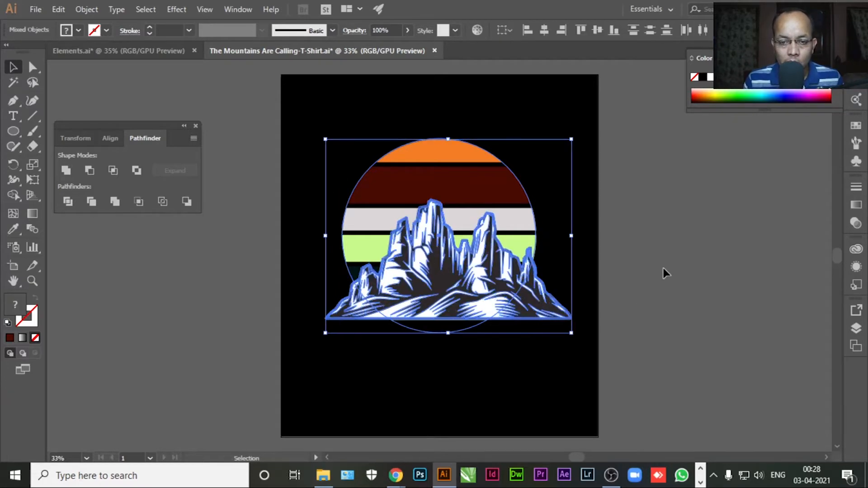
key("ctrl+7")
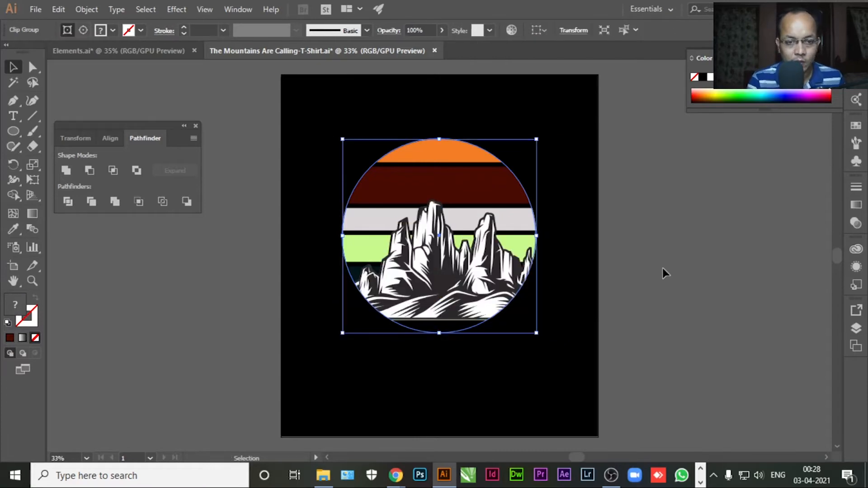
left_click(667, 270)
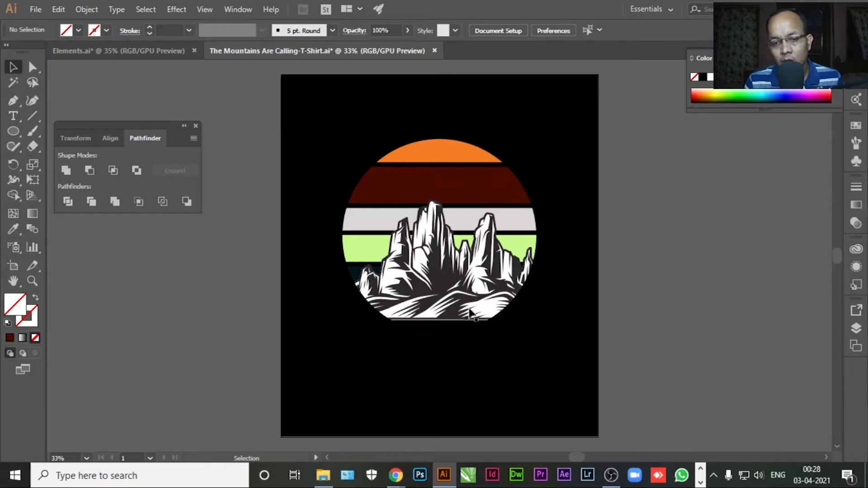
Undo the mountain's clipping mask, and nudge the mountain and circle down until they cover the thin cream sliver at the base.
double_click(416, 326)
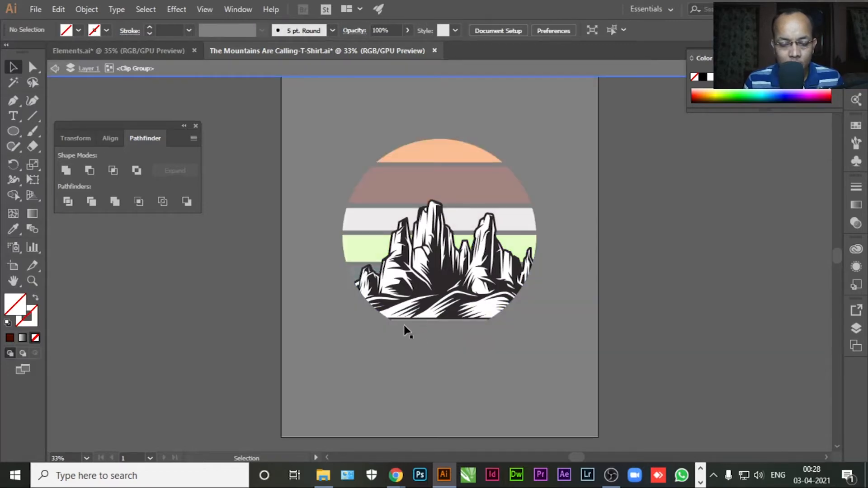
scroll(403, 324, "up", 6)
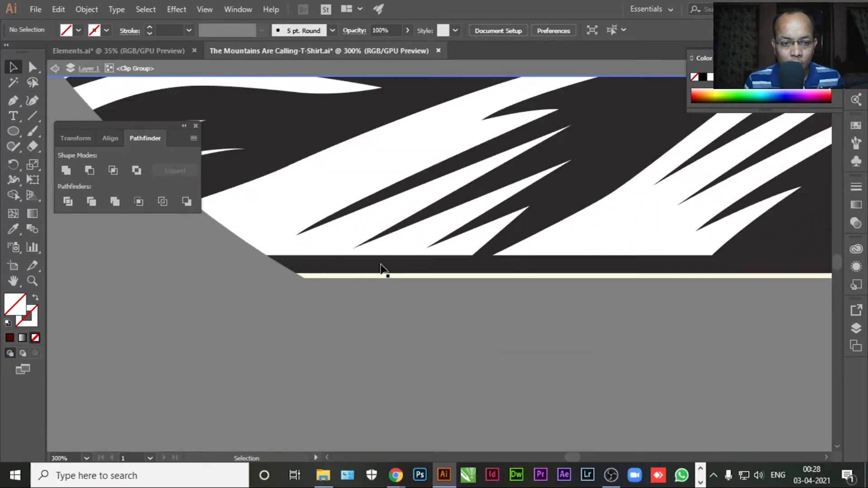
key("Escape")
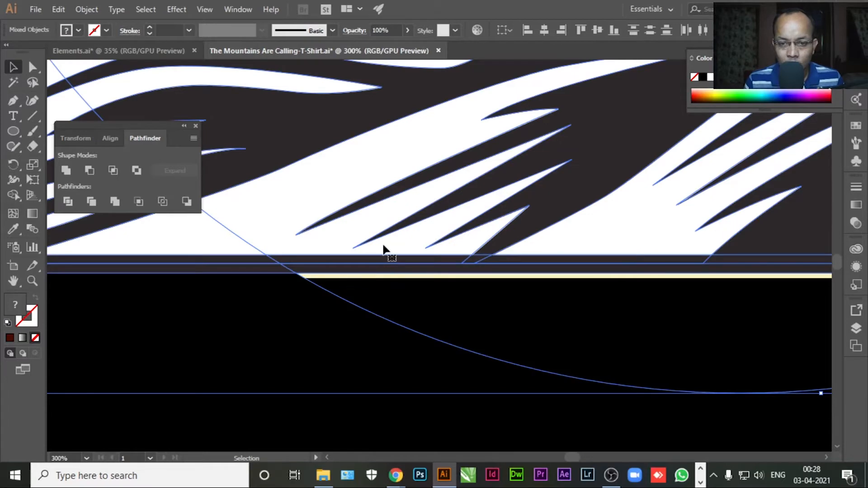
scroll(383, 249, "down", 4)
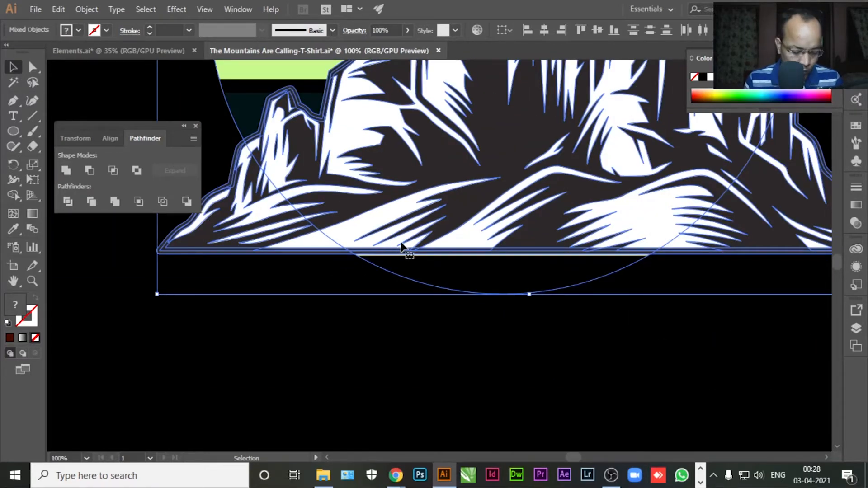
key("Down")
key("Down")
key("Down")
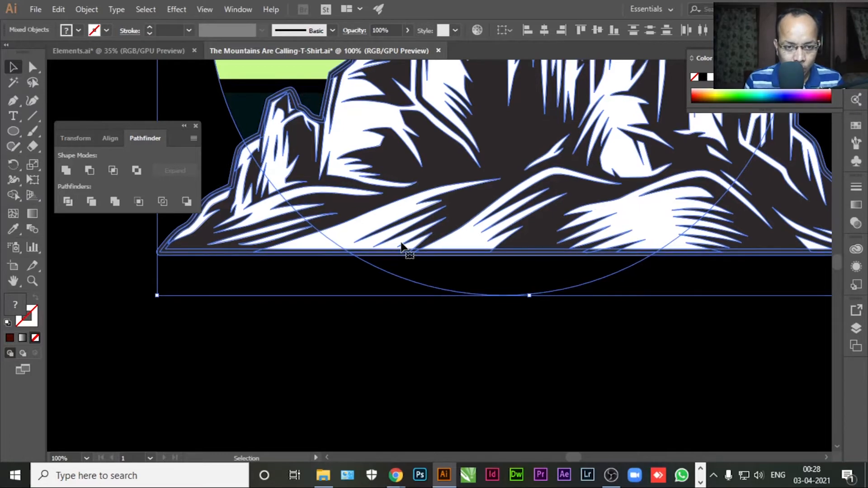
left_click(77, 92)
scroll(359, 171, "down", 2)
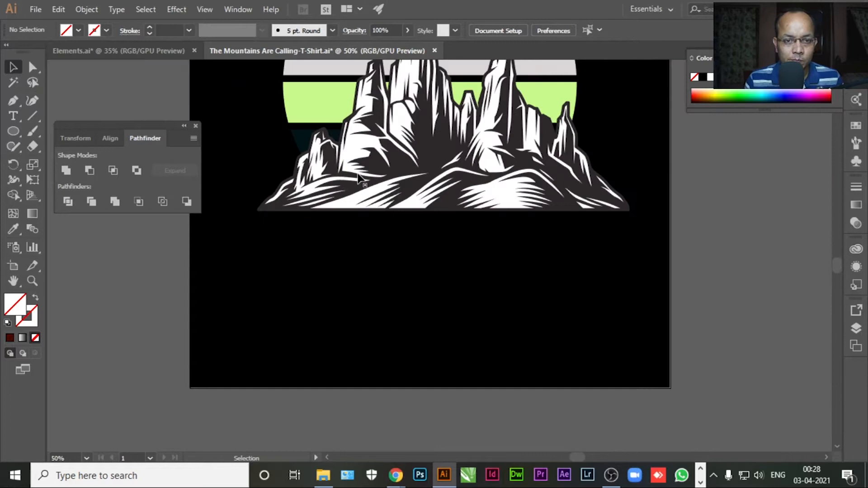
scroll(357, 183, "down", 1)
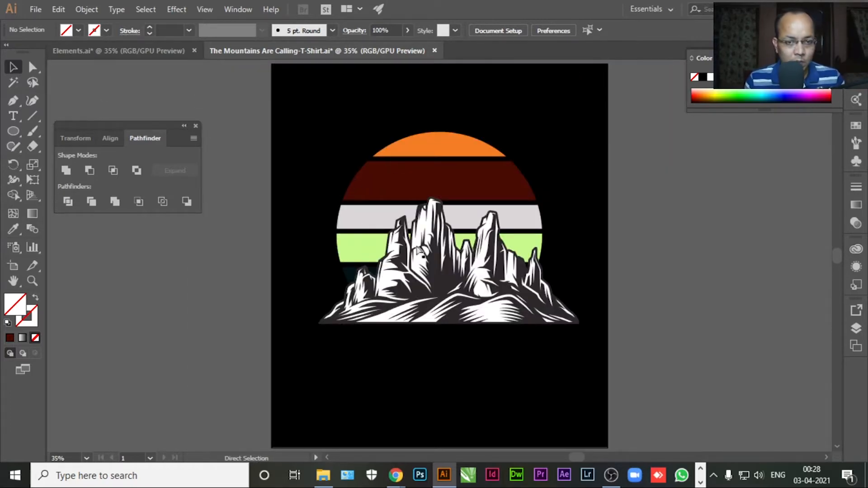
Clip the repositioned mountain to the front circle and save the document.
key("ctrl+s")
left_click(418, 254)
left_click(352, 188)
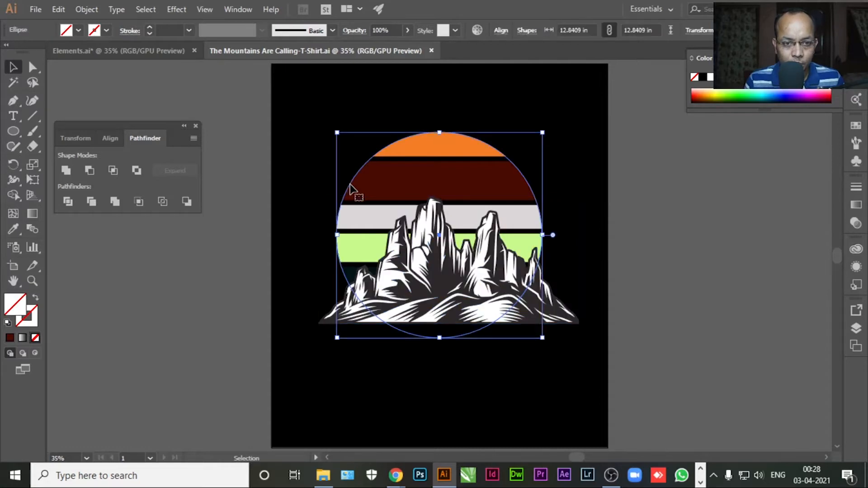
left_click(488, 255, "shift")
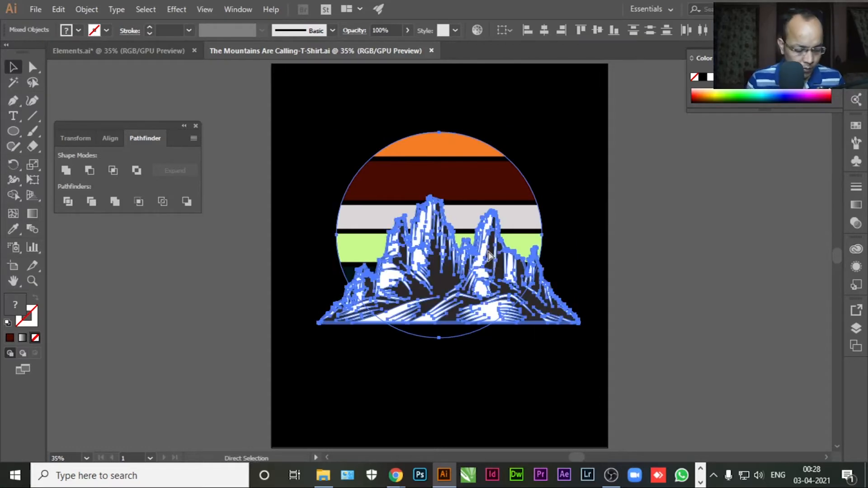
key("ctrl+7")
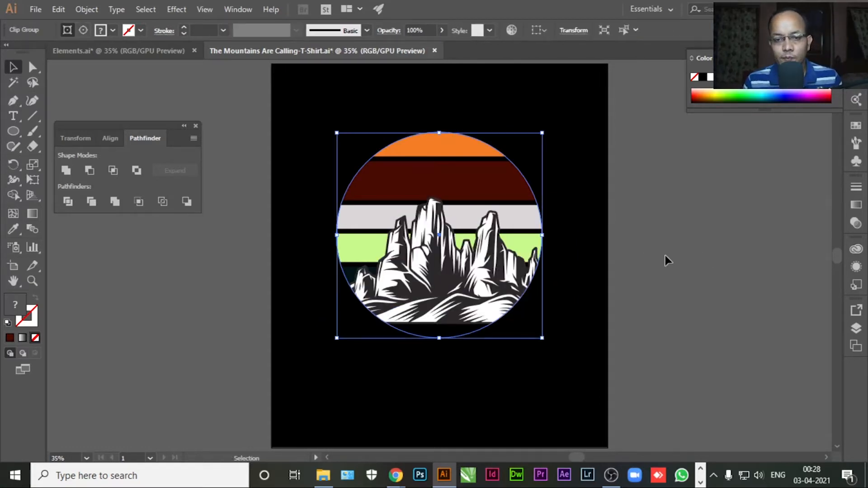
key("ctrl+shift+a")
key("ctrl+s")
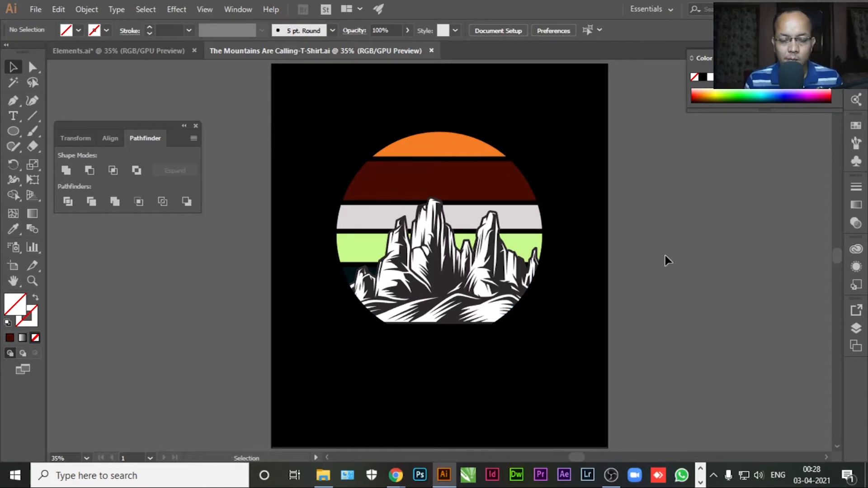
Recolour the clipped mountain's dark line work to near-black, leave isolation mode, and save the document.
double_click(447, 273)
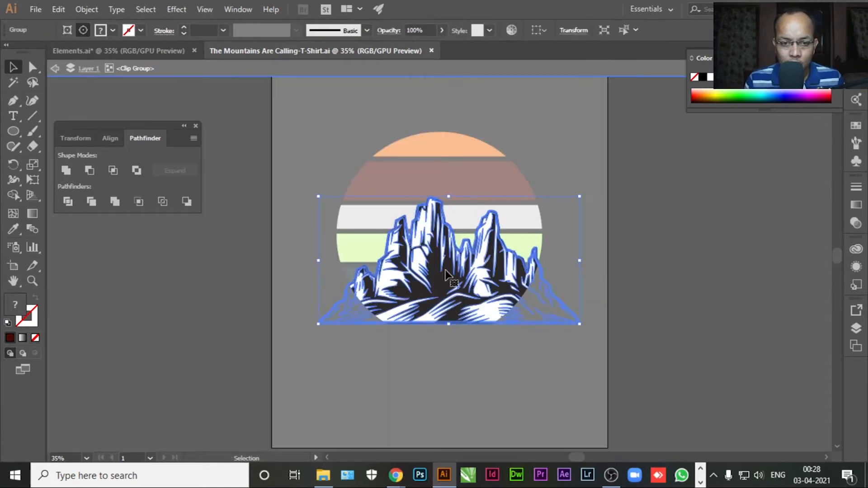
double_click(446, 276)
left_click(447, 278)
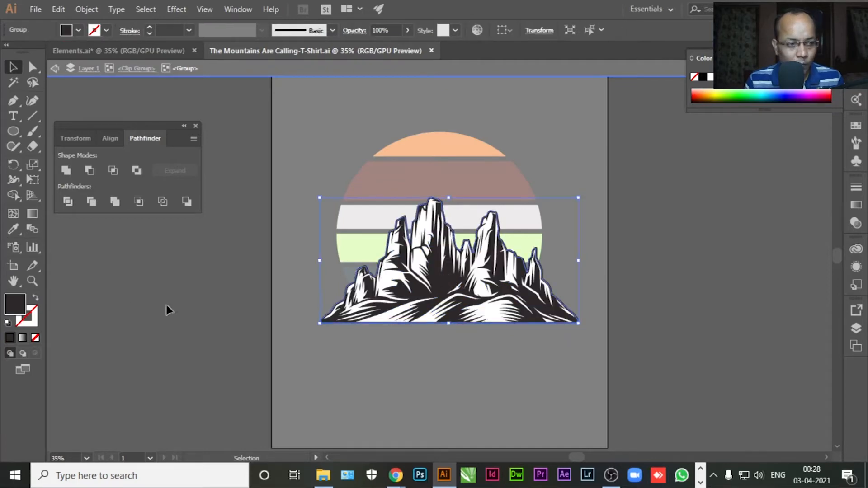
double_click(15, 305)
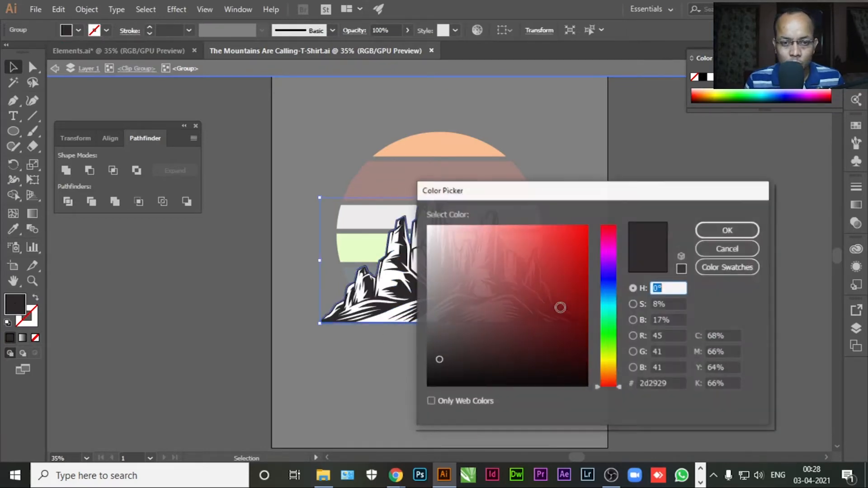
mouse_move(439, 359)
left_mouse_down()
mouse_move(442, 379)
mouse_move(454, 382)
mouse_move(433, 382)
left_mouse_up()
left_click(721, 231)
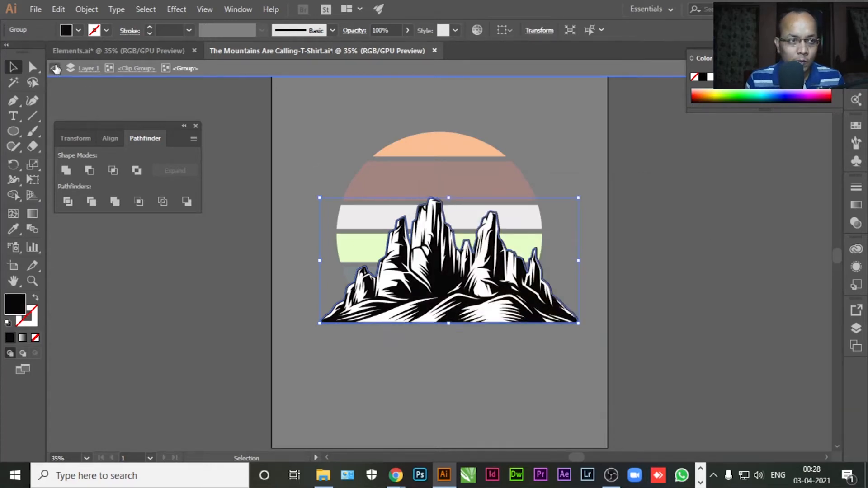
left_click(54, 68)
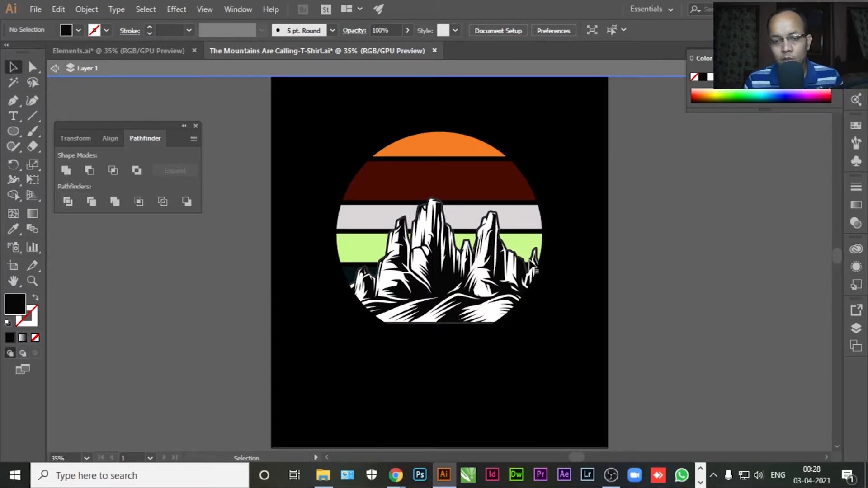
left_click(55, 68)
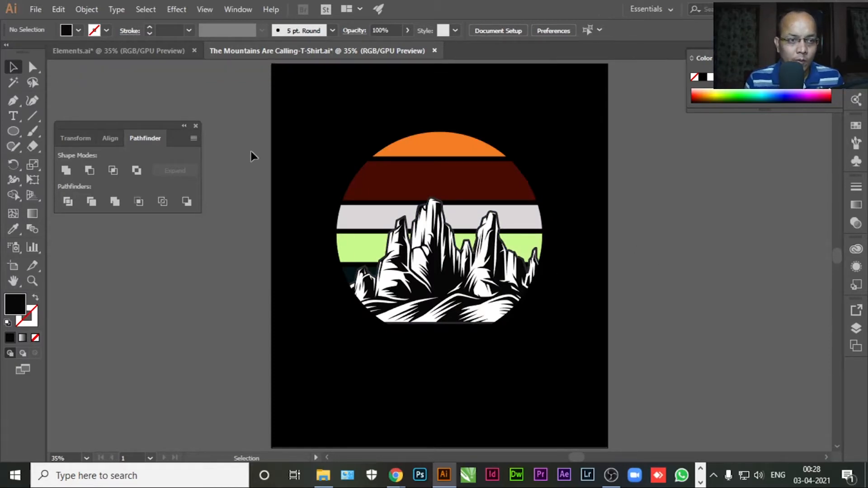
key("ctrl+s")
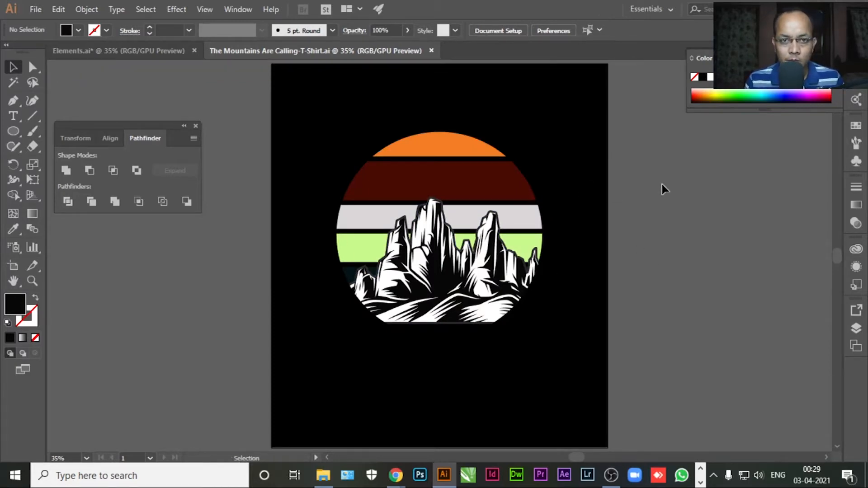
Cut the teal ribbon banner from Elements.ai and paste it into The Mountains Are Calling-T-Shirt.ai.
left_click(131, 50)
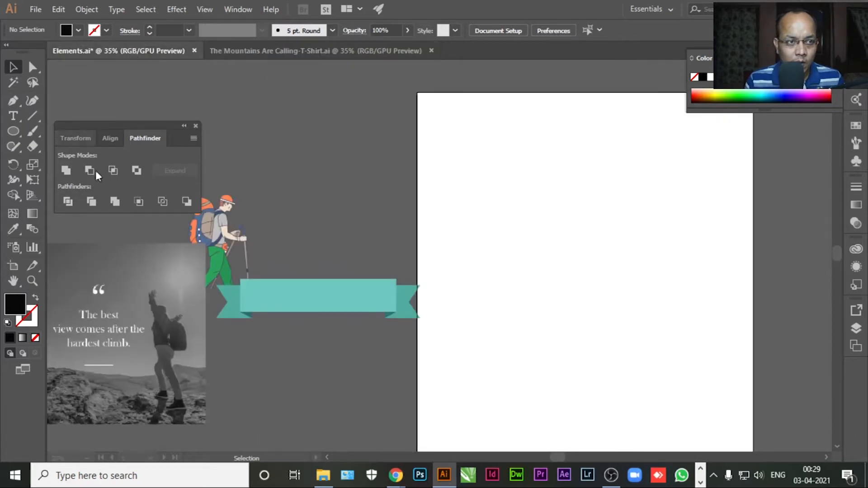
left_click(308, 303)
key("ctrl+x")
left_click(307, 50)
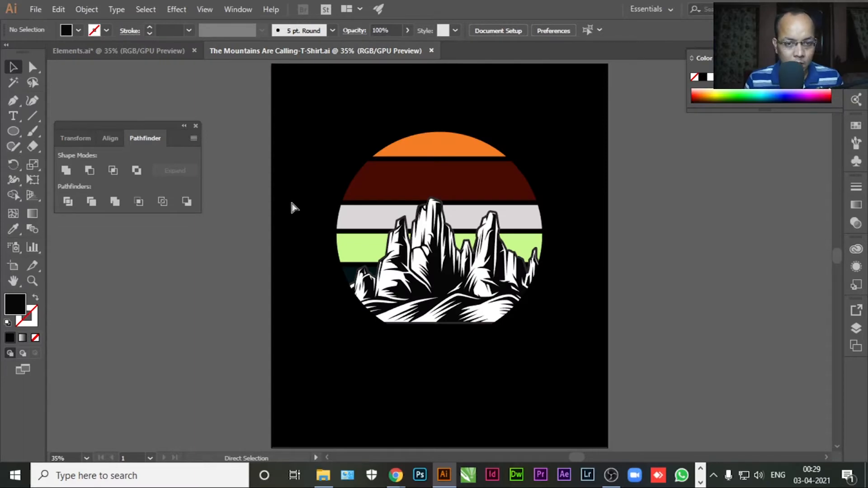
key("ctrl+v")
Place the ribbon banner over the mountain's base and enlarge it until it extends beyond both sides of the sun circle.
left_click_drag(499, 253, 498, 314)
left_click_drag(540, 334, 586, 367)
key("Right")
key("Right")
key("Right")
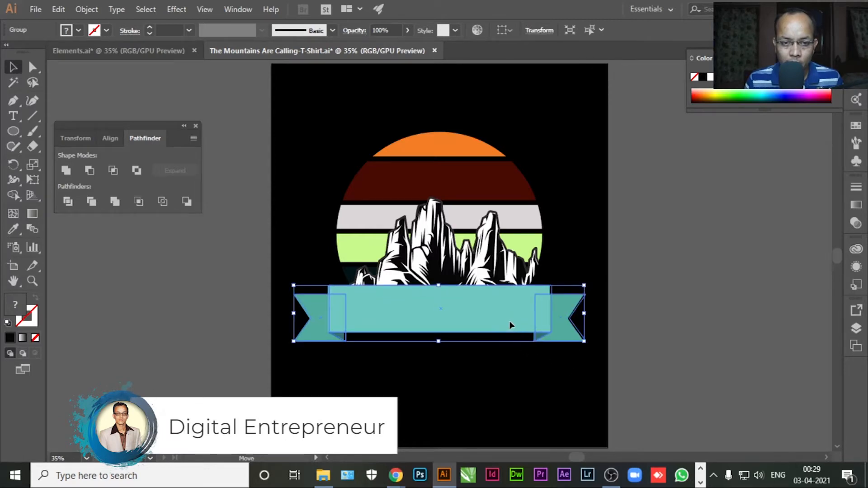
Set alignment to the artboard and centre the ribbon banner horizontally.
left_click(507, 31)
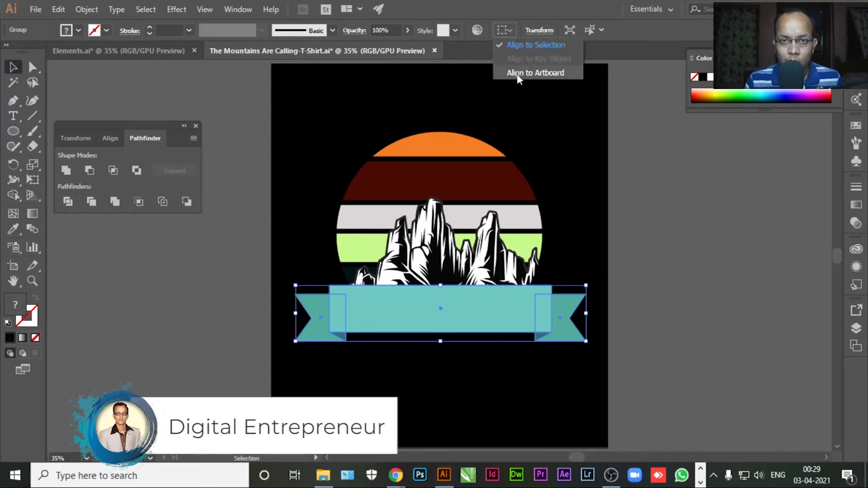
left_click(517, 75)
left_click(544, 31)
left_click(524, 92)
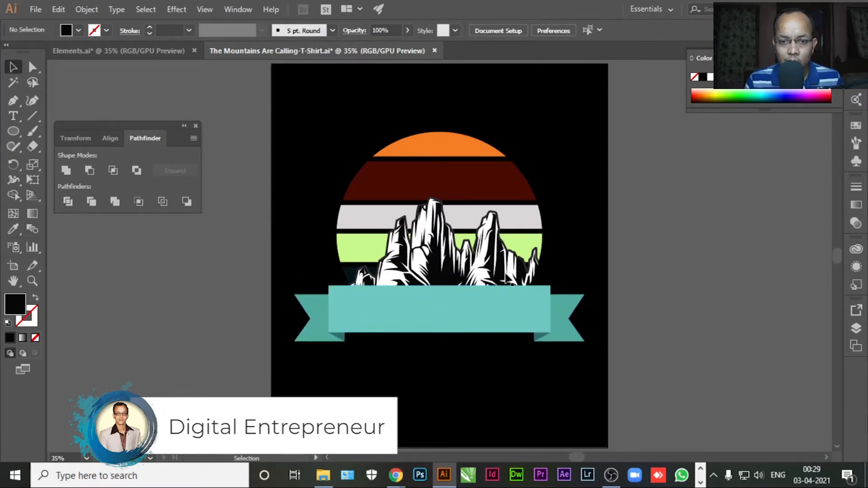
Move the banner up slightly and centre it together with the sun artwork horizontally on the artboard.
left_click(437, 148)
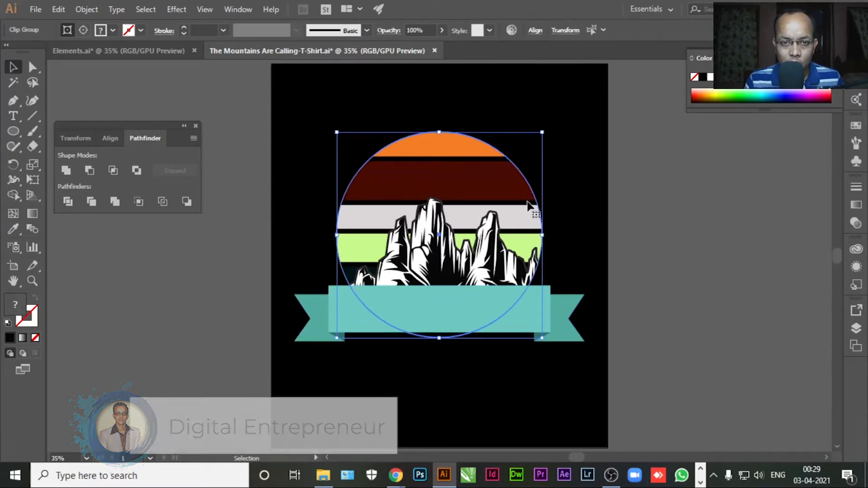
key("a")
key("v")
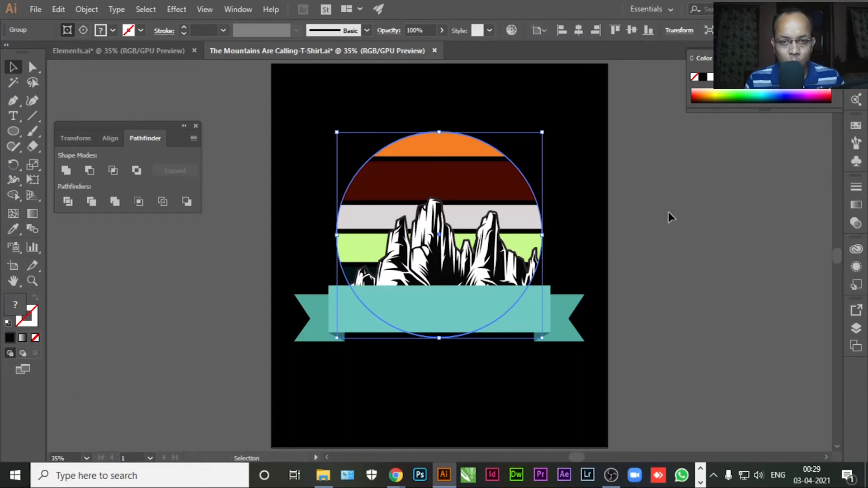
left_click(668, 212)
left_click(451, 154)
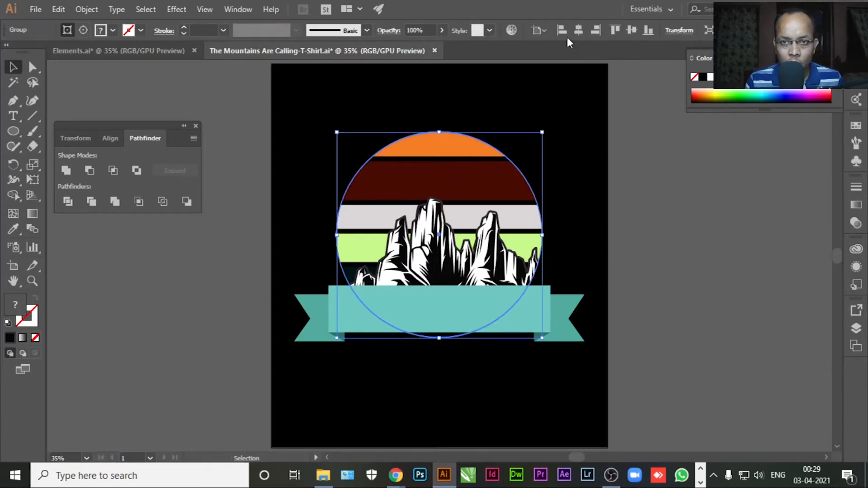
left_click(647, 237)
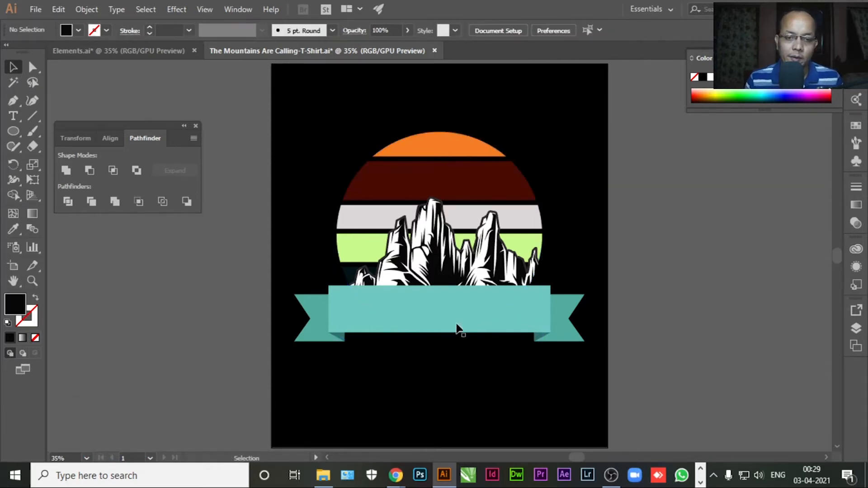
left_click(457, 328)
left_click(449, 265, "shift")
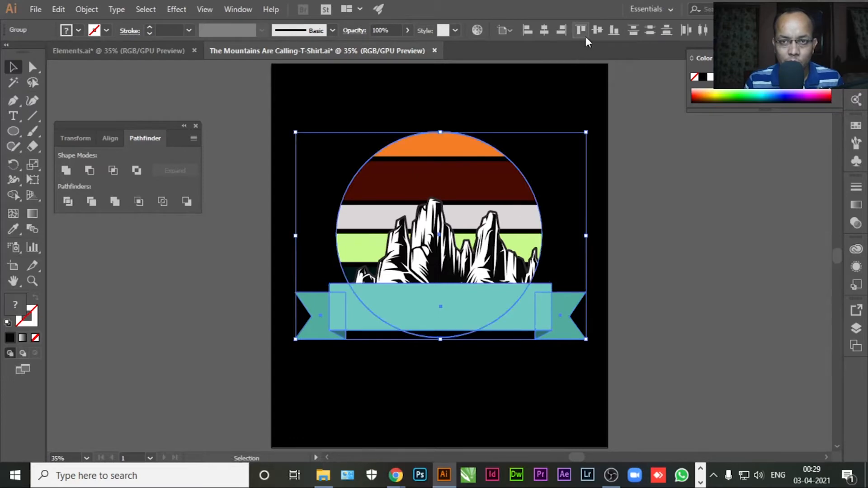
left_click(544, 31)
left_click(609, 254)
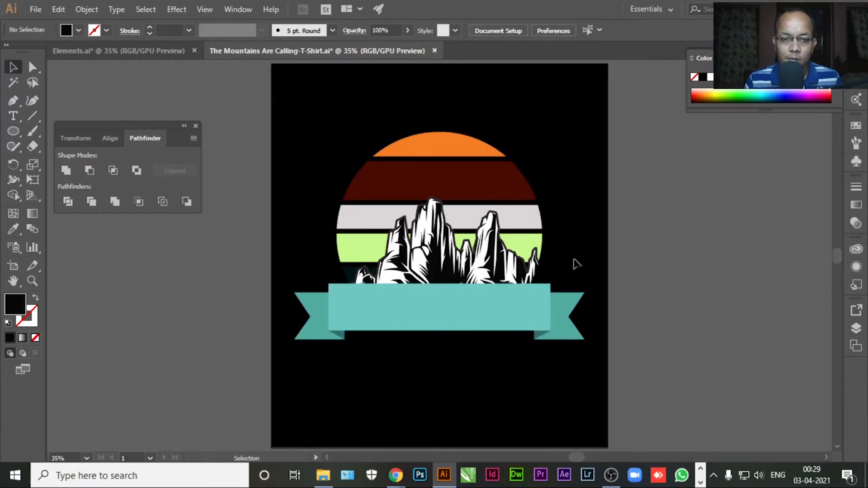
Recolour the banner's centre panel and left tail with the orange of the sun's top stripe.
double_click(455, 309)
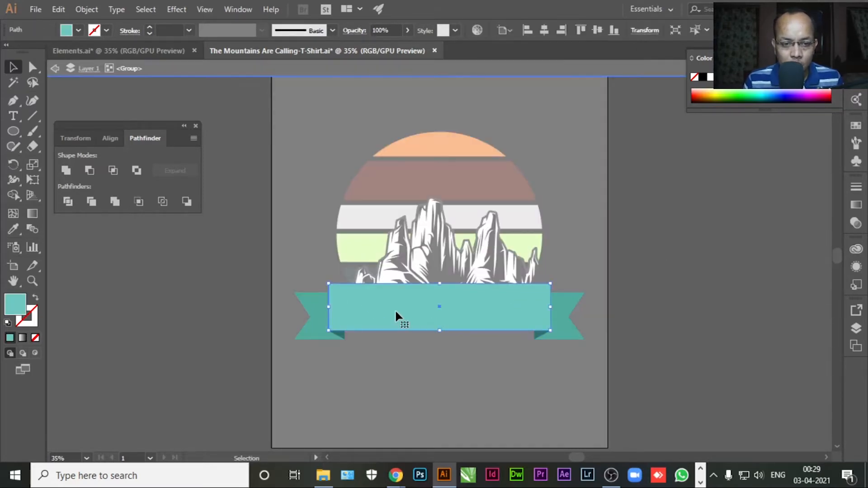
left_click(15, 229)
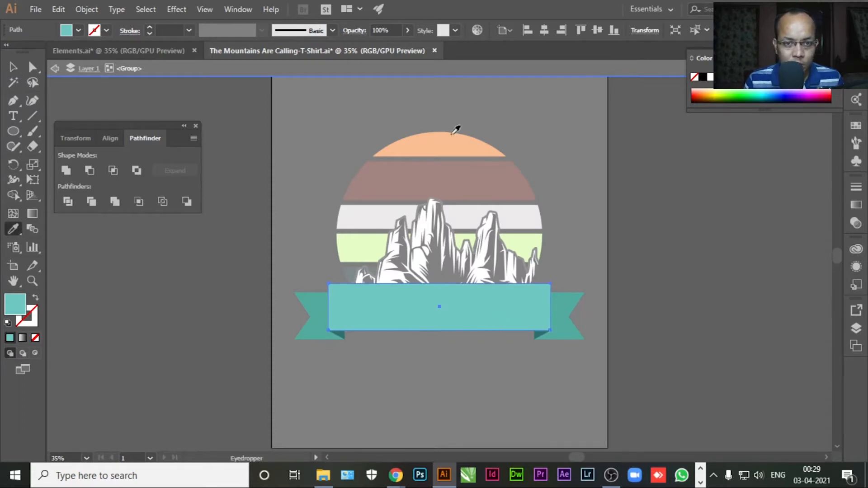
left_click(470, 154)
left_click(13, 70)
left_click(121, 114)
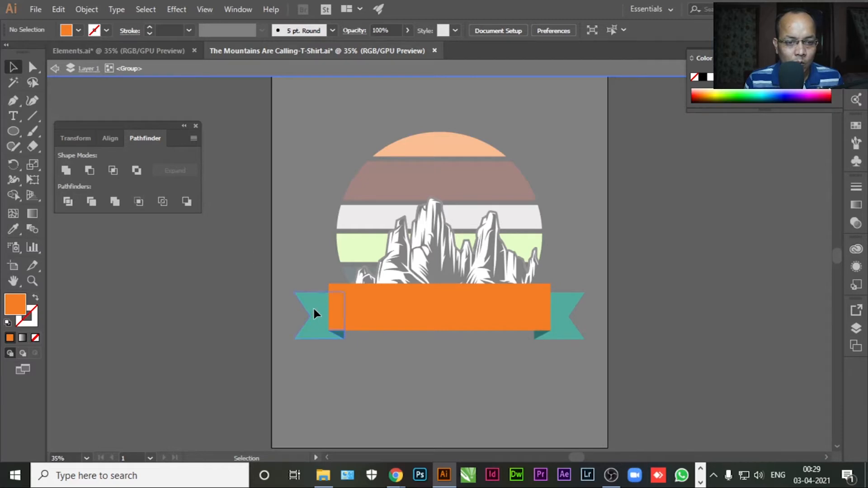
left_click(309, 332)
left_click(15, 235)
left_click(385, 315)
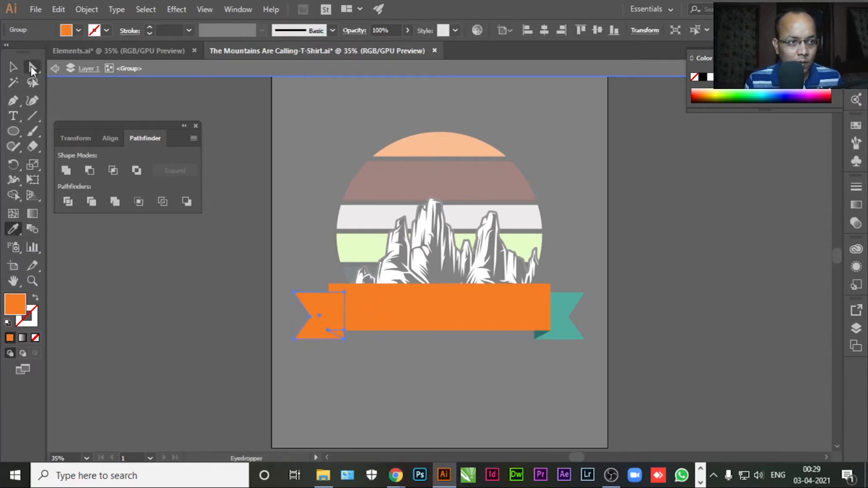
Fill the banner's left fold with a darker orange-brown and copy that colour to the right fold.
left_click(31, 71)
left_click(249, 242)
left_click(341, 336)
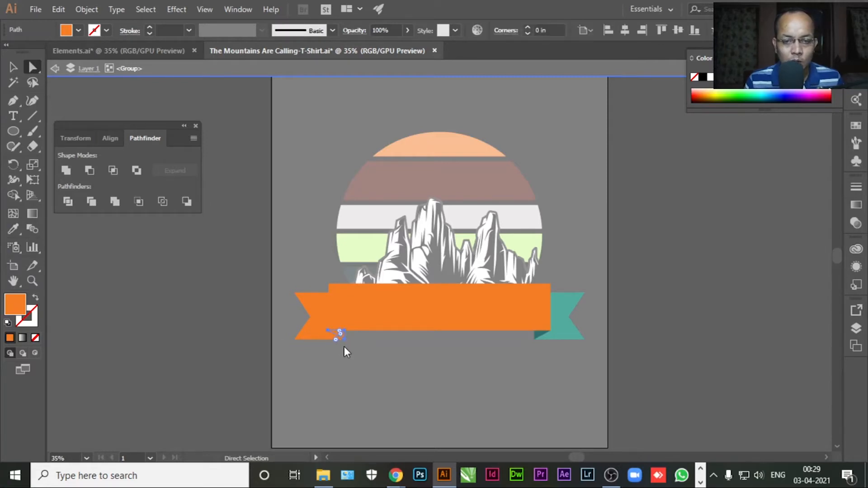
key("n")
left_click_drag(564, 232, 578, 298)
left_click(729, 231)
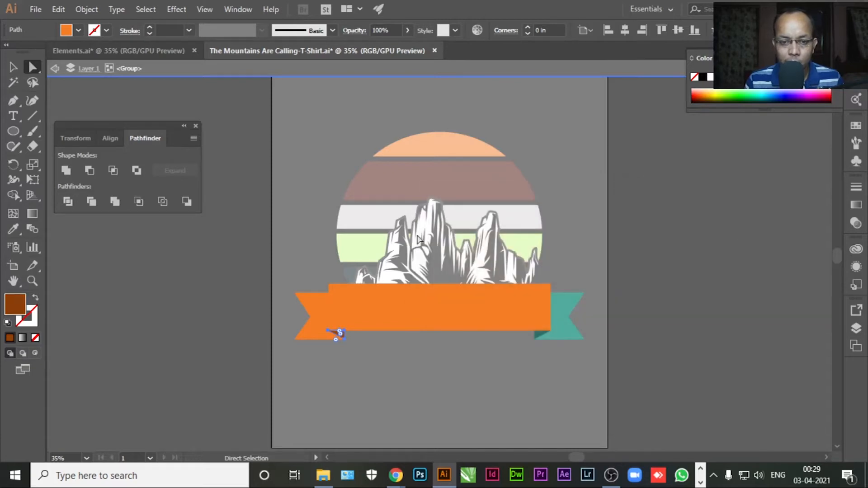
left_click(535, 340)
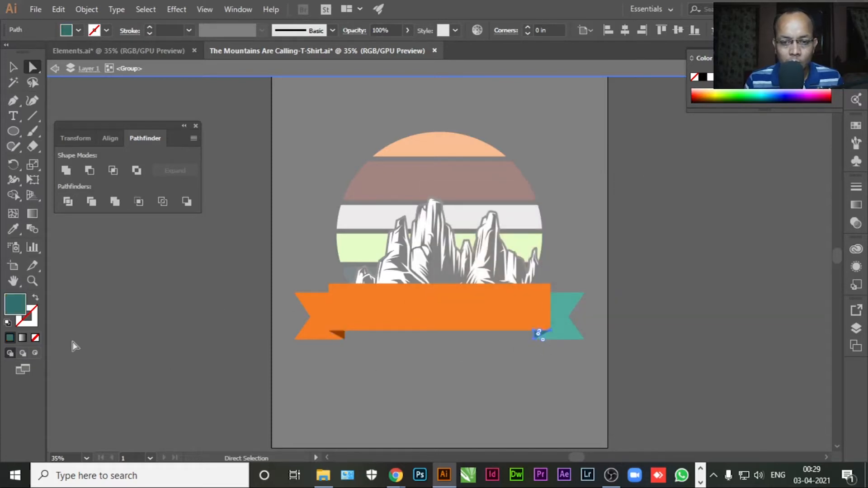
left_click(13, 229)
left_click(341, 333)
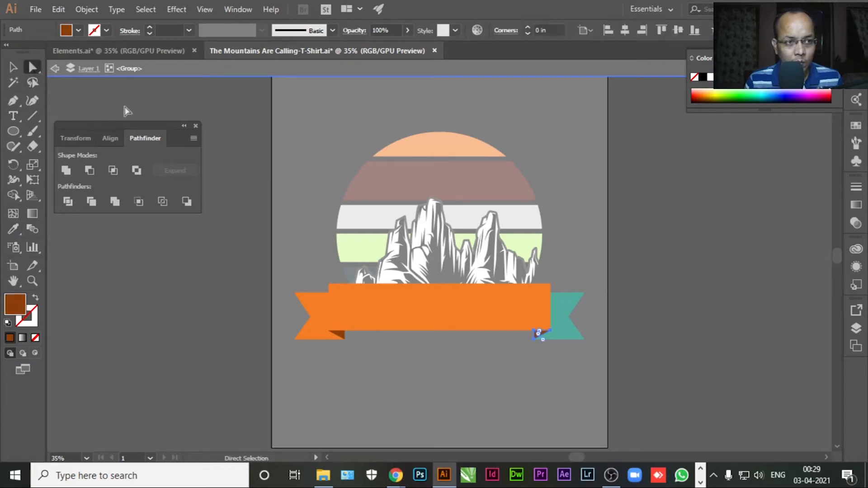
Fill the banner's right tail with the centre panel's orange, leave isolation mode, and save the document.
left_click(562, 309)
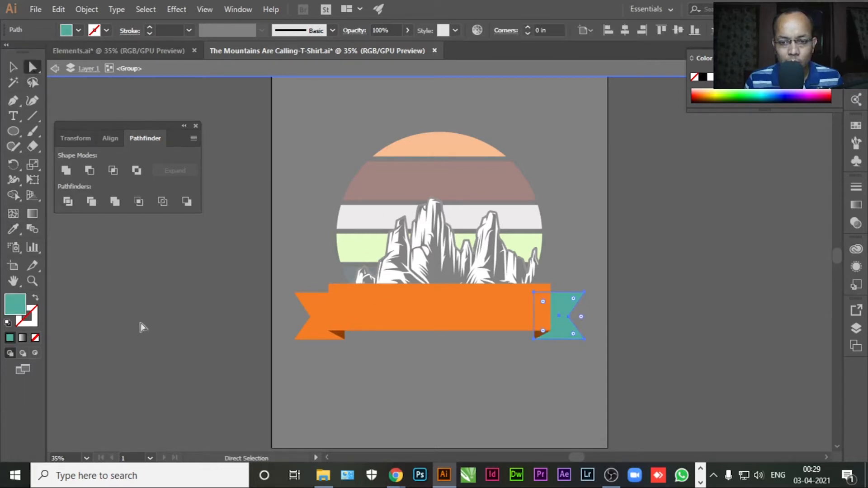
left_click(13, 229)
left_click(487, 297)
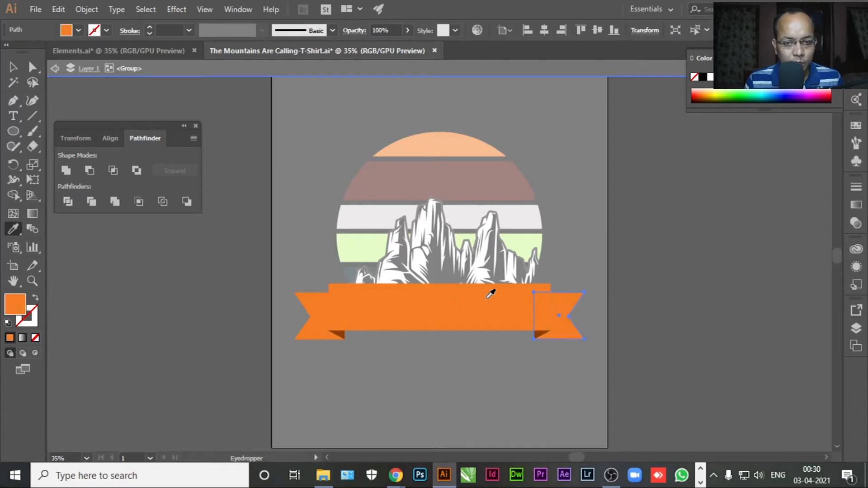
left_click(55, 69)
left_click(13, 67)
key("ctrl+s")
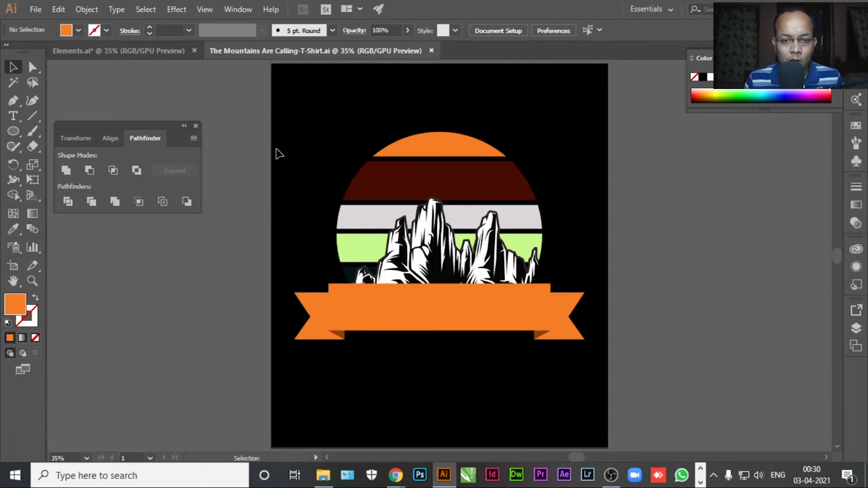
Cut the hiker illustration from Elements.ai, paste it into the T-shirt document, and place it beside the artboard.
left_click(69, 52)
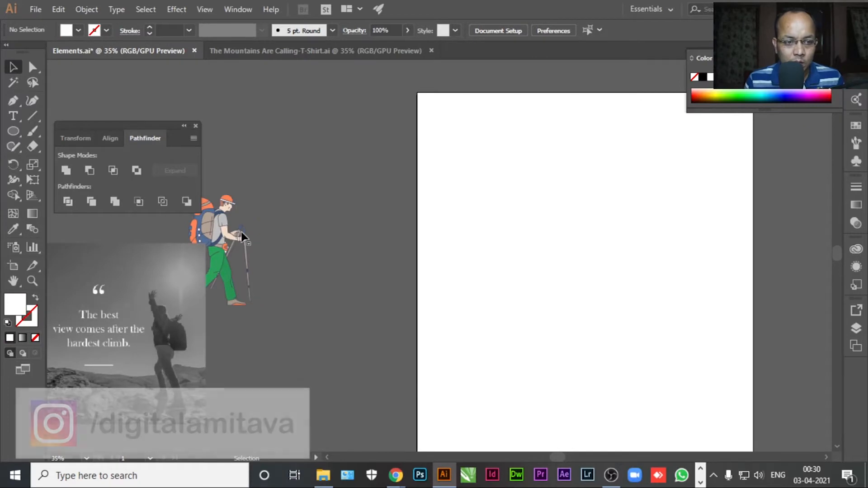
left_click(216, 234)
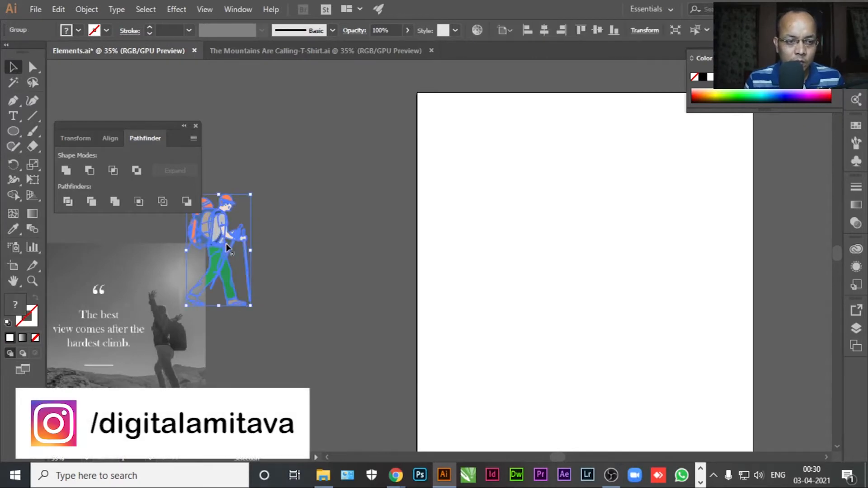
left_click_drag(216, 234, 264, 235)
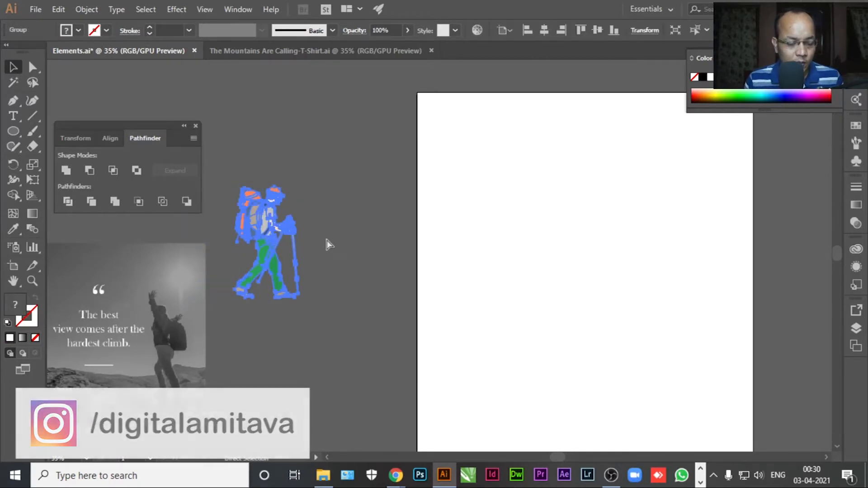
key("ctrl+x")
left_click(247, 51)
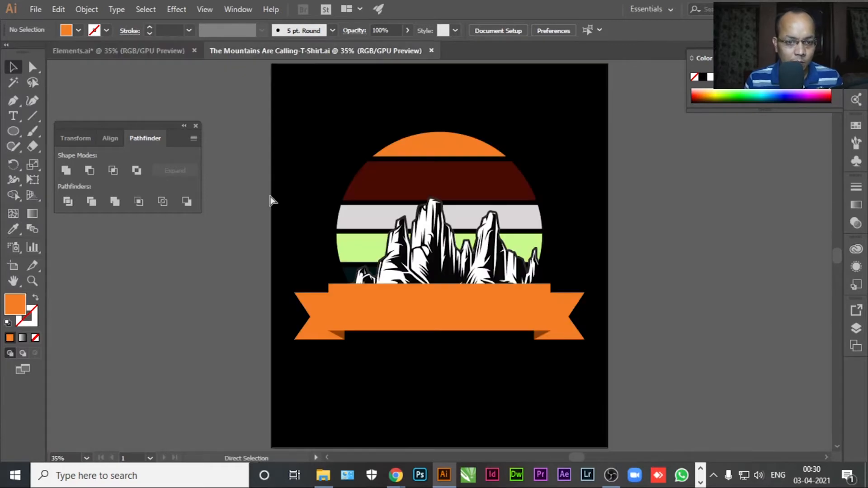
key("ctrl+v")
left_click_drag(433, 269, 672, 253)
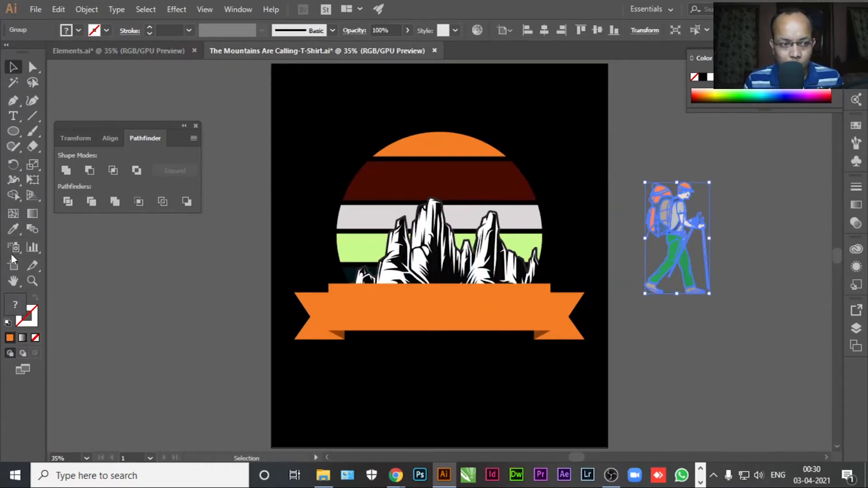
Recolour the entire hiker illustration with the mountain's black.
left_click(13, 229)
left_click(443, 274)
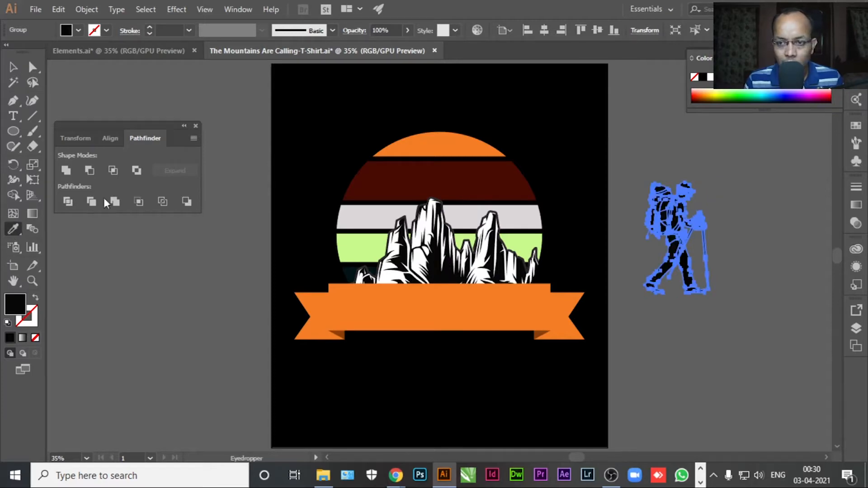
Move the hiker onto the sun's left side, send it backward behind the ribbon banner, and raise it so only its feet are covered.
left_click(13, 67)
left_click(99, 90)
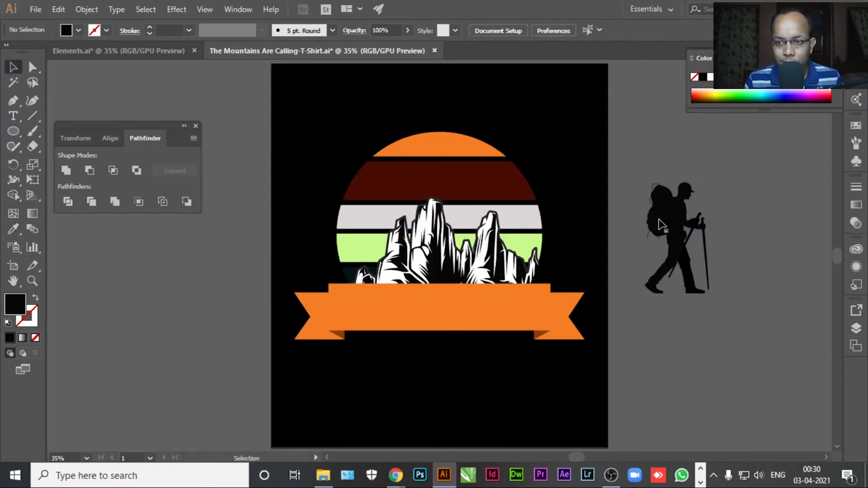
left_click(669, 228)
left_click_drag(680, 231, 371, 243)
right_click(371, 243)
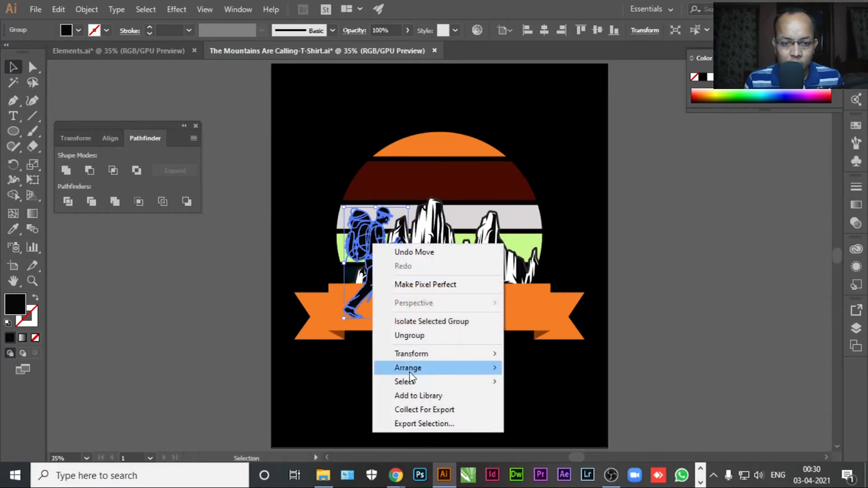
mouse_move(409, 372)
left_click(538, 397)
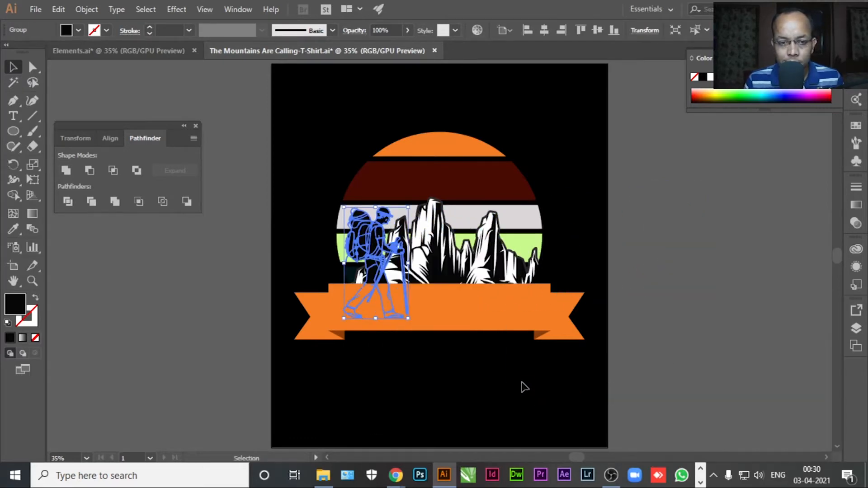
left_click(694, 276)
left_click_drag(373, 246, 371, 227)
left_click(662, 244)
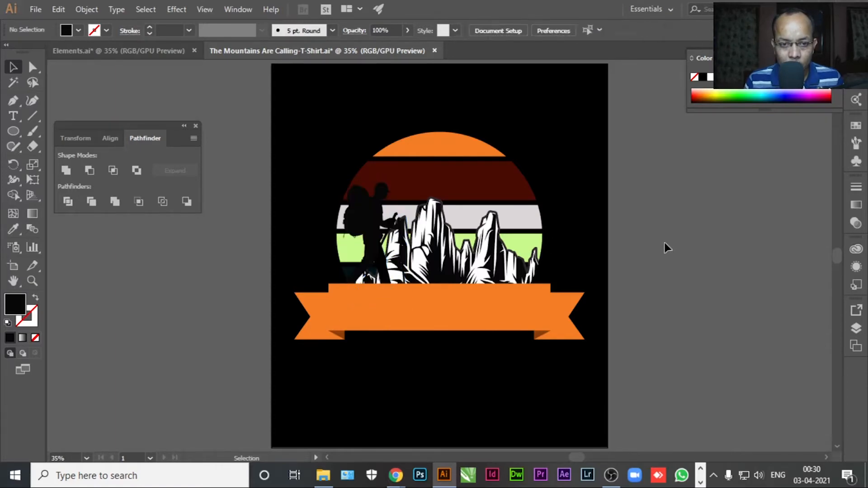
Try a white ffffff stroke on the hiker and remove the stroke again.
left_click(370, 223)
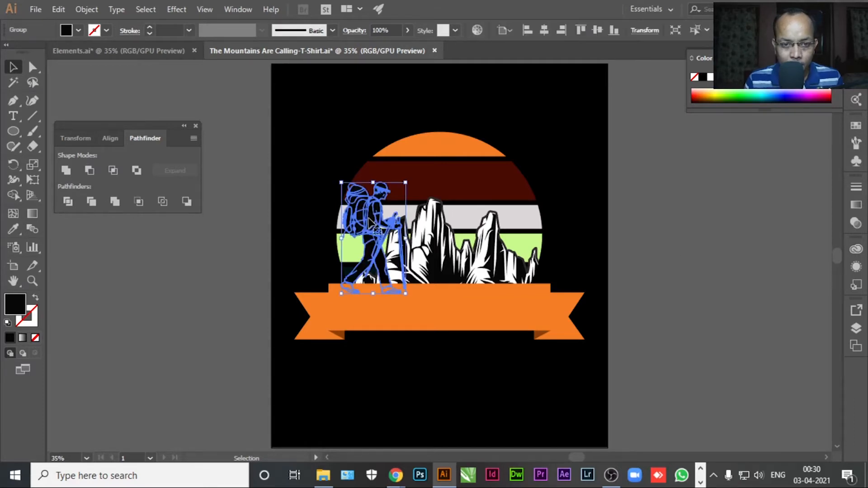
double_click(29, 320)
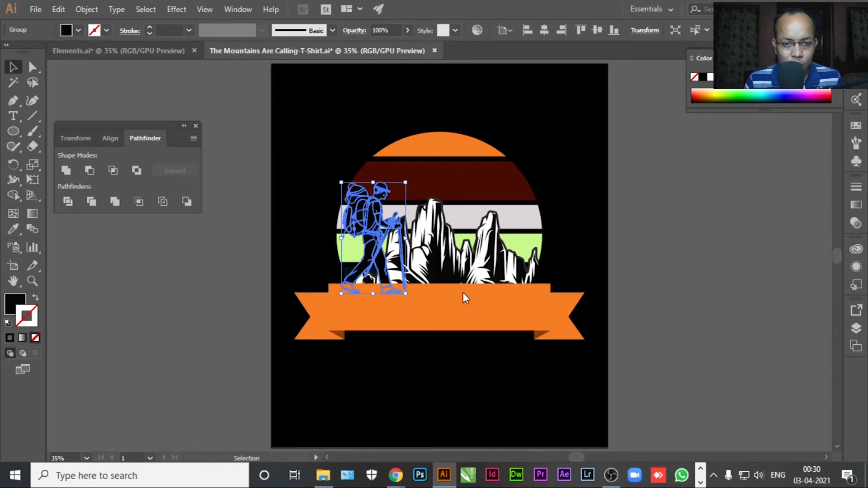
left_click_drag(470, 310, 420, 214)
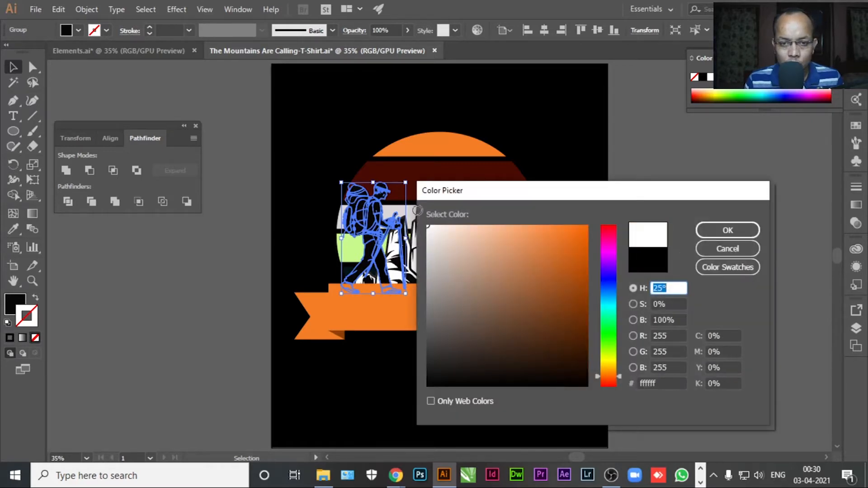
left_click(727, 230)
left_click(655, 206)
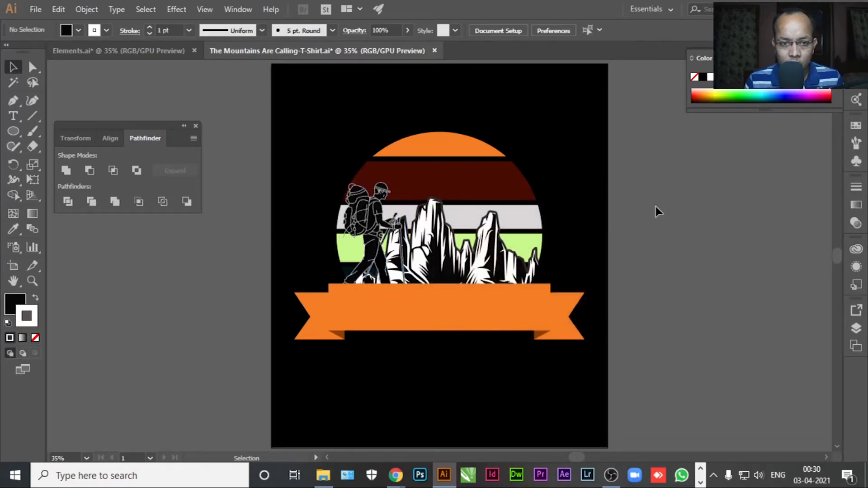
left_click(383, 253)
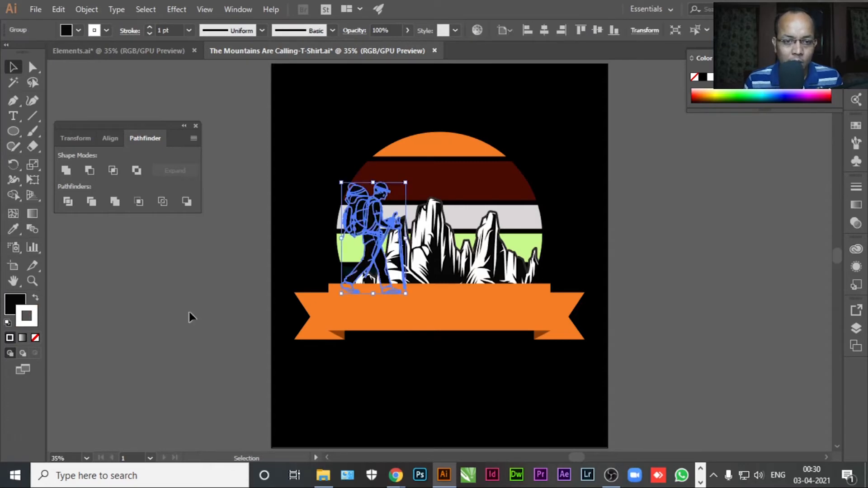
left_click(36, 338)
left_click(123, 292)
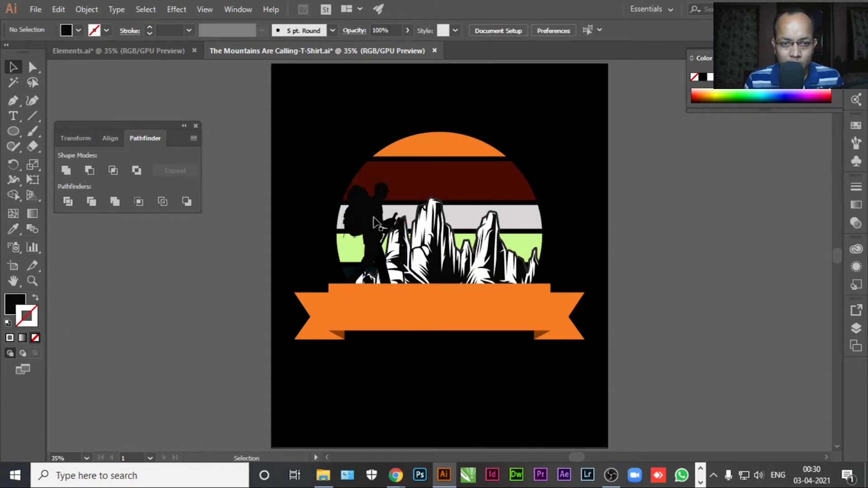
Shift the hiker slightly further left so its backpack overlaps the sun's left edge.
left_click(375, 233)
mouse_move(375, 233)
left_mouse_down()
mouse_move(367, 224)
mouse_move(363, 231)
left_mouse_up()
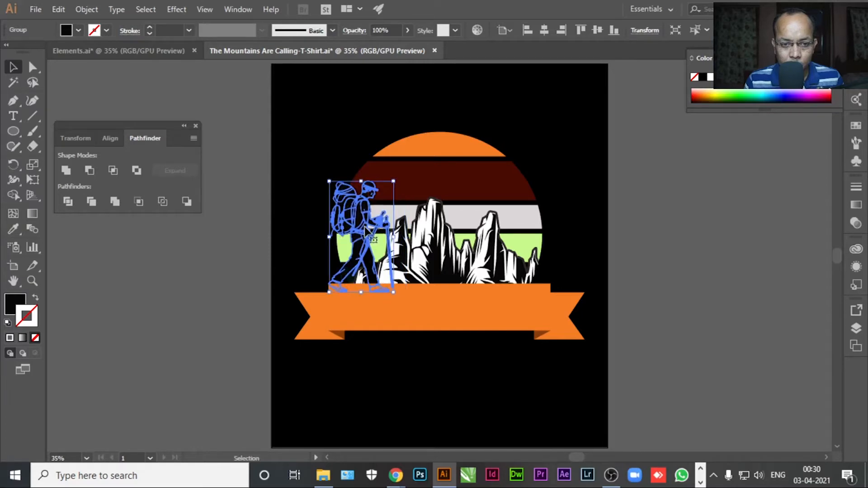
left_click(625, 233)
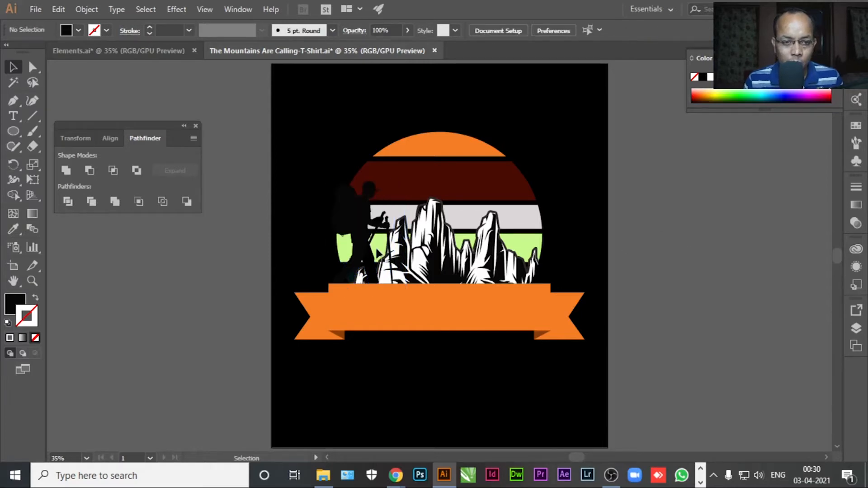
Set the hiker's fill to pure black 000000 and save the document.
left_click(364, 252)
double_click(14, 304)
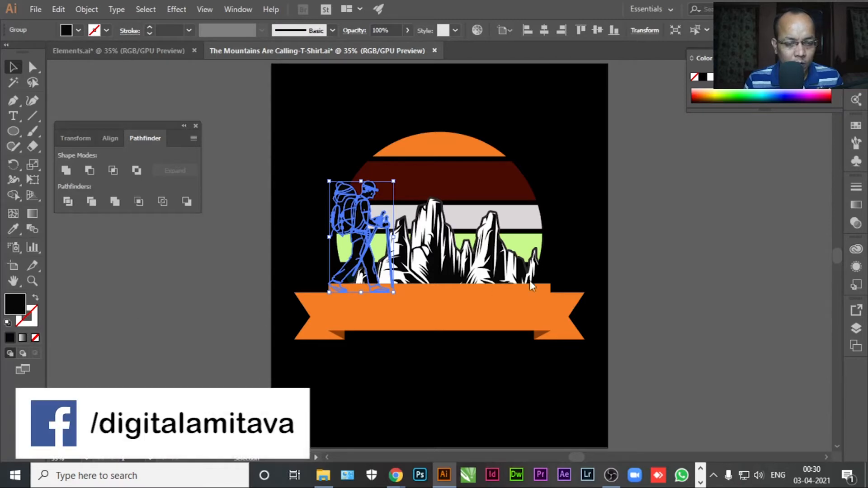
left_click(653, 383)
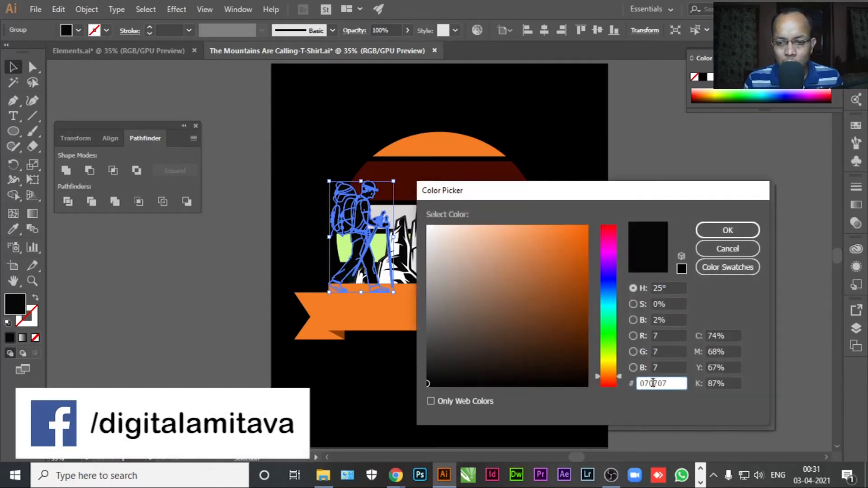
type("000000")
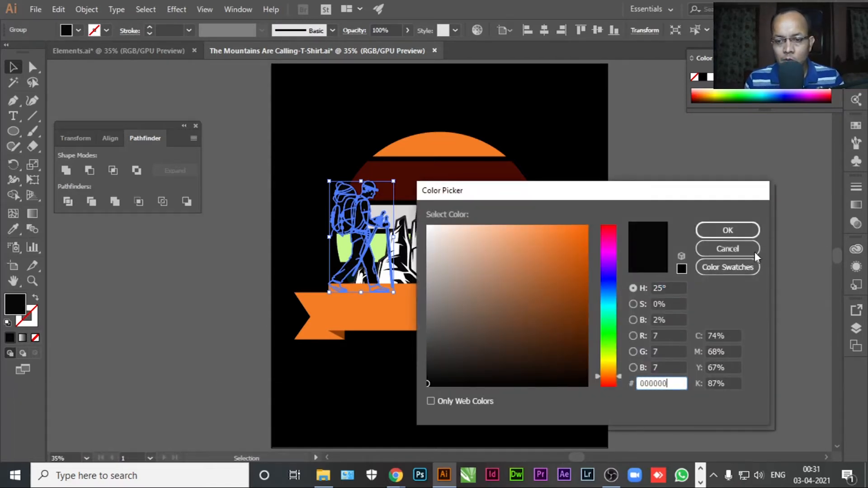
left_click(730, 228)
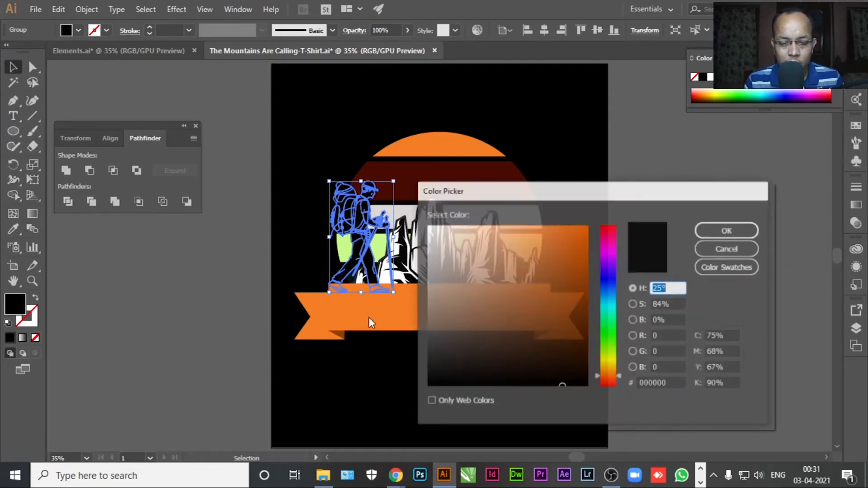
mouse_move(563, 386)
left_mouse_down()
mouse_move(436, 385)
mouse_move(392, 394)
left_mouse_up()
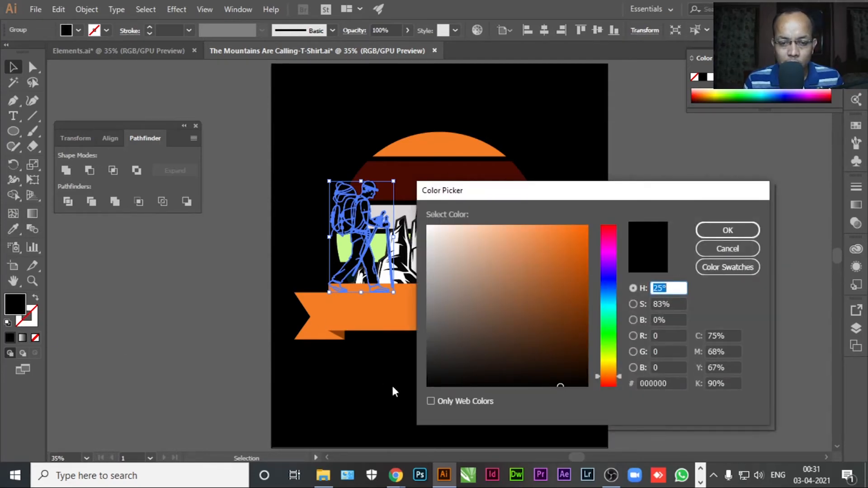
left_click(698, 235)
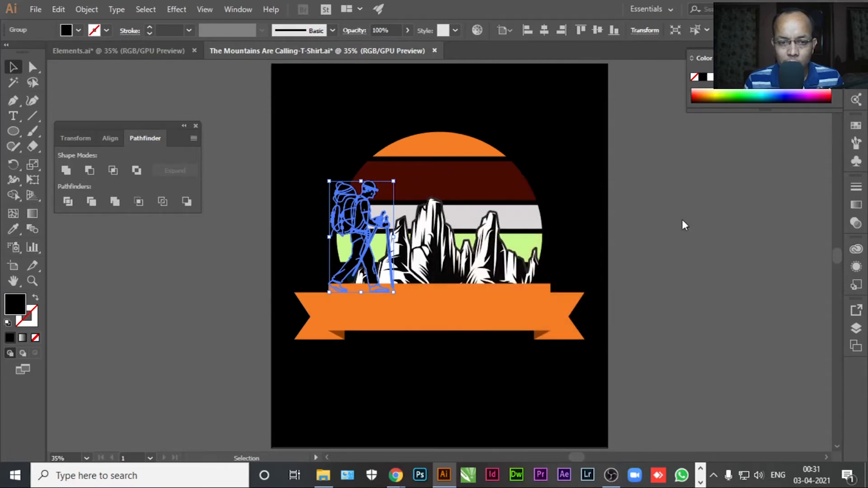
left_click(662, 230)
key("a")
key("v")
key("ctrl+s")
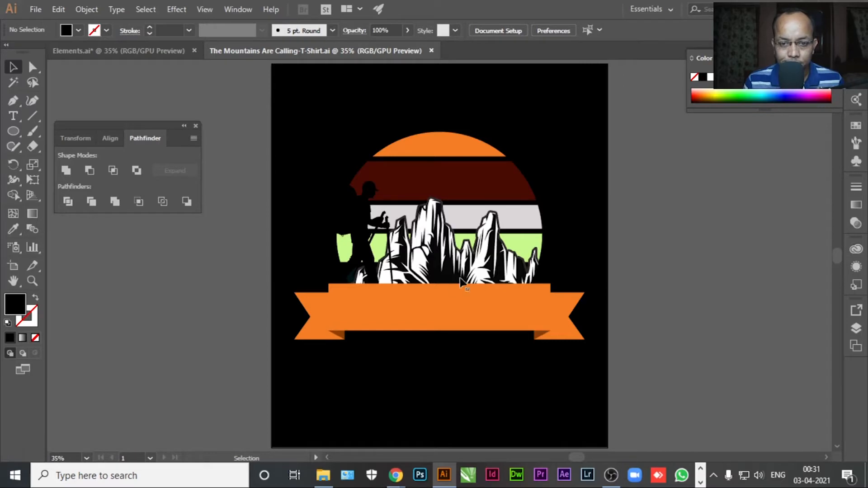
Isolate the clipped mountain artwork down to its inner group and fill the mountain's black shape with 000000.
left_click(442, 269)
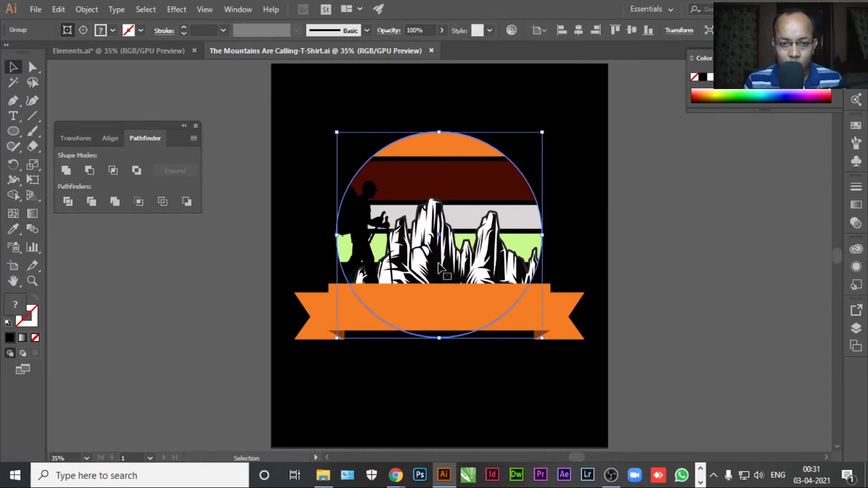
double_click(442, 269)
left_click(443, 276)
double_click(442, 282)
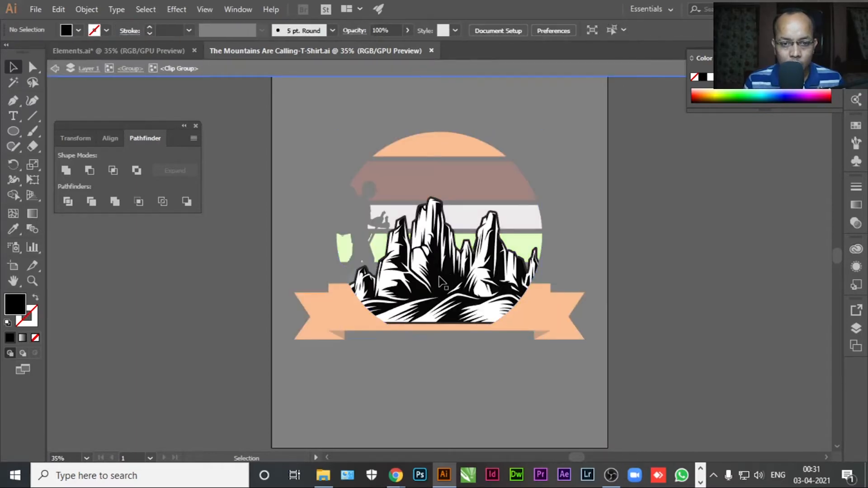
left_click(438, 277)
double_click(439, 279)
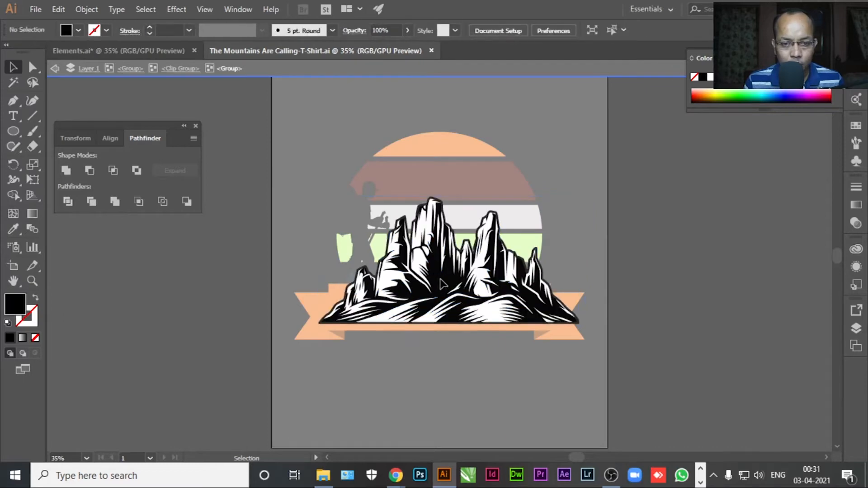
left_click(442, 283)
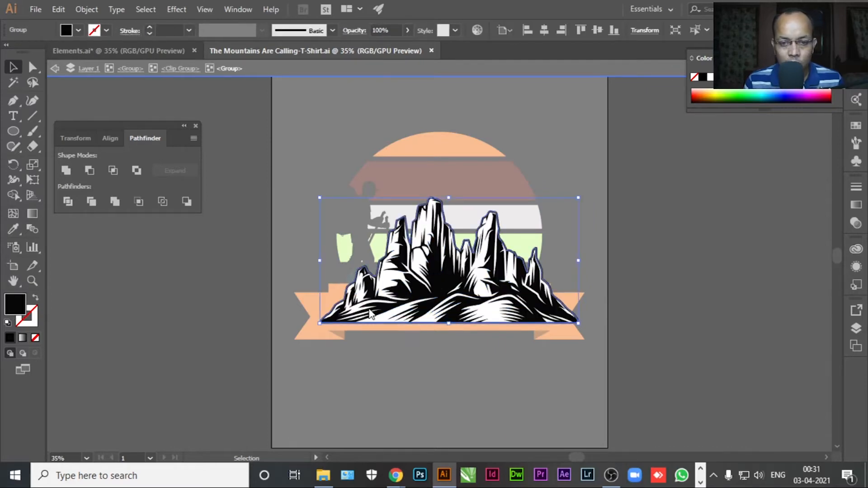
left_click_drag(428, 382, 416, 396)
left_click(708, 230)
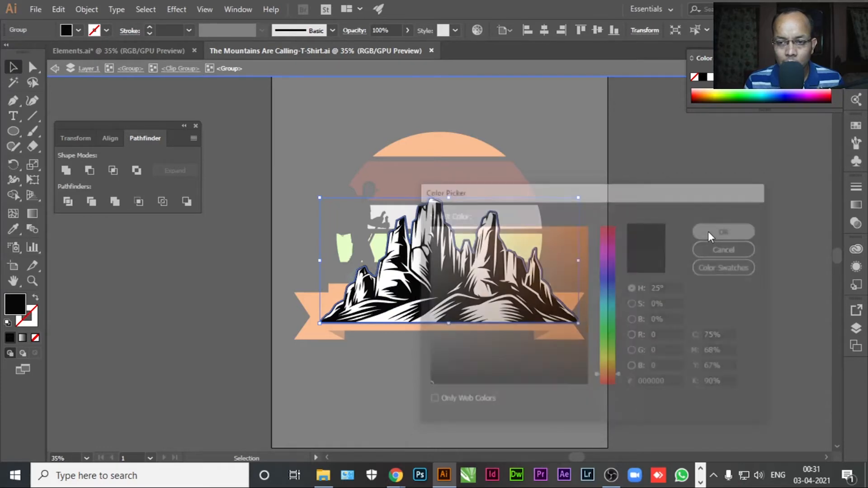
Leave isolation mode and save the document.
left_click(56, 70)
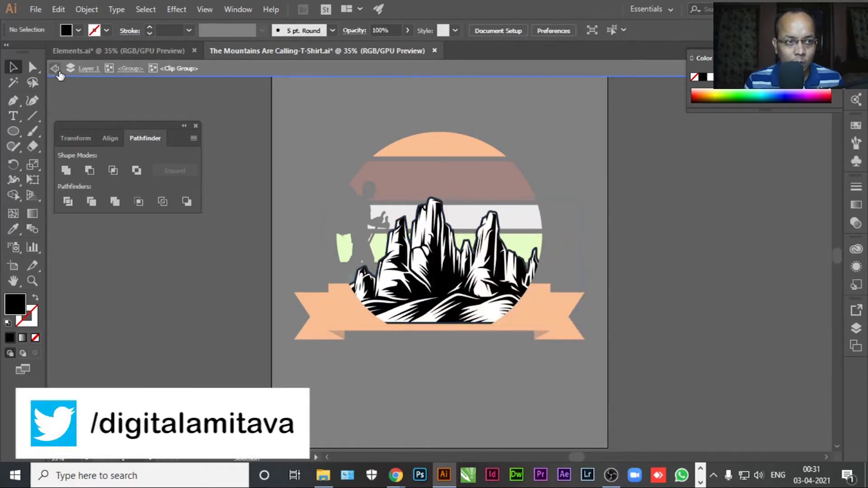
left_click(57, 69)
left_click(56, 69)
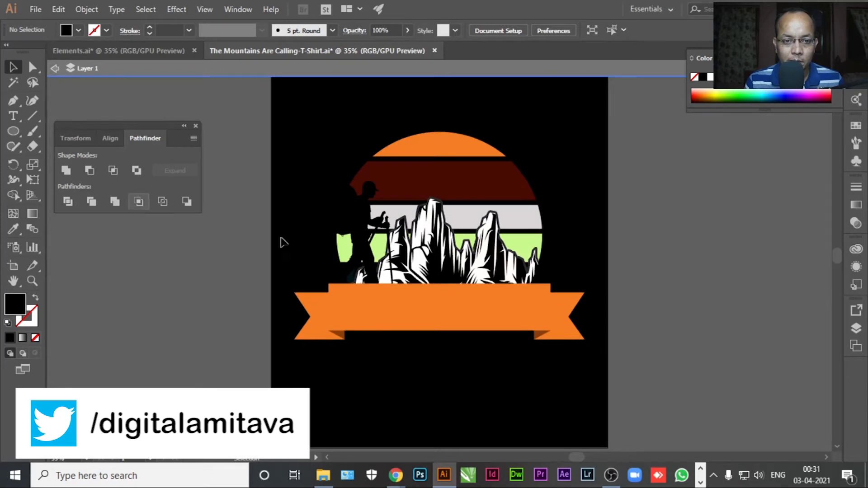
key("a")
key("Escape")
key("ctrl+s")
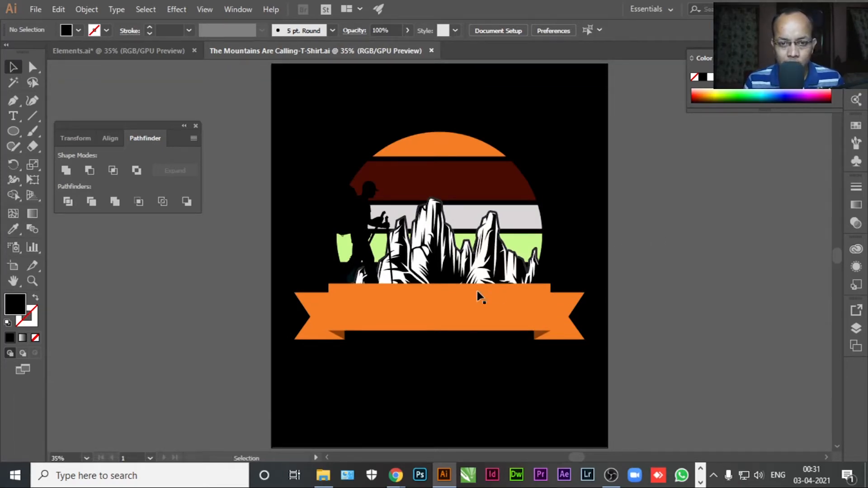
Try deleting the dark outline shape behind the mountains in isolation mode and return to the full design.
double_click(438, 266)
double_click(427, 262)
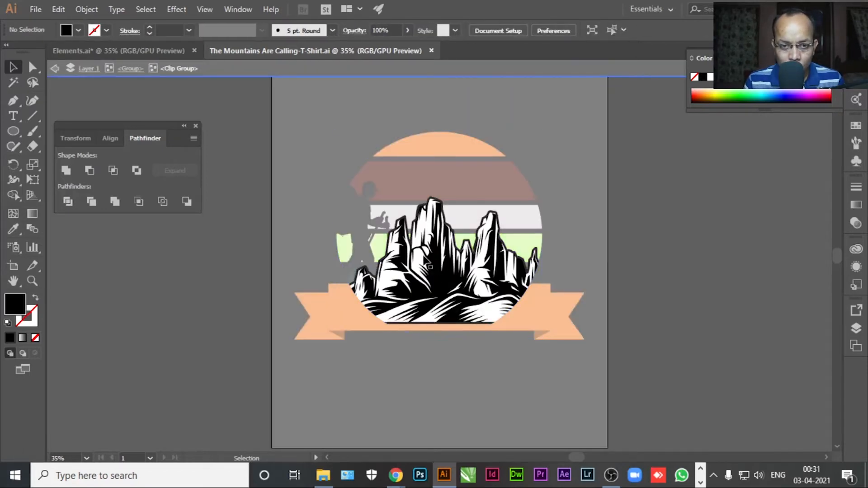
left_click(403, 221)
double_click(403, 222)
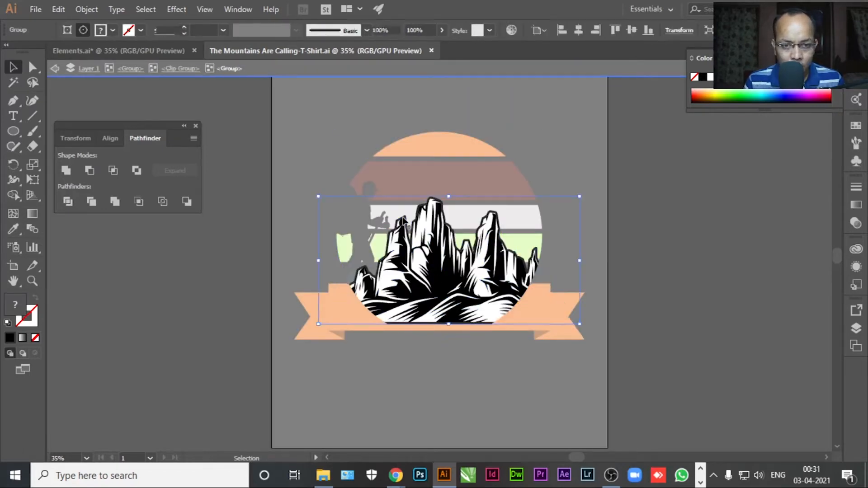
left_click(404, 222)
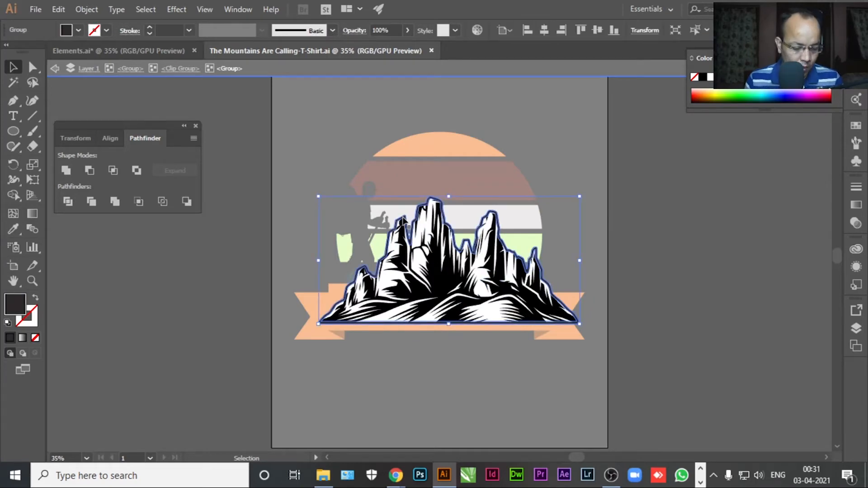
key("Delete")
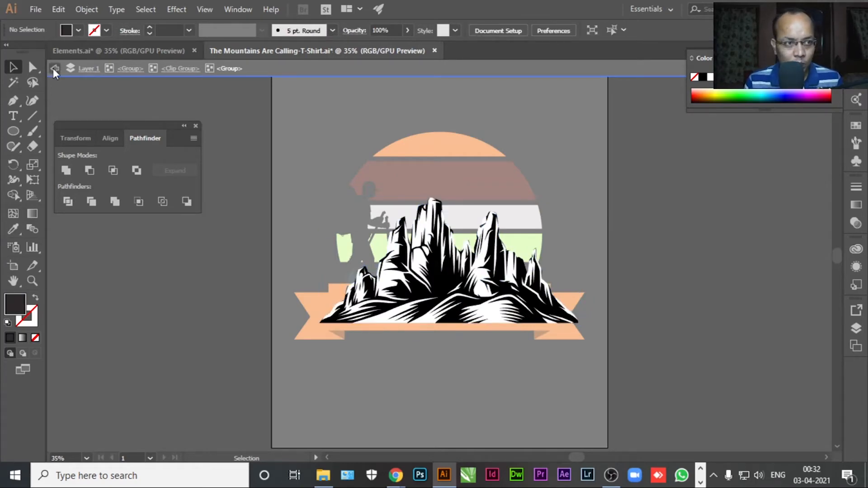
left_click(54, 68)
left_click(54, 67)
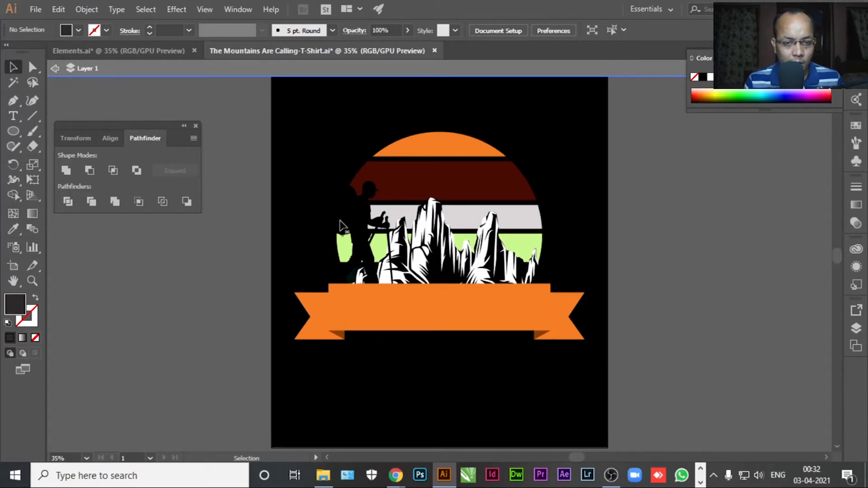
Recolour the outline shape behind the mountains with the mountain's black using the Eyedropper, and step out of the isolated group.
double_click(421, 226)
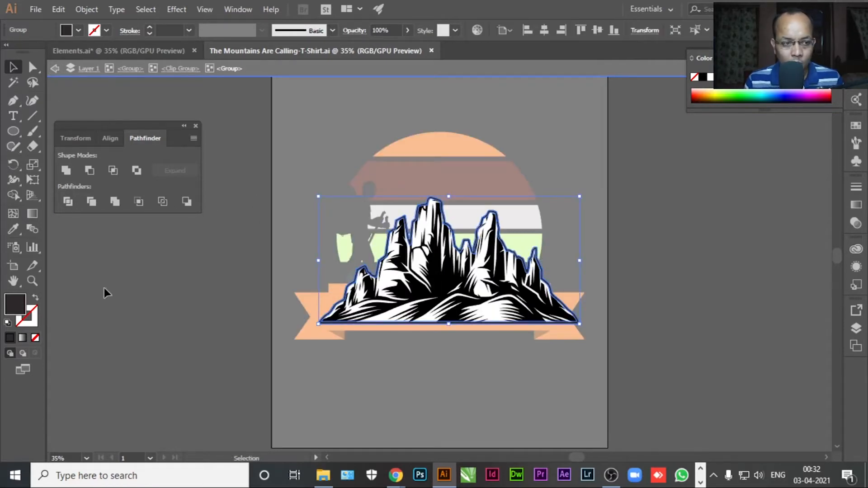
left_click(13, 229)
left_click(435, 279)
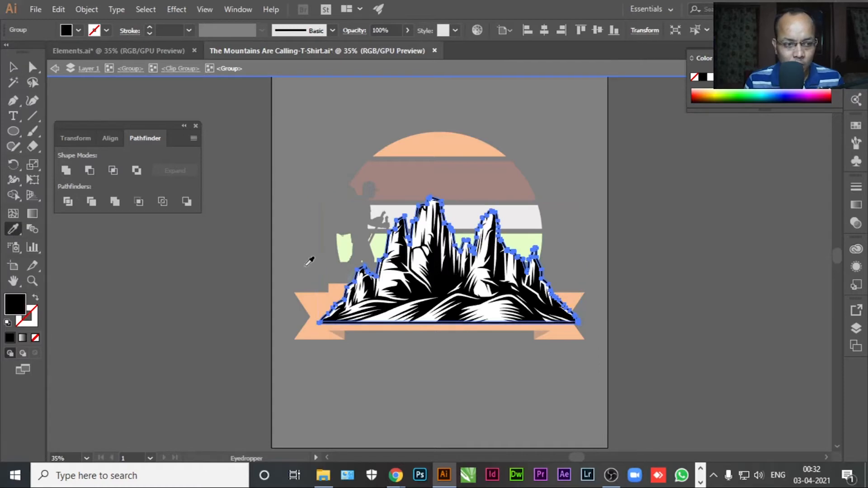
left_click(55, 69)
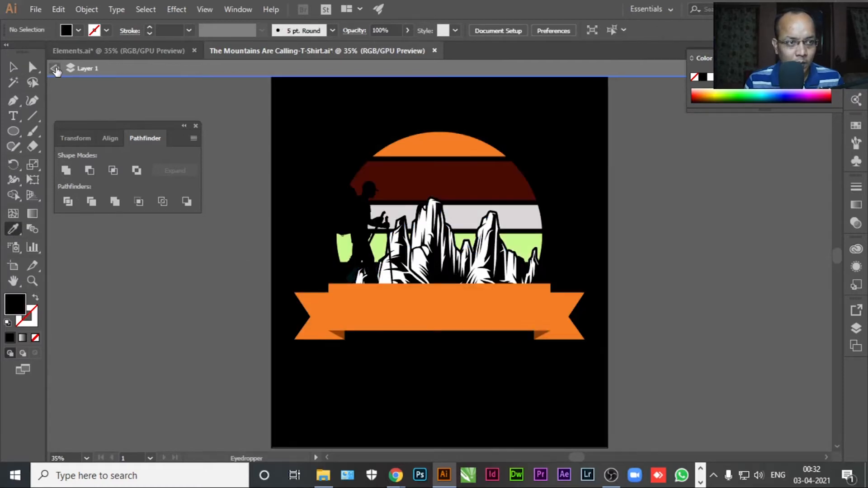
Leave isolation mode and save the T-shirt document.
left_click(14, 67)
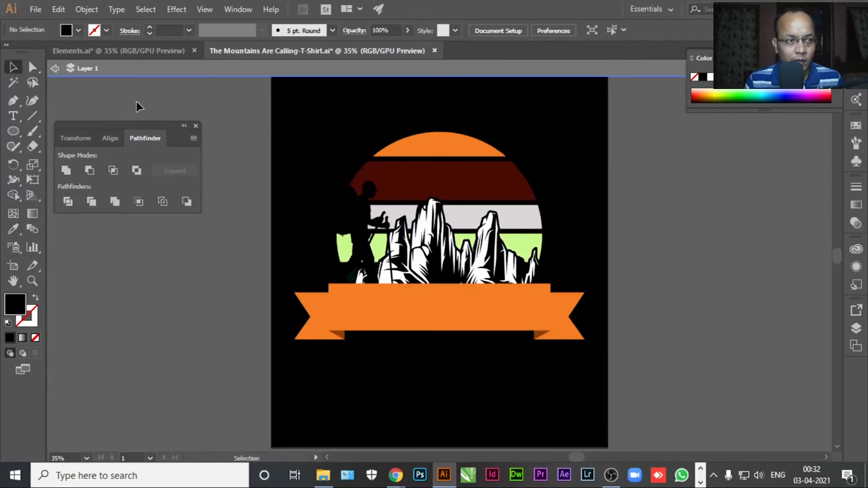
left_click(68, 69)
key("a")
key("ctrl+s")
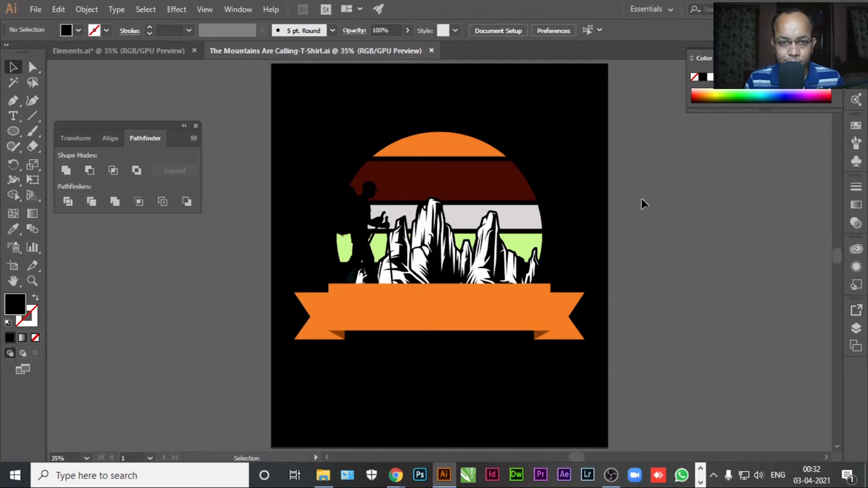
Move the hiking quote image fully into view in Elements.ai and return to the T-shirt design.
left_click(106, 54)
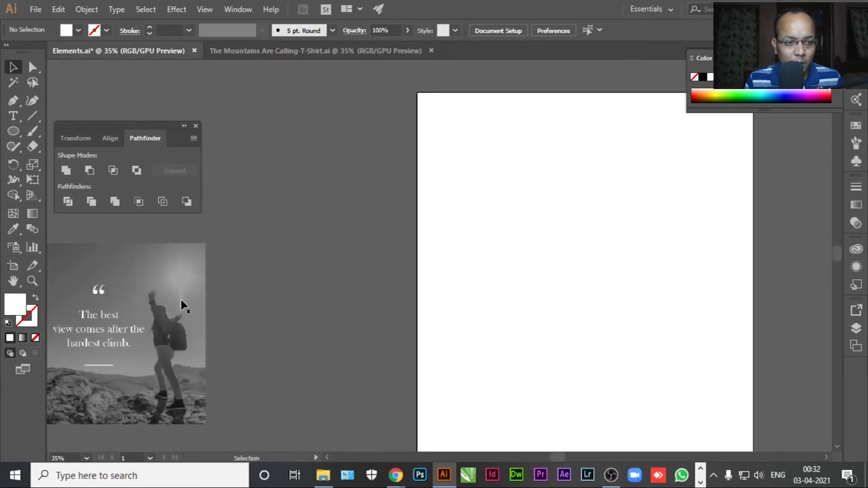
left_click_drag(137, 322, 205, 303)
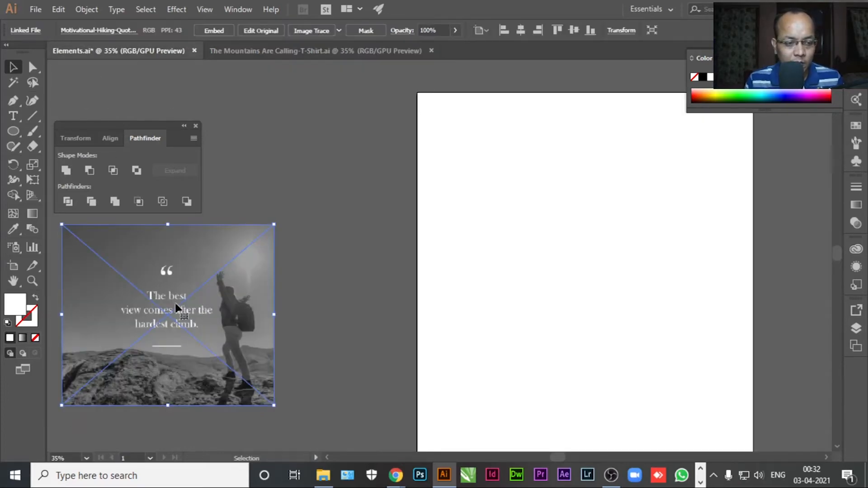
left_click(261, 51)
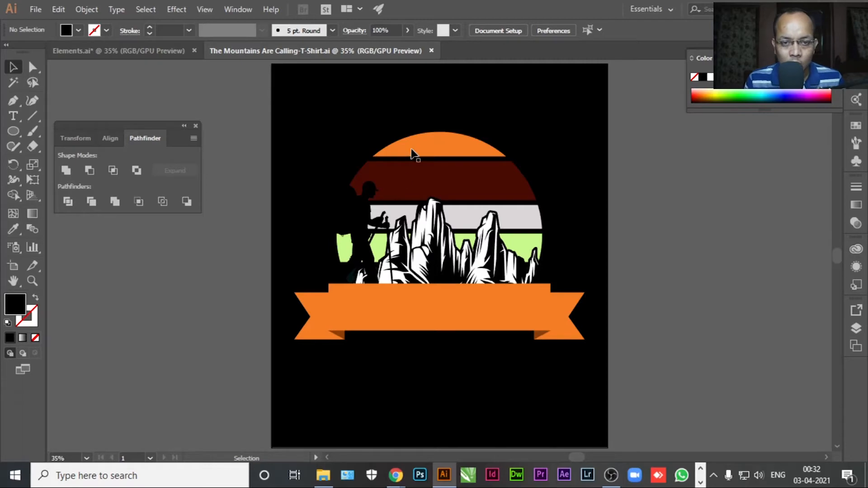
Isolate the mountain group, copy its clipped artwork, leave isolation mode and paste the copy in place above the design.
double_click(430, 212)
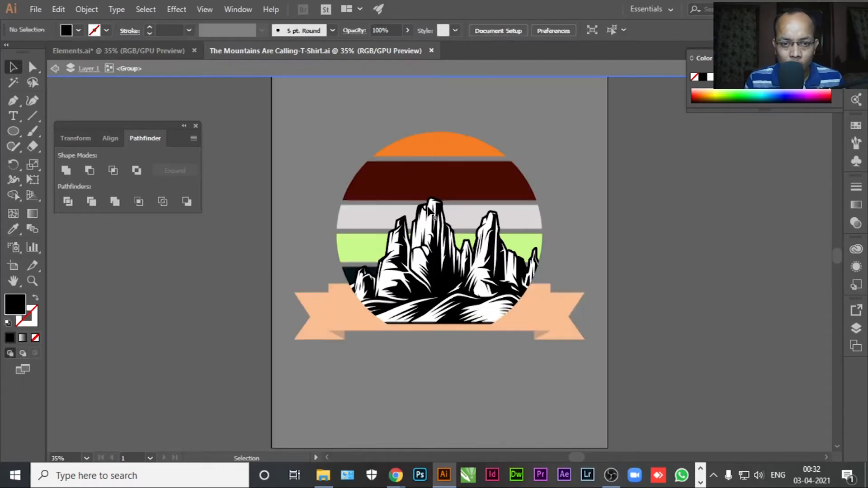
left_click(372, 166)
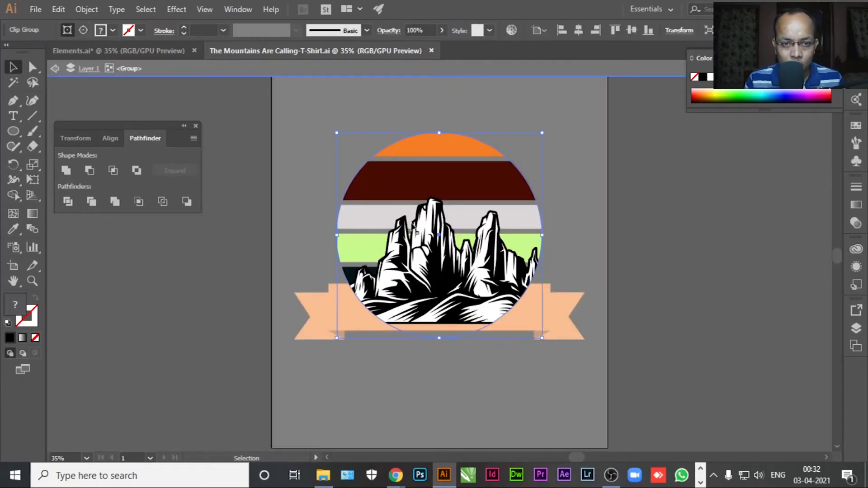
left_click(56, 69)
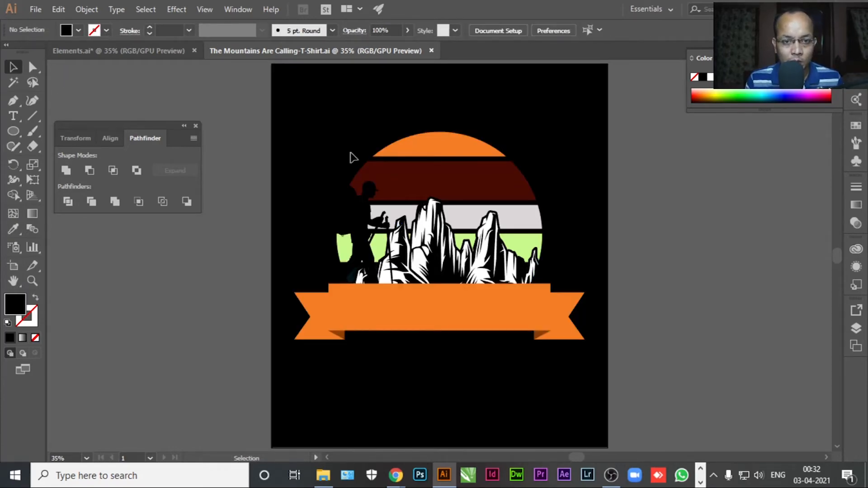
left_click(477, 160)
key("ctrl+shift+bracketright")
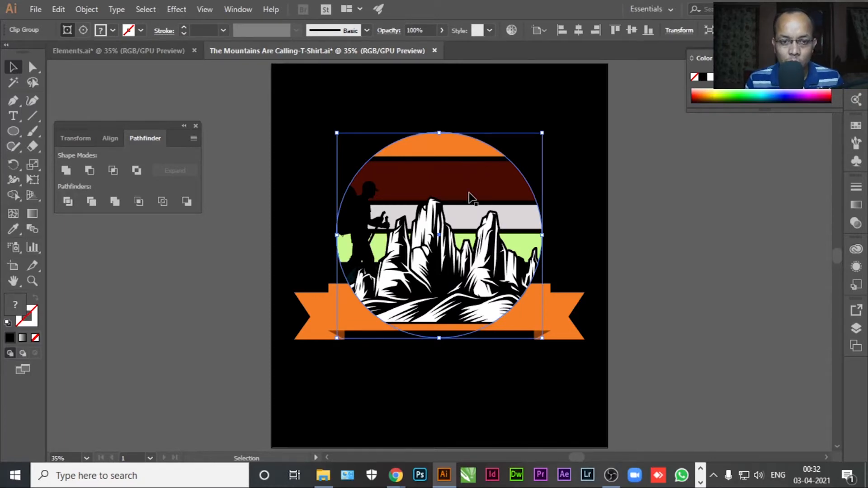
Release the pasted copy's clipping mask and delete its mountain artwork, keeping the clipping circle.
right_click(449, 186)
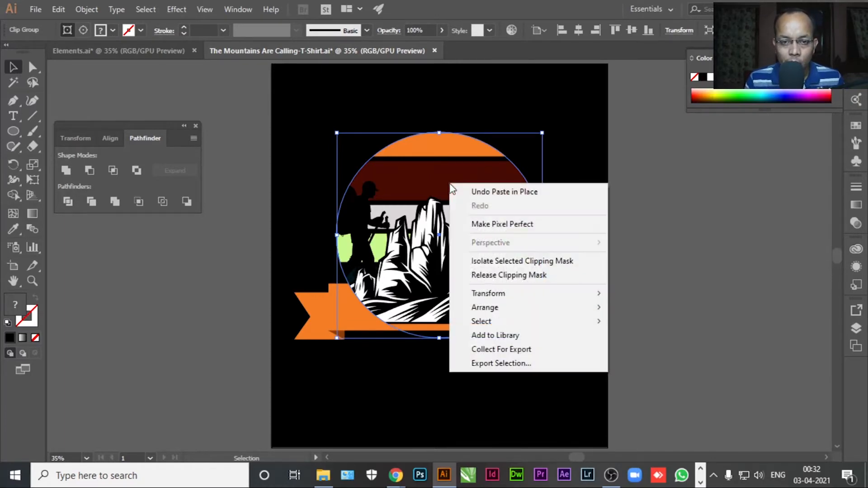
left_click(484, 274)
left_click(703, 256)
left_click(499, 273)
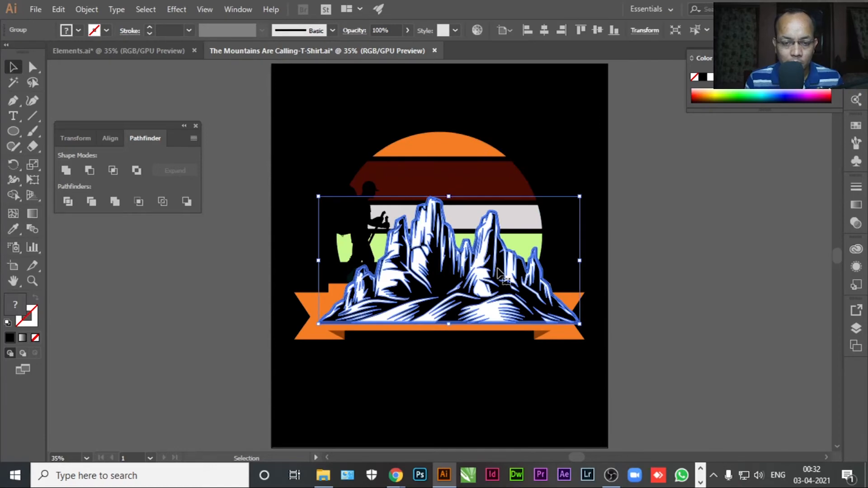
key("Delete")
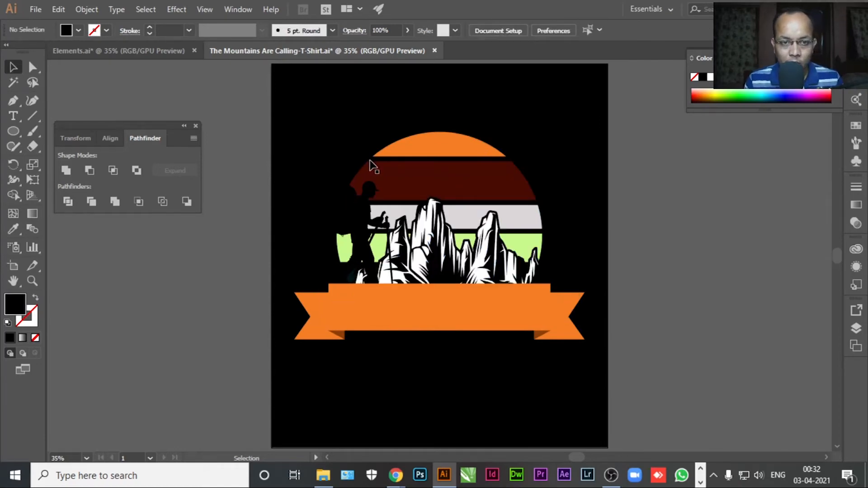
left_click_drag(371, 162, 169, 230)
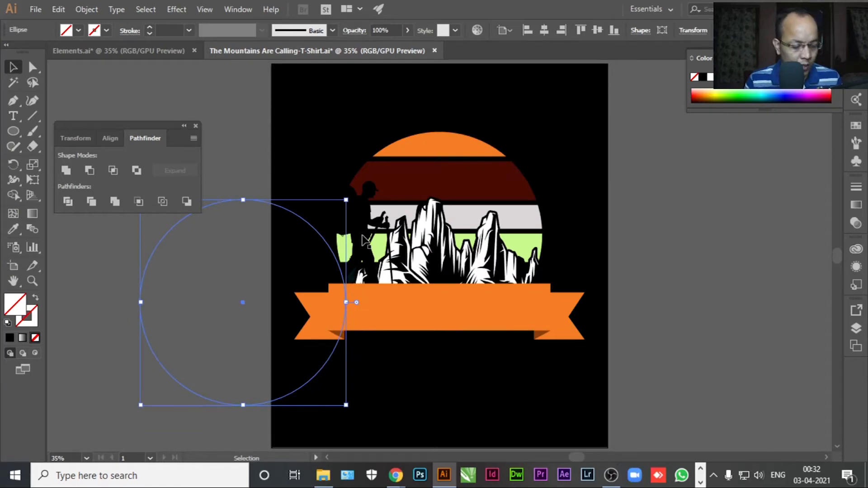
key("ctrl")
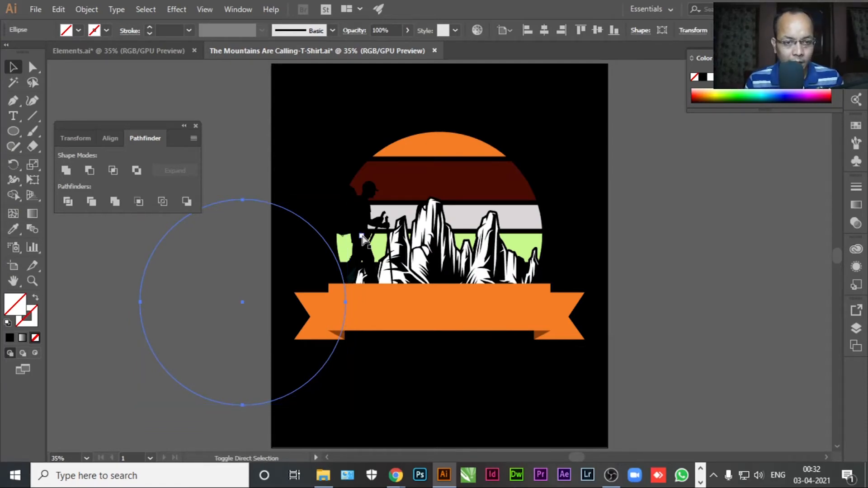
key("ctrl+z")
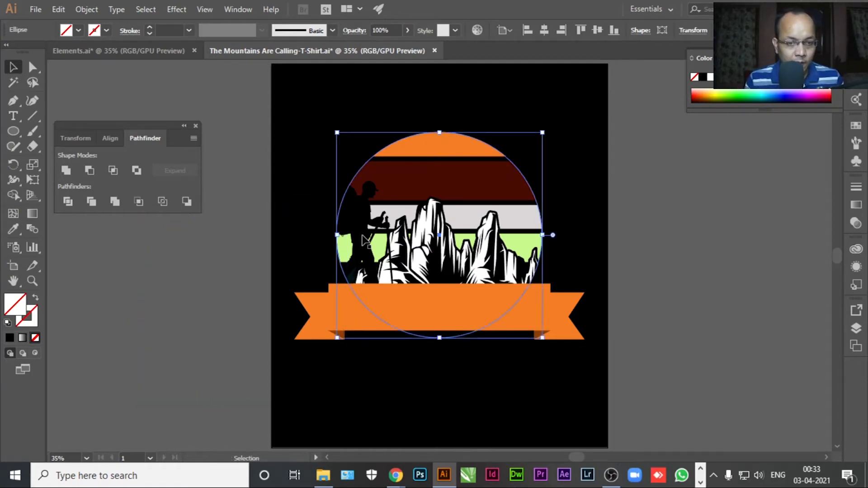
Enlarge the unfilled circle proportionally from its centre so it surrounds the striped sun with a small gap.
left_click(542, 338, "shift")
left_click_drag(541, 338, 554, 348)
left_click(733, 192)
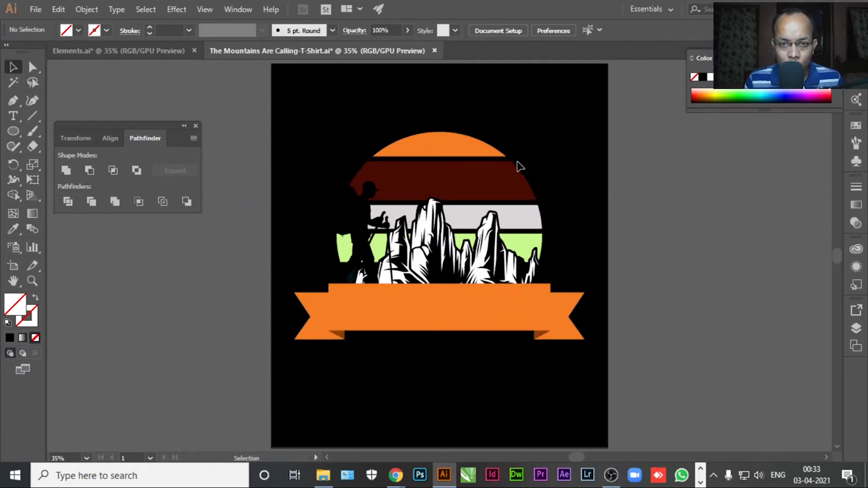
left_click(511, 161)
left_click_drag(544, 135, 552, 121)
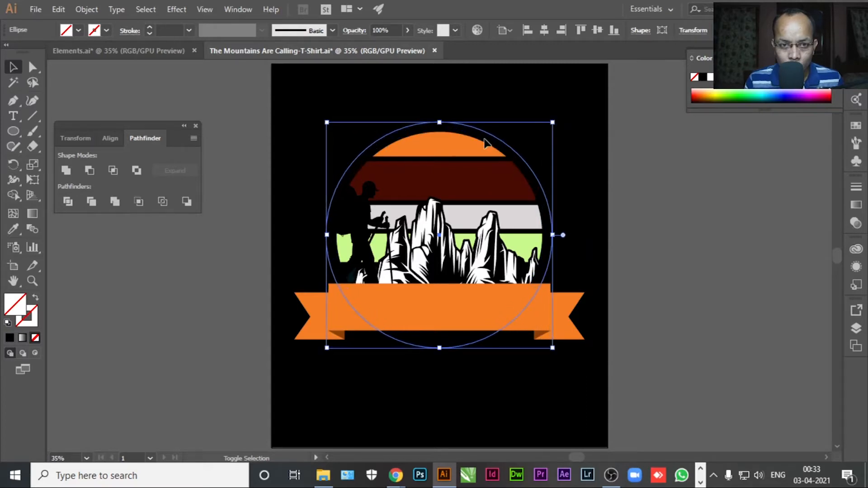
Give the circle around the sun no fill and a white 1 pt stroke.
left_click(9, 338)
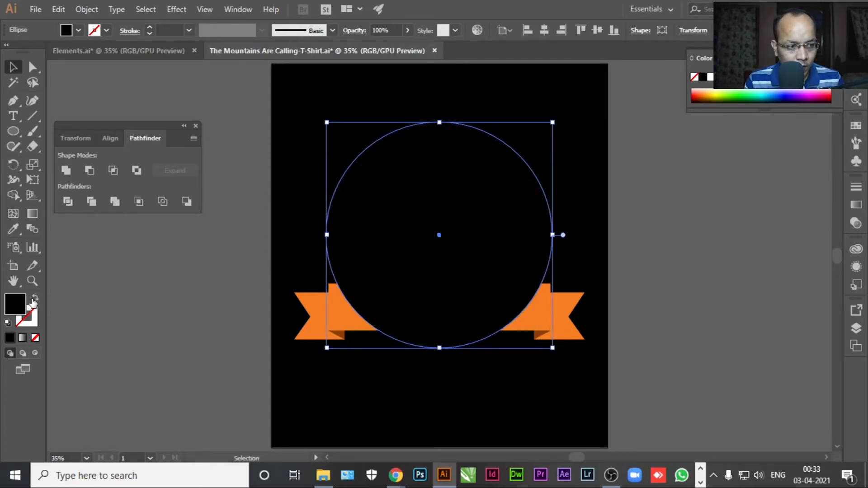
key("d")
left_click(35, 299)
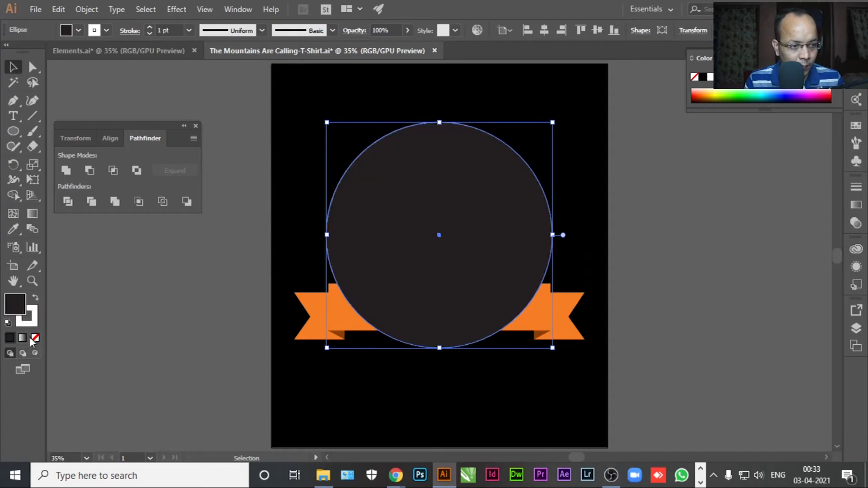
left_click(35, 338)
left_click(159, 270)
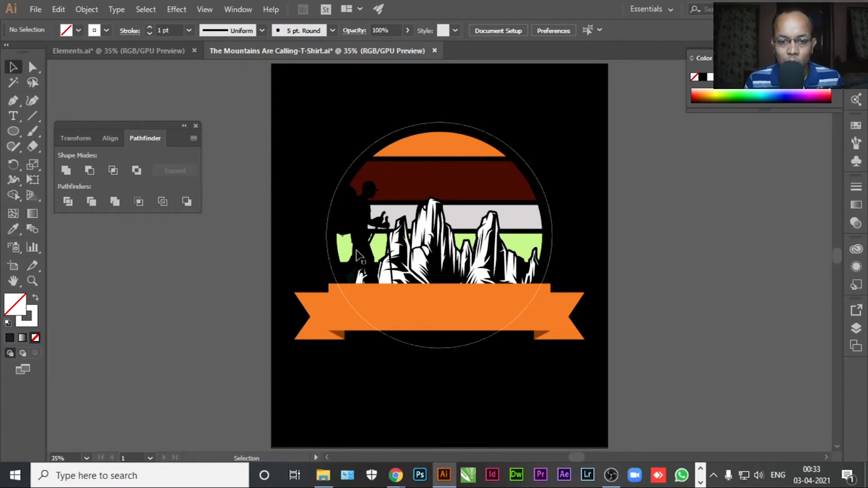
Start path text on the circle with the Type on a Path tool, beginning at its left edge beside the hiker.
left_click(12, 116)
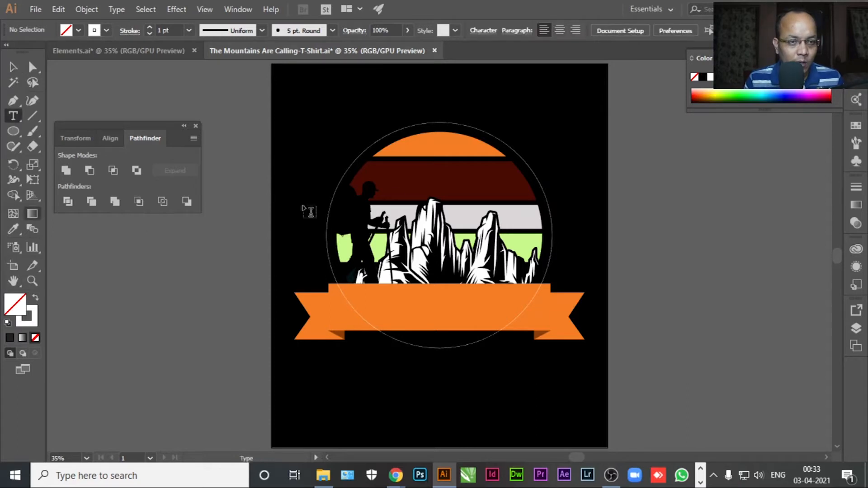
left_click_drag(16, 115, 71, 146)
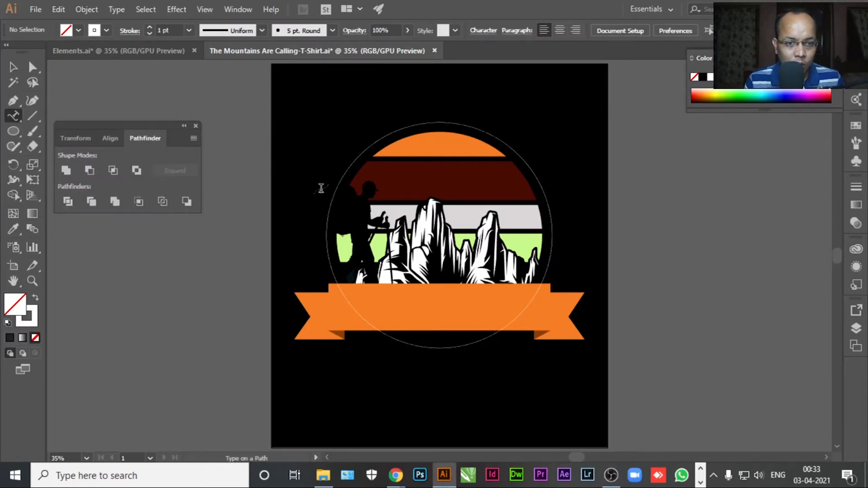
left_click(326, 226)
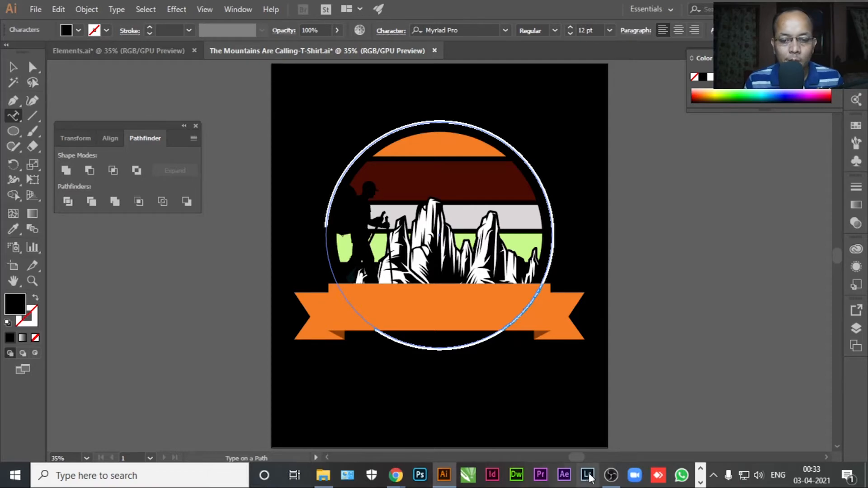
mouse_move(578, 457)
left_mouse_down()
mouse_move(516, 454)
mouse_move(575, 446)
left_mouse_up()
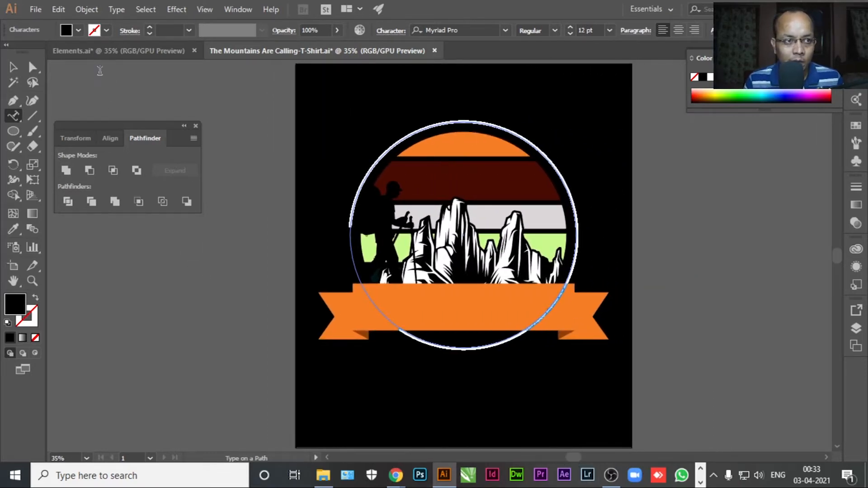
Transfer the hiking quote image from Elements.ai into the T-shirt document and place it beside the artboard's left edge.
left_click(101, 52)
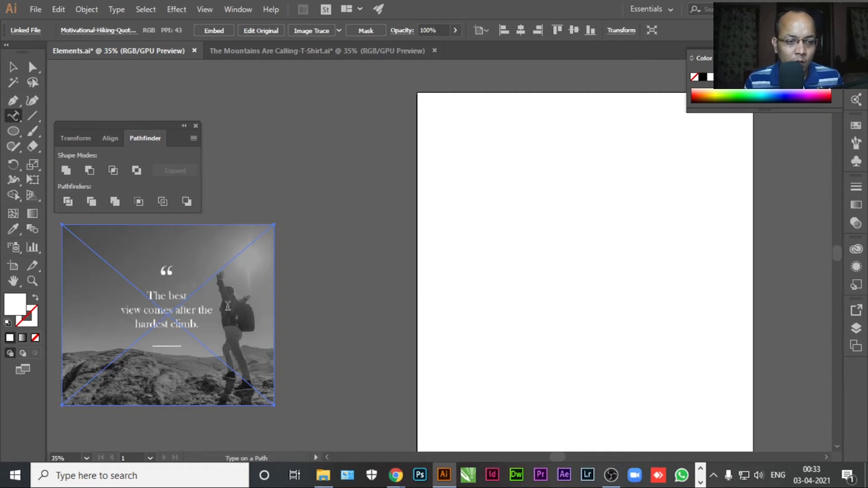
left_click(257, 58)
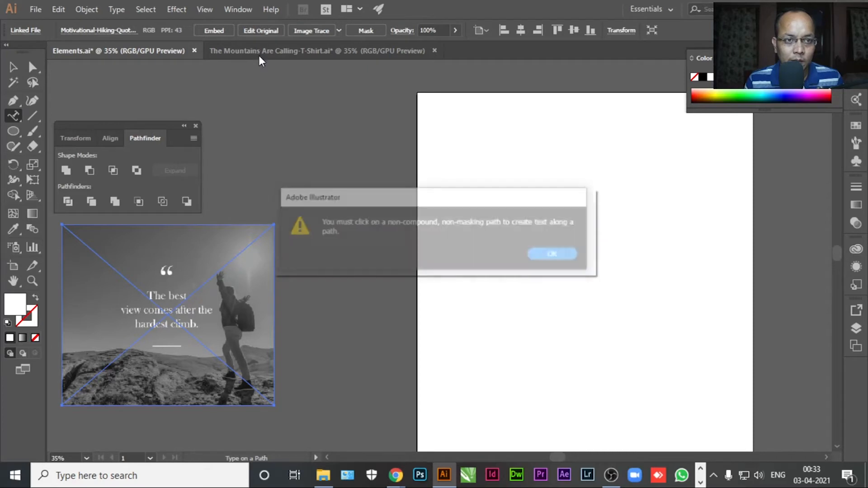
left_click(550, 254)
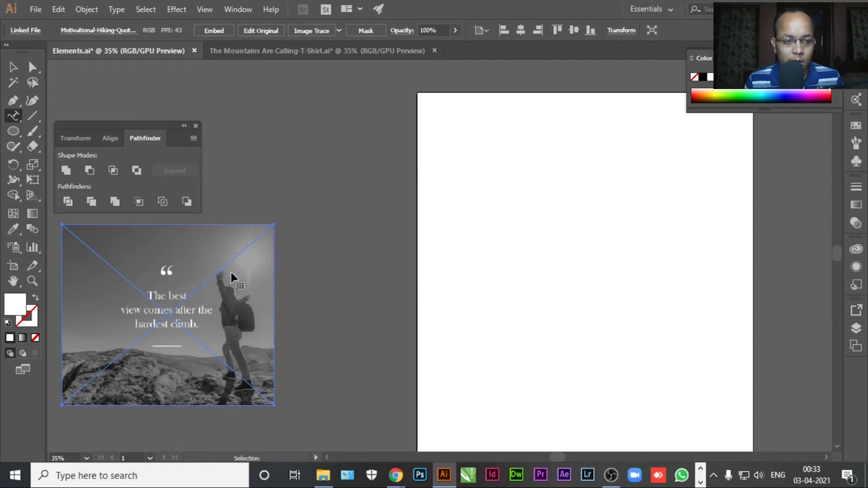
key("Delete")
left_click(247, 55)
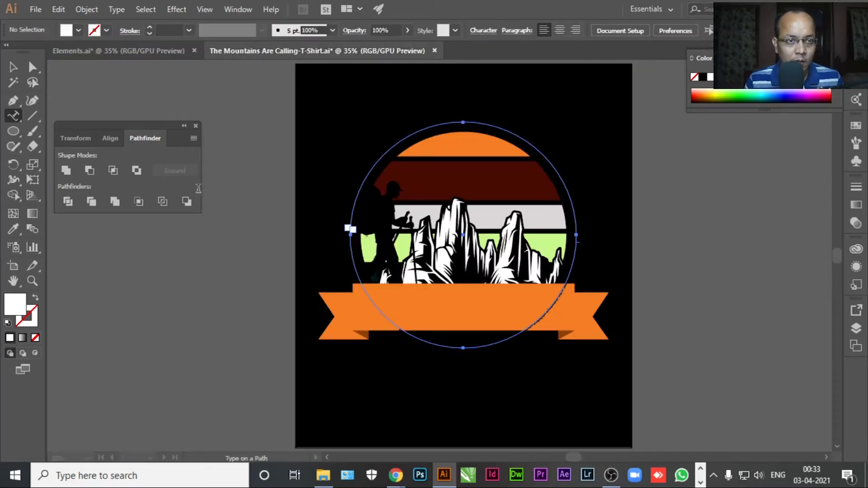
key("ctrl+v")
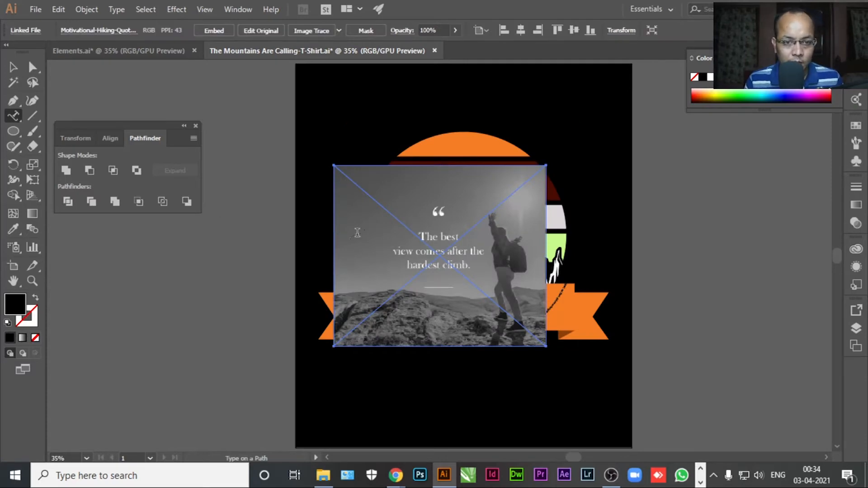
left_click_drag(349, 251, 97, 296)
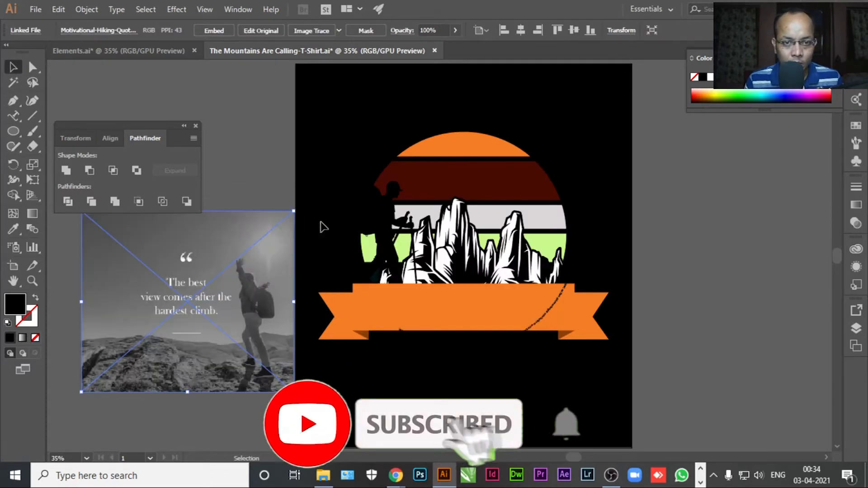
Set the circular path text to no fill with a white 1 pt stroke, and deselect it.
left_click(386, 163)
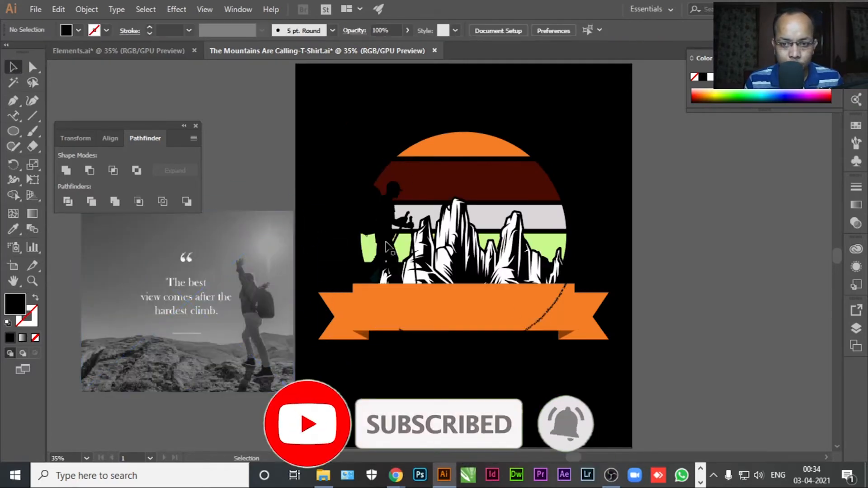
left_click(538, 326)
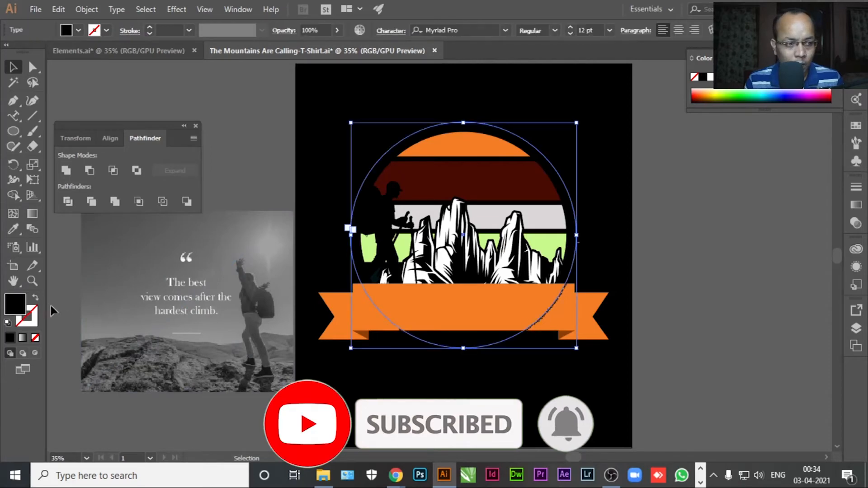
key("d")
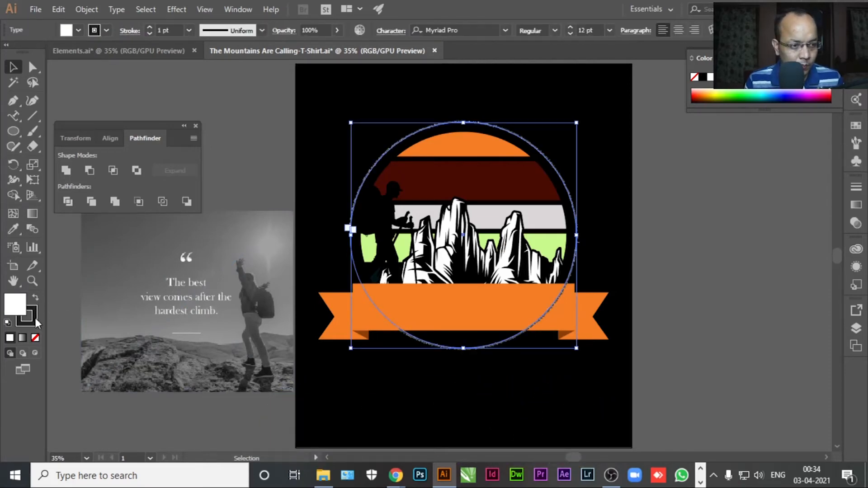
key("x")
left_click(35, 339)
left_click(12, 301)
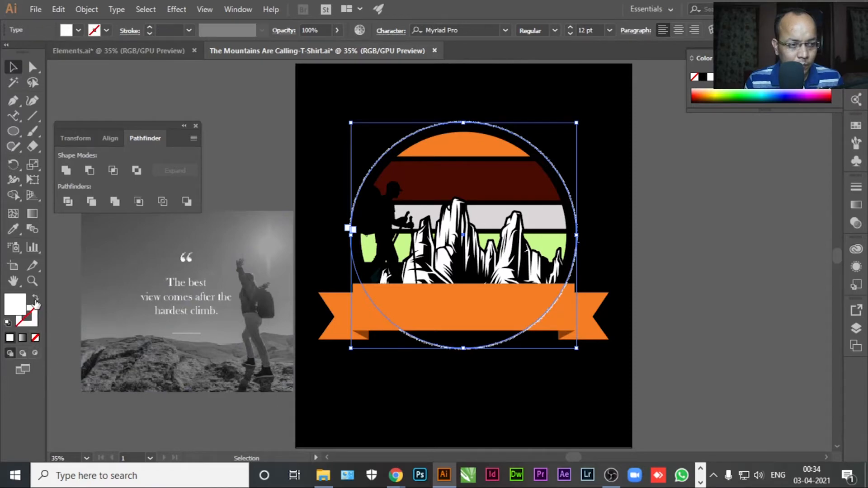
left_click(35, 297)
left_click(55, 291)
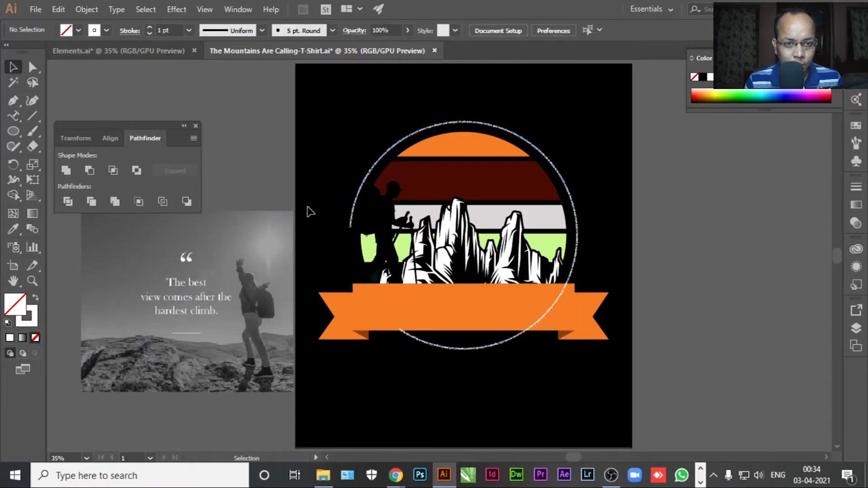
Replace the placeholder text on the circular path with "View Comes After The Hardest Climb".
left_click(352, 229)
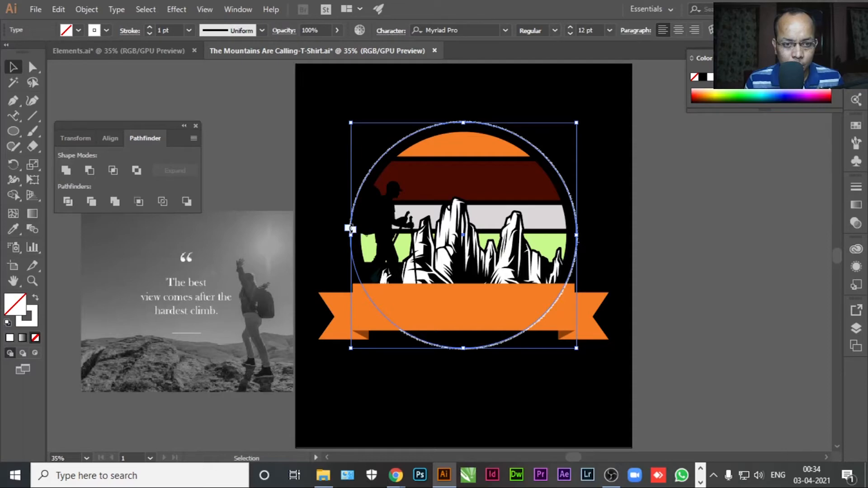
left_click(14, 116)
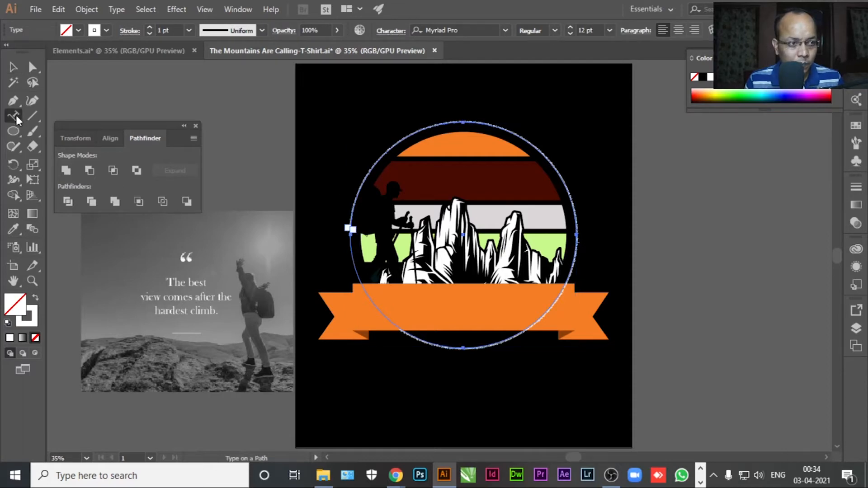
left_click(374, 164)
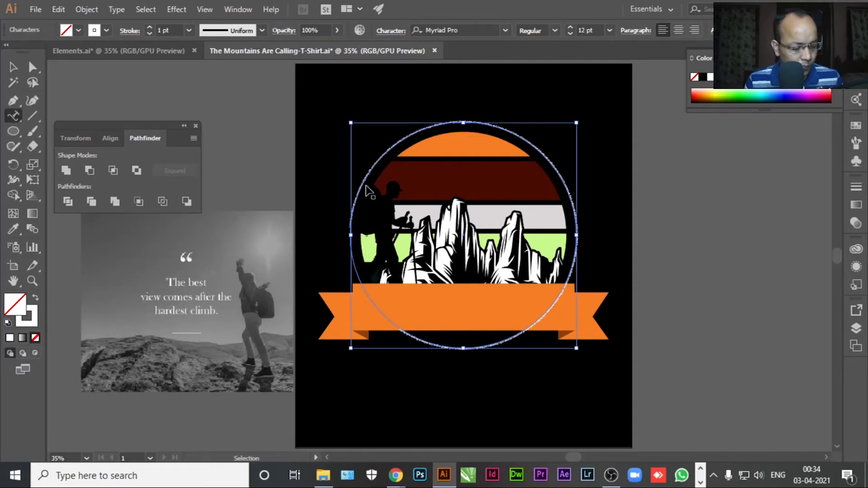
key("ctrl+a")
key("BackSpace")
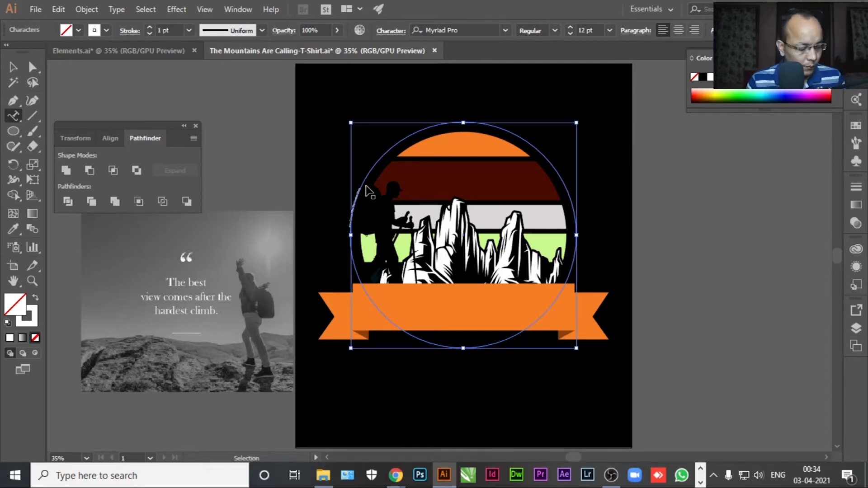
Enlarge the circular path text to 106 pt and give it a white fill with no stroke.
key("ctrl+a")
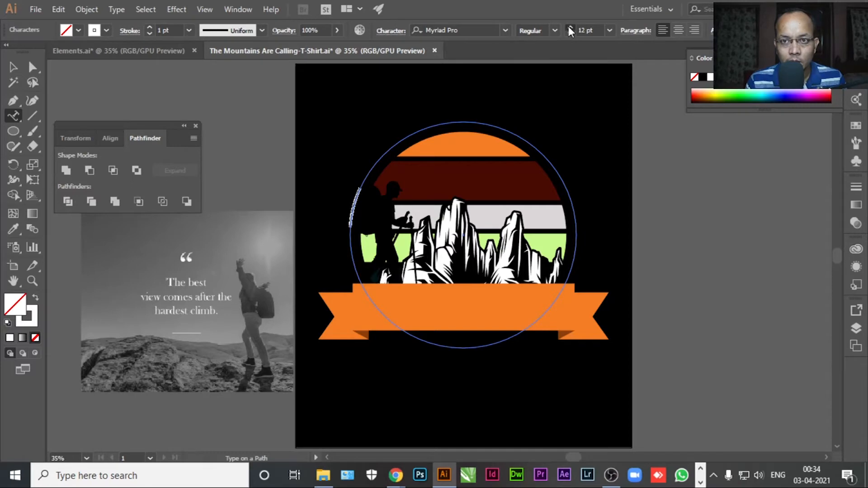
left_click_drag(569, 27, 568, 26)
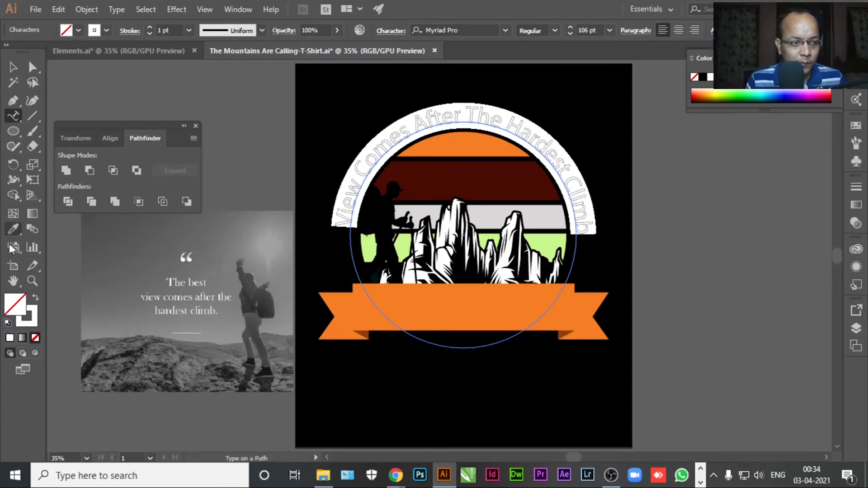
left_click(35, 298)
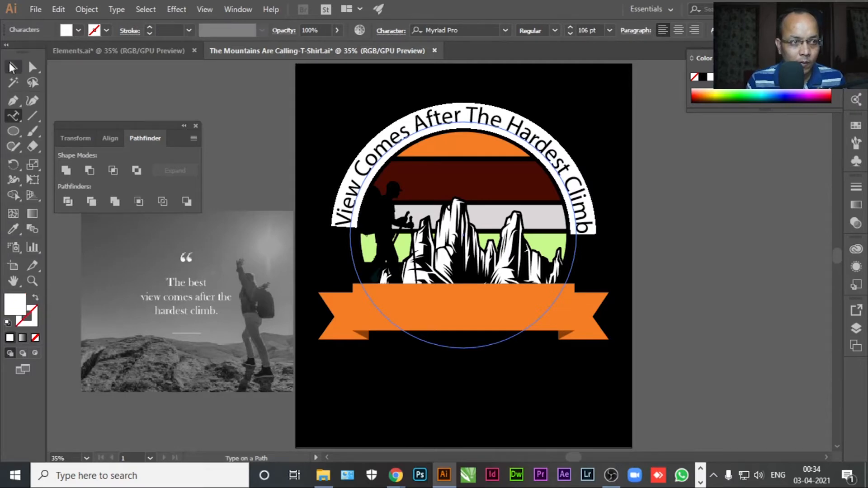
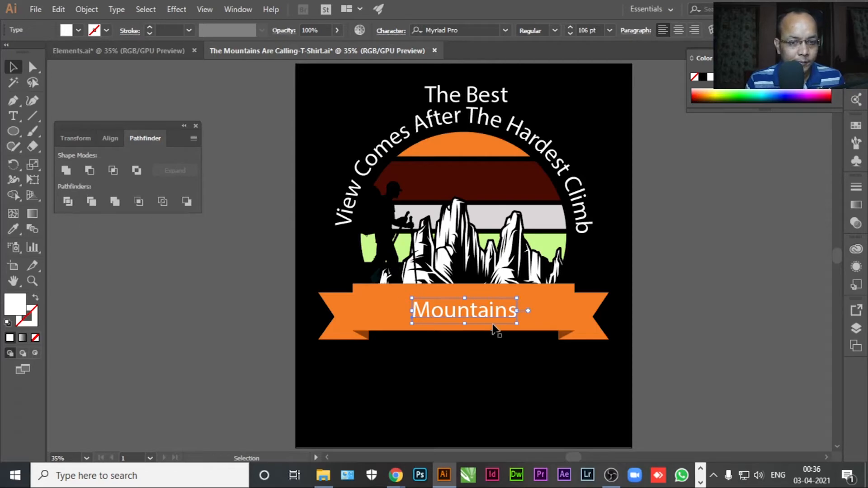
Duplicate the "Mountains" text to the empty area left of the artboard and change the copy to "The".
left_click_drag(450, 315, 184, 308)
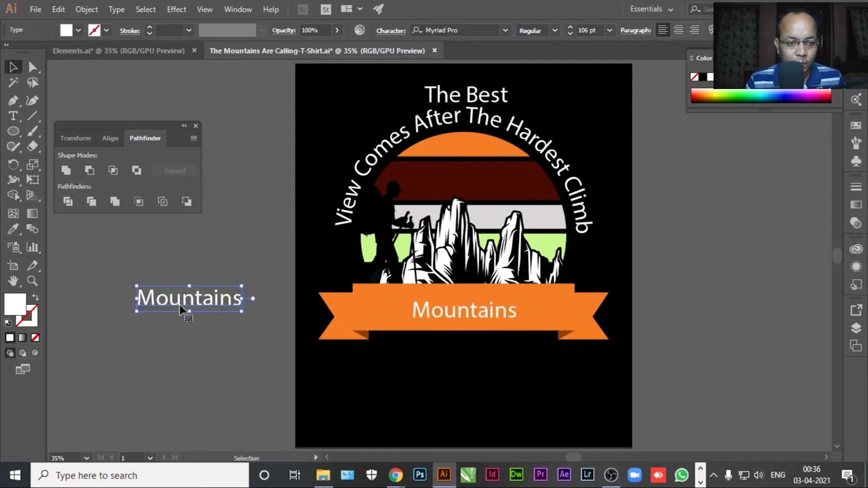
key("t")
double_click(206, 304)
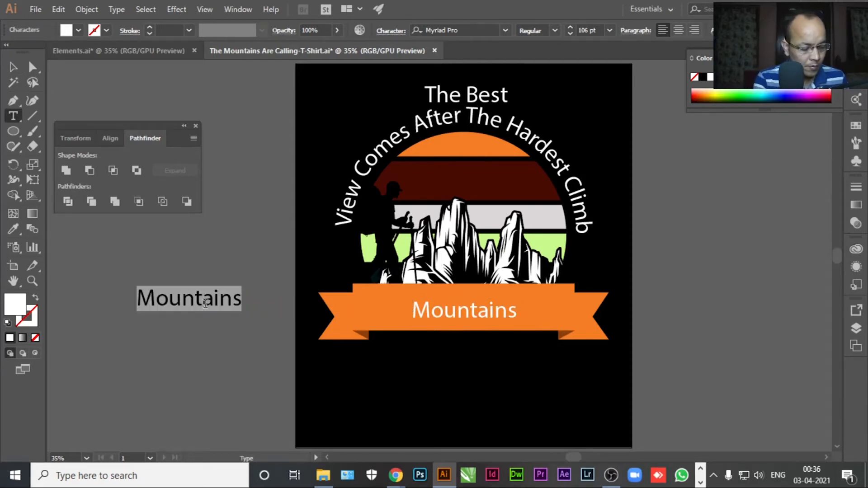
type("The")
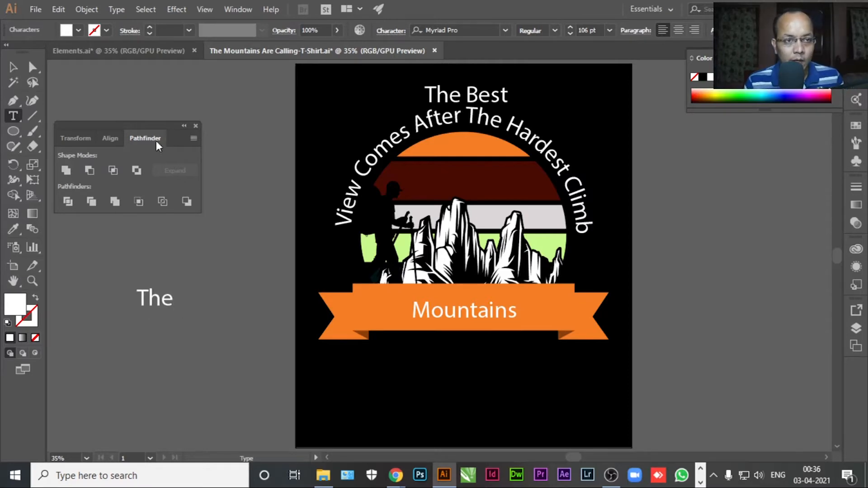
key("Escape")
Duplicate the standalone "The" text just above it and change the copy to "are calling".
left_click_drag(158, 302, 193, 250)
key("t")
double_click(197, 252)
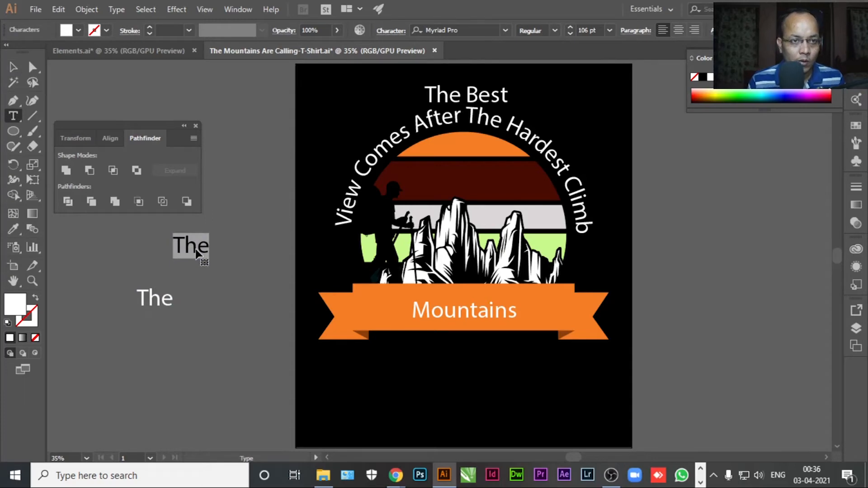
type("are calling")
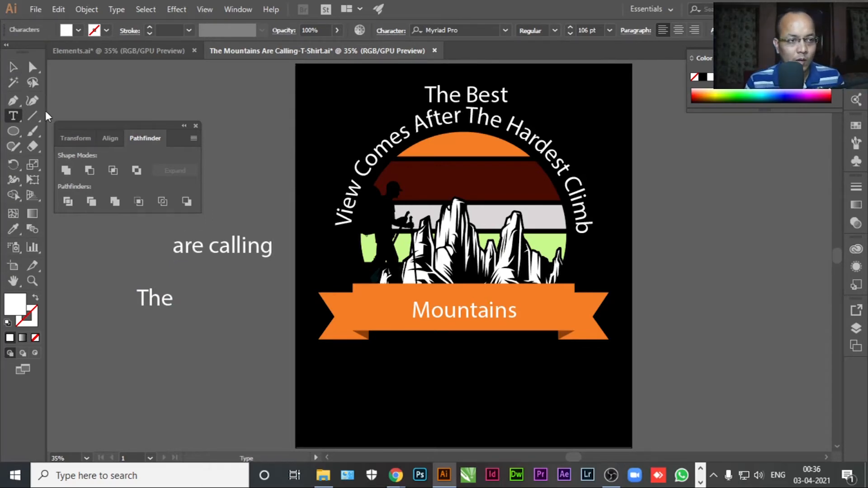
Duplicate the "are calling" text below the standalone "The" and change the copy to "and I am ready to go!".
left_click(14, 70)
left_click_drag(227, 245, 170, 353)
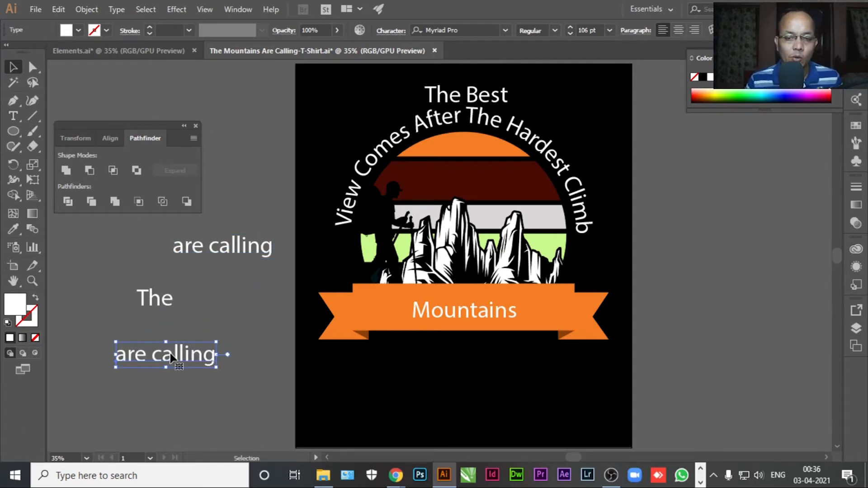
double_click(170, 353)
key("ctrl+a")
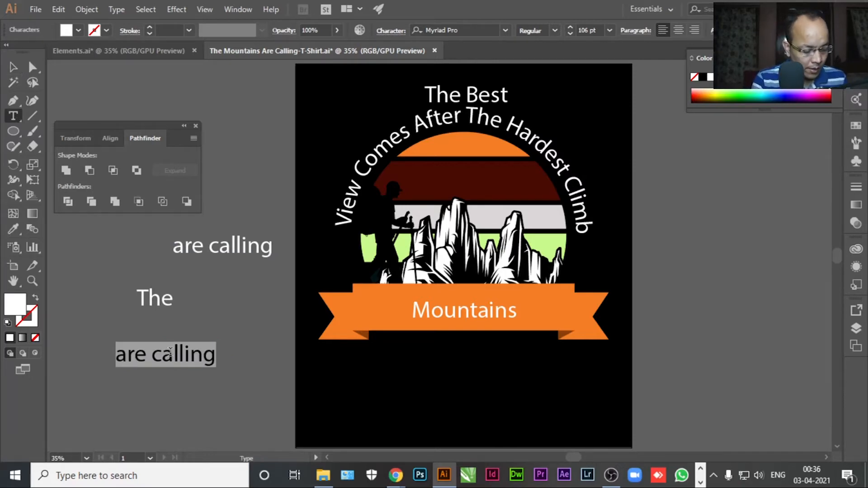
type("and I am")
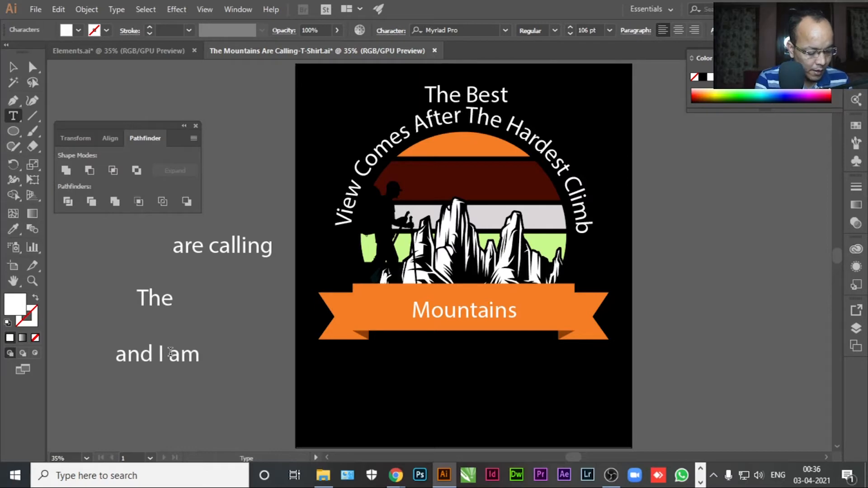
type(" ready to")
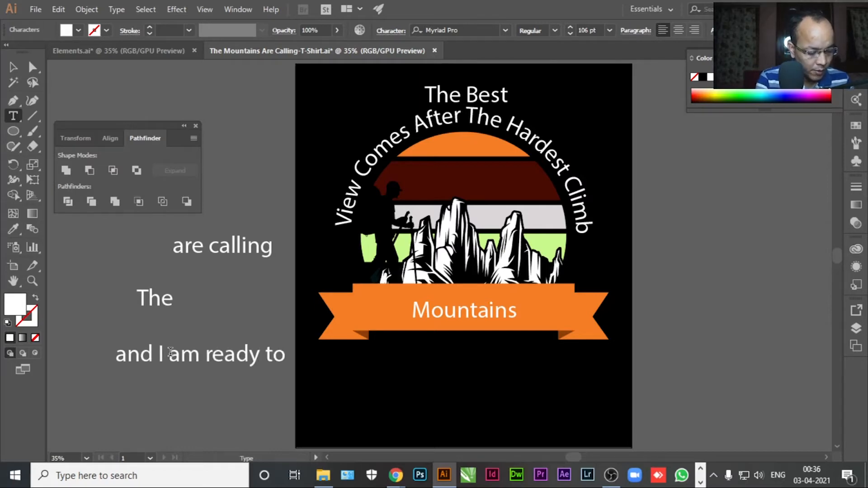
type(" go!")
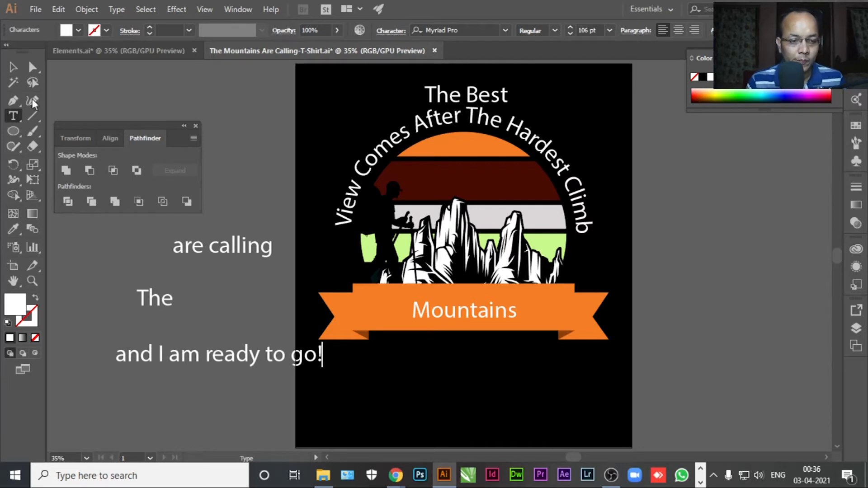
Recolor the "Mountains" text on the banner with the dark maroon sampled from the sunset stripe.
left_click(13, 68)
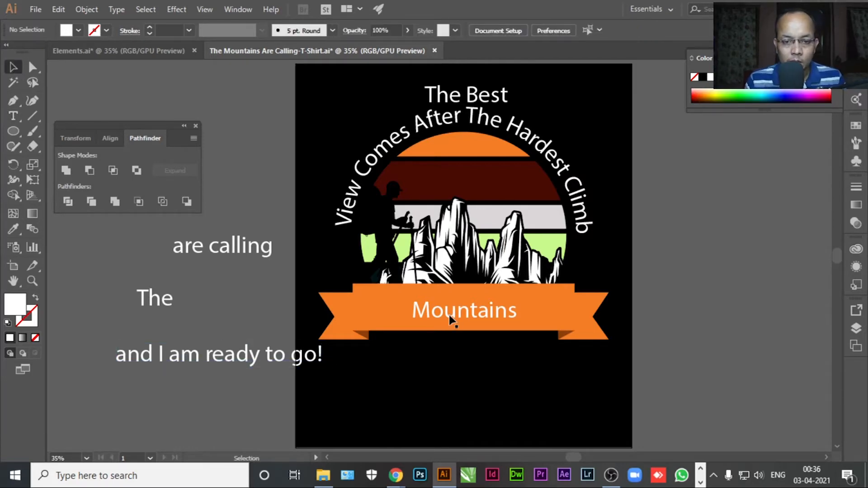
left_click(504, 308)
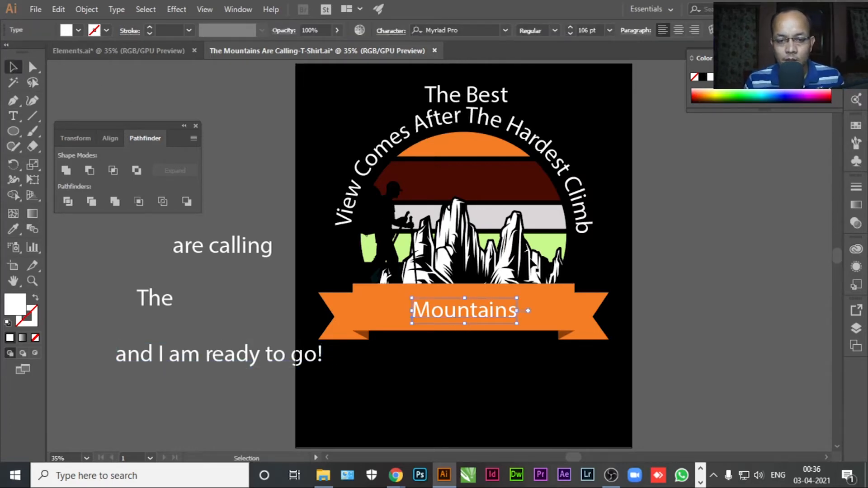
left_click(14, 228)
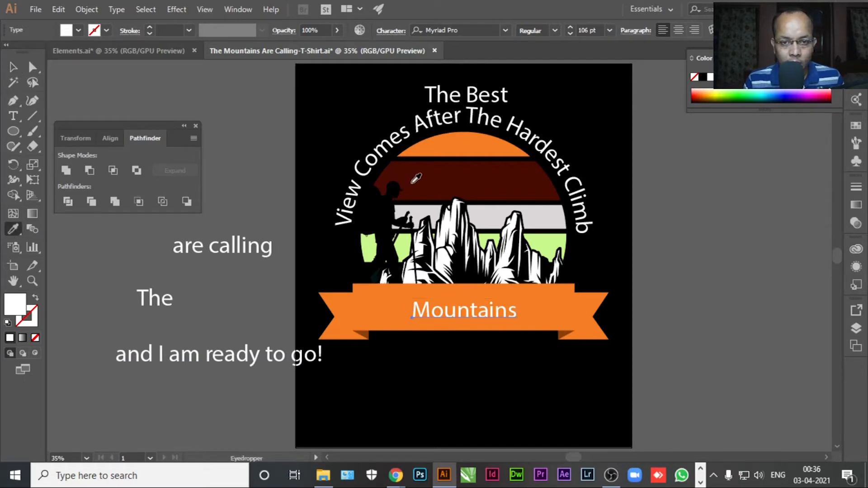
left_click(437, 180)
left_click(14, 67)
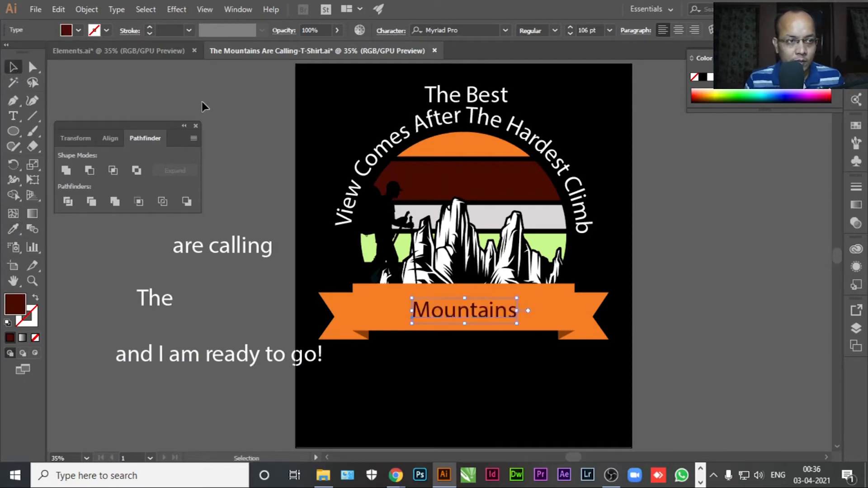
left_click(434, 291)
left_click(454, 318)
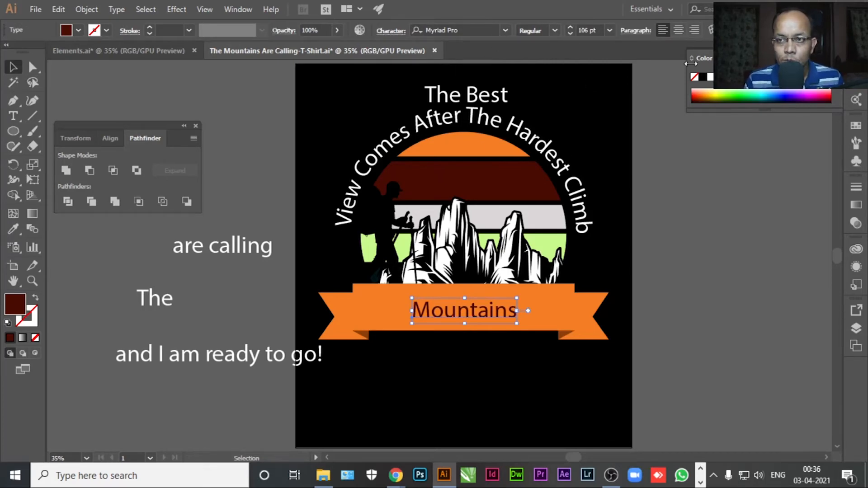
left_click(386, 30)
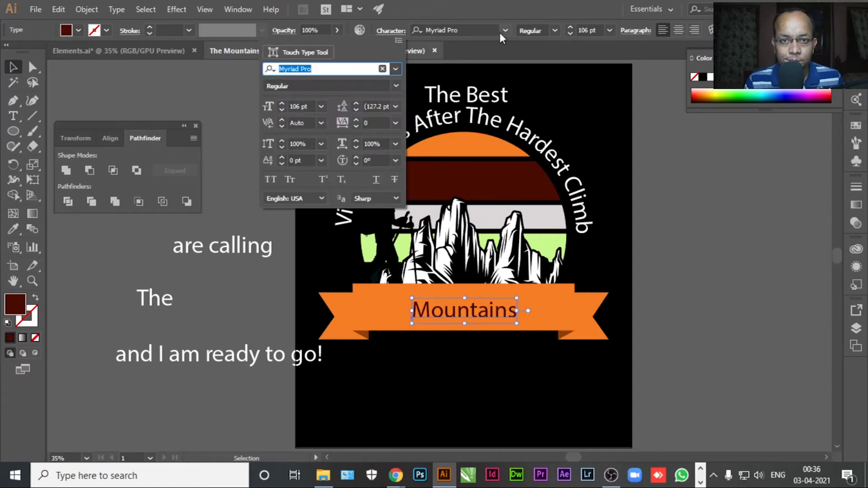
left_click(396, 69)
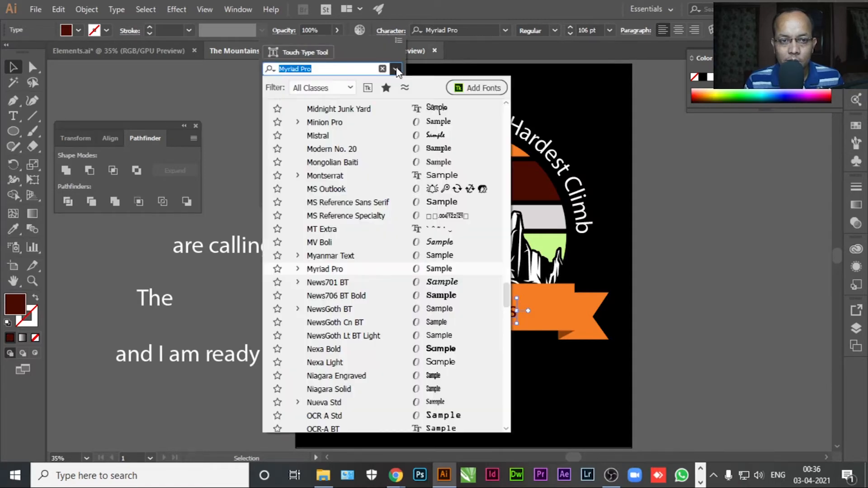
left_click(685, 227)
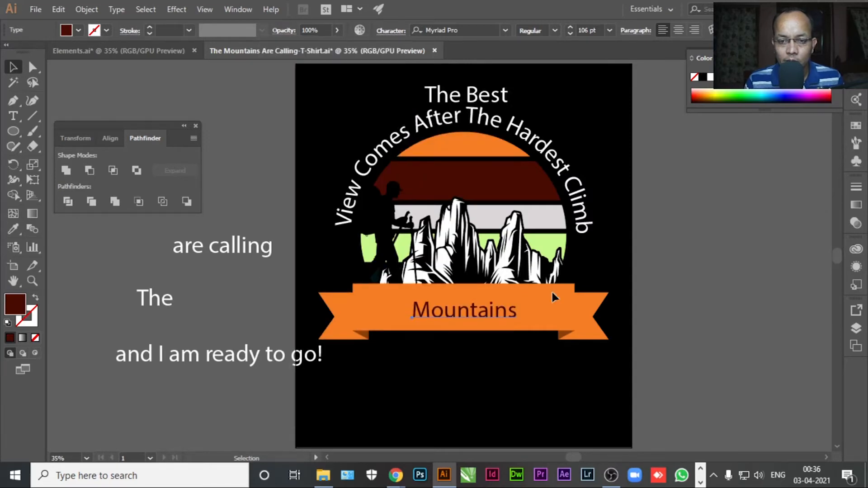
Move the "Mountains" text off the banner to the empty area right of the artboard and save the document.
left_click_drag(497, 313, 734, 193)
key("a")
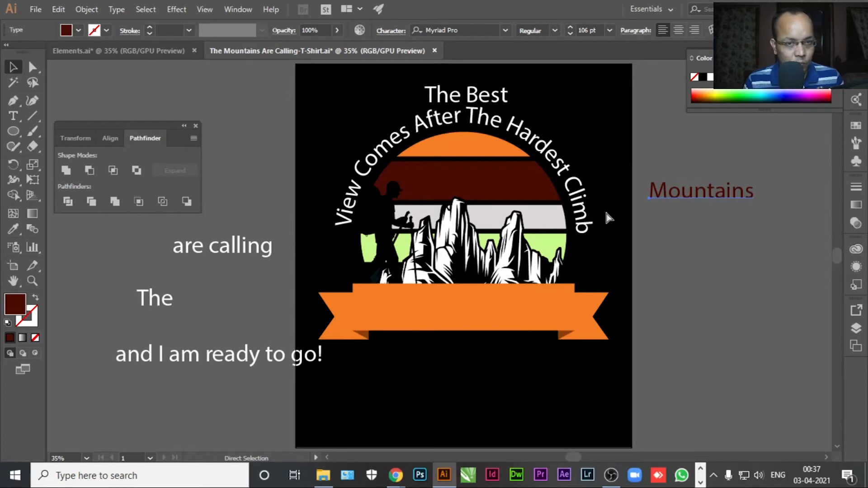
key("v")
key("ctrl+s")
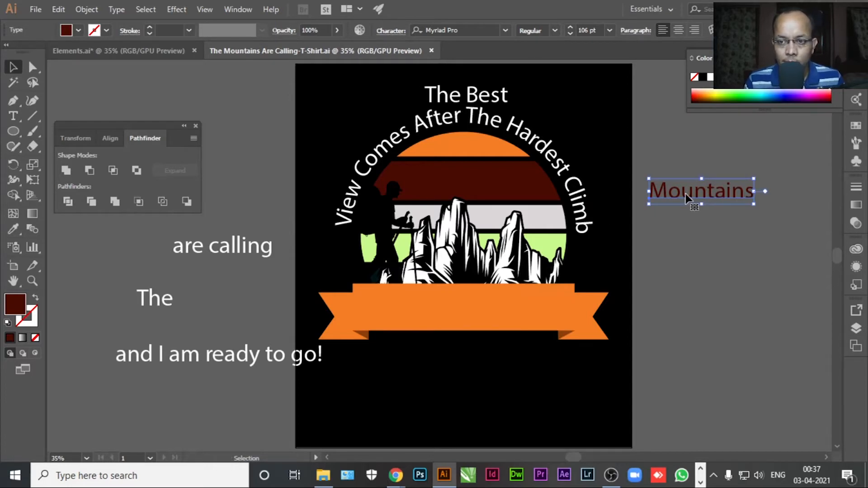
Move the "Mountains" text above "are calling" left of the artboard, shifting the Pathfinder panel clear of it.
left_click(505, 30)
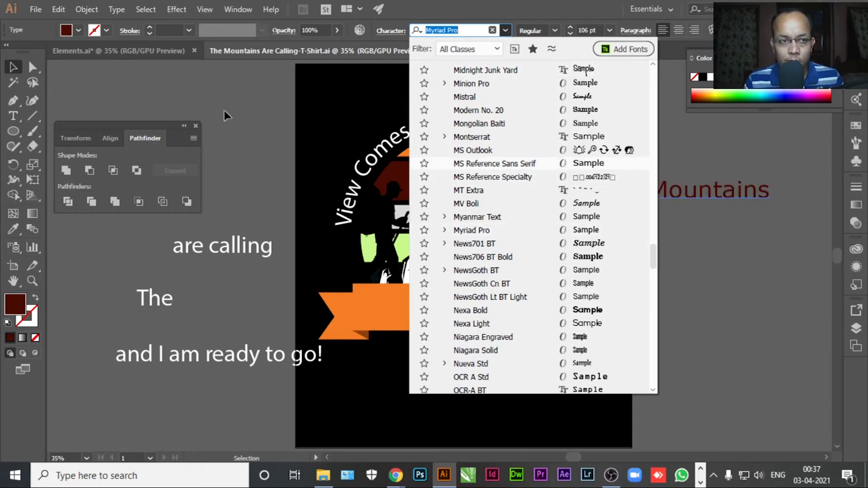
left_click(687, 207)
left_click_drag(683, 195, 222, 176)
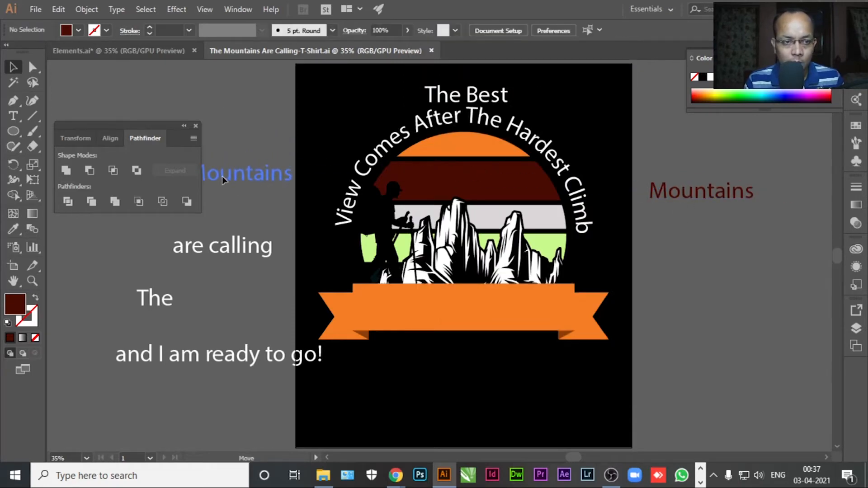
left_click_drag(147, 124, 138, 65)
left_click_drag(209, 176, 154, 199)
Preview different fonts on the "Mountains" text left of the artboard and set it to Swis721 Blk BT Black.
left_click(506, 30)
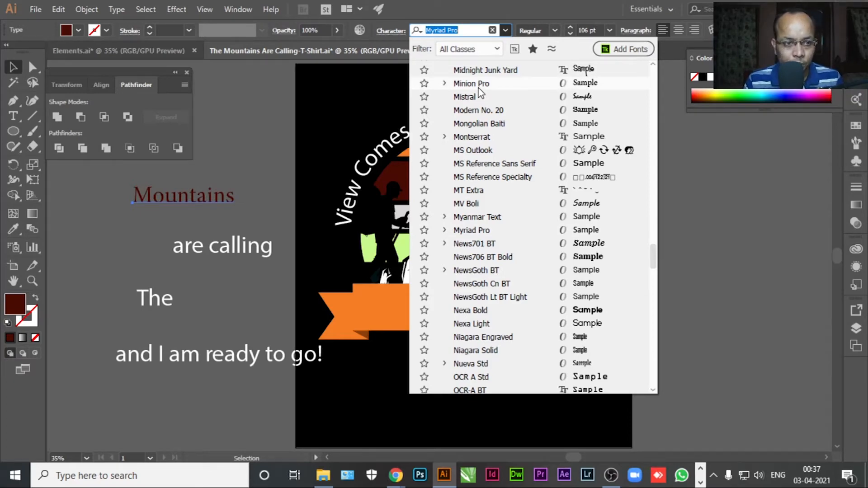
key("Down")
key("Down")
key("Down")
key("Down")
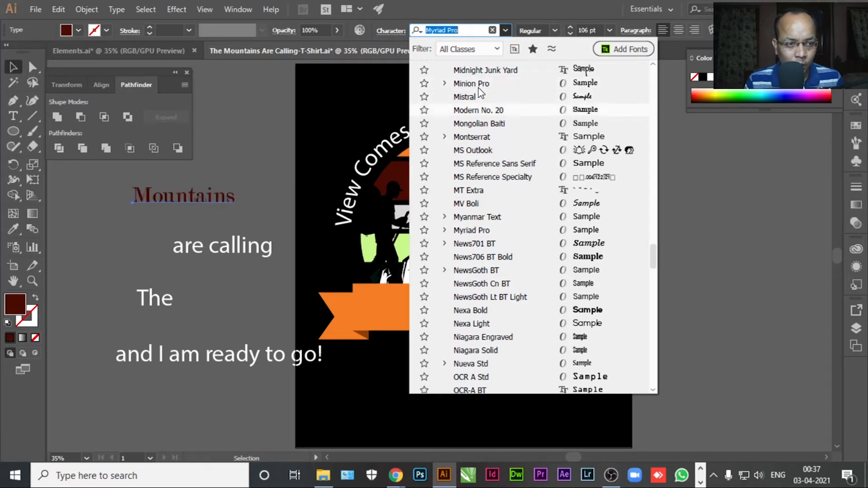
key("Down")
key("Down")
key("Down")
key("Down")
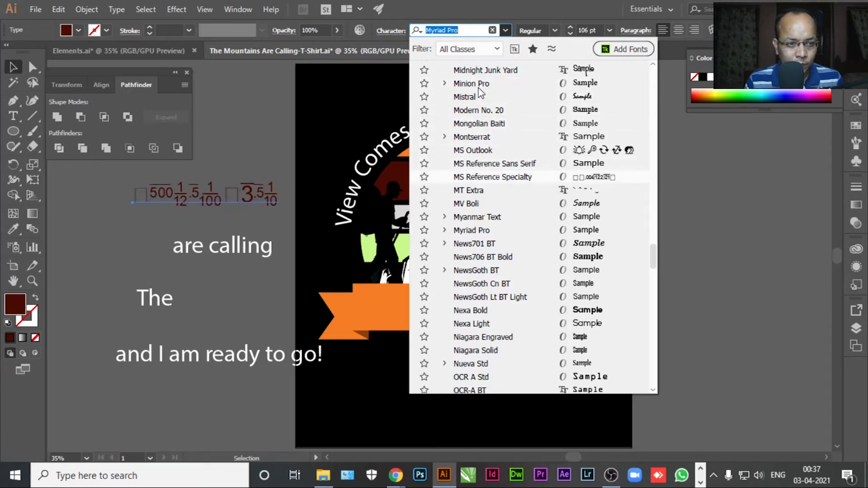
key("Down")
key("Down")
key("Down")
key("Down")
key("Down")
key("Down")
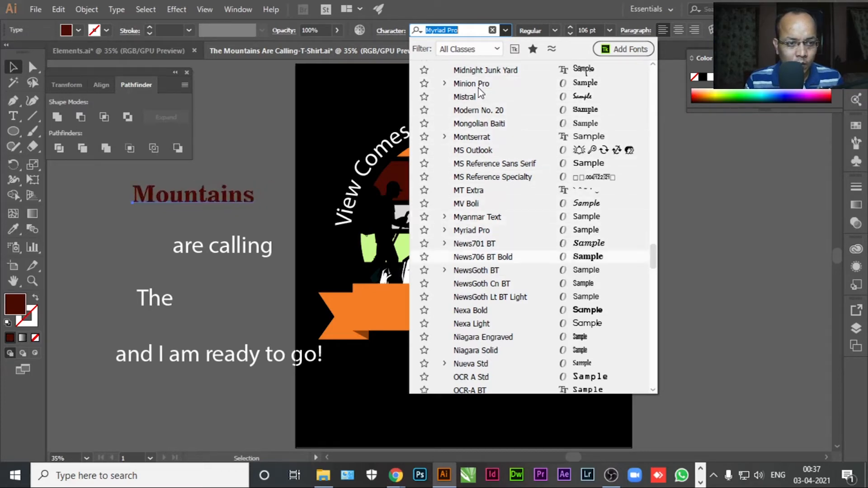
key("Down")
key("Down")
key("Down")
key("Down")
key("Down")
key("Down")
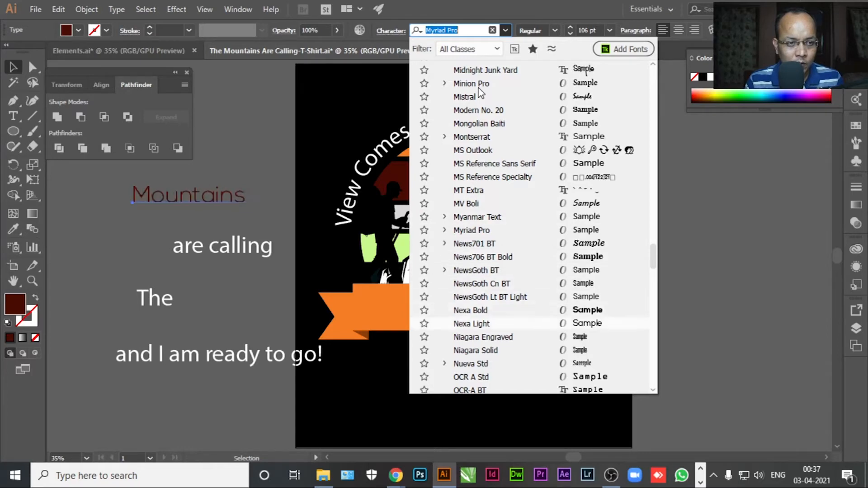
key("Down")
key("Down")
key("Down")
key("Down")
key("Down")
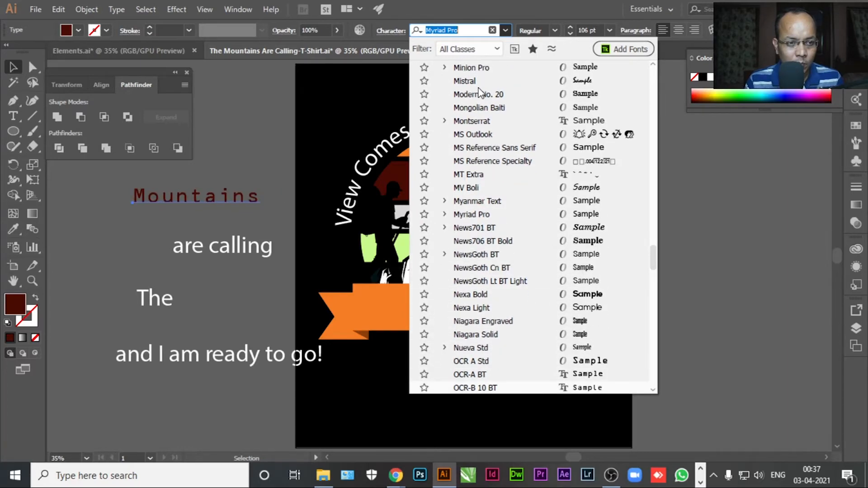
key("Down")
key("Down")
key("Down")
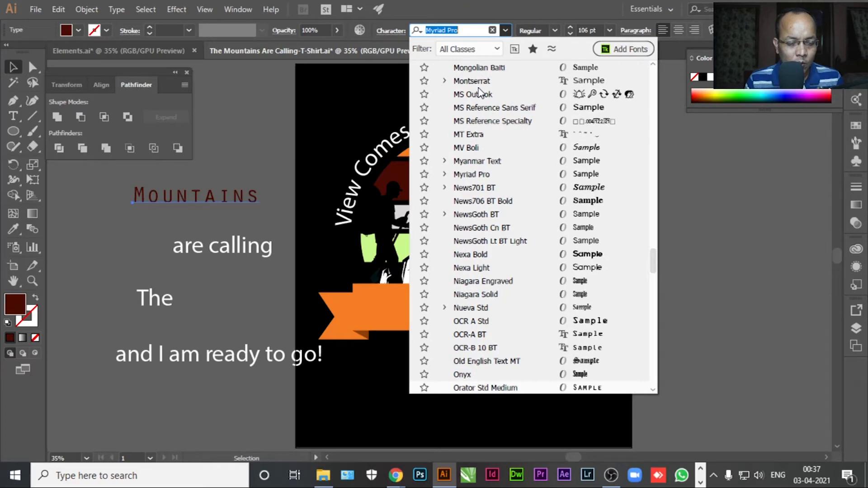
key("Down")
key("Up")
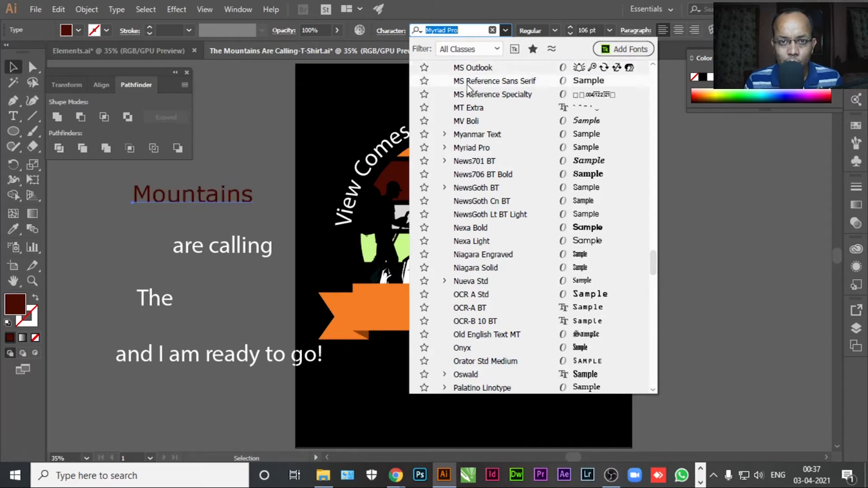
left_click_drag(655, 259, 654, 310)
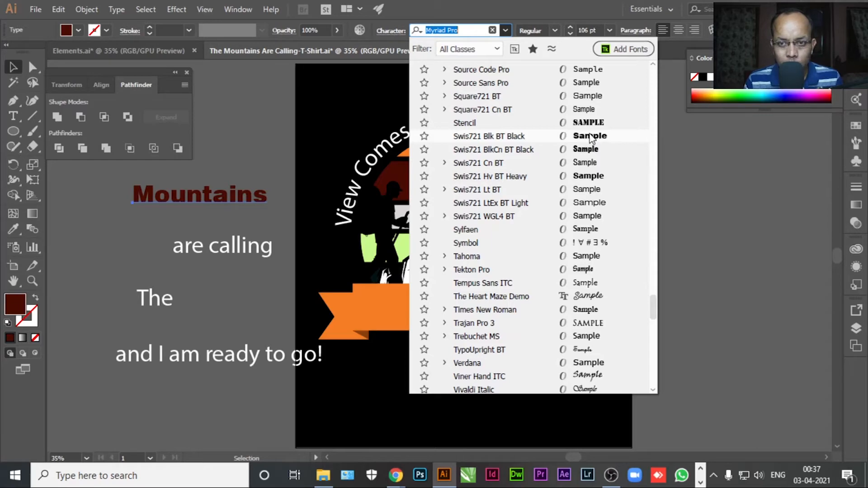
left_click(591, 139)
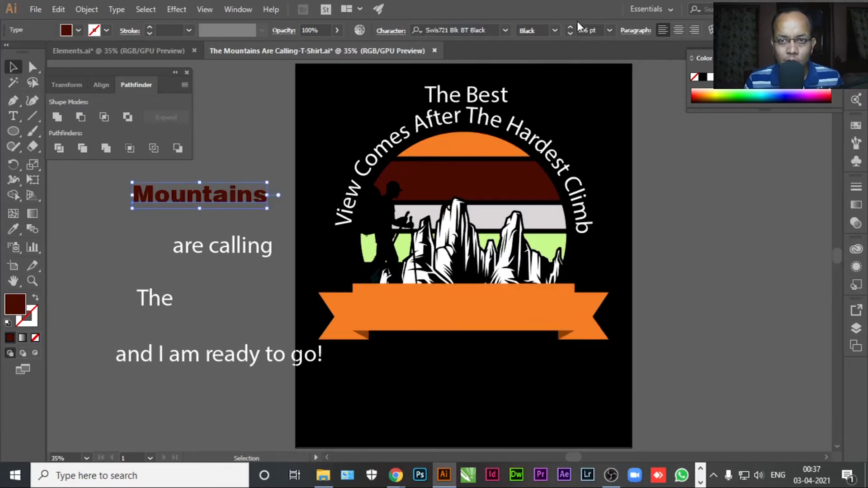
Move the "Mountains" text onto the orange banner and enlarge it to 170 pt to span the banner's middle.
left_click_drag(201, 198, 460, 311)
left_click_drag(569, 27, 569, 26)
left_click_drag(504, 309, 466, 308)
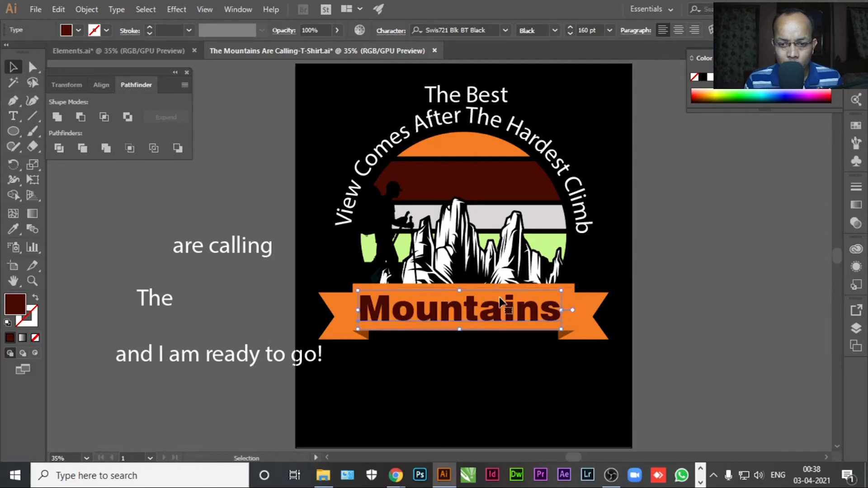
left_click_drag(570, 28, 570, 28)
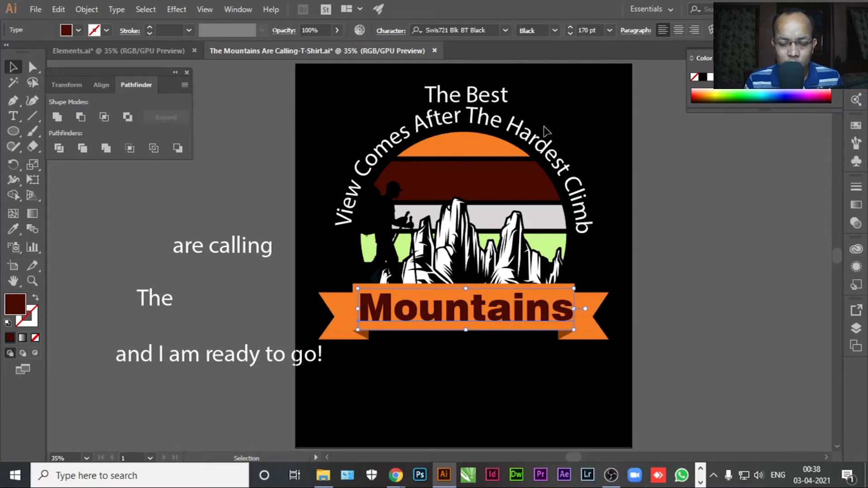
Center the "Mountains" text horizontally on the artboard.
left_click(681, 265)
left_click(548, 317)
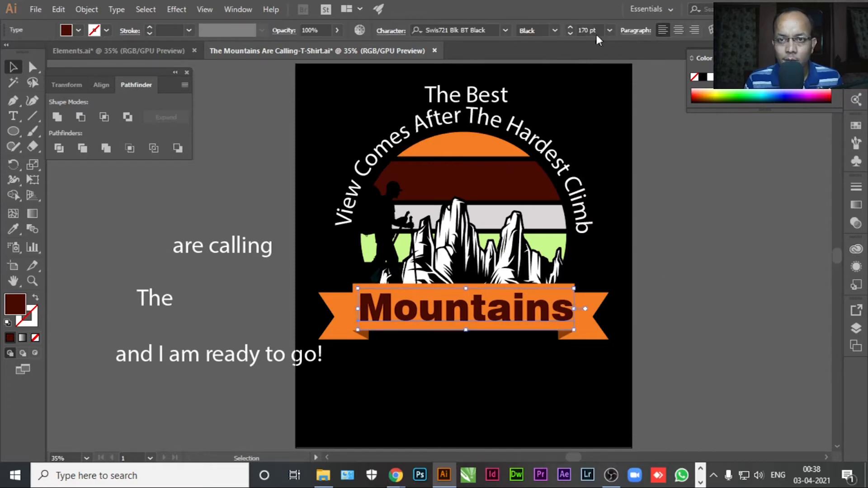
left_click(101, 86)
left_click(75, 119)
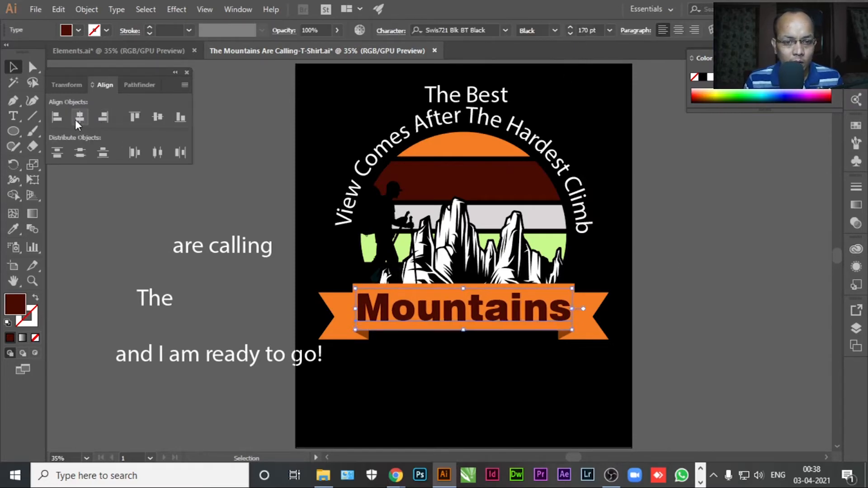
left_click(691, 244)
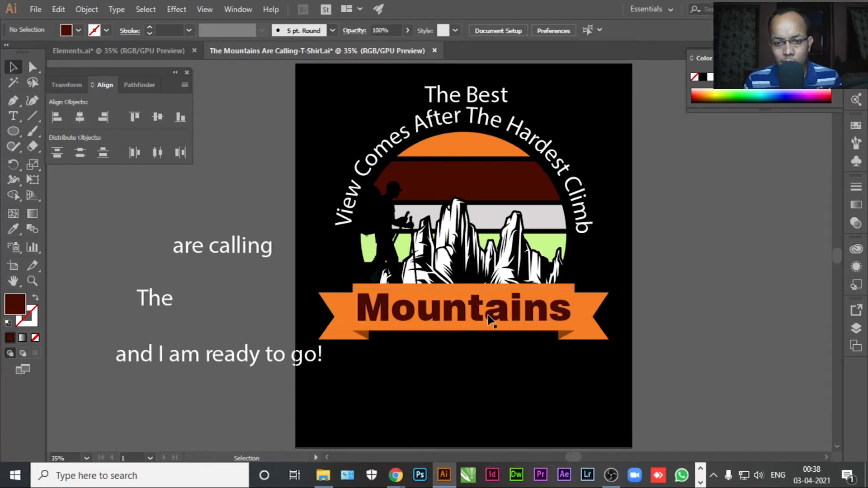
Nudge the "Mountains" text down until it sits vertically centered on the banner.
left_click(486, 318)
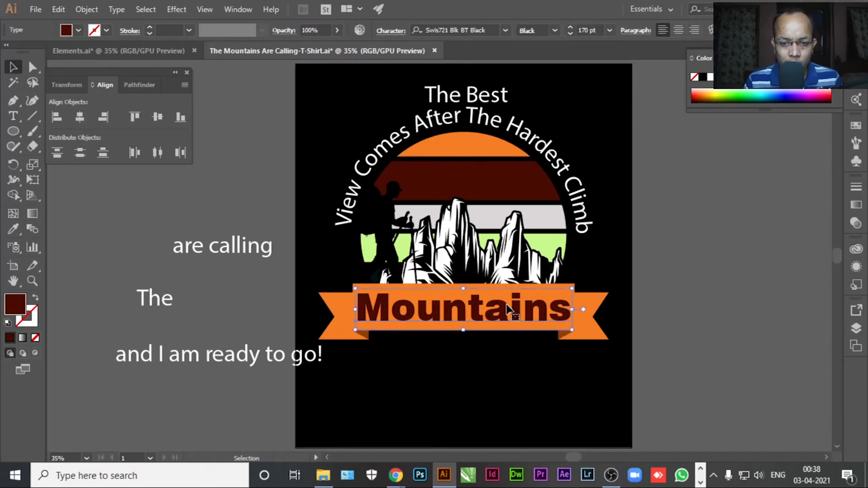
key("Down")
key("Down")
key("Down")
key("Down")
key("Down")
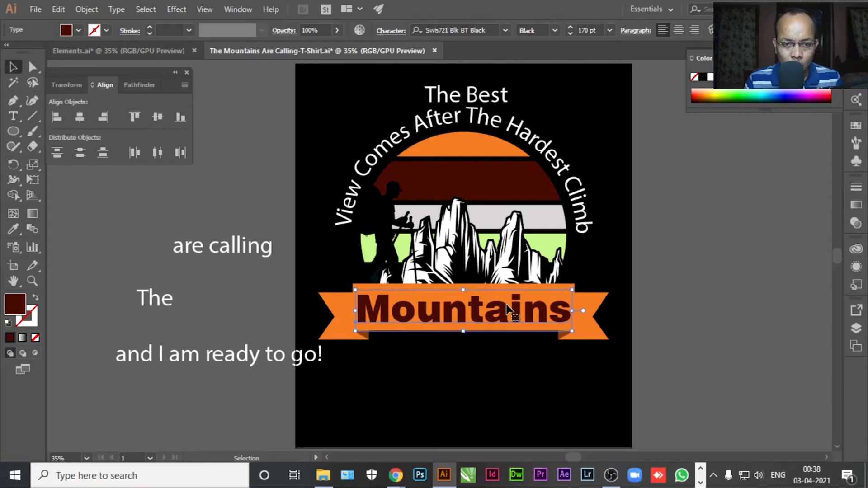
key("Down")
key("Down")
key("Down")
key("Down")
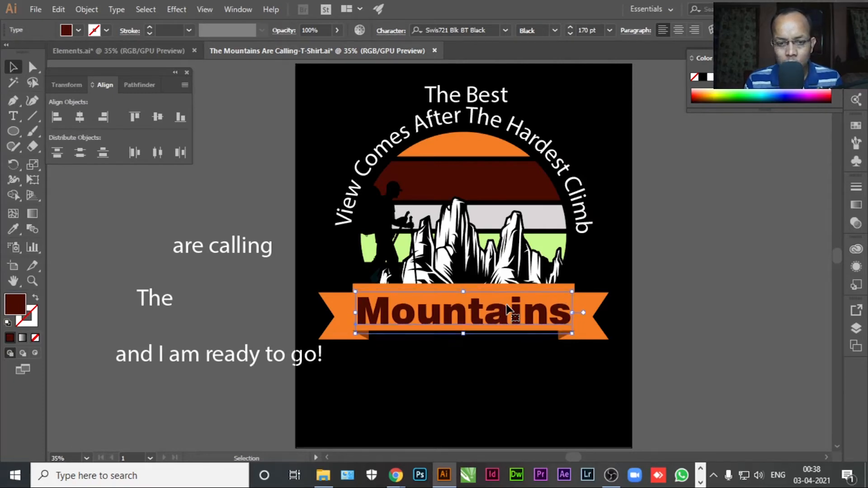
left_click(699, 273)
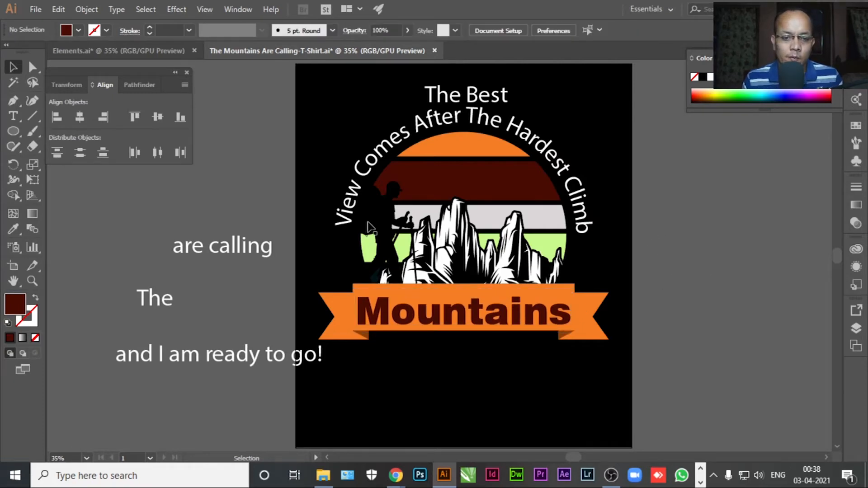
Move the standalone "The" closer to "are calling" and set its font to A Love of Thunder.
left_click(164, 300)
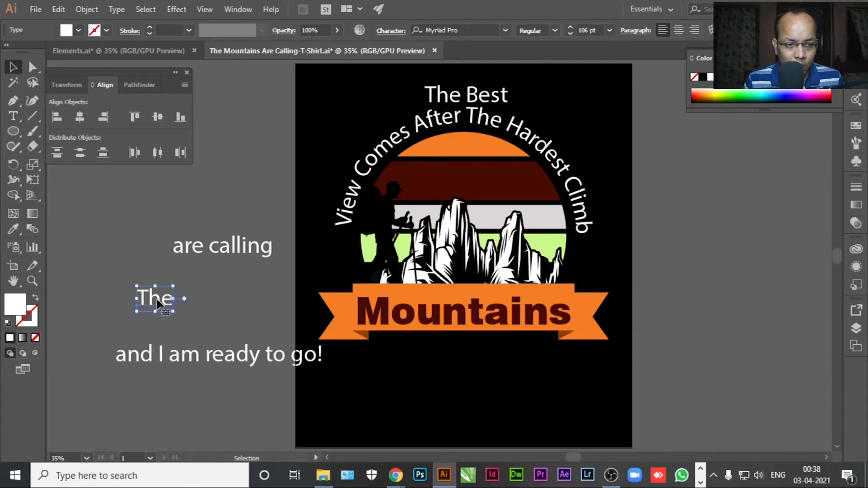
left_click_drag(167, 299, 190, 286)
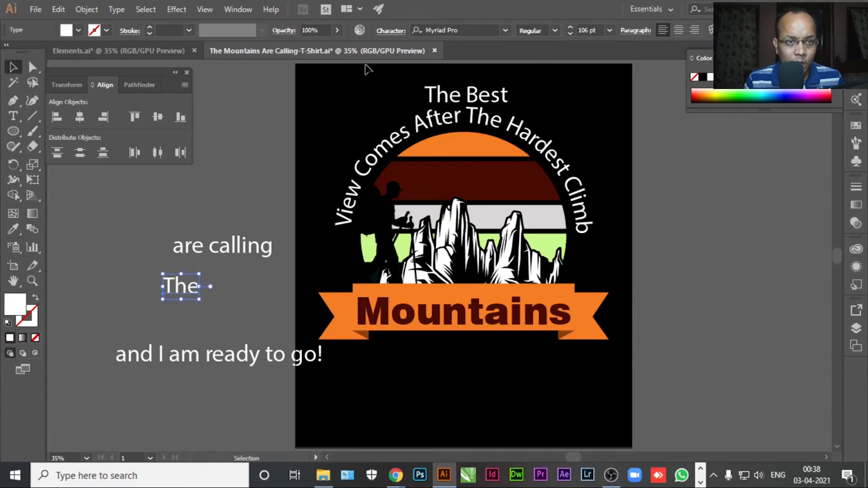
left_click(505, 30)
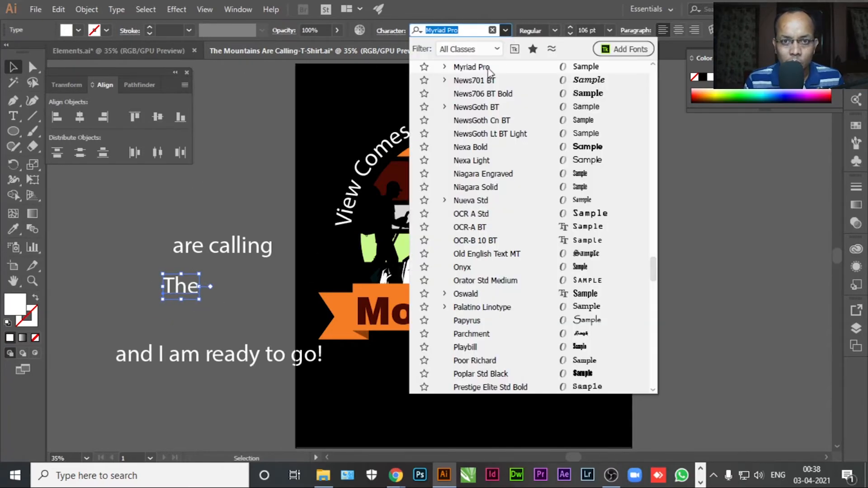
left_click_drag(653, 266, 650, 67)
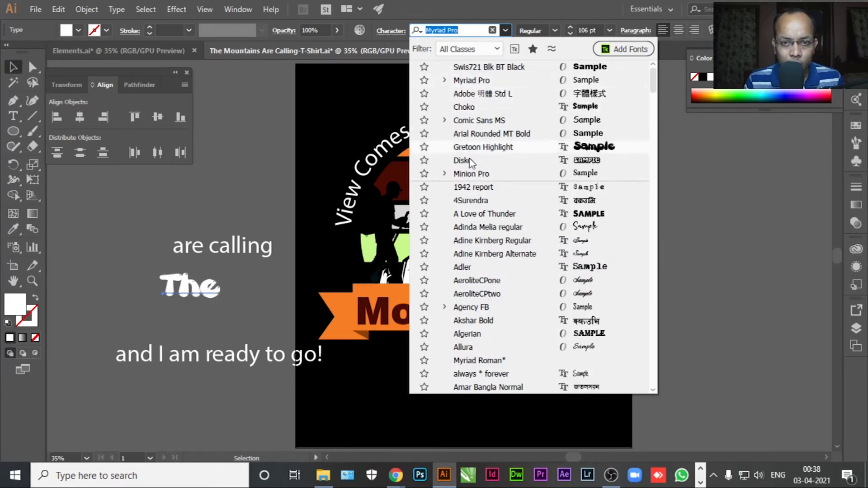
left_click(471, 201)
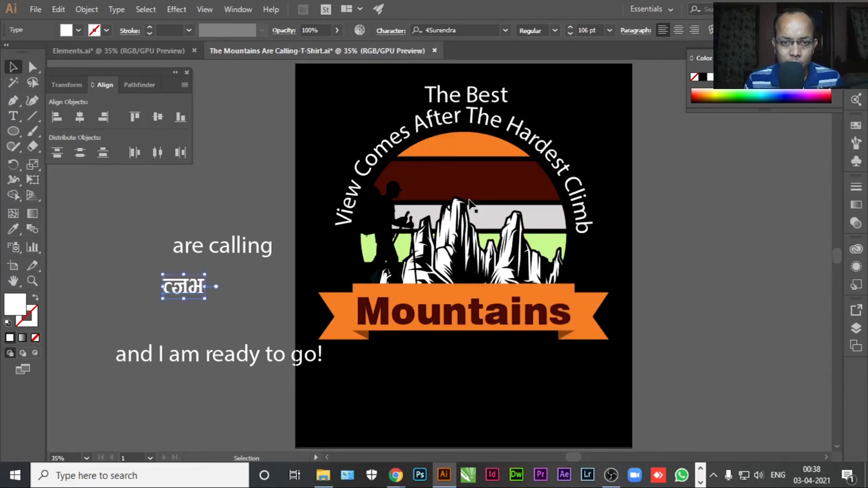
left_click(442, 30)
key("Down")
key("Down")
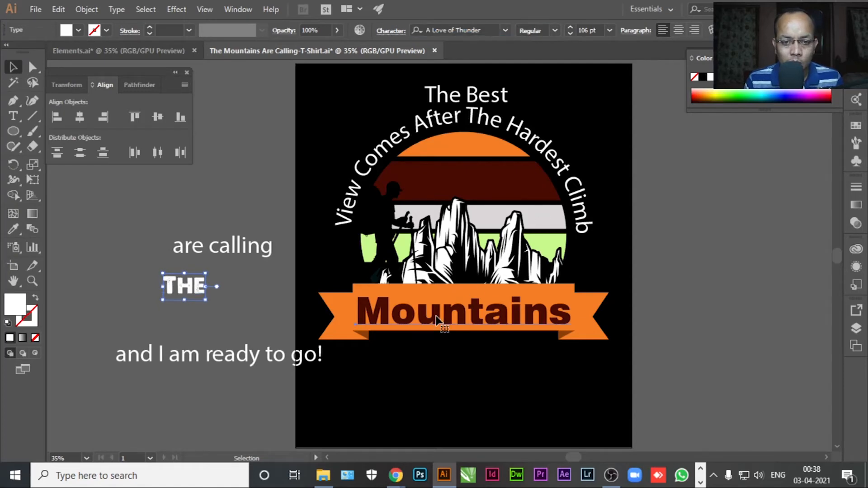
Copy the text styling of the standalone "The" onto the "Mountains" banner text with the Eyedropper.
left_click(443, 324)
left_click(13, 229)
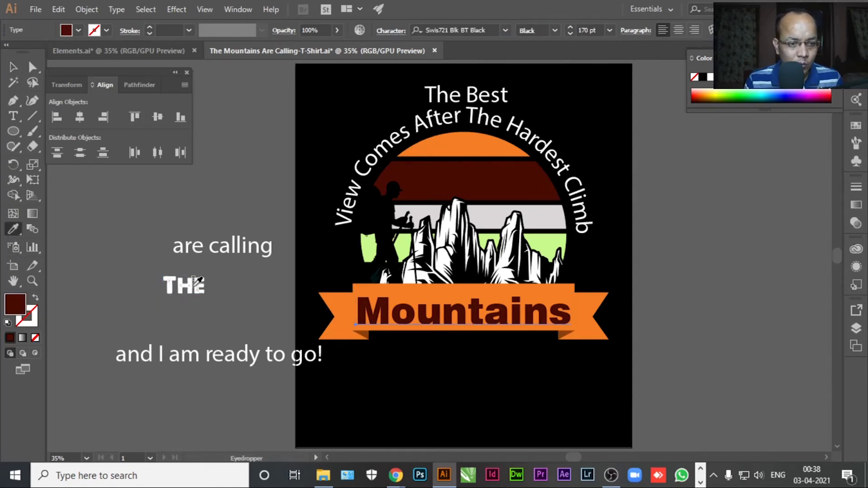
left_click(198, 284)
left_click(13, 68)
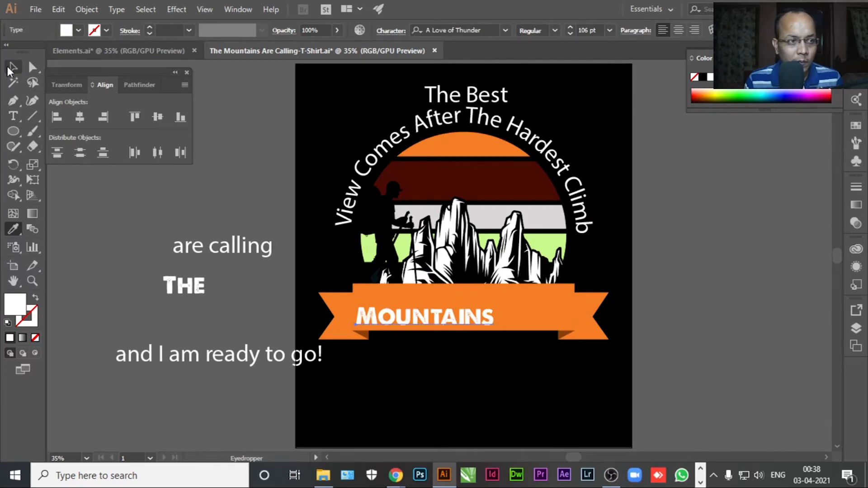
Recolor the "Mountains" text with the dark maroon sampled from the sunset stripe.
left_click(13, 230)
left_click(447, 171)
key("v")
left_click(180, 196)
Enlarge the "Mountains" text to 167 pt so it spans the middle of the banner.
left_click(424, 323)
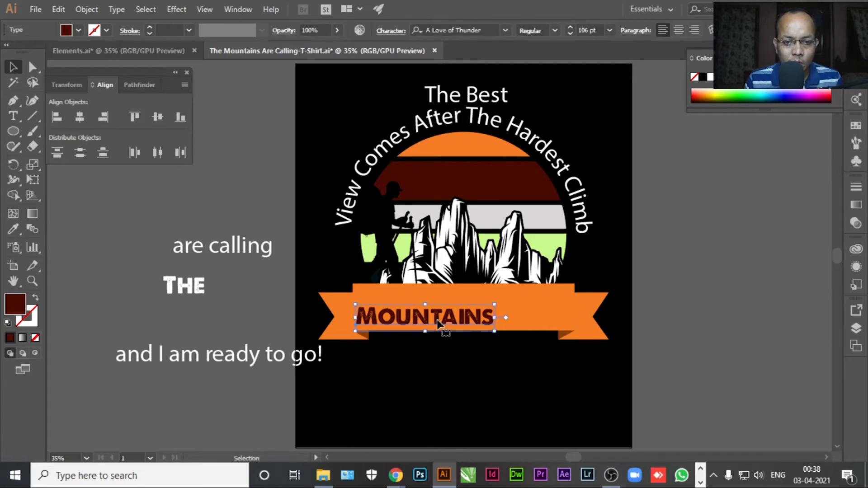
left_click(569, 28)
left_click(569, 28)
left_click(569, 28)
left_click(569, 28)
left_click(569, 28)
left_click(569, 28)
left_click(570, 28)
left_click(569, 28)
left_click(569, 28)
left_click(570, 28)
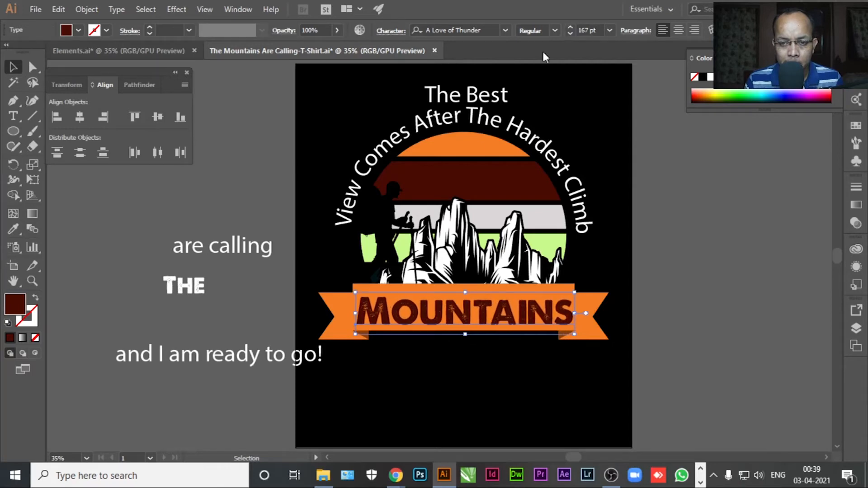
left_click(199, 194)
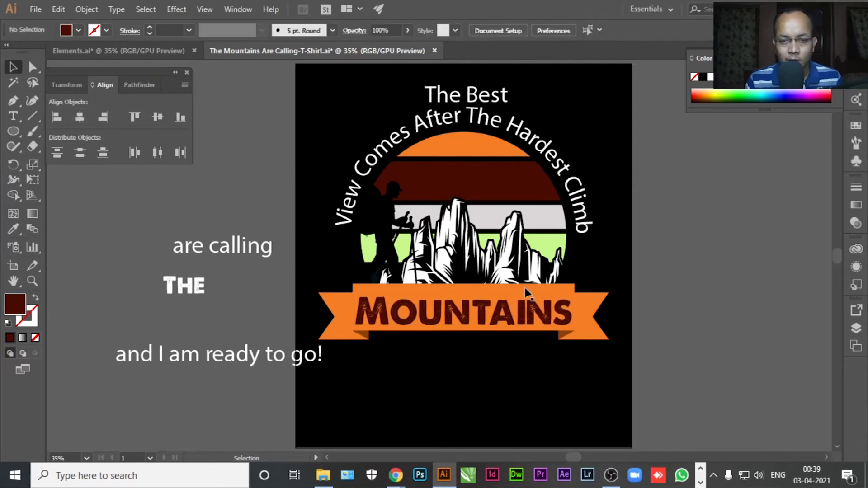
Change the font of the standalone "The" to Adine Kirnberg Regular.
left_click(196, 296)
left_click(471, 30)
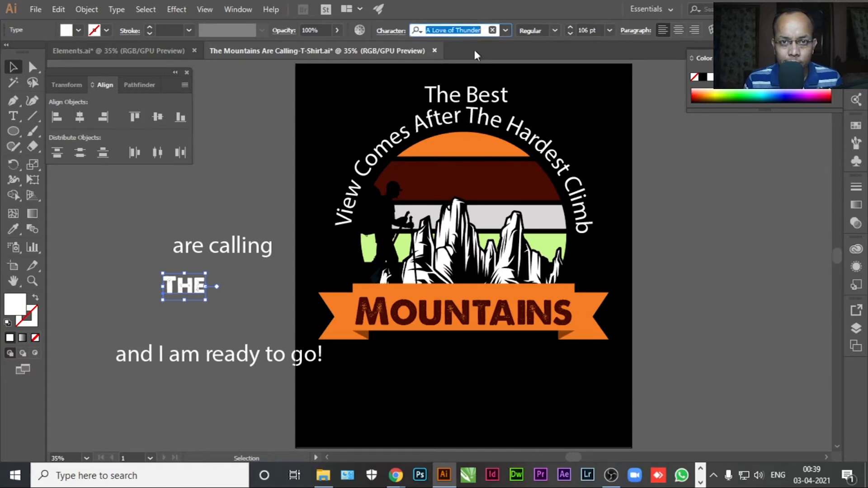
key("Down")
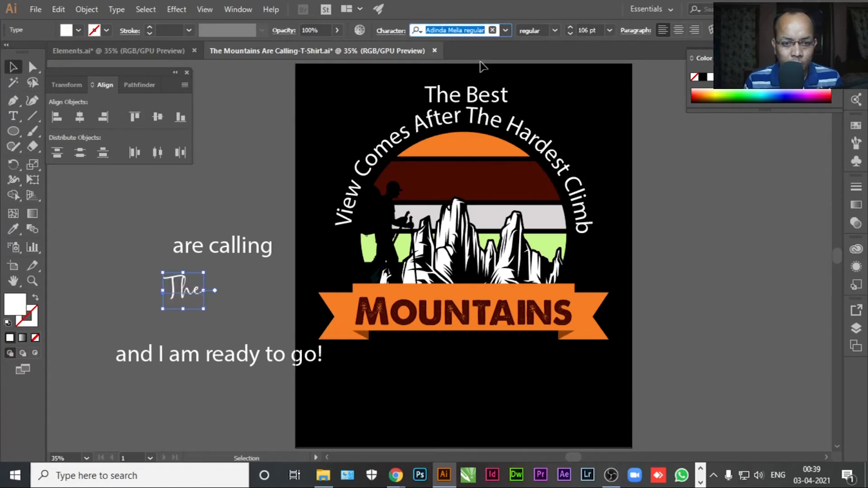
key("Down")
left_click(242, 293)
Place "The" on the banner just above the start of "Mountains" and color it with the black sampled from the hiker silhouette.
left_click(179, 293)
mouse_move(393, 291)
left_mouse_down()
mouse_move(399, 296)
mouse_move(380, 294)
mouse_move(396, 298)
left_mouse_up()
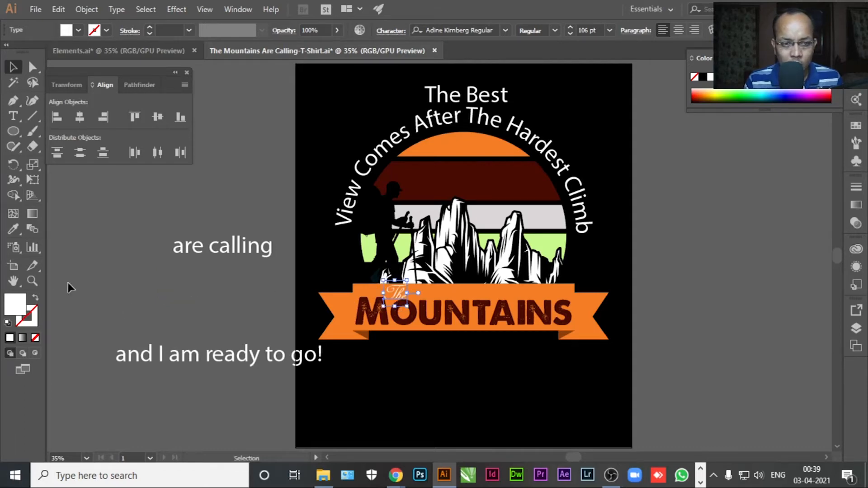
left_click(13, 229)
left_click(382, 214)
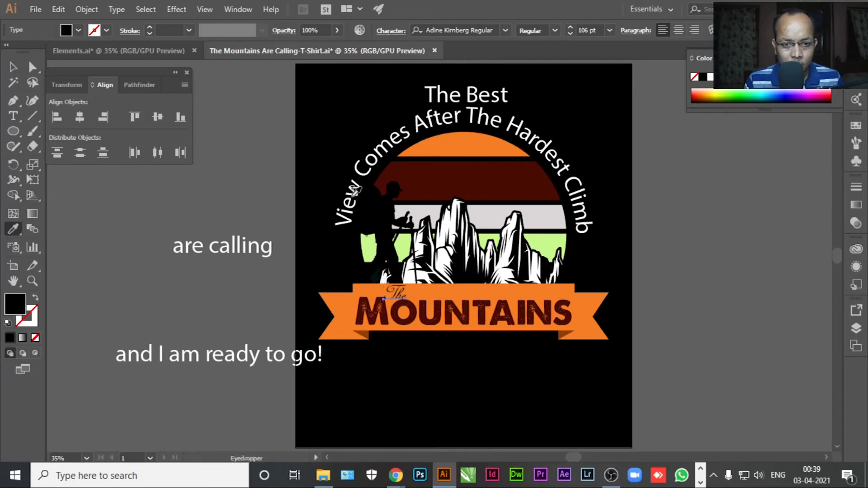
left_click(13, 67)
left_click(118, 189)
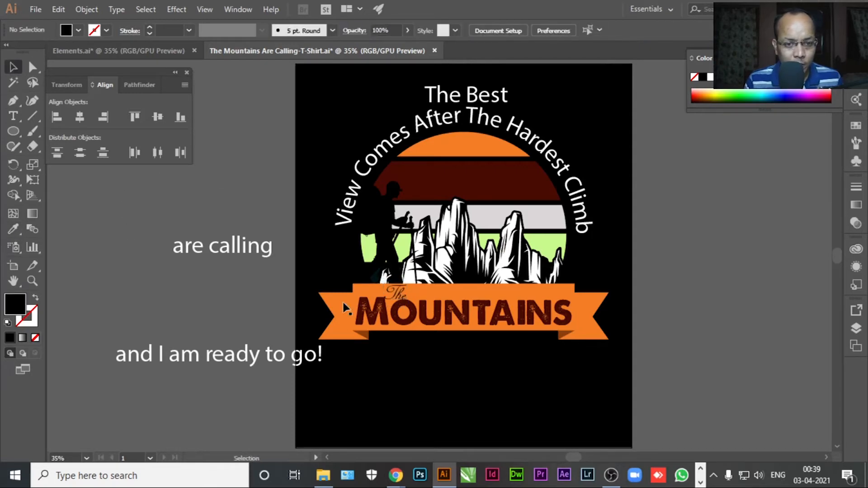
Reduce the banner's "The" to 88 pt and move it over the "M" of "Mountains".
left_click(394, 293)
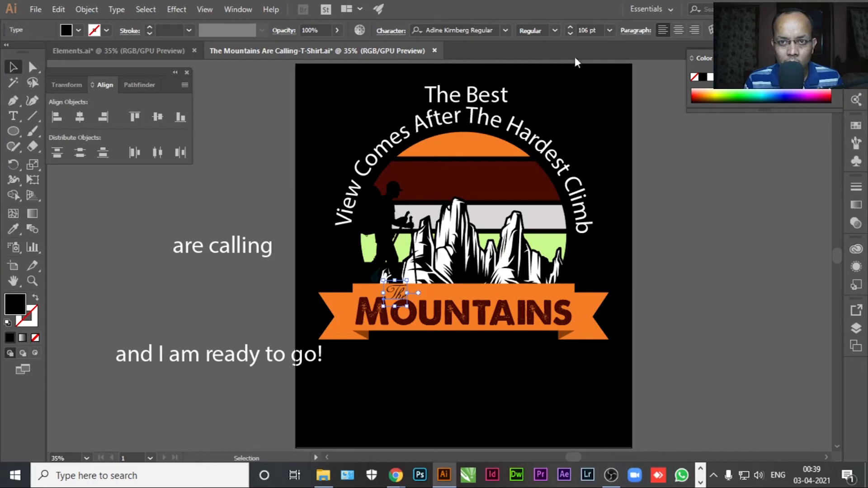
left_click(570, 34)
left_click(570, 34)
left_click(571, 34)
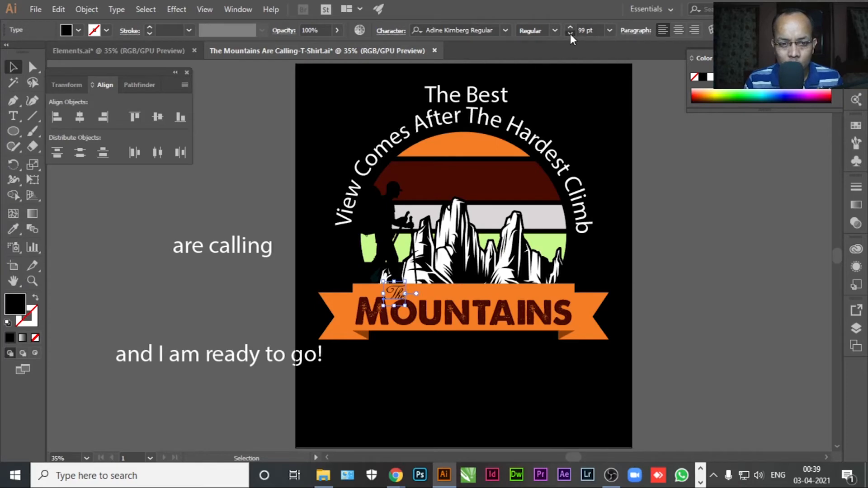
left_click(571, 34)
left_click(570, 34)
left_click(570, 34)
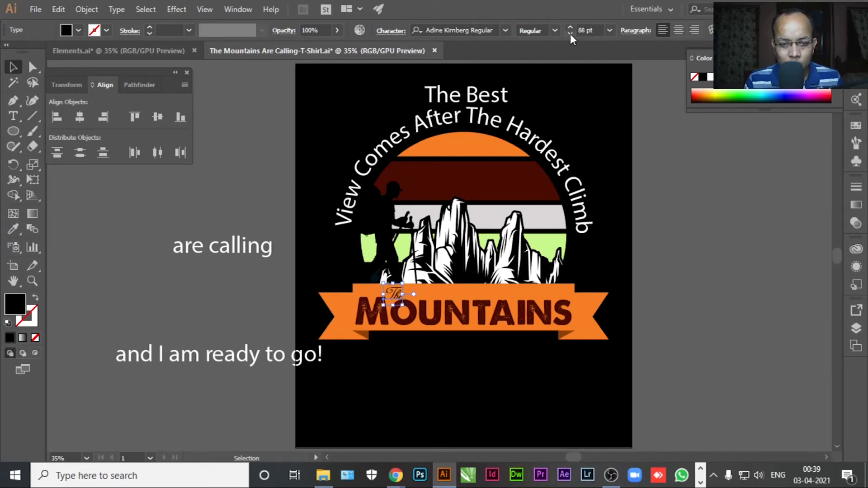
left_click(703, 256)
left_click_drag(397, 298, 371, 294)
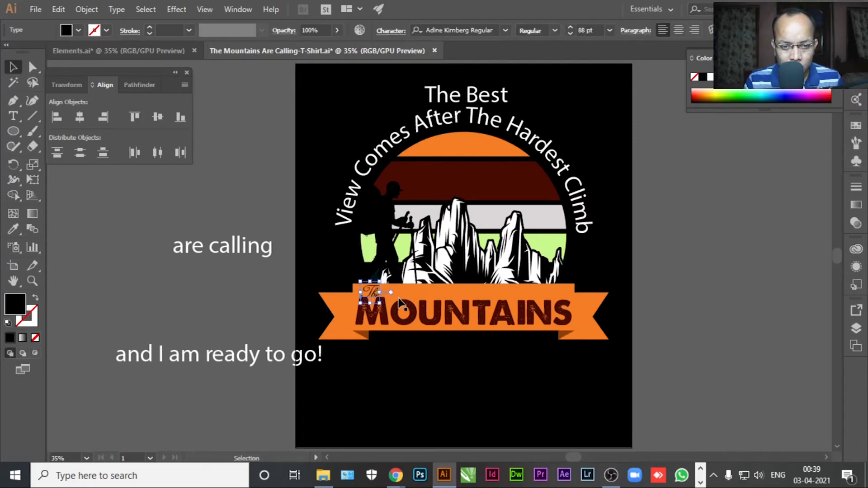
left_click(707, 264)
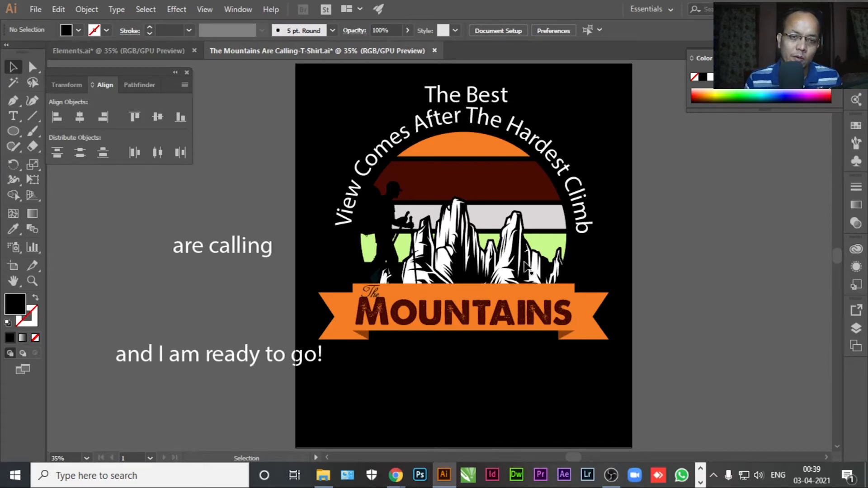
Copy the banner's "The" text style onto "The Best" above the sunset and fill it with white.
left_click(454, 96)
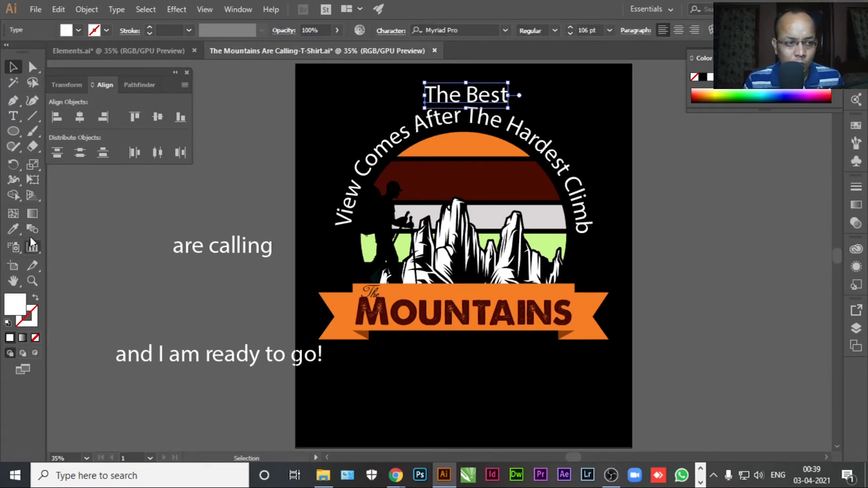
left_click(13, 229)
left_click(375, 288)
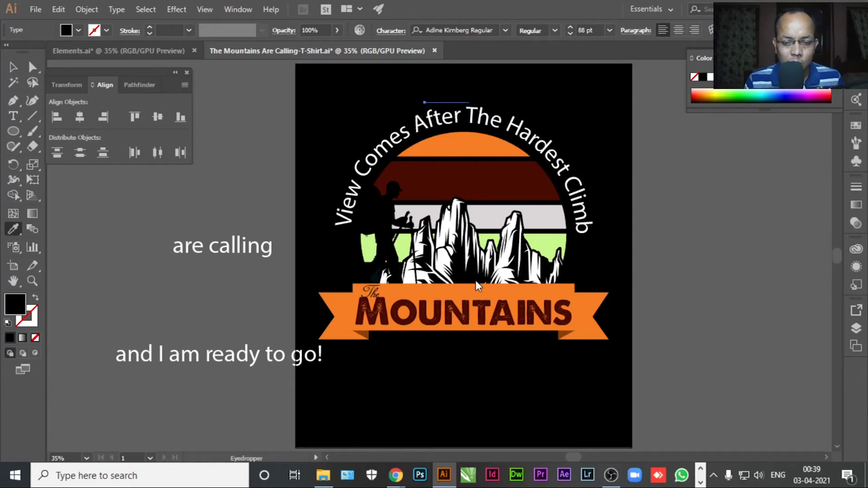
left_click_drag(455, 250, 403, 211)
left_click(719, 230)
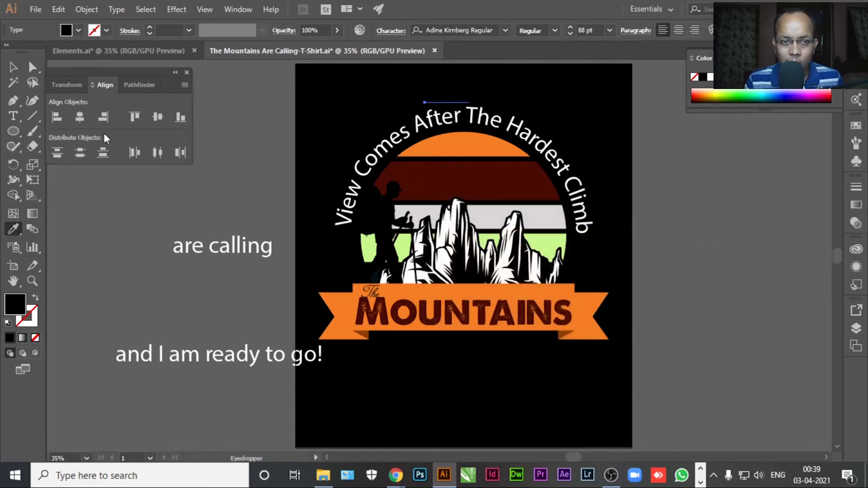
key("v")
left_click(237, 131)
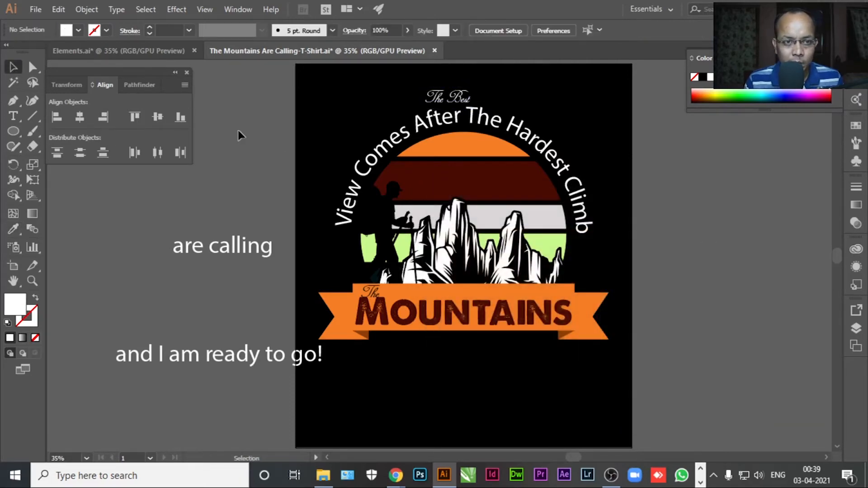
Enlarge "The Best" to 150 pt.
left_click(459, 104)
left_click(569, 27)
left_click(569, 27)
left_click(568, 27)
left_click(568, 27)
left_click(569, 27)
left_click(568, 27)
left_click(569, 27)
left_click(568, 27)
left_click(569, 27)
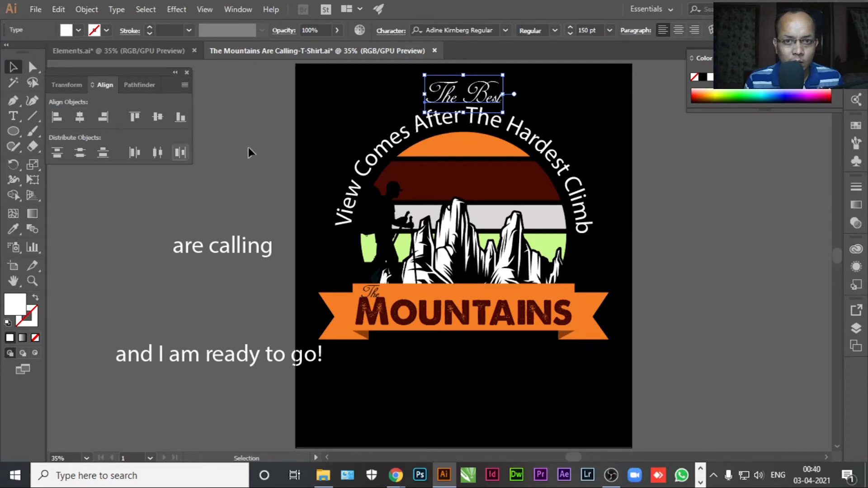
left_click(241, 191)
Save the T-shirt document, accepting the font embedding warning.
key("a")
key("ctrl+s")
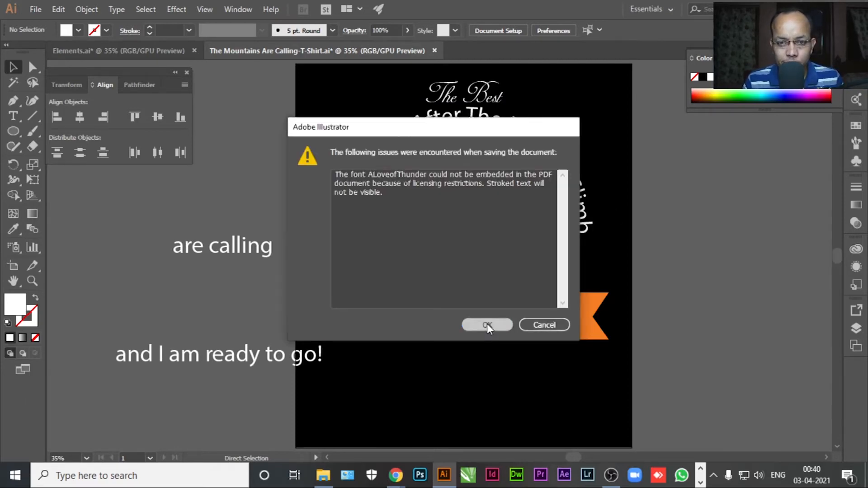
left_click(486, 324)
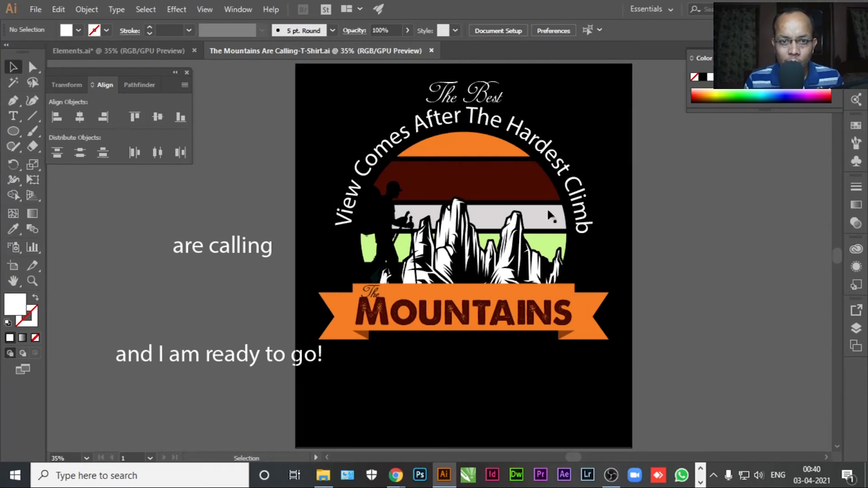
Change the font of the curved "View Comes After The Hardest Climb" text to News706 BT Bold.
left_click(368, 180)
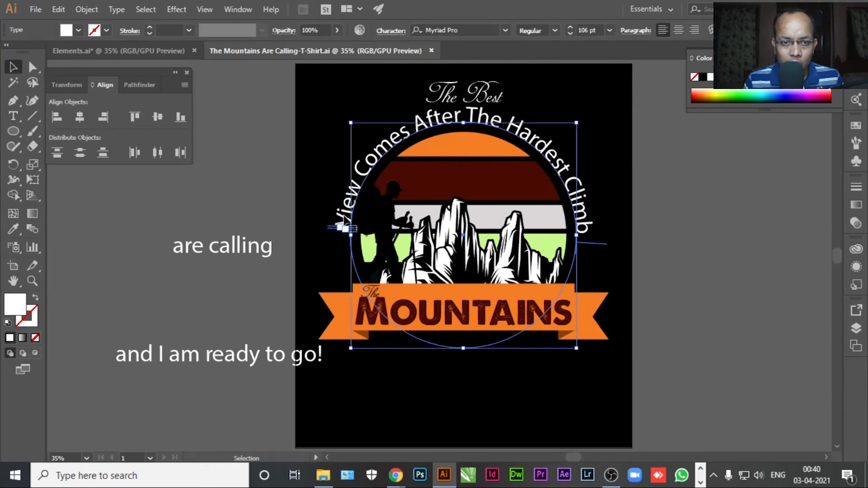
double_click(342, 226)
key("ctrl+a")
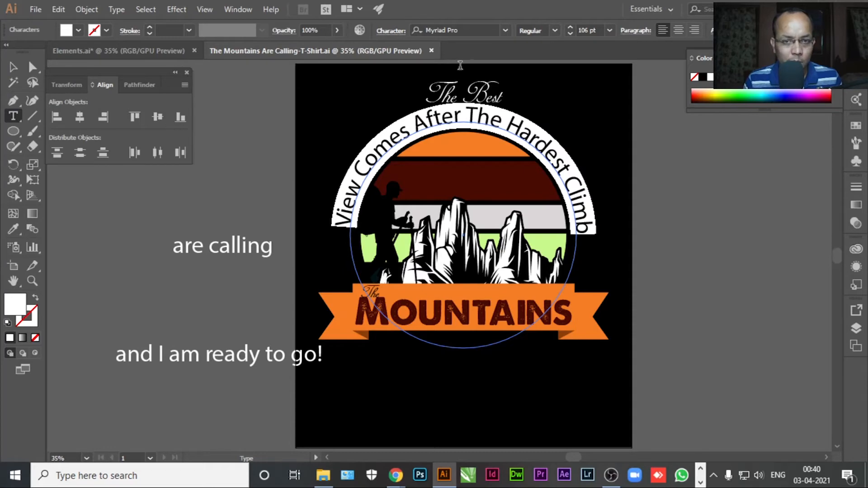
left_click(454, 28)
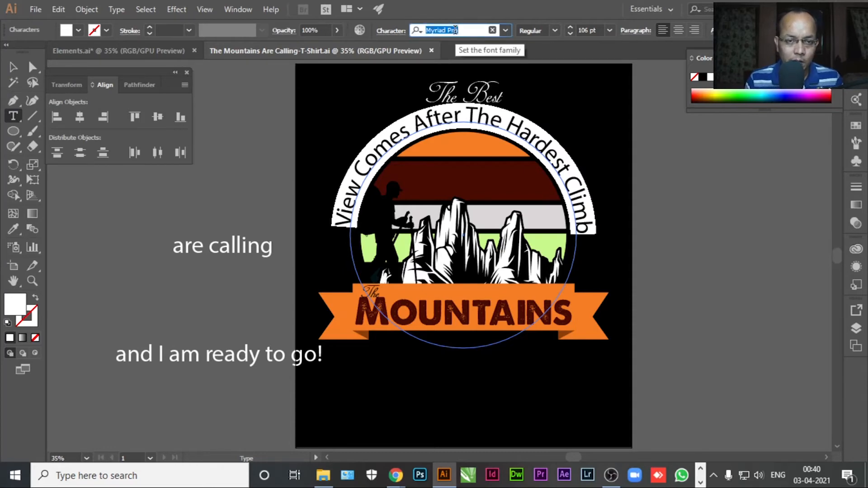
key("Down")
key("Down")
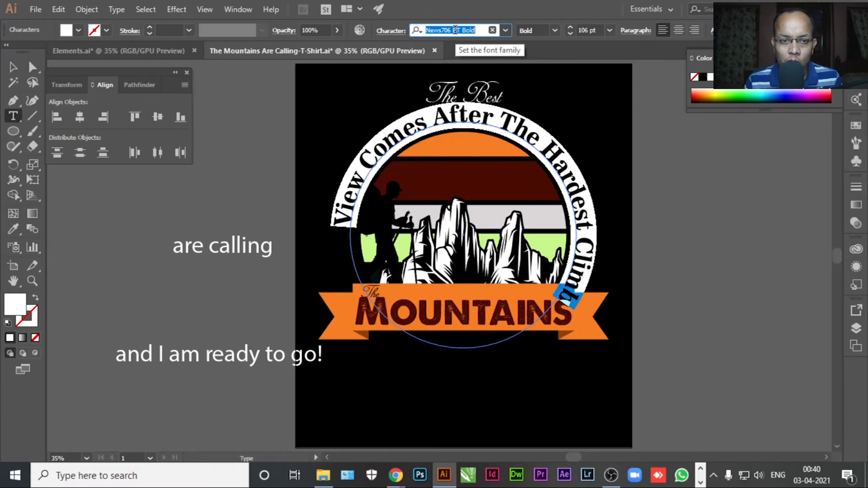
Reduce the curved text around the sunset to 88 pt.
left_click(569, 34)
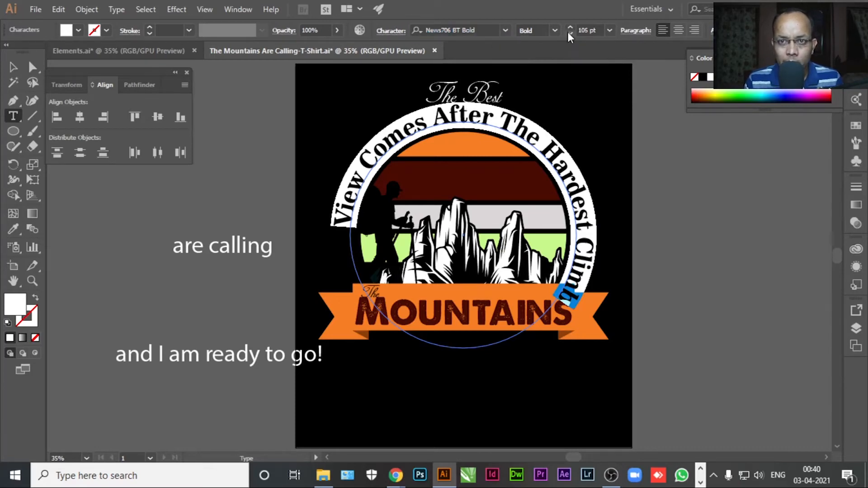
left_click(568, 34)
left_click(569, 33)
left_click(569, 33)
left_click(569, 34)
left_click(569, 34)
left_click(569, 34)
left_click(569, 33)
left_click(569, 33)
left_click(569, 34)
left_click(569, 33)
left_click(569, 34)
left_click(569, 34)
left_click(569, 34)
left_click(569, 33)
left_click(568, 34)
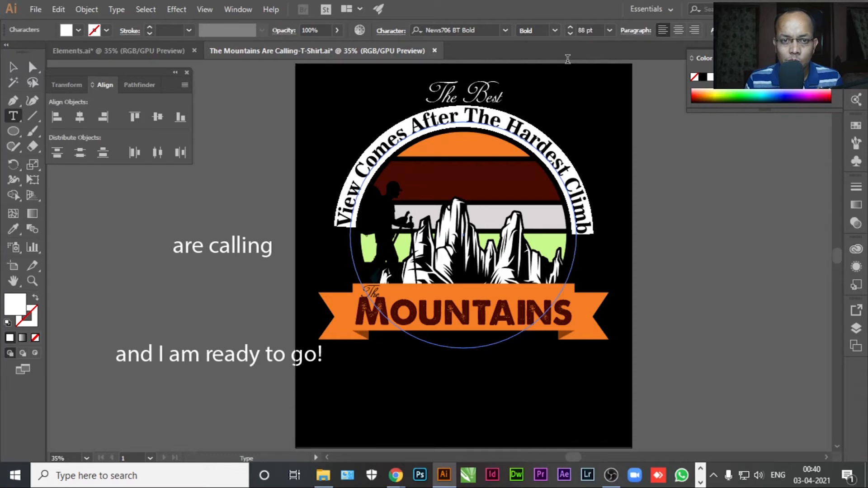
Recolor the curved text with the light green sampled from the sunset's lowest stripe.
left_click(16, 231)
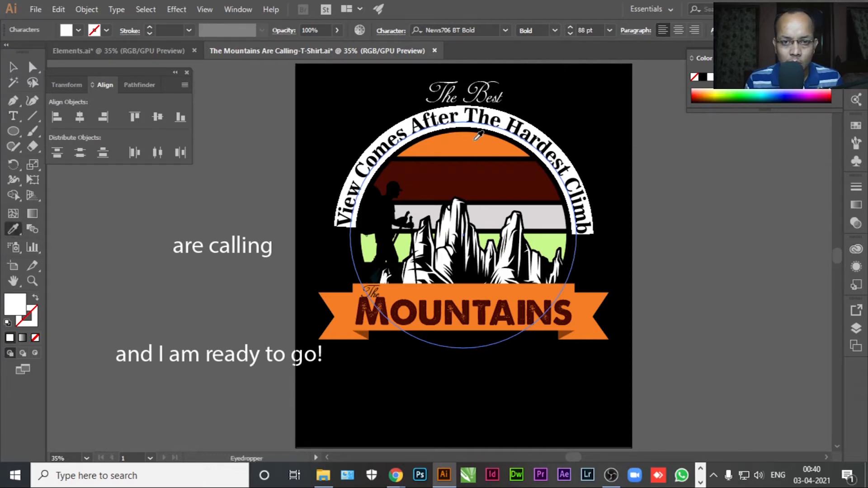
left_click(548, 244)
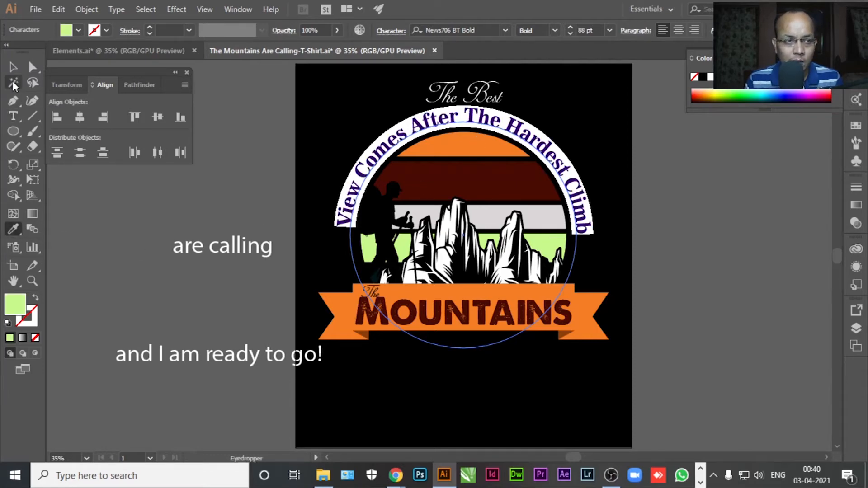
left_click(32, 68)
left_click(154, 210)
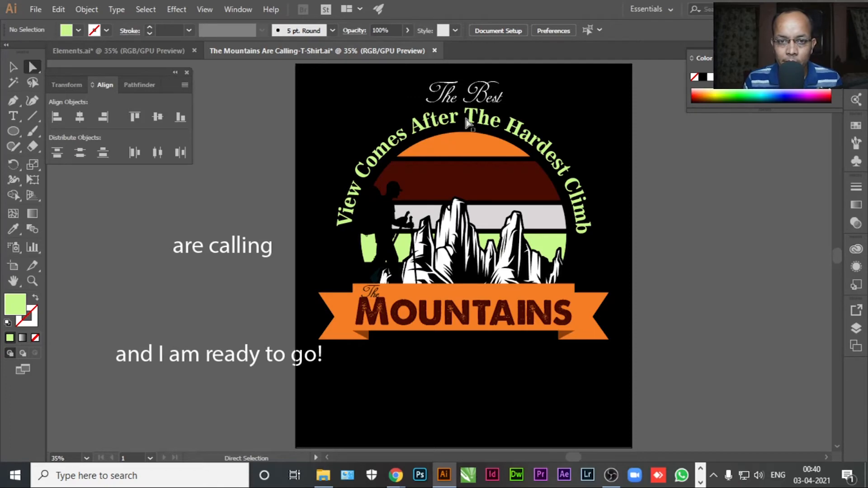
left_click(13, 67)
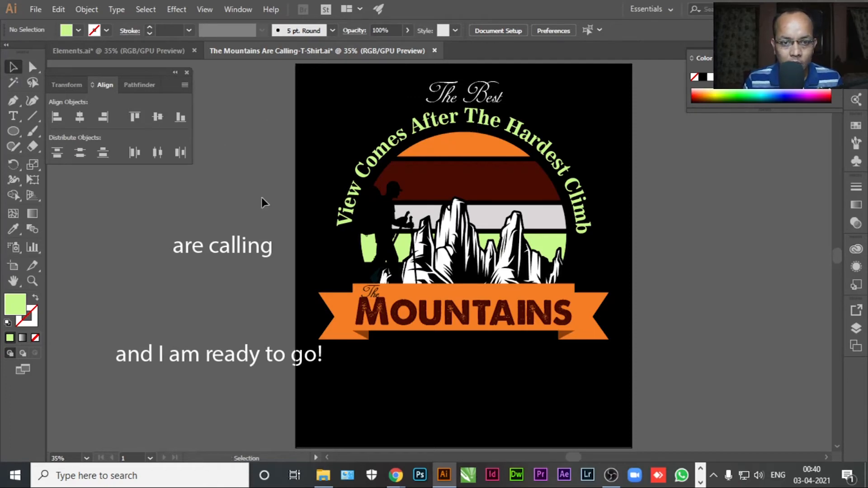
Group the sunset artwork with the hiker silhouette.
left_click(454, 156)
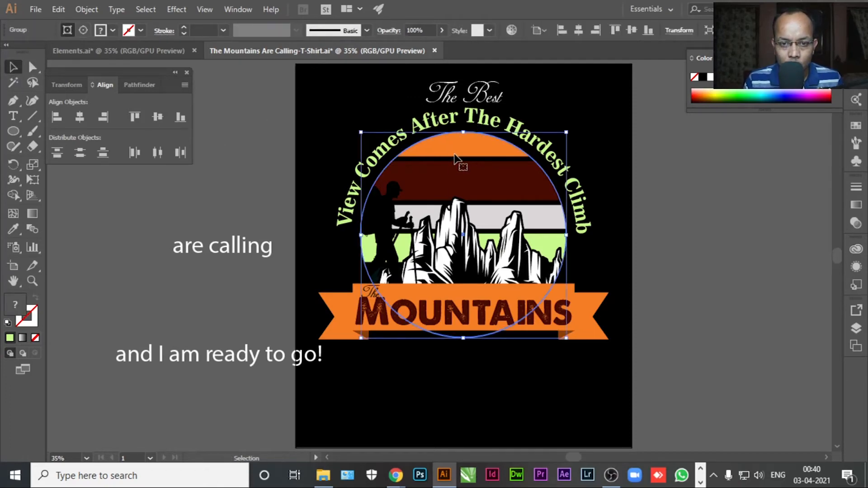
left_click(385, 209, "shift")
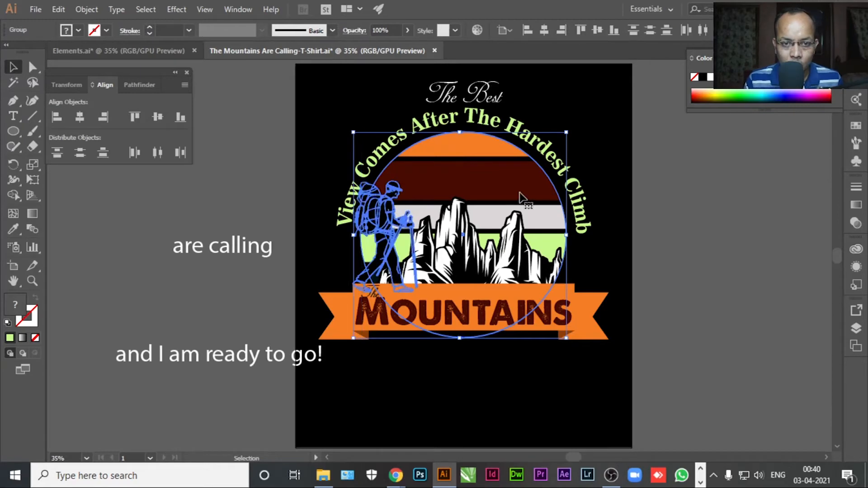
left_click(584, 186)
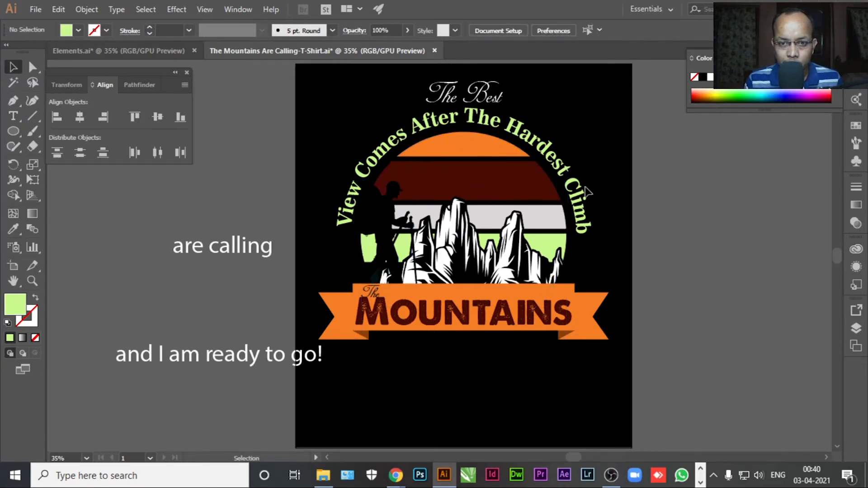
left_click(469, 164)
left_click(378, 205, "shift")
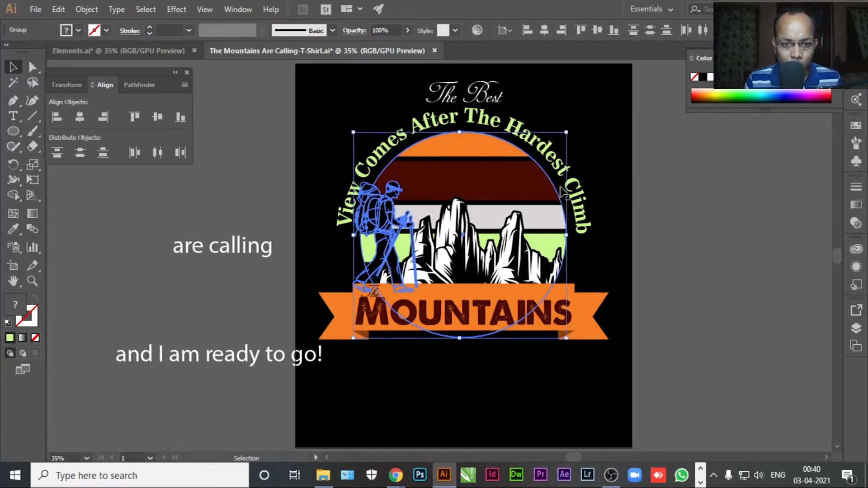
left_click(669, 207)
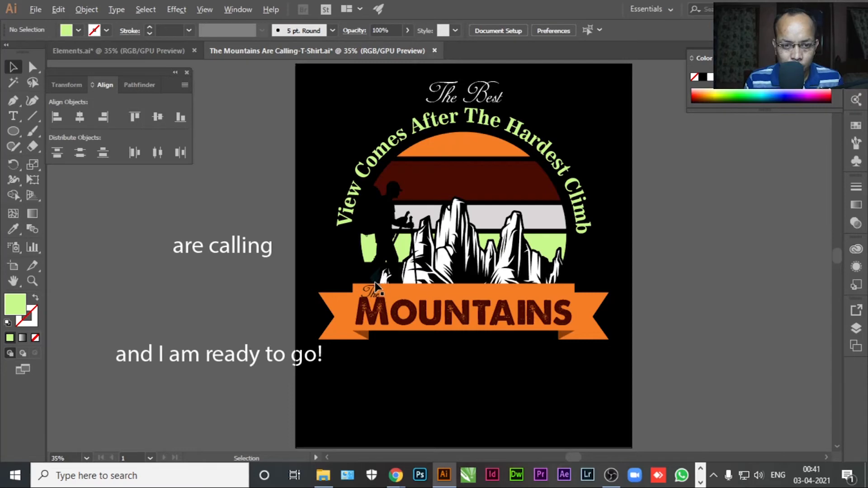
Try to center the sunset and hiker group, the curved text and "The Best" horizontally on one another.
scroll(375, 282, "up", 3)
scroll(375, 282, "down", 4)
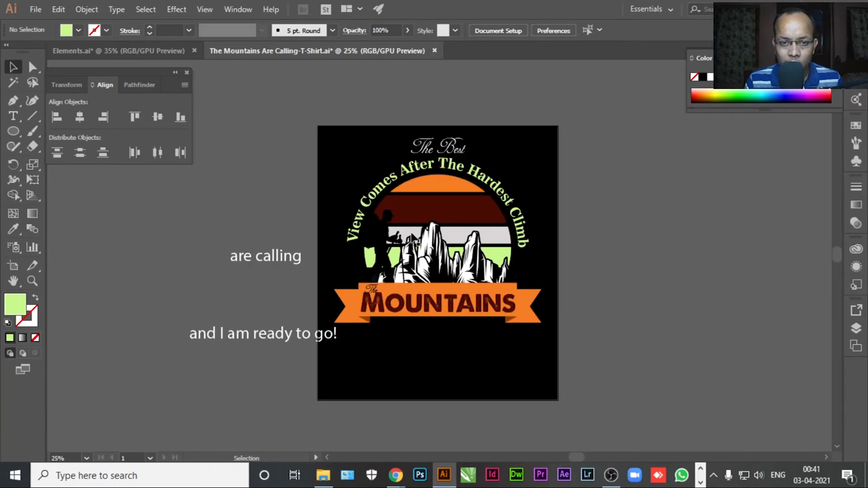
left_click(437, 183)
left_click(433, 165, "shift")
left_click(430, 153, "shift")
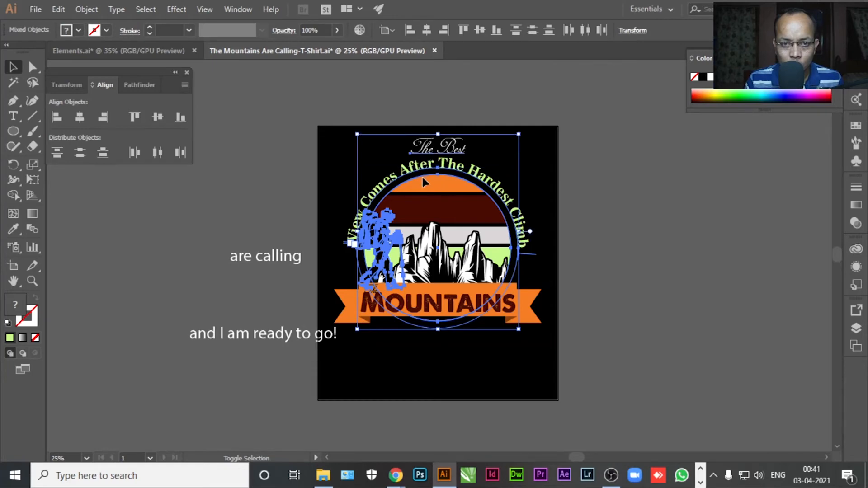
left_click(79, 117)
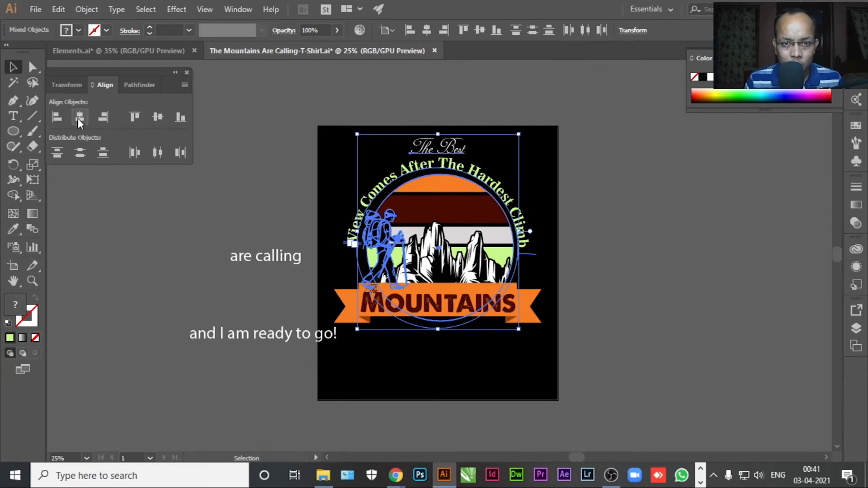
left_click(593, 207)
key("ctrl+z")
left_click(577, 218)
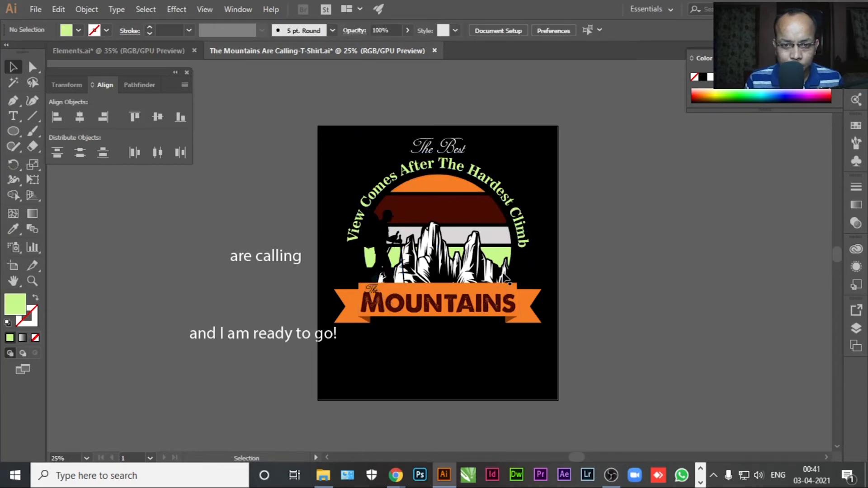
Align "The Best" and the curved text to a common horizontal center.
scroll(436, 314, "up", 1)
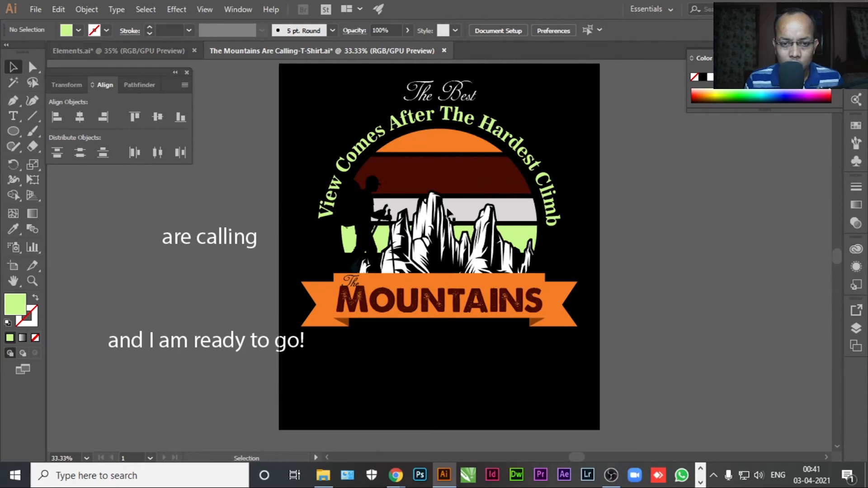
left_click(451, 121)
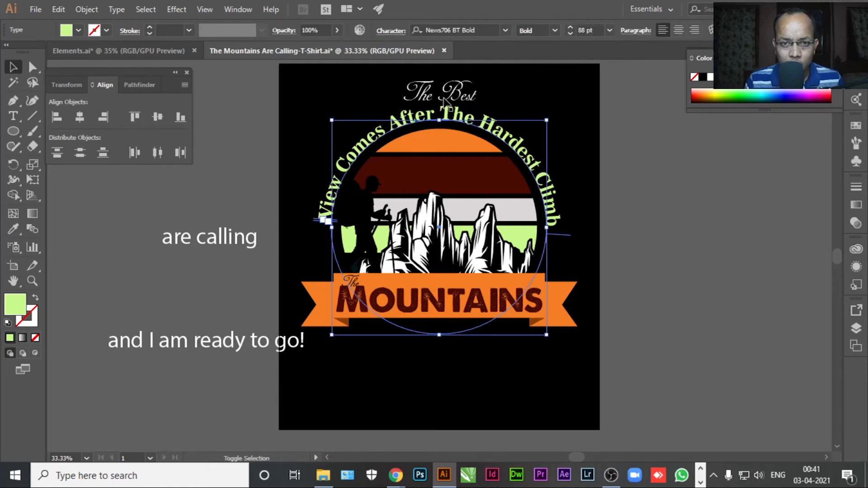
left_click(444, 100, "shift")
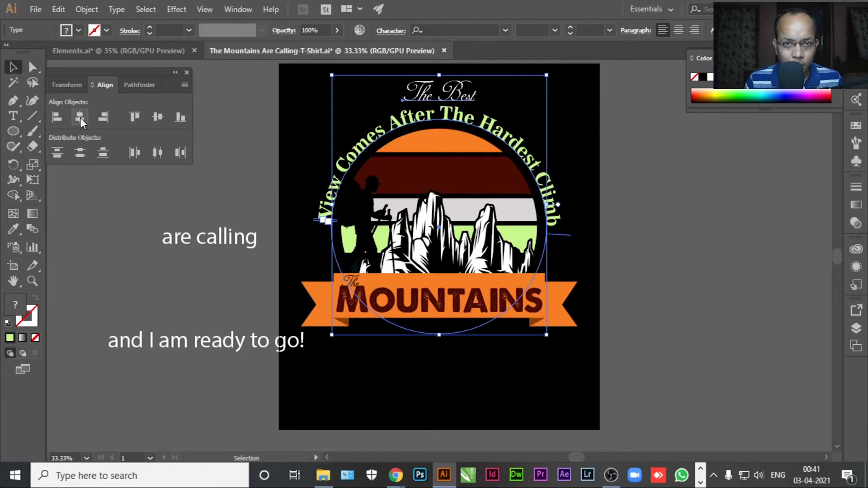
left_click(653, 182)
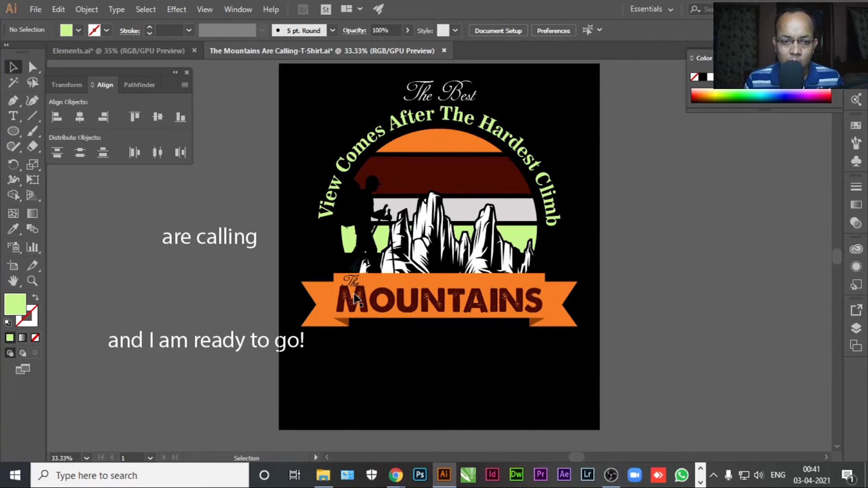
Apply the curved text's font and light green color to "are calling" with the Eyedropper tool.
left_click(226, 246)
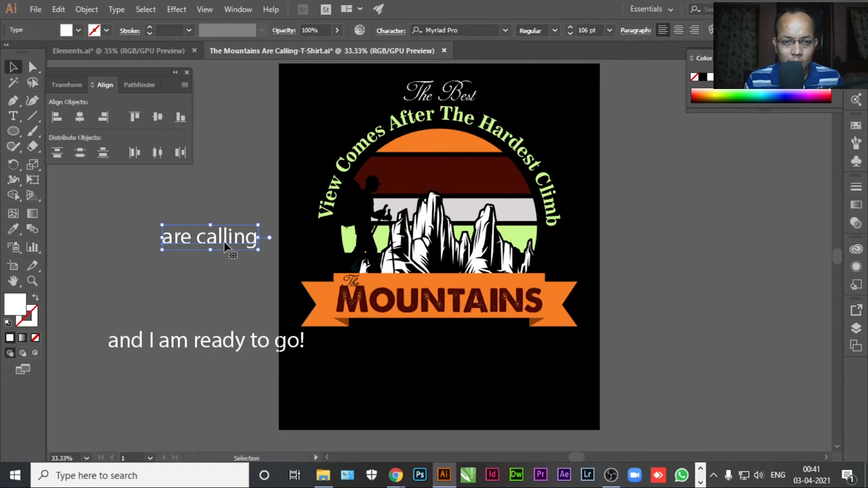
left_click(13, 228)
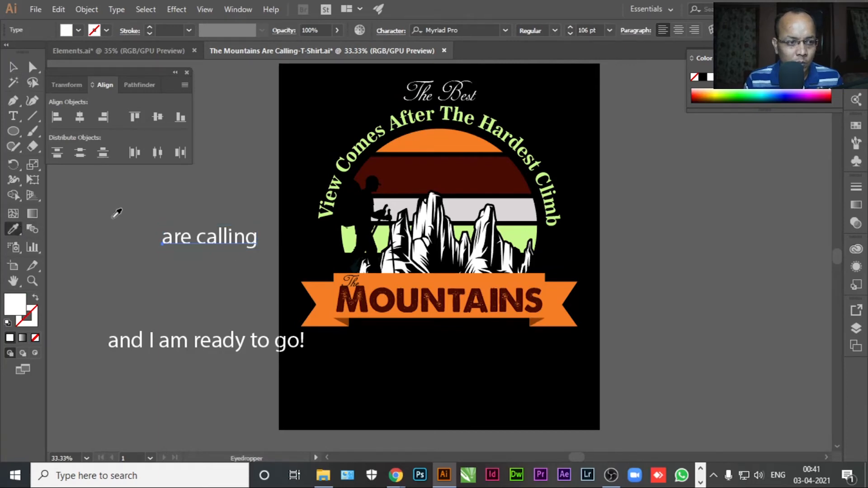
left_click(345, 163)
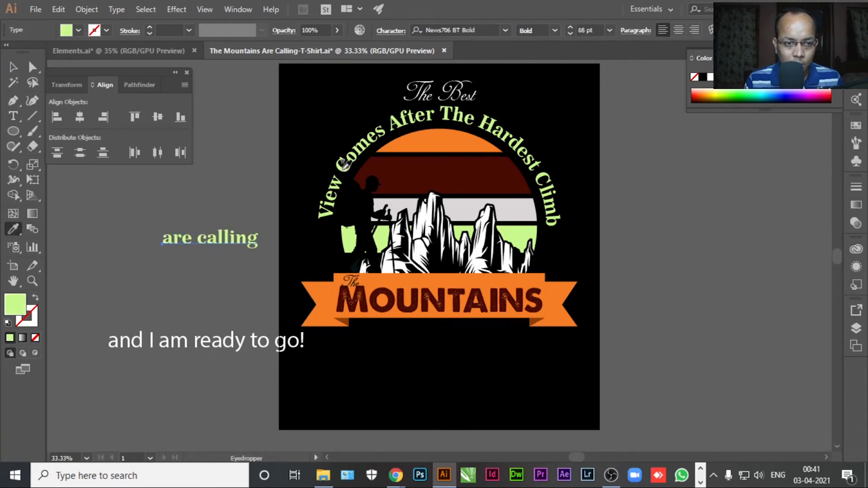
key("v")
Reduce the font size of "are calling" to 43 pt.
left_click(570, 34)
left_click(570, 33)
left_click(570, 34)
left_click(571, 33)
left_click(570, 34)
left_click(570, 33)
left_click_drag(570, 33, 571, 34)
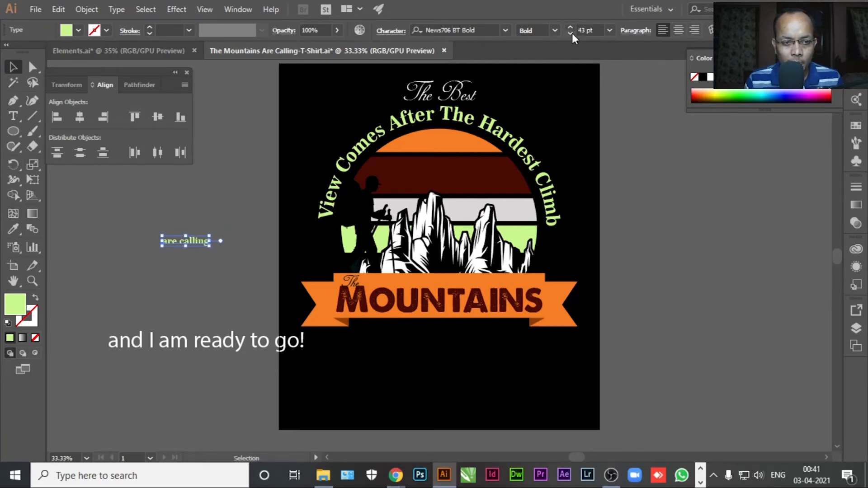
Place "are calling" just beneath the "Mountains" banner and center it horizontally on the artboard.
left_click_drag(190, 248, 443, 328)
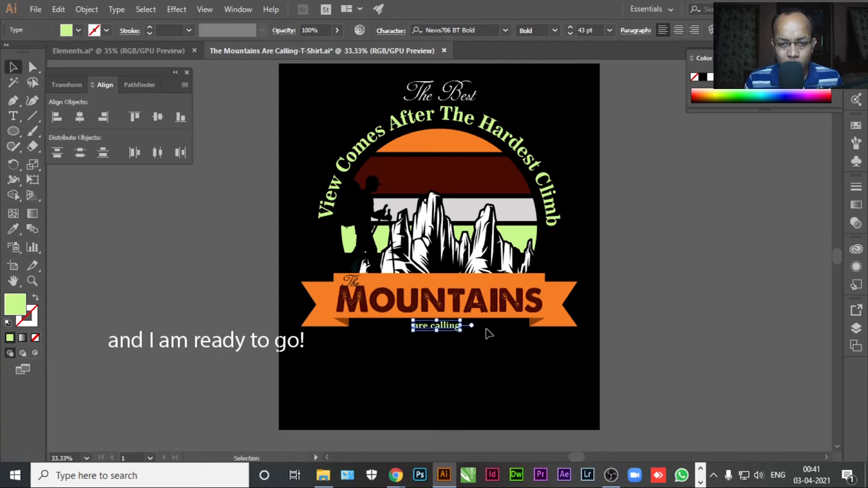
left_click(76, 119)
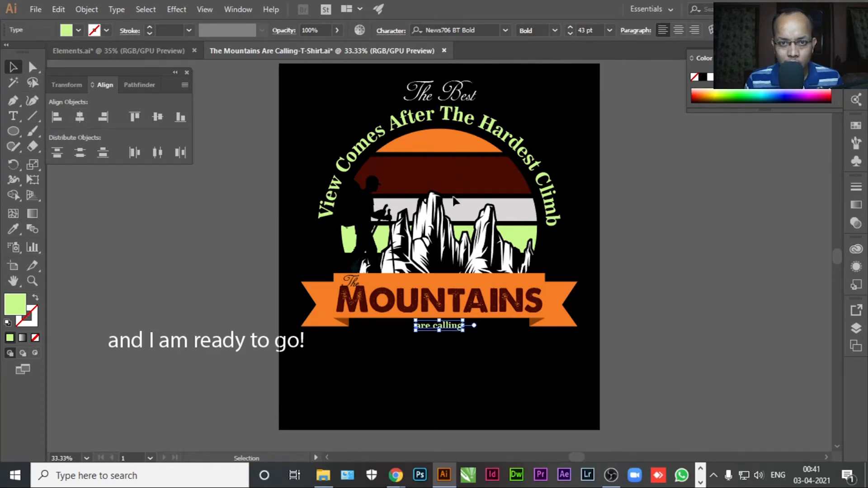
left_click(660, 276)
Try out fonts on "and I am ready to go!" and set it in Nexa Light.
left_click(262, 348)
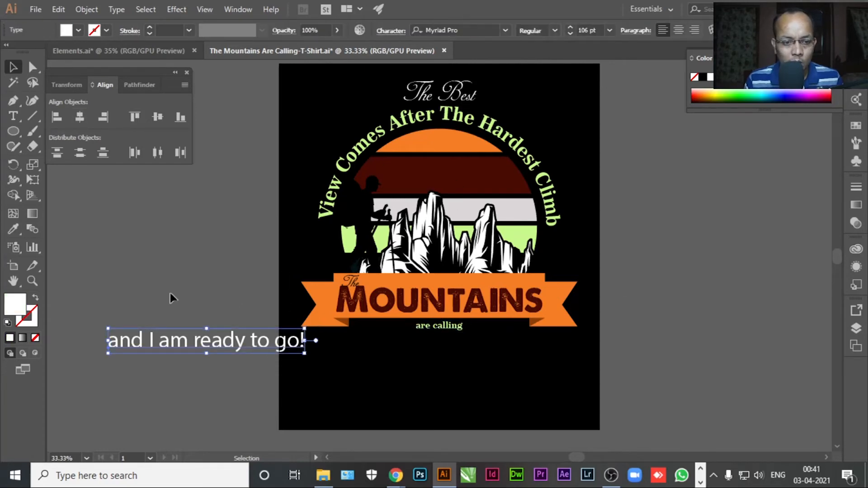
left_click(498, 31)
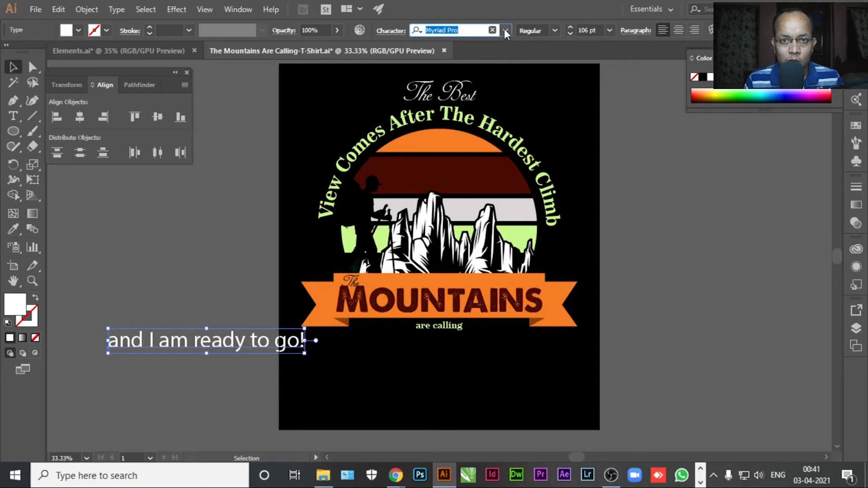
left_click(505, 31)
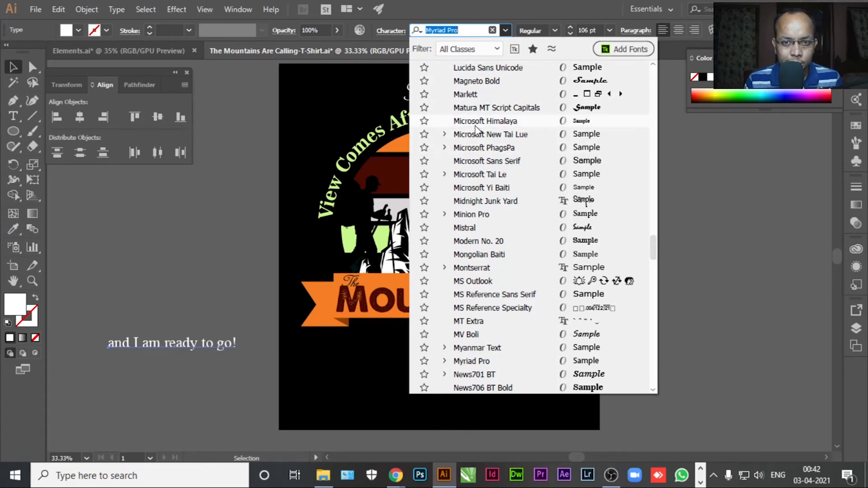
key("Down")
key("Down")
key("Down")
key("Down")
key("Down")
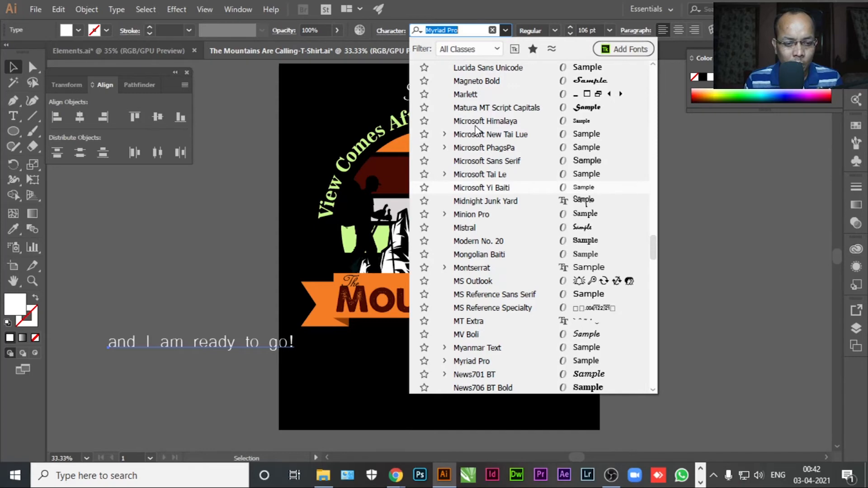
key("Down")
key("Down")
key("Down")
key("Down")
key("Down")
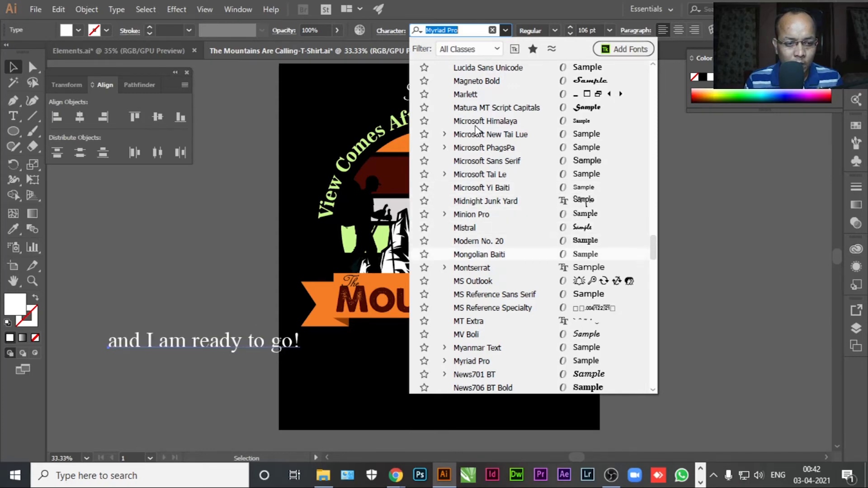
key("Down")
key("Down")
key("Down")
key("Down")
key("Down")
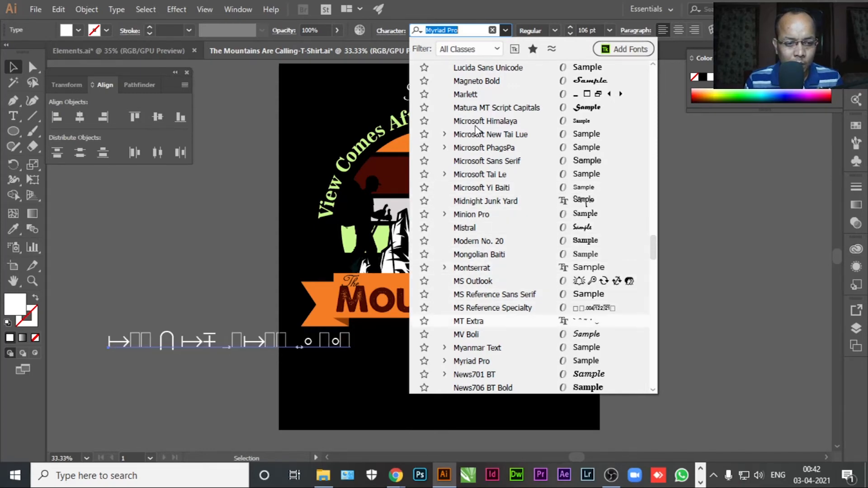
key("Down")
key("Down")
key("Down")
key("Down")
key("Down")
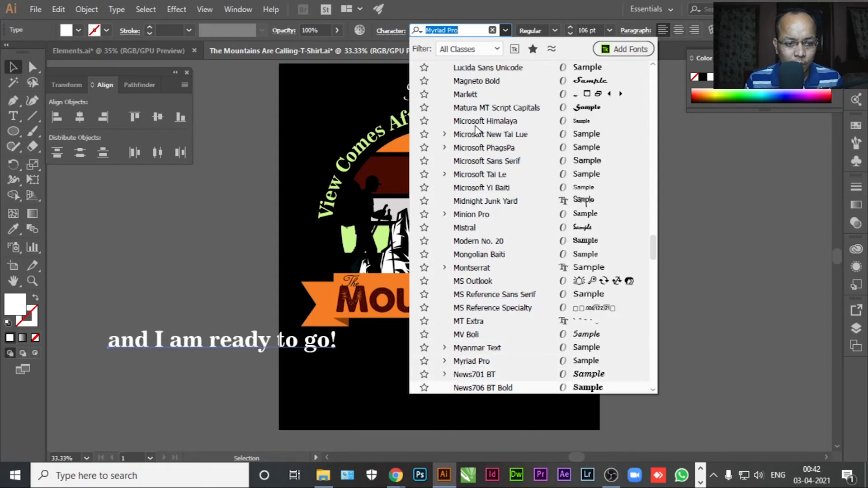
key("Down")
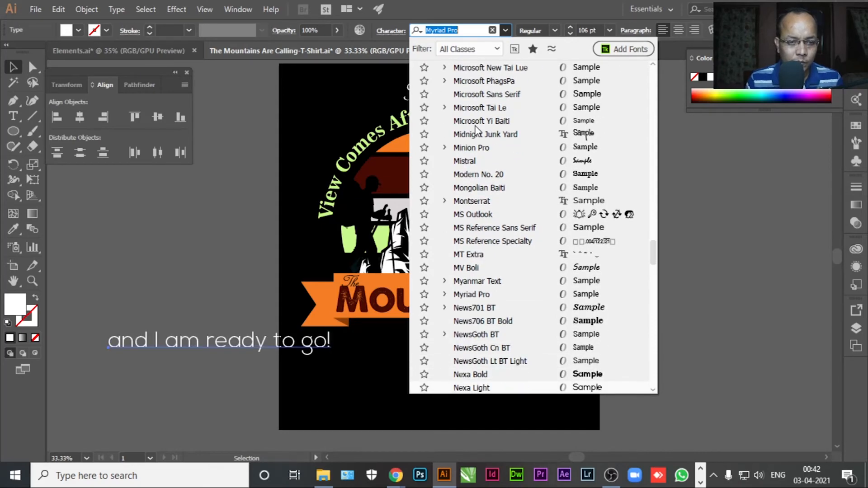
key("Return")
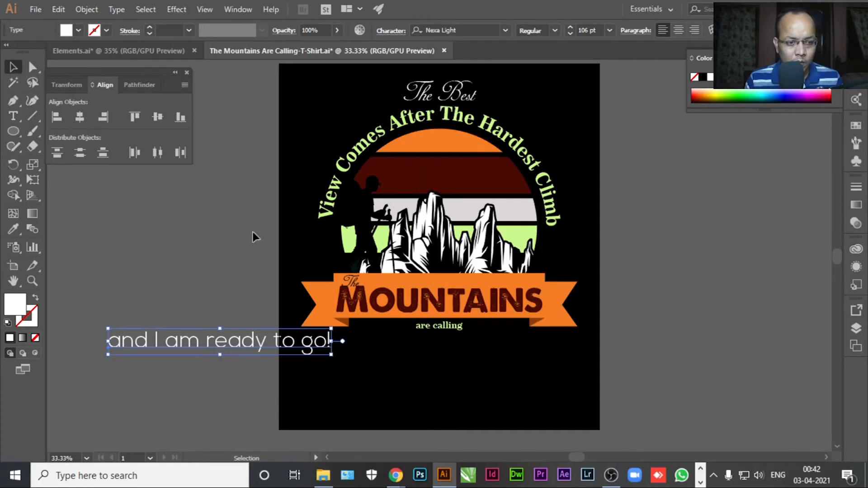
Move "and I am ready to go!" off the artboard and draw a white banner-wide rectangle below "are calling".
left_click_drag(253, 339, 197, 254)
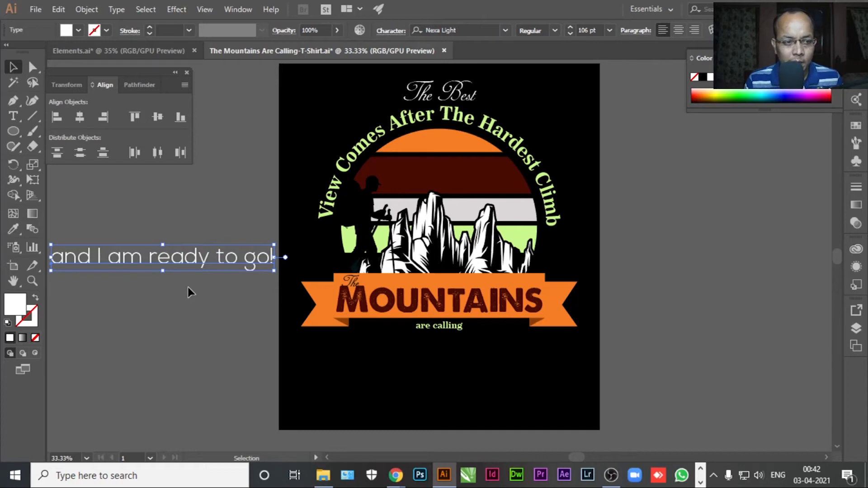
left_click_drag(186, 256, 193, 223)
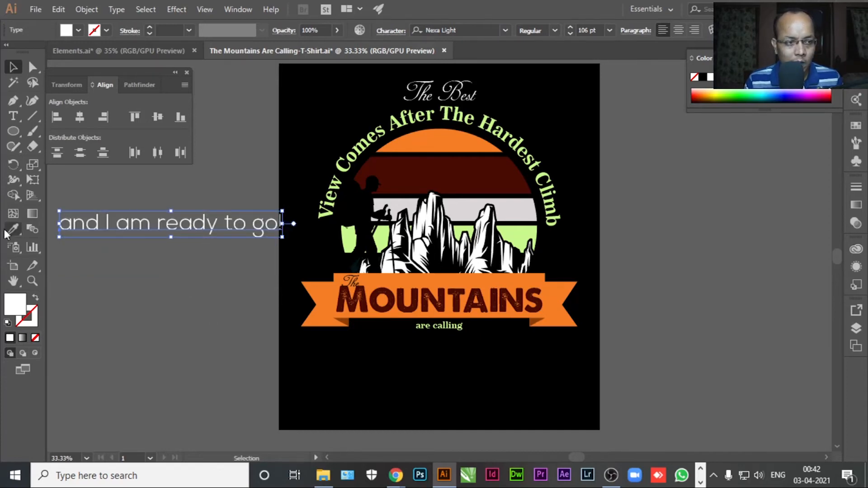
left_click(13, 131)
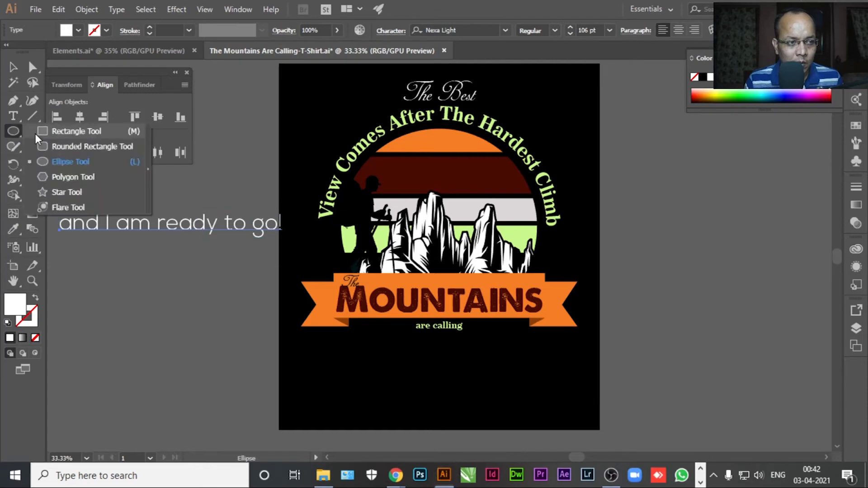
left_click(41, 133)
left_click_drag(303, 335, 576, 361)
Move the white rectangle up closer to "are calling" and center it horizontally on the artboard.
left_click(13, 228)
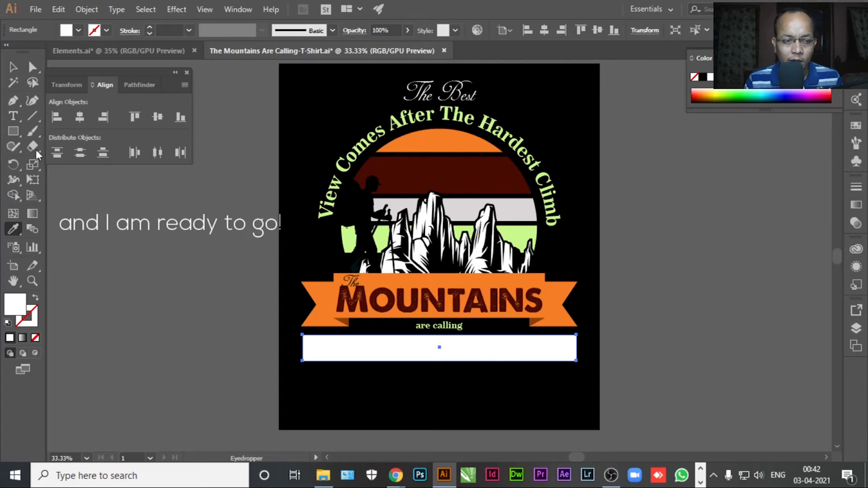
left_click(13, 67)
left_click(81, 206)
left_click_drag(338, 350, 339, 349)
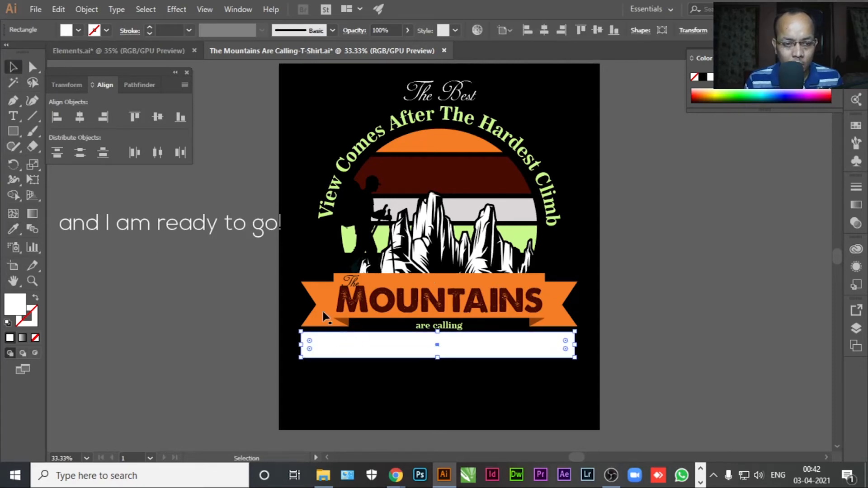
left_click(83, 115)
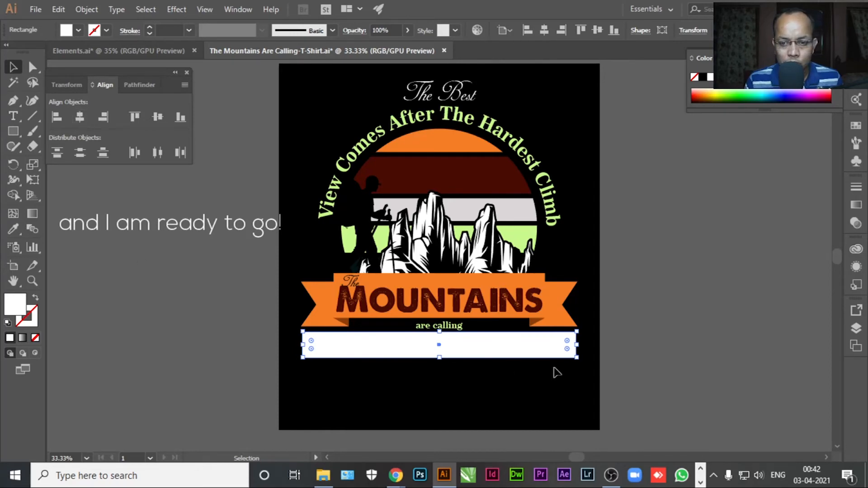
Show the rulers, add a vertical guide at the banner's left tip and extend the white rectangle's left edge to it.
scroll(323, 375, "up", 3)
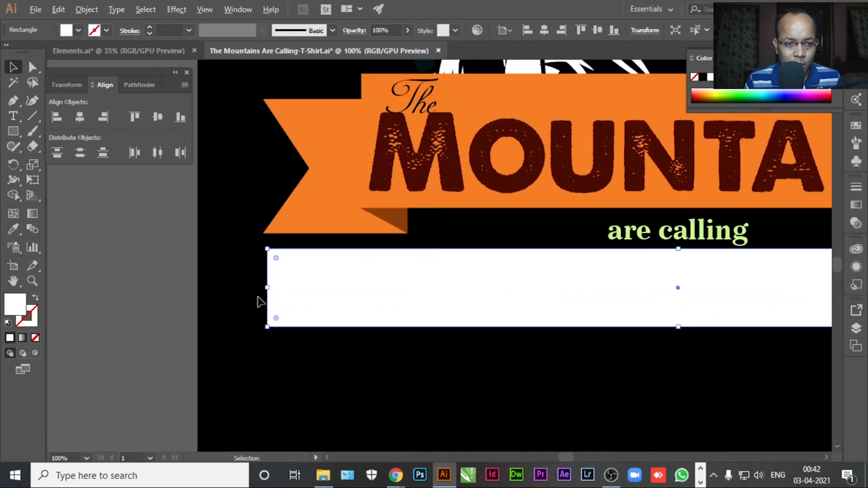
scroll(258, 300, "up", 2)
key("ctrl+r")
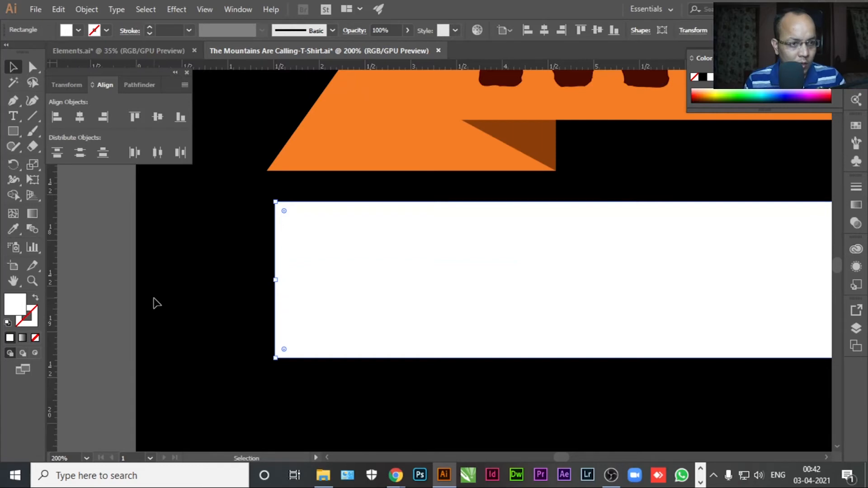
left_click_drag(53, 262, 267, 257)
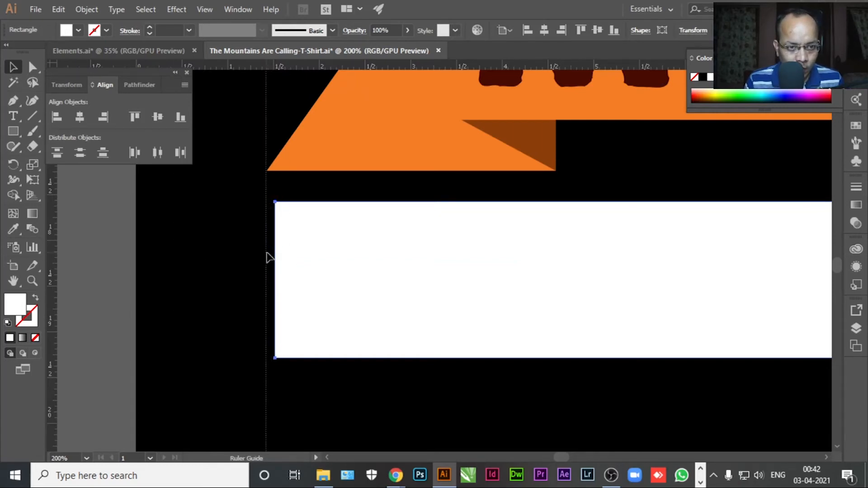
left_click_drag(274, 279, 268, 277)
Extend the white rectangle's right edge to a vertical guide at the banner's right tip.
scroll(302, 271, "down", 5)
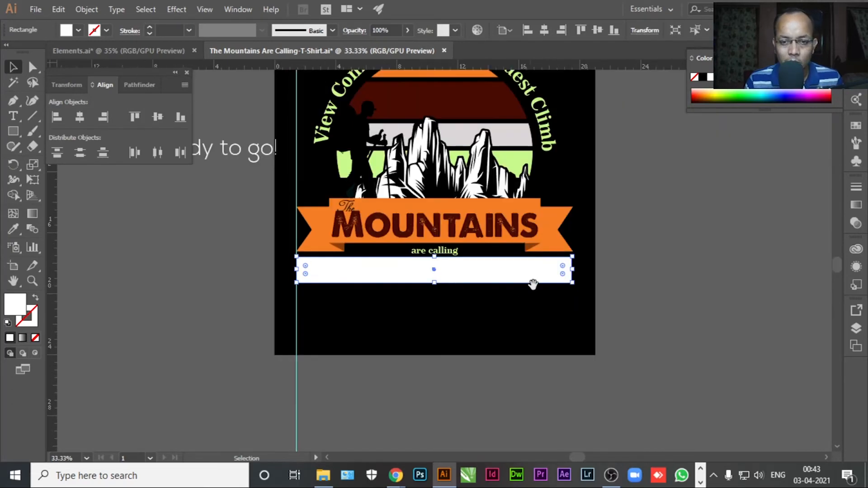
scroll(533, 284, "up", 3)
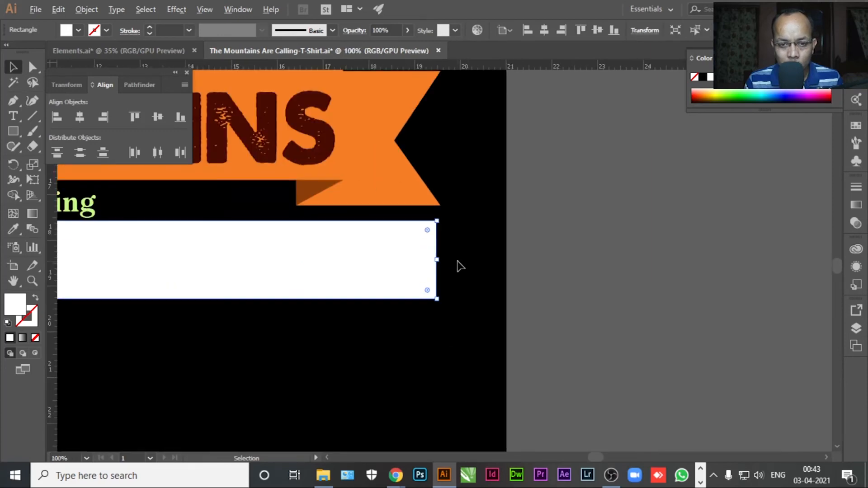
scroll(457, 262, "up", 2)
left_click_drag(428, 276, 422, 260)
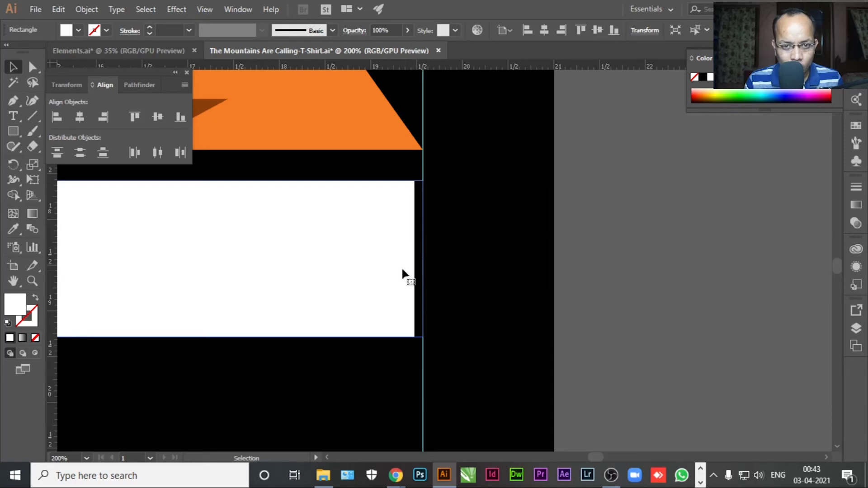
left_click(576, 291)
Recolor "and I am ready to go!" with the dark maroon sampled from the sunset stripe.
scroll(496, 271, "down", 5)
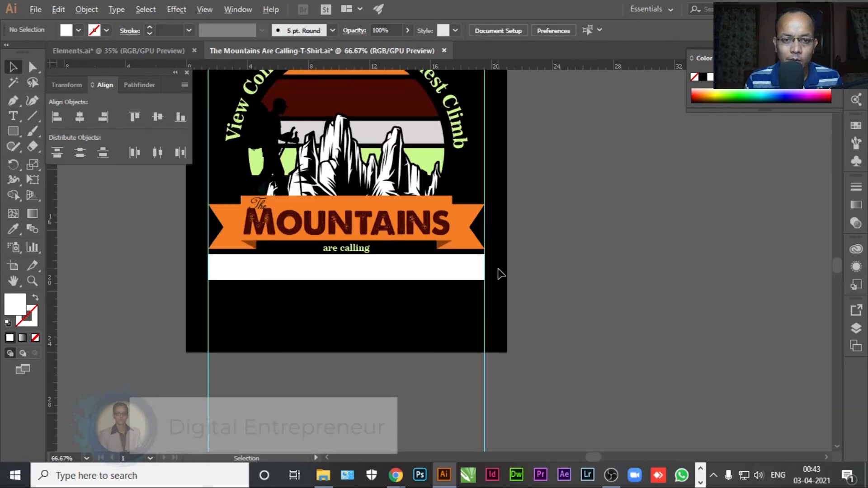
left_click_drag(363, 296, 482, 304)
left_click(243, 161)
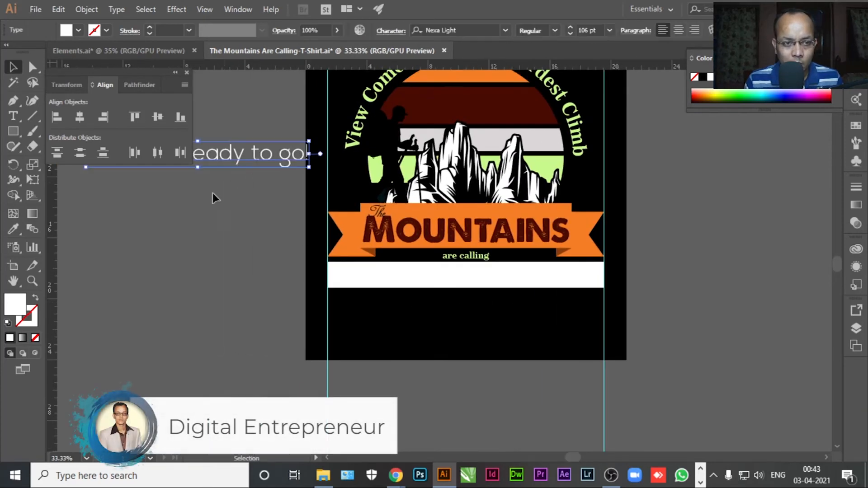
left_click(13, 229)
left_click(451, 96)
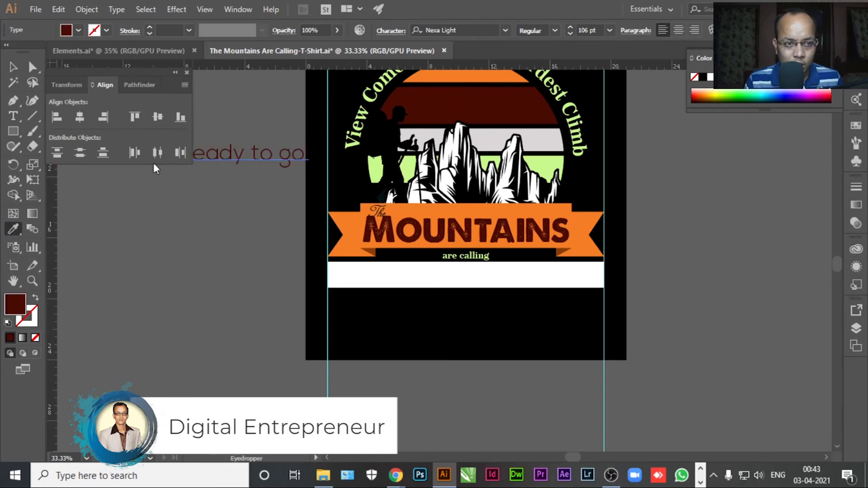
left_click(13, 67)
Position "and I am ready to go!" on the white rectangle and bring it to the front.
left_click_drag(231, 161, 496, 281)
right_click(494, 276)
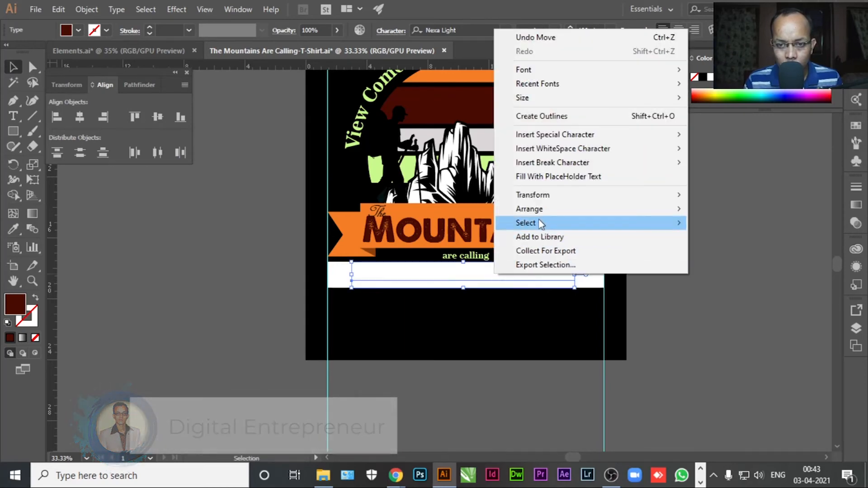
mouse_move(589, 211)
left_click(699, 209)
left_click(715, 208)
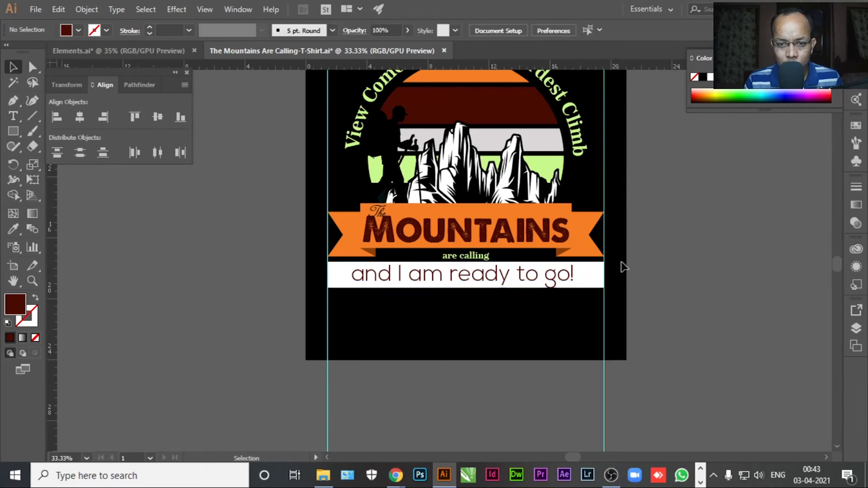
left_click(506, 283)
left_click(662, 260)
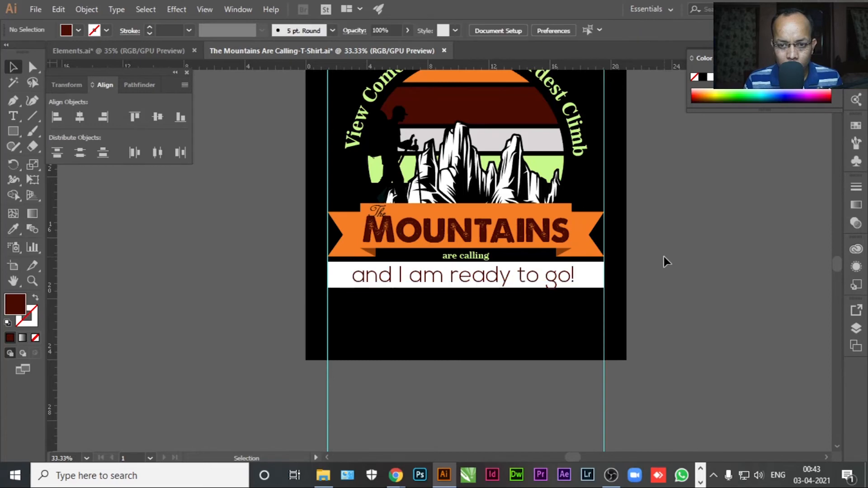
Check which font styles are available for "and I am ready to go!" in Nexa Light.
left_click(528, 280)
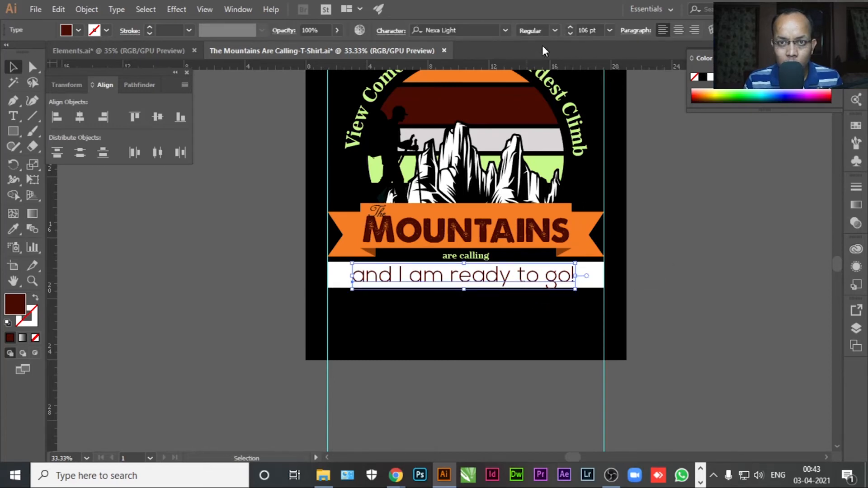
left_click(554, 32)
left_click(554, 31)
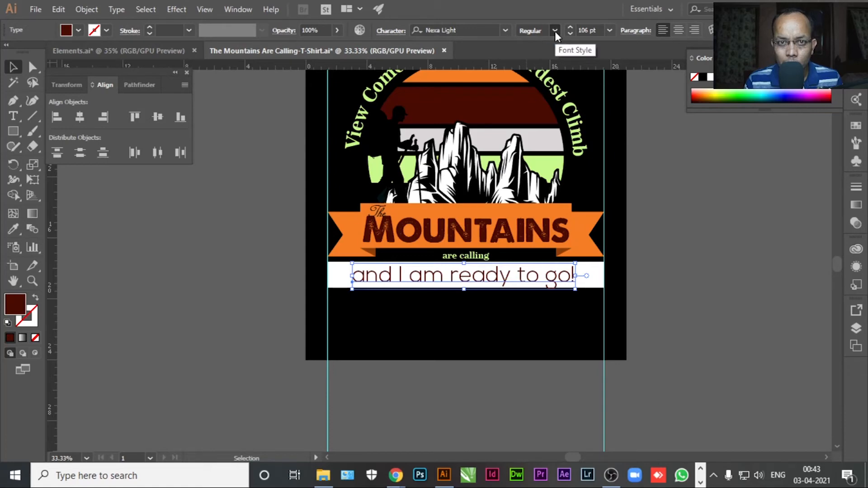
left_click(554, 31)
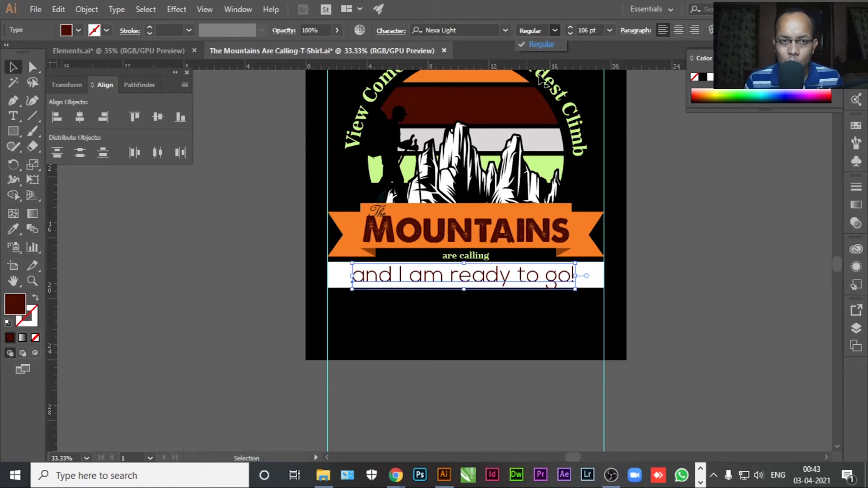
left_click_drag(666, 157, 593, 226)
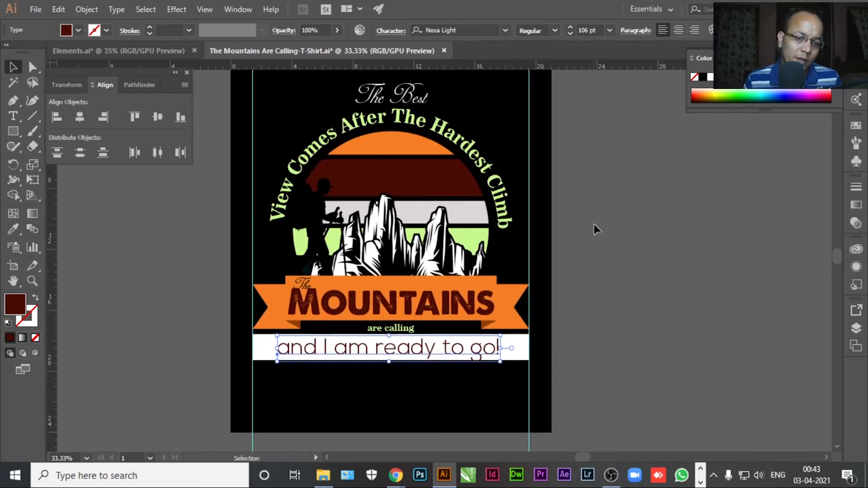
left_click(593, 225)
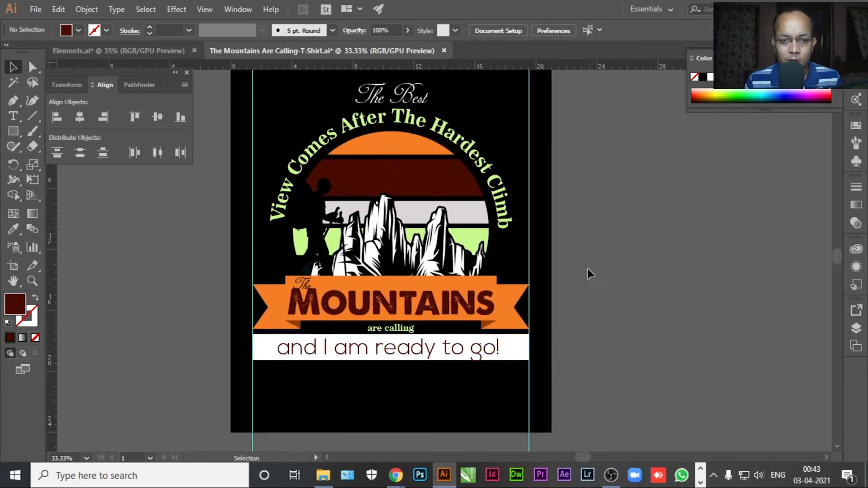
Extend the white rectangle's bottom edge slightly downward so it fully covers the descenders of "and I am ready to go!".
left_click(421, 357)
left_click(394, 360)
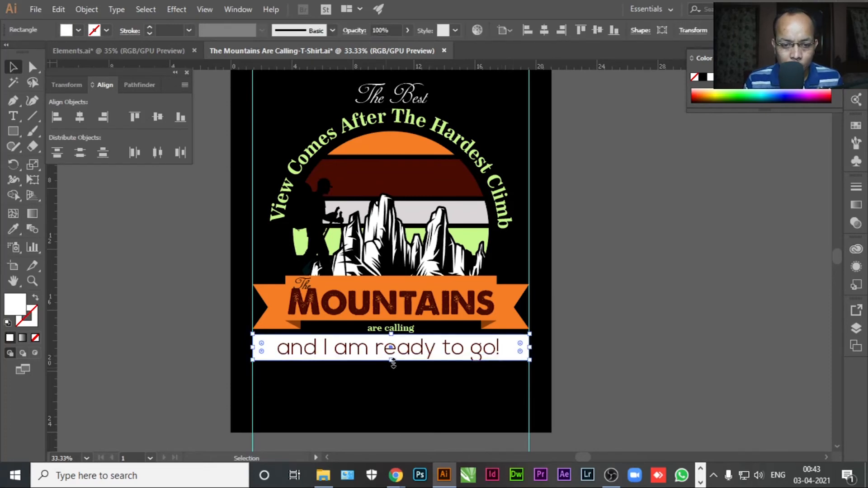
left_click_drag(392, 361, 392, 366)
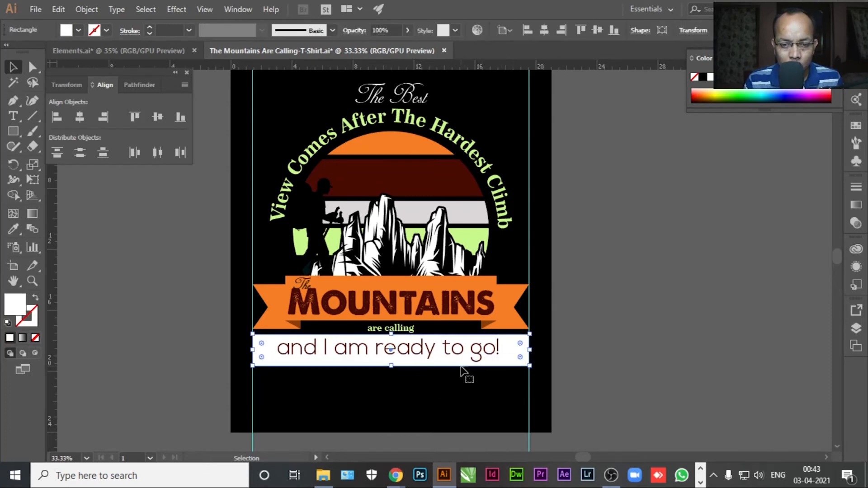
left_click(609, 350)
Align the vertical centers of "and I am ready to go!" and the white rectangle relative to the selection instead of the artboard.
left_click(480, 359)
left_click(510, 360, "shift")
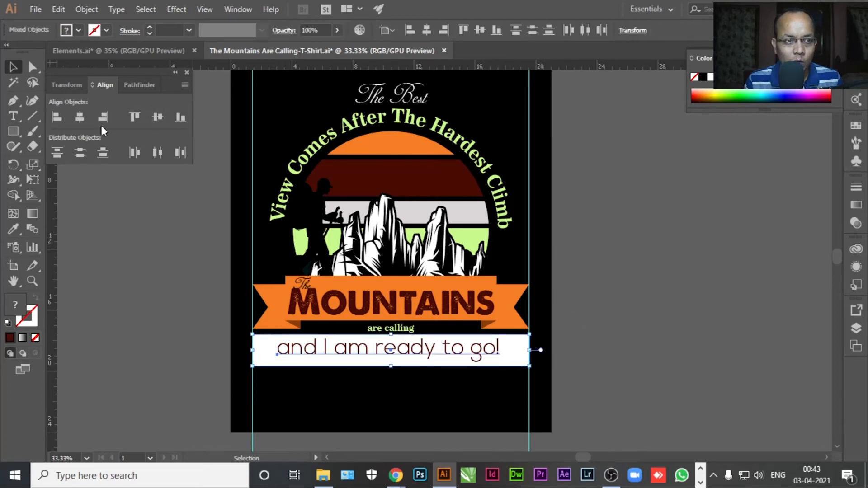
left_click(153, 119)
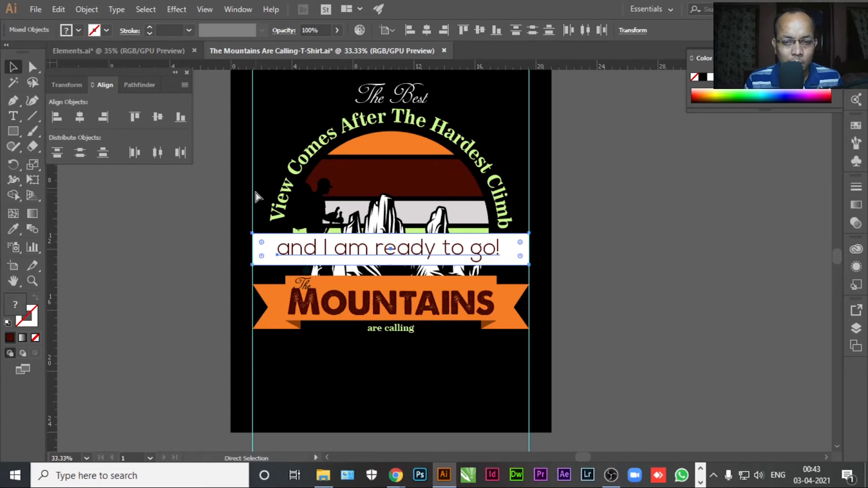
key("ctrl+z")
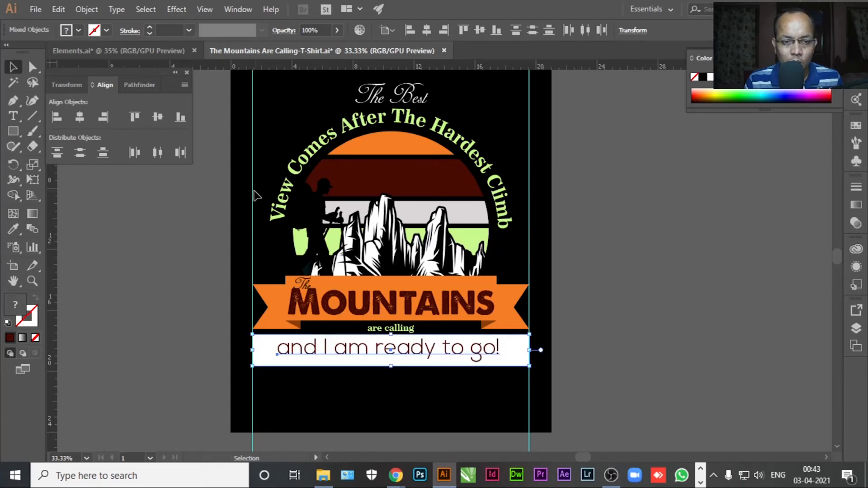
left_click(394, 32)
left_click(401, 47)
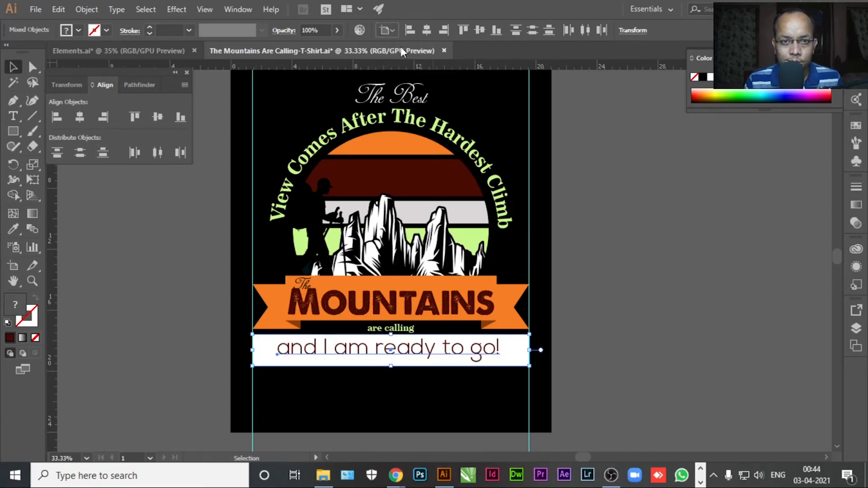
left_click(154, 118)
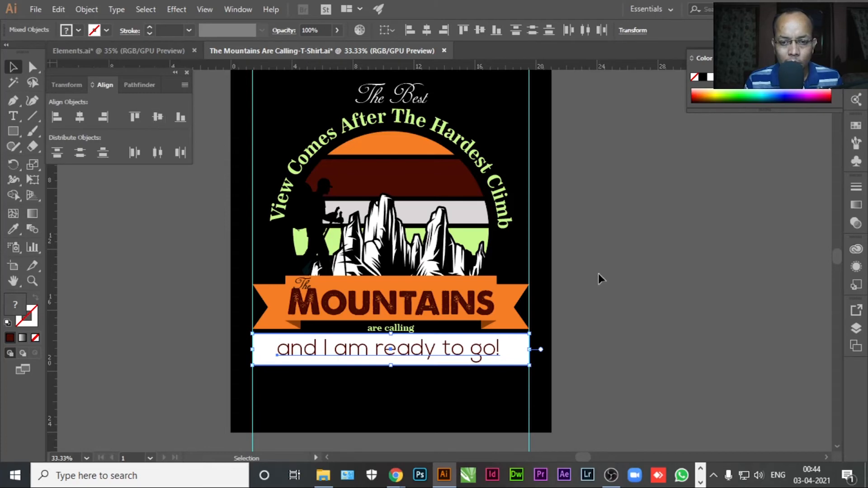
left_click(622, 254)
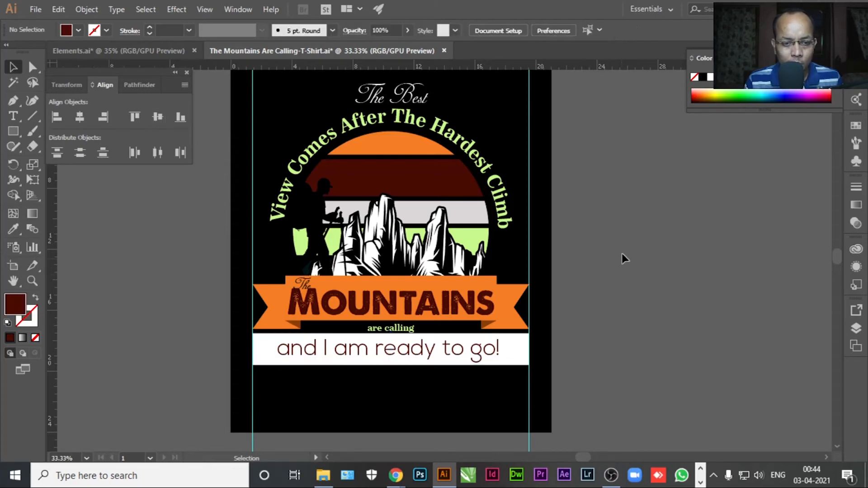
Try the fonts following Nexa Light on "and I am ready to go!", stopping at Niagara Solid.
left_click(403, 357)
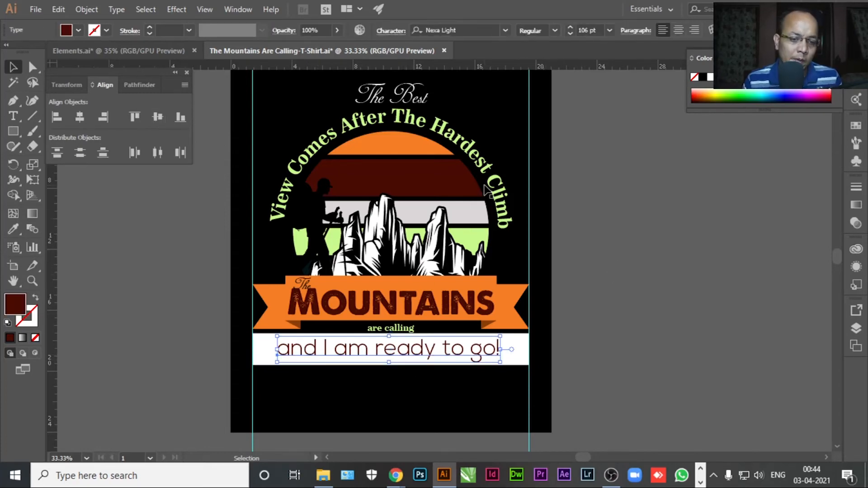
left_click(467, 32)
key("ctrl+a")
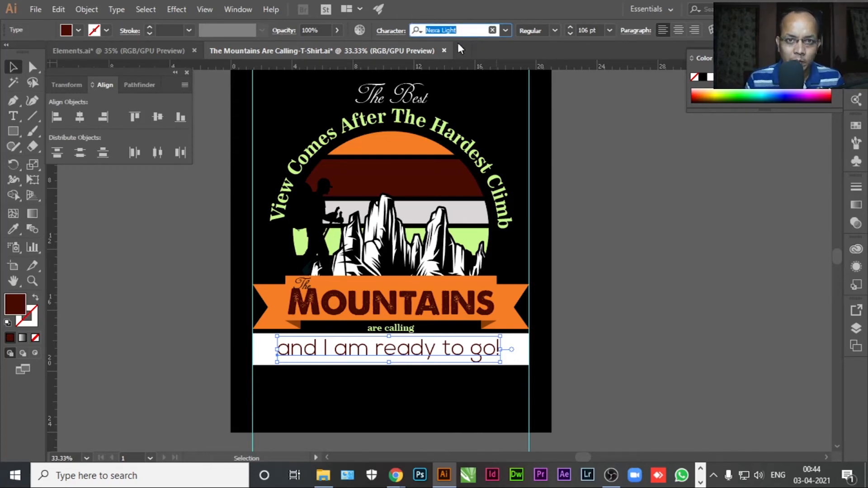
key("Down")
key("Down")
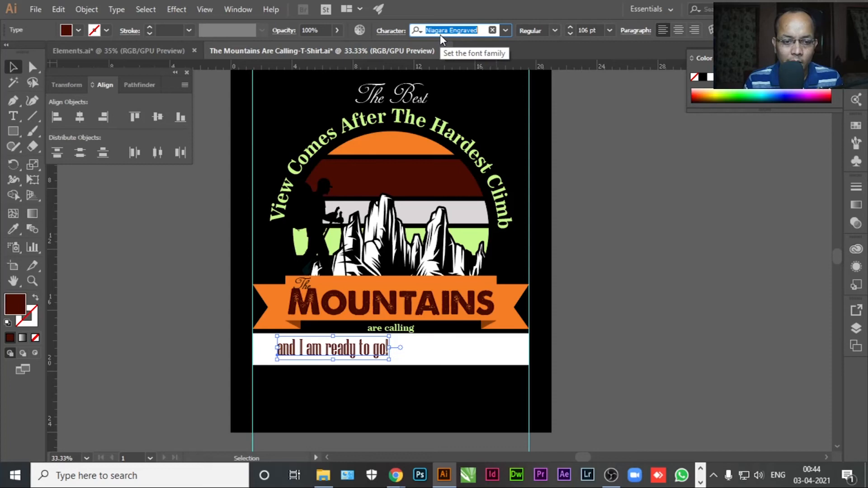
key("Down")
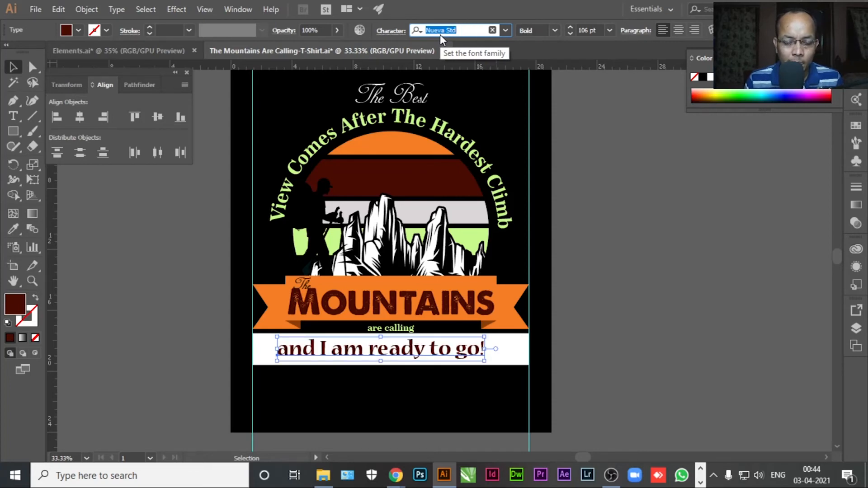
key("Up")
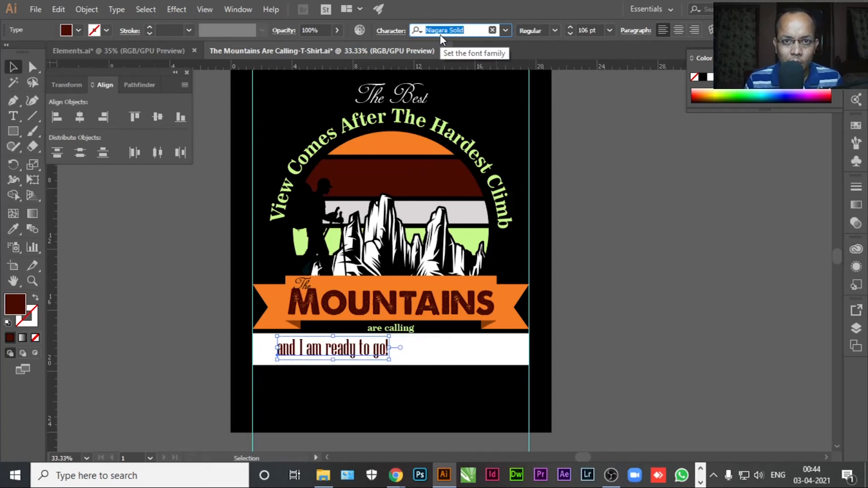
Enlarge "and I am ready to go!" to 159 pt, then undo the last few size increases.
left_click(571, 27)
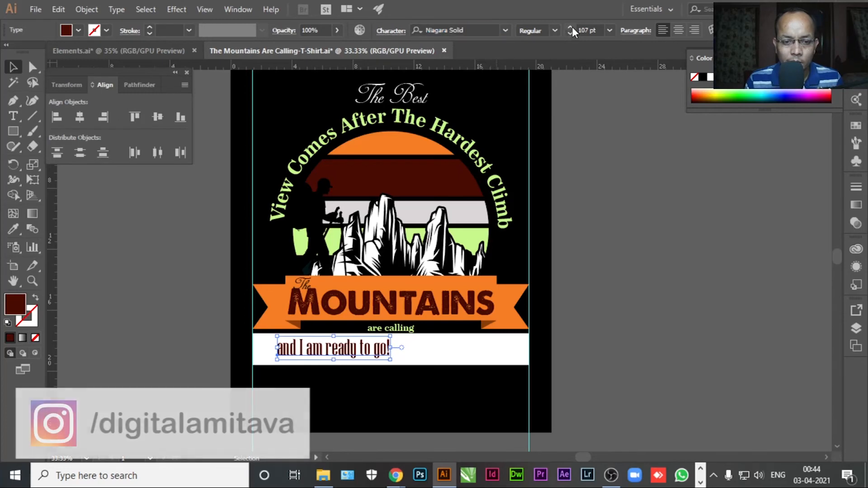
left_click_drag(571, 27, 571, 27)
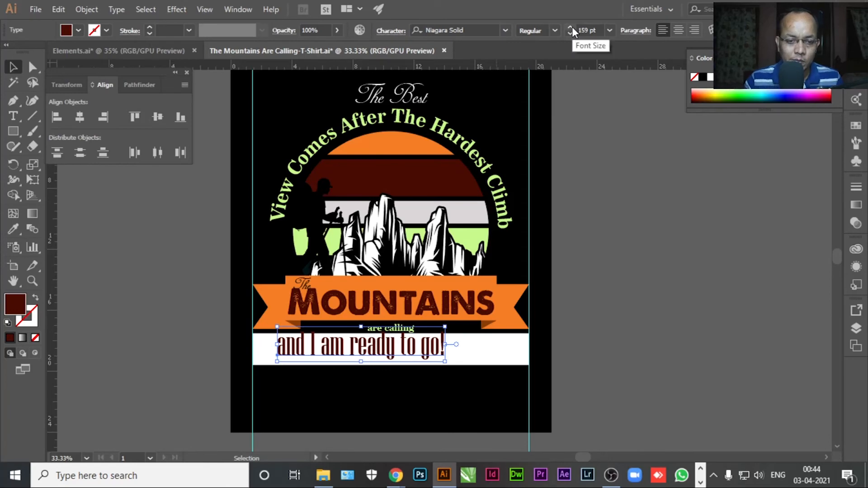
left_click(472, 31)
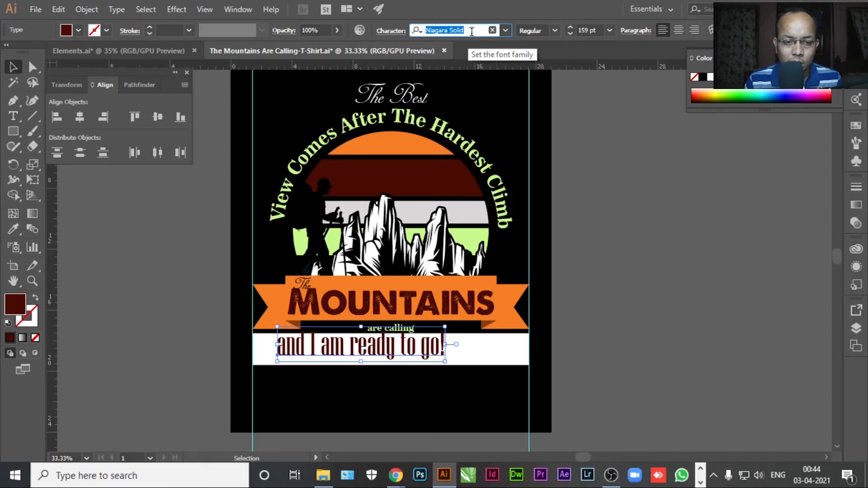
key("ctrl+z")
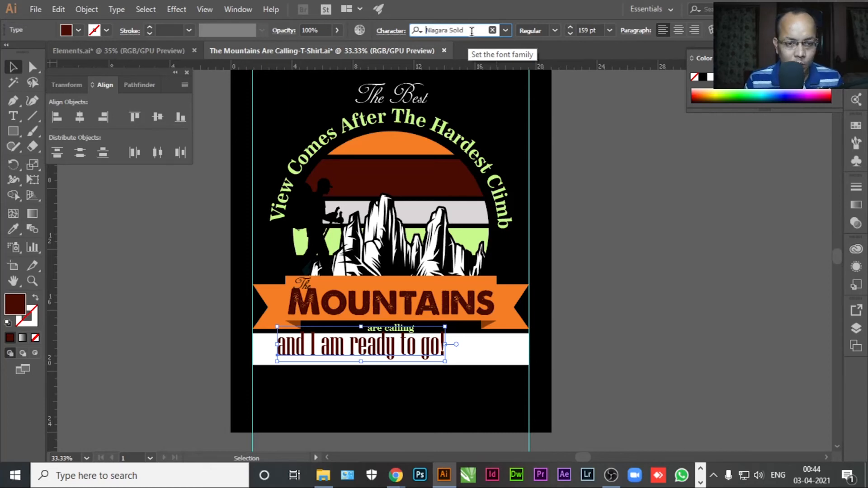
left_click(610, 135)
key("ctrl+z")
key("ctrl+z")
key("ctrl+z")
key("ctrl+z")
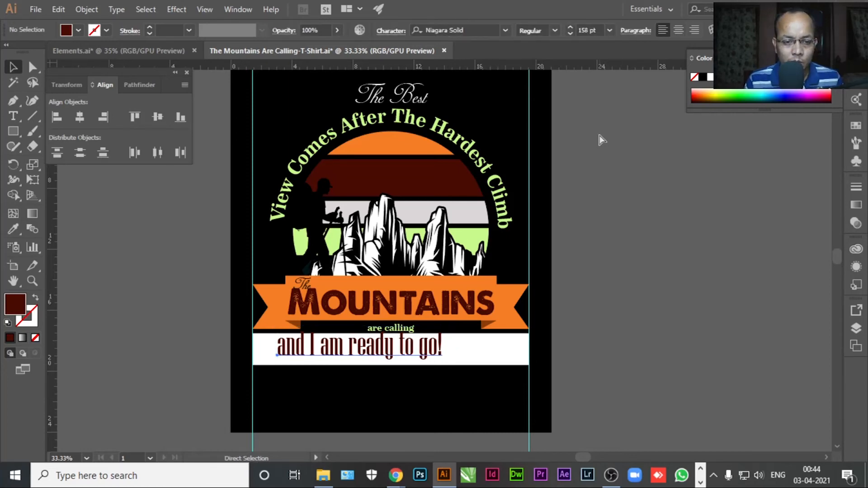
Change the font of "and I am ready to go!" to Old English Text MT and move the text over the white rectangle.
left_click(453, 32)
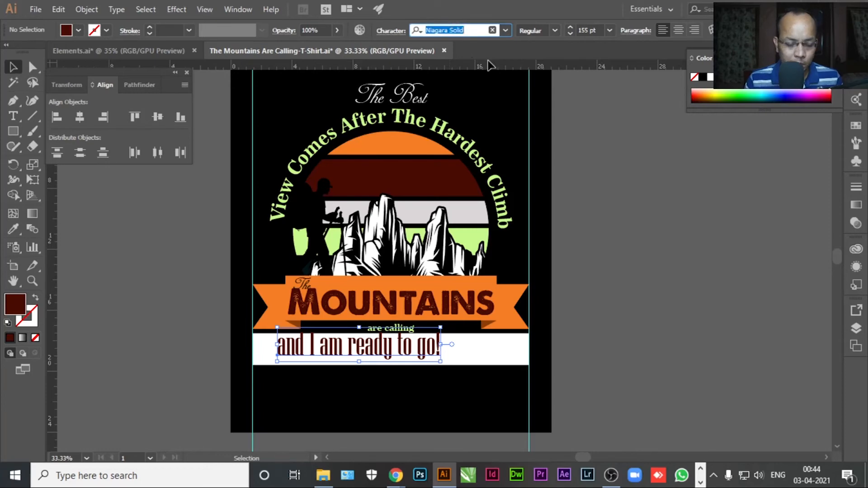
key("Down")
key("Down")
key("Down")
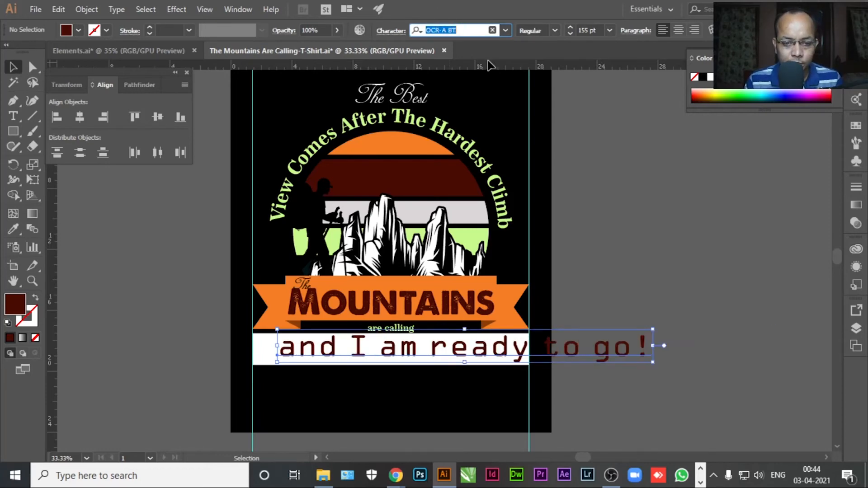
key("Down")
key("Down")
key("Down")
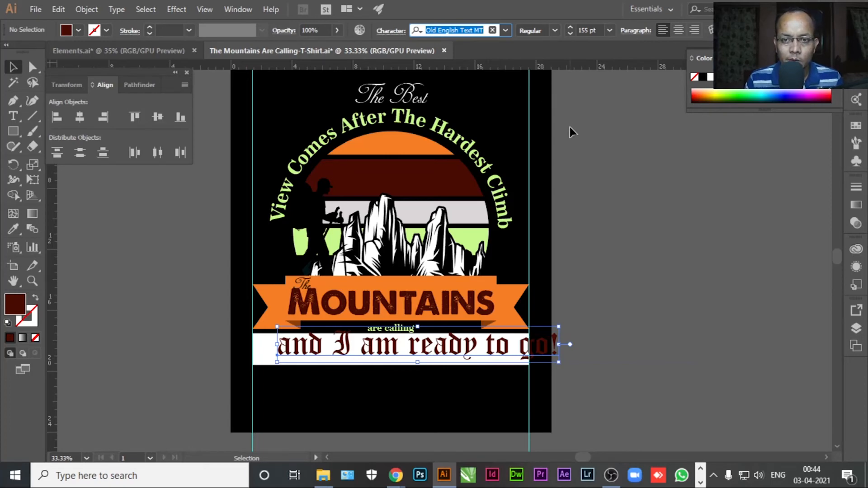
left_click(584, 158)
left_click(462, 357)
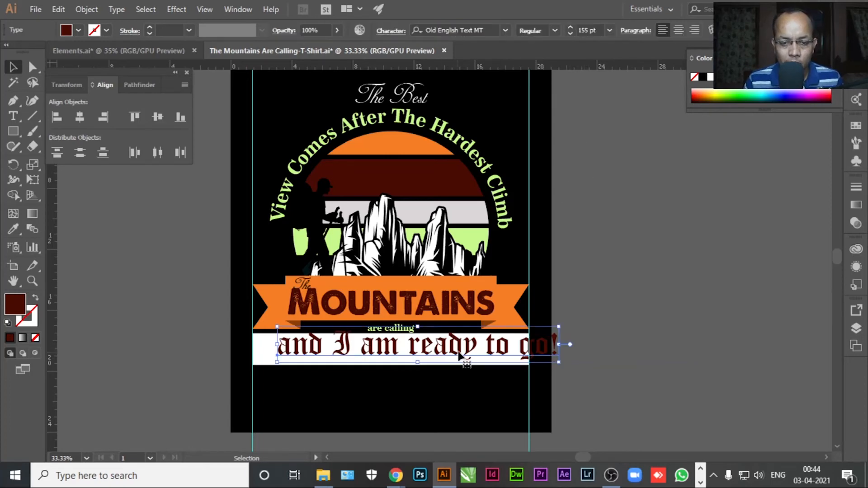
left_click_drag(459, 353, 432, 357)
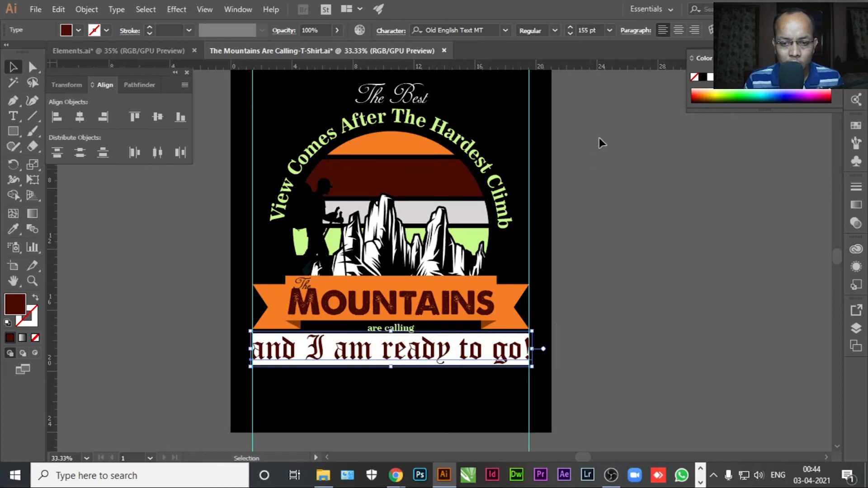
Reduce the font size of "and I am ready to go!" to 141 pt so it fits within the white rectangle.
left_click(570, 34)
left_click(571, 34)
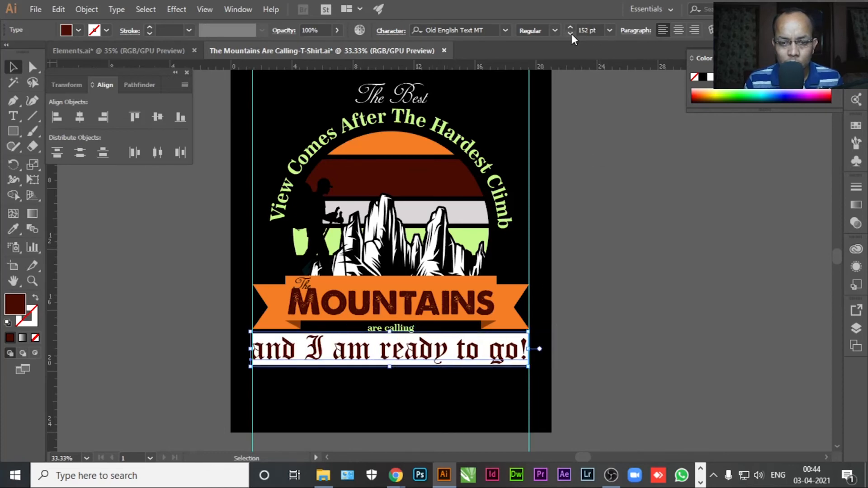
left_click(570, 34)
left_click(570, 34)
left_click(570, 34)
left_click(571, 34)
left_click(571, 34)
left_click(570, 34)
left_click(570, 33)
left_click(570, 34)
left_click(570, 34)
left_click(570, 34)
left_click(570, 34)
Center "and I am ready to go!" horizontally and vertically on the white rectangle and group the two objects.
left_click_drag(425, 357, 434, 355)
left_click_drag(524, 341, 587, 353)
left_click(586, 353)
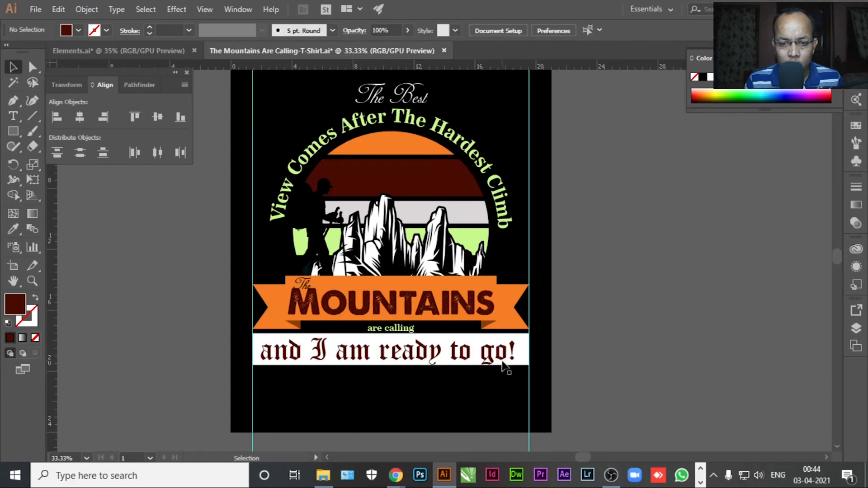
left_click_drag(502, 358, 512, 358)
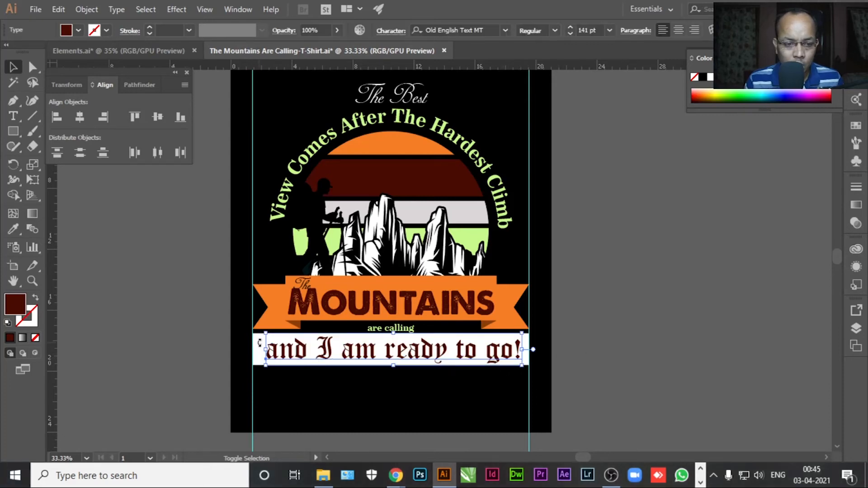
left_click(77, 115)
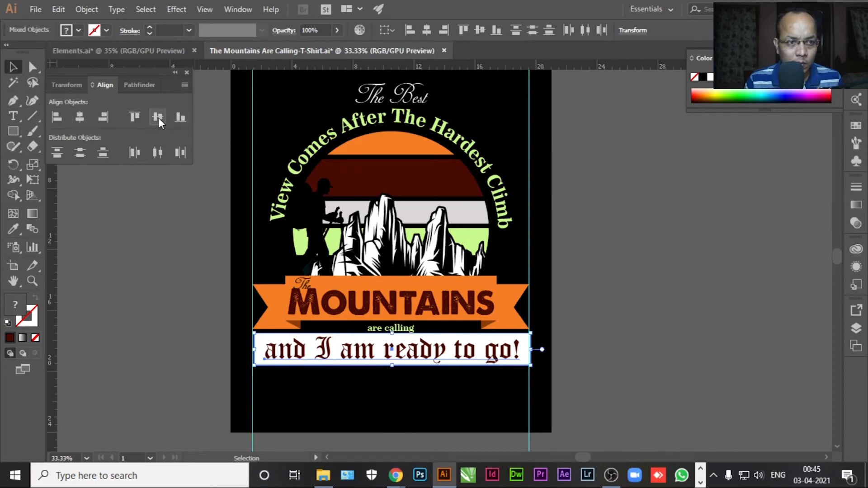
left_click(600, 262)
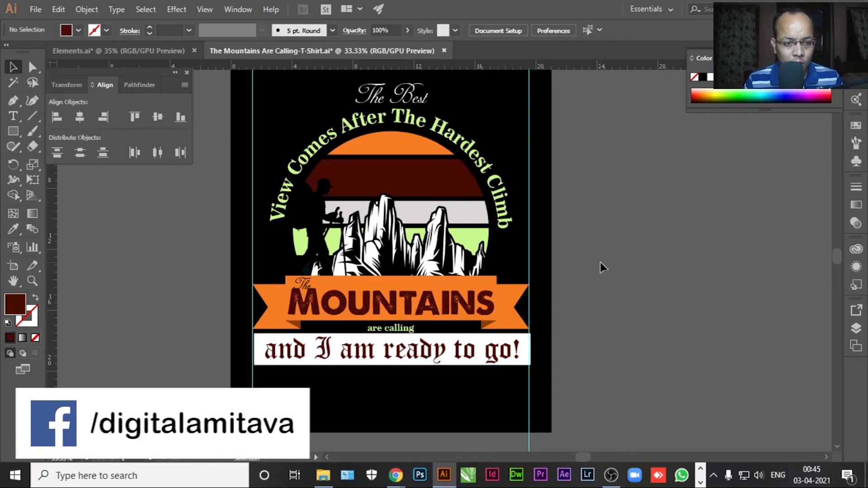
Align the "and I am ready to go!" group to the artboard and center it horizontally.
left_click(284, 346)
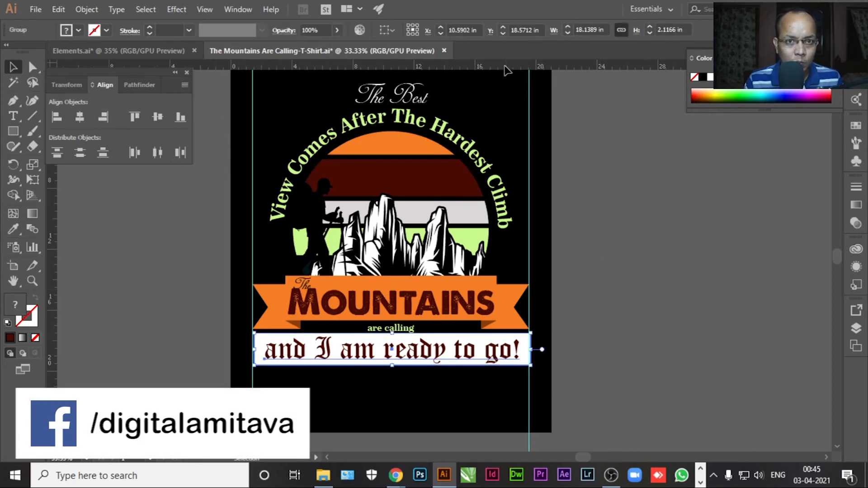
left_click(393, 30)
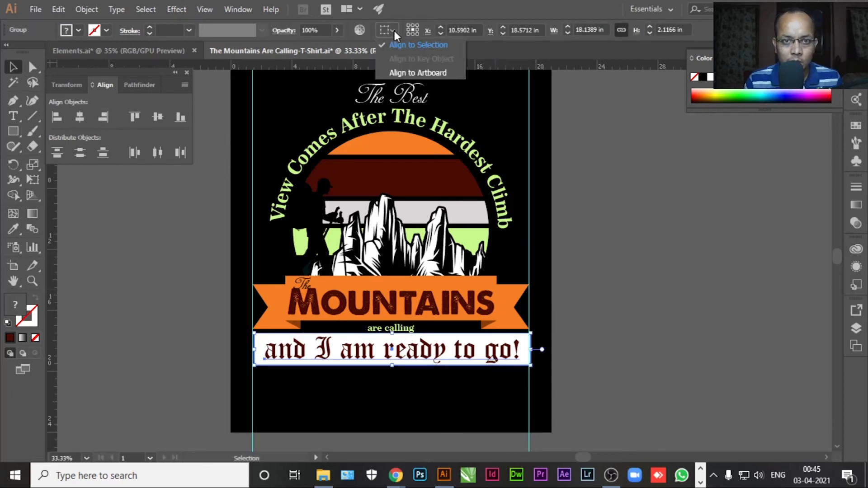
left_click(405, 74)
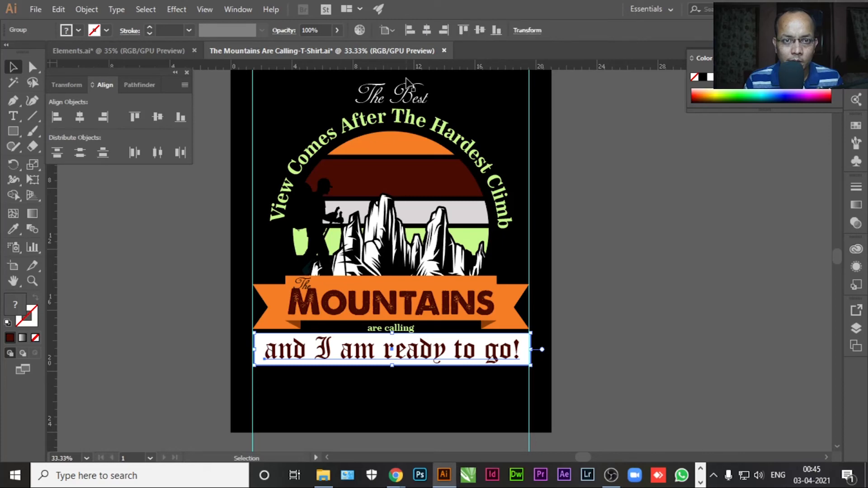
left_click(77, 118)
left_click(631, 309)
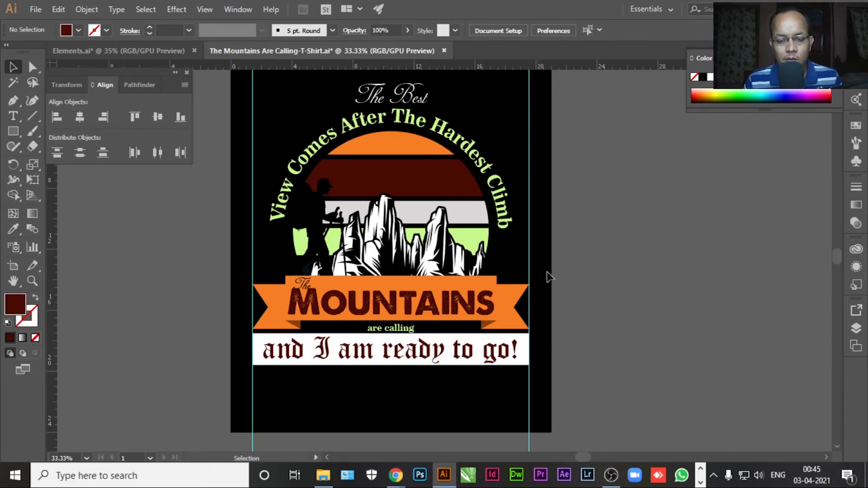
left_click(400, 330)
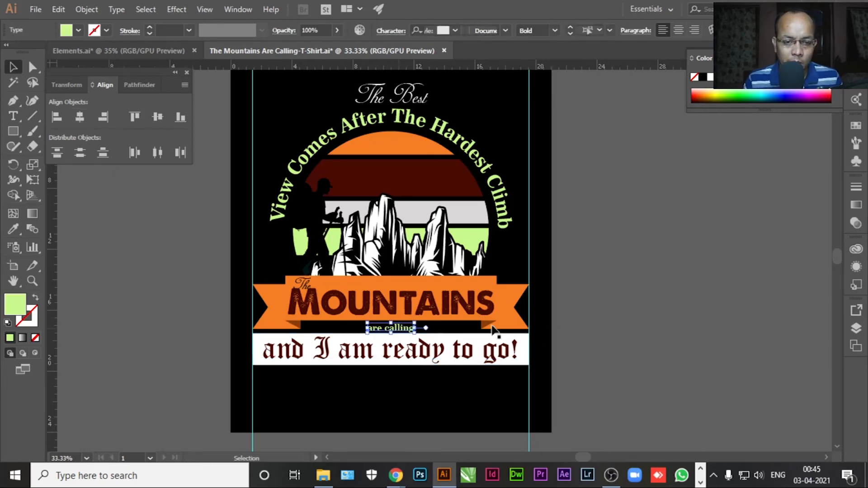
left_click(546, 316)
Save The Mountains Are Calling-T-Shirt.ai and accept the font-embedding notice.
left_click_drag(588, 246, 663, 261)
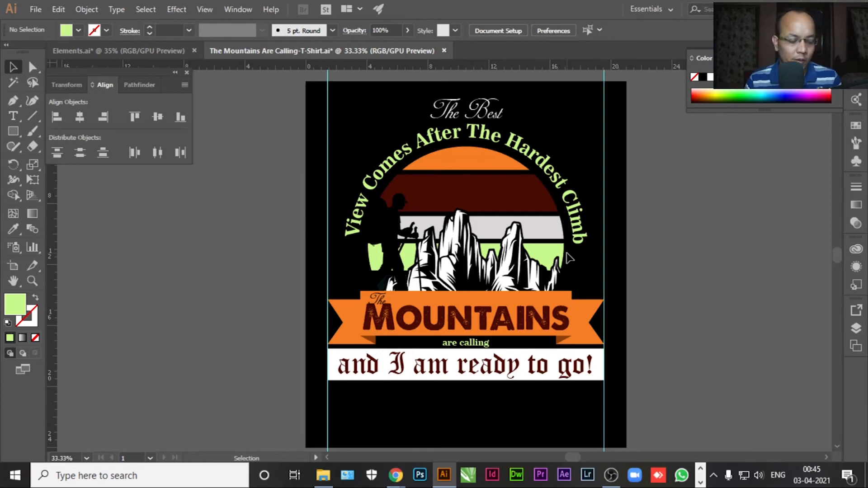
key("a")
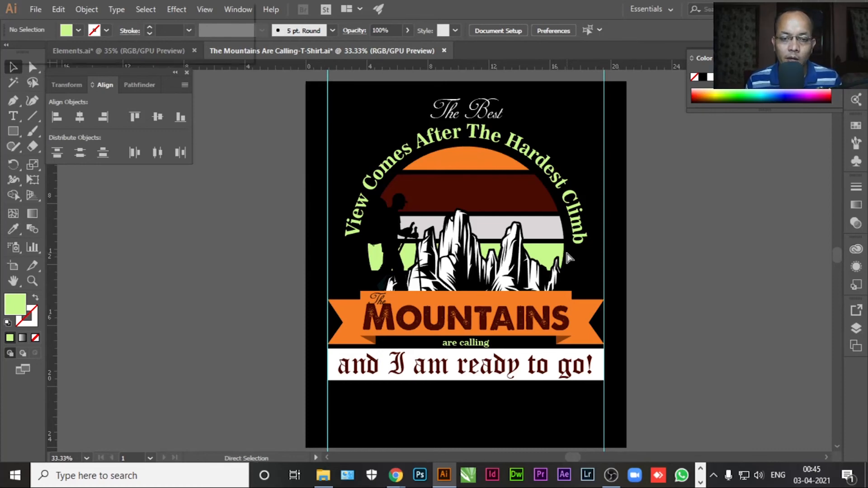
key("ctrl+s")
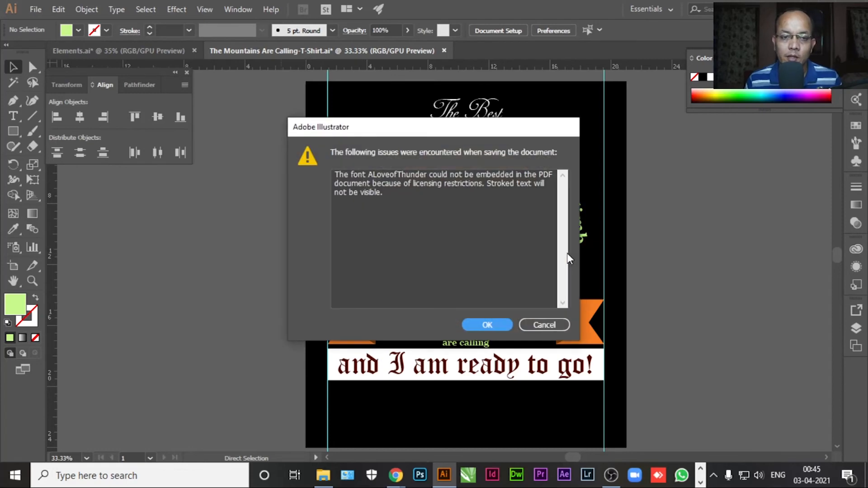
left_click(487, 325)
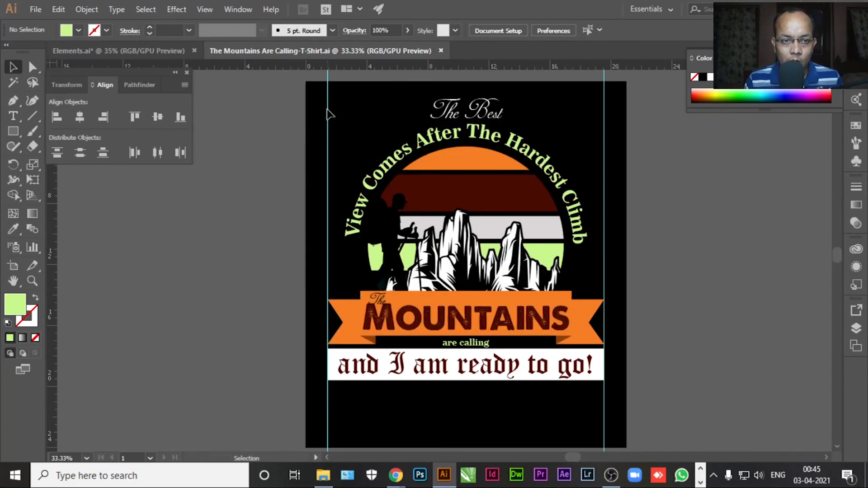
Clear all guides from the T-shirt document.
left_click(206, 12)
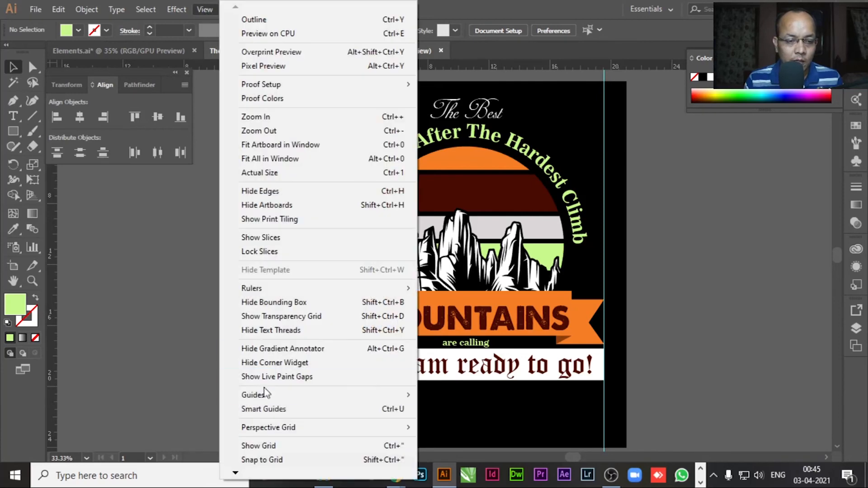
mouse_move(264, 395)
left_click(461, 451)
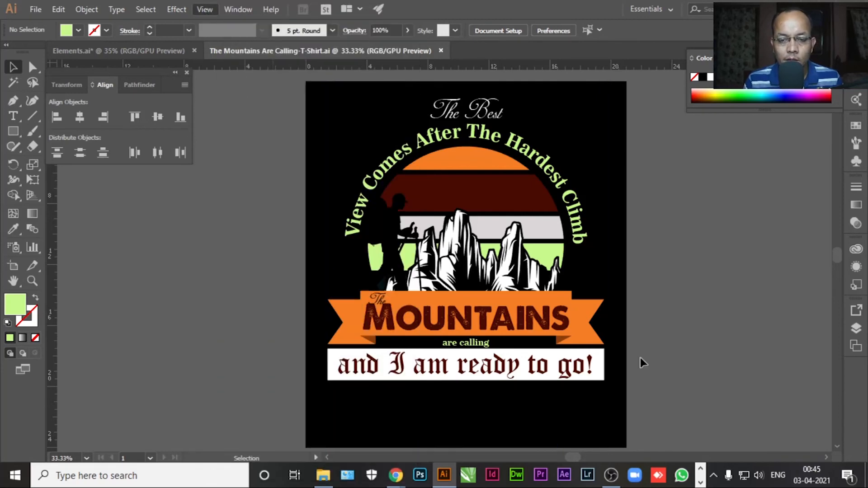
Group the "The" and "Mountains" text with the orange ribbon banner.
left_click(379, 301)
left_click(387, 326, "shift")
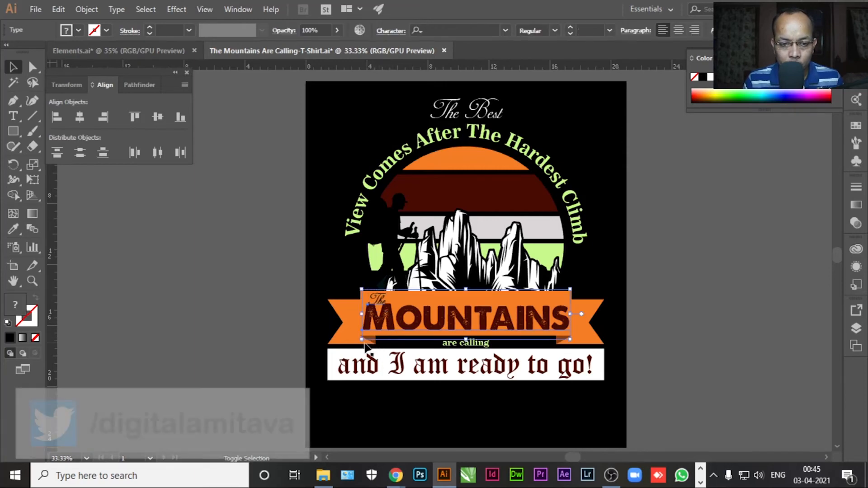
left_click(343, 340, "shift")
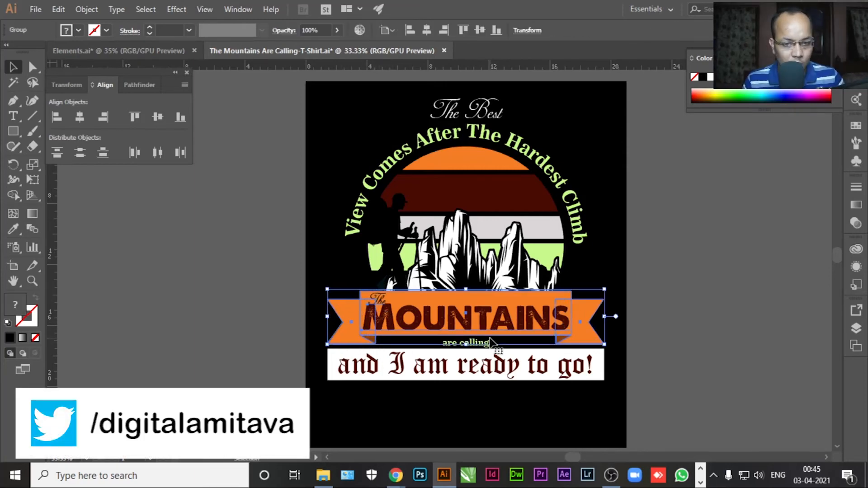
left_click(698, 319)
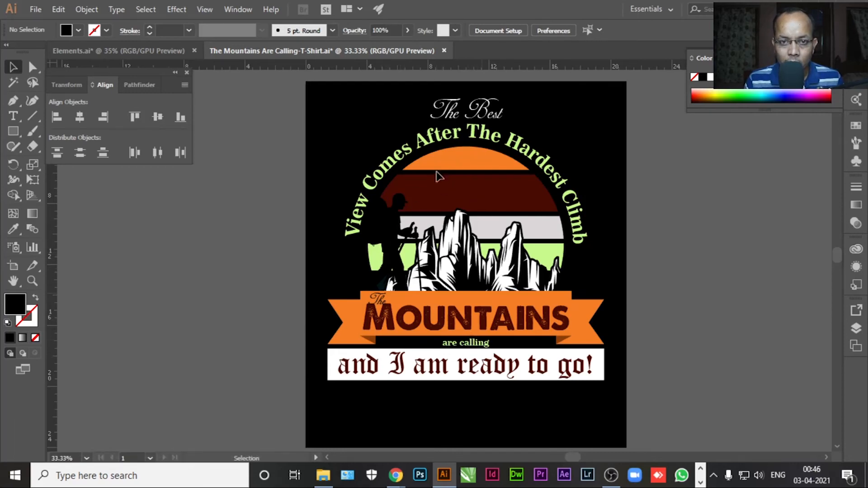
Center "The Best", the arched text, the banner and the slogan strip horizontally on the artboard, and save the document.
left_click(480, 115)
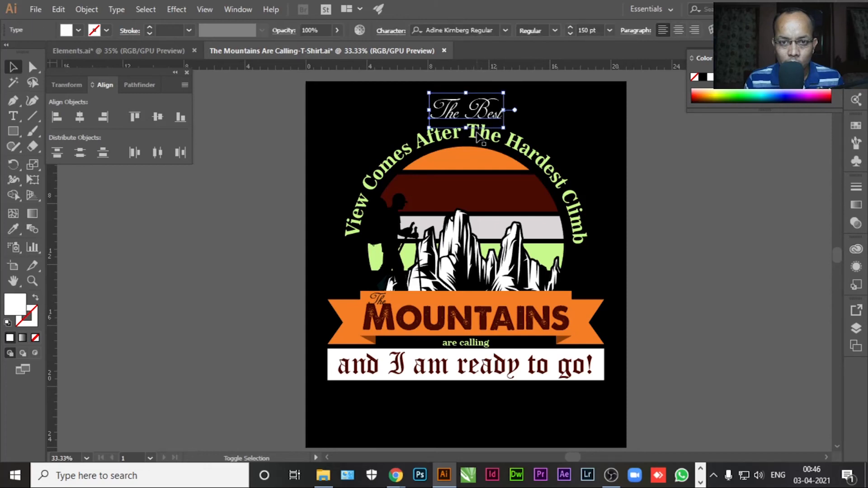
left_click(517, 147, "shift")
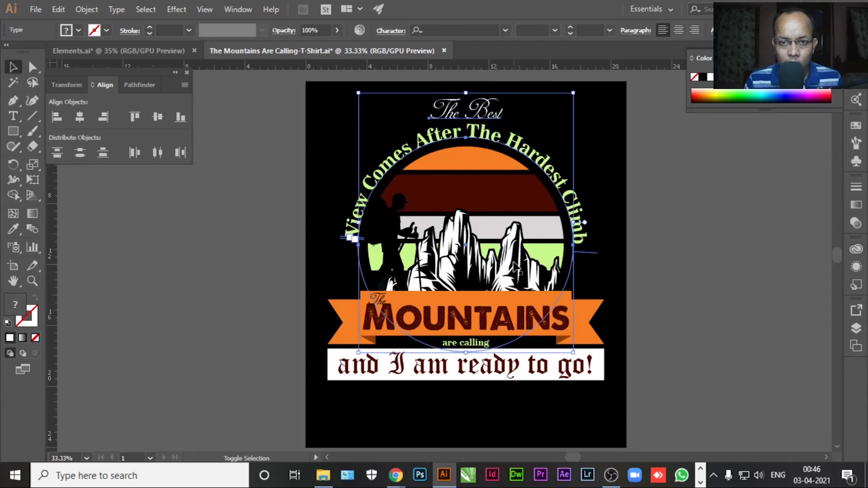
left_click(484, 330, "shift")
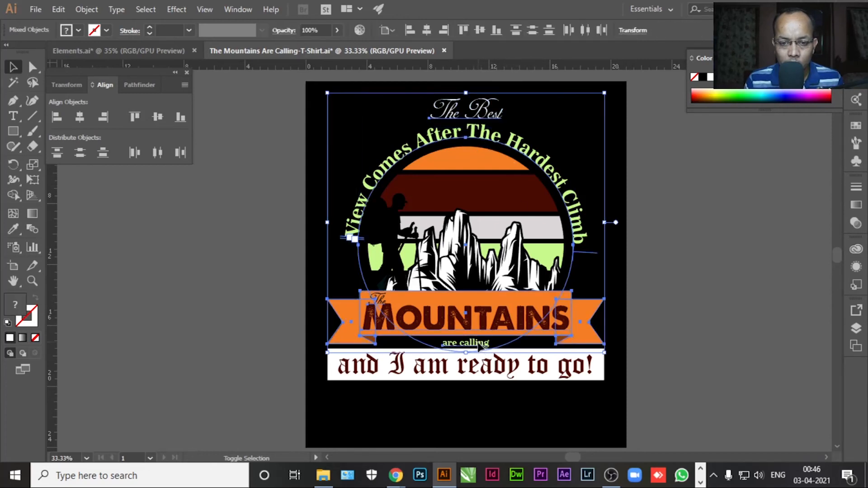
left_click(479, 366, "shift")
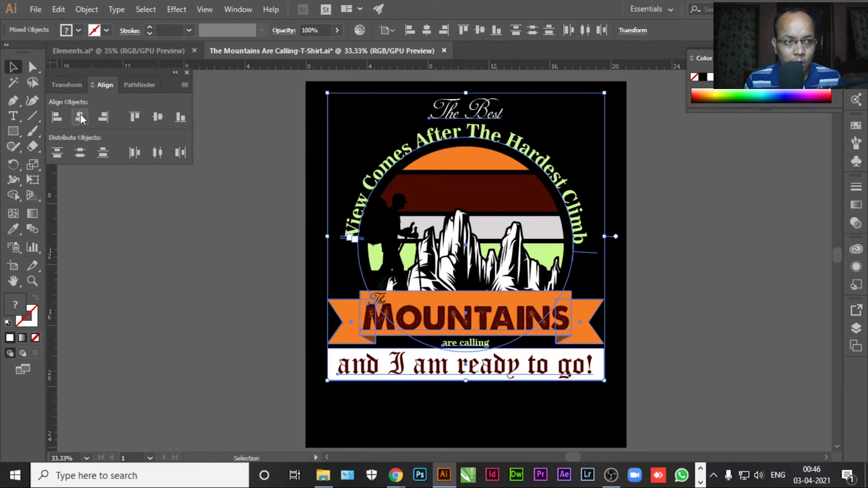
left_click(681, 220)
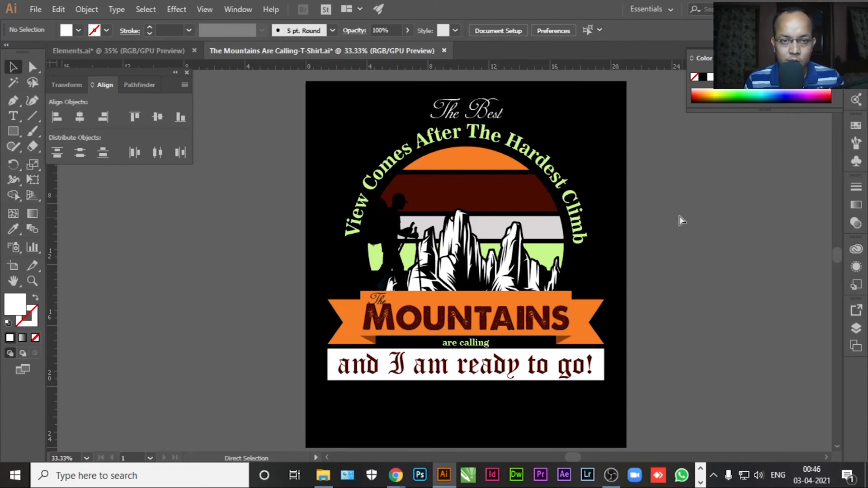
key("ctrl+s")
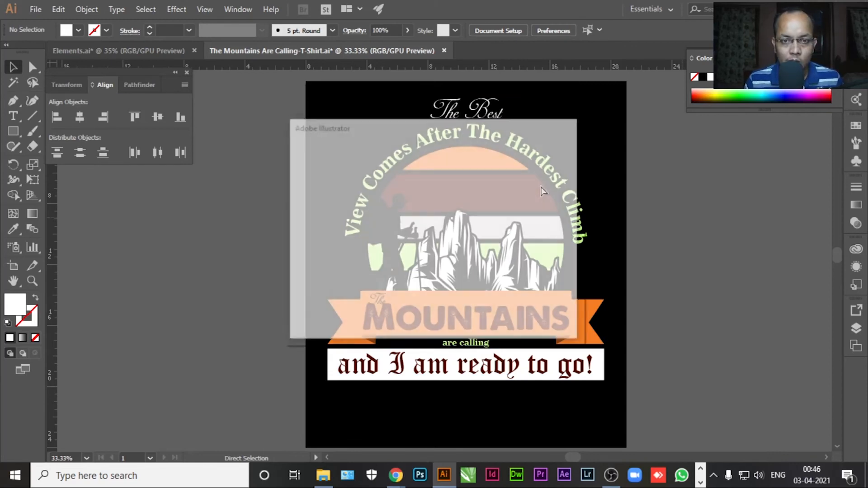
left_click(488, 323)
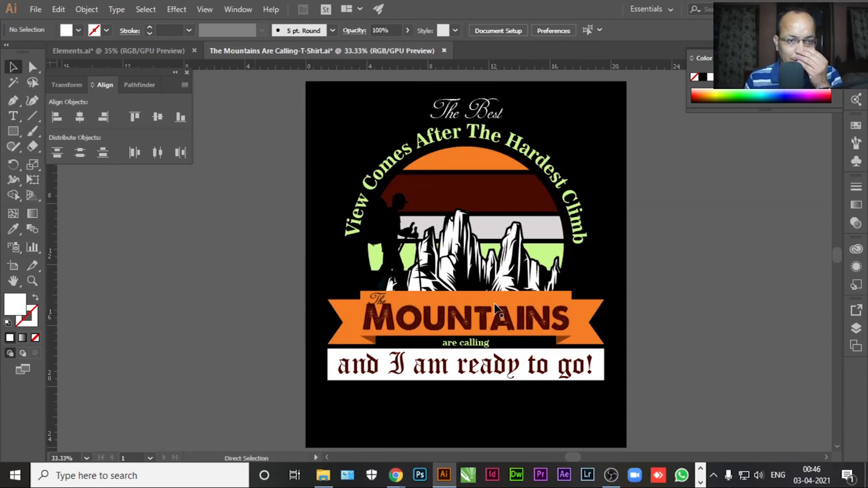
Group all the artwork and center the group vertically on the artboard.
key("ctrl")
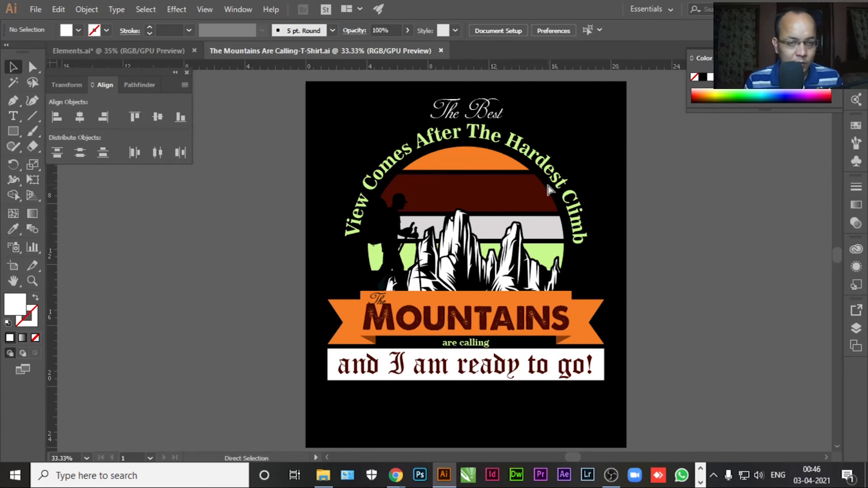
key("ctrl+a")
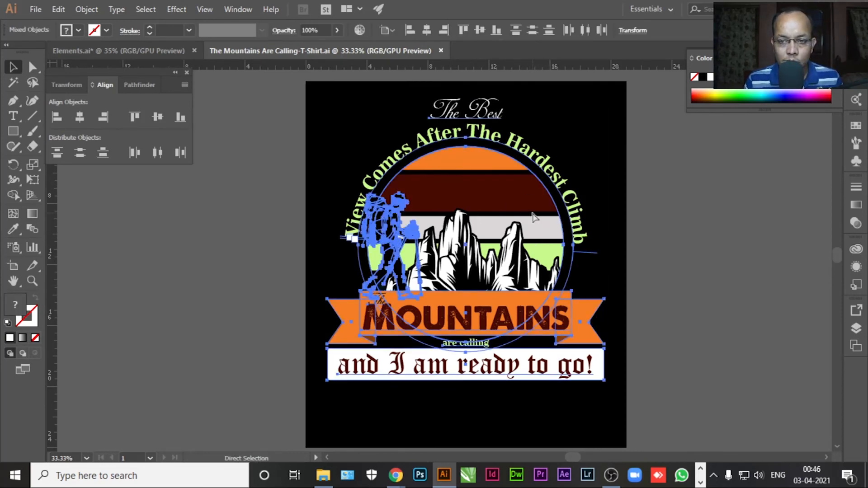
key("ctrl+g")
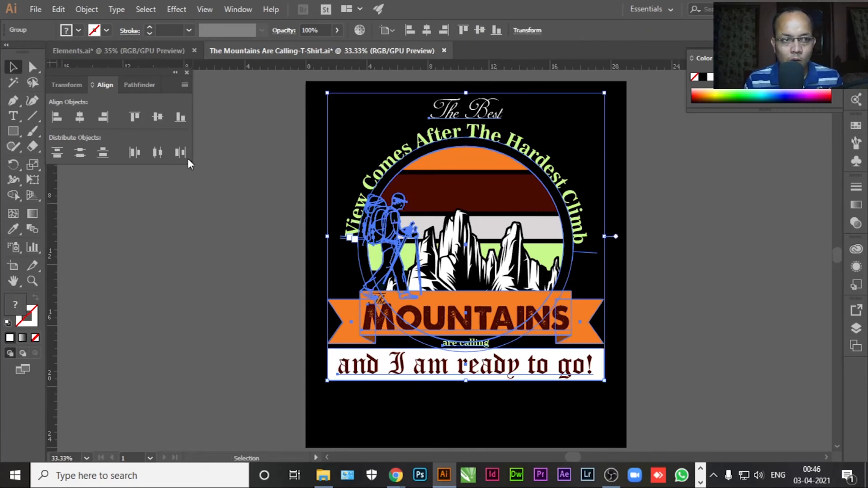
left_click(161, 122)
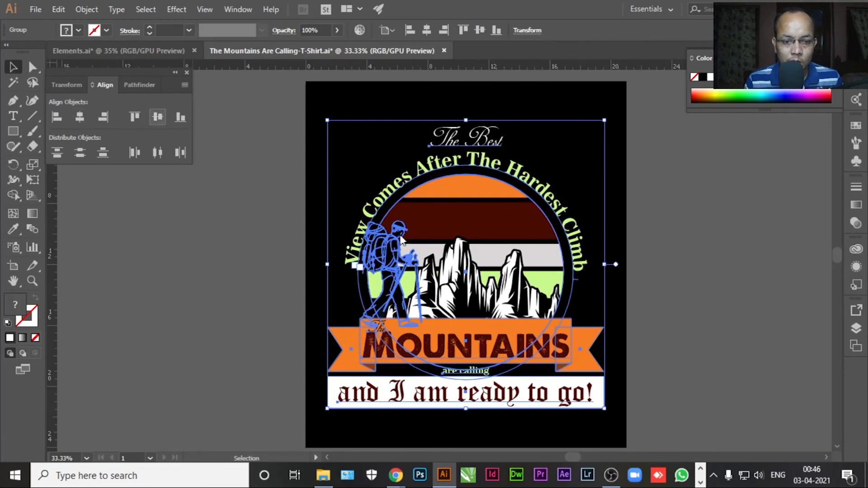
Enlarge the artwork group proportionally about its center until it nearly fills the artboard's width.
left_click_drag(606, 121, 620, 97)
left_click(651, 229)
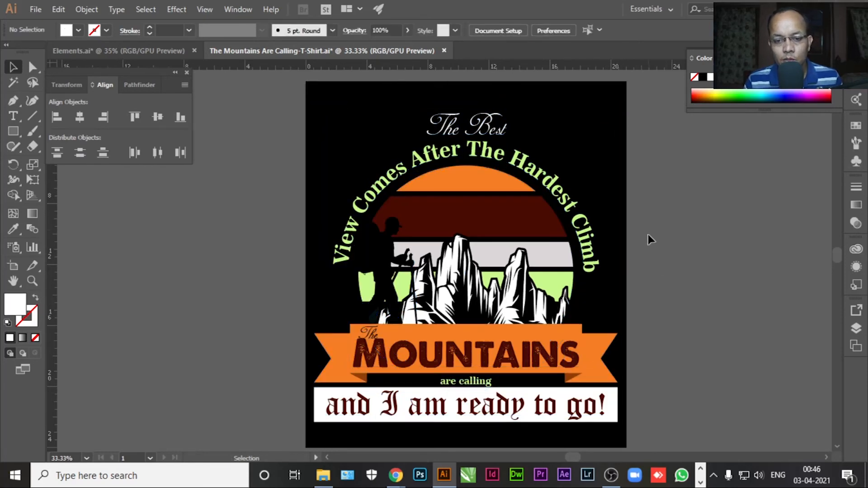
left_click_drag(668, 275, 635, 266)
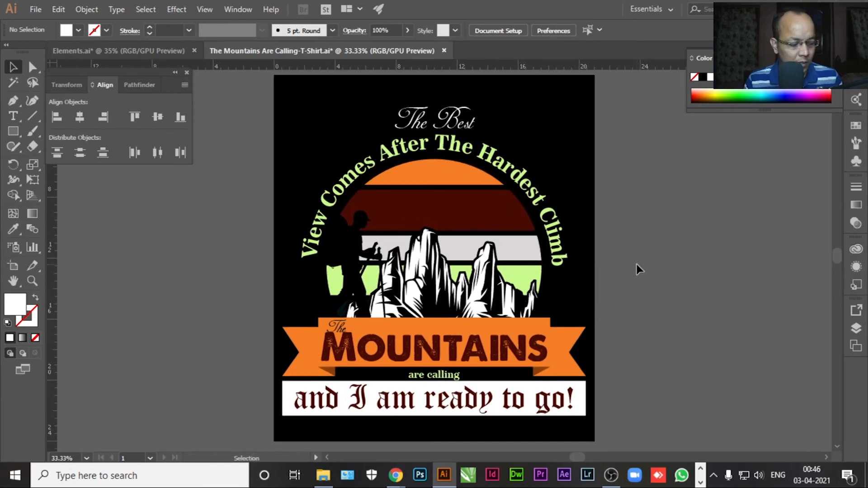
Preview the finished T-shirt design in full-screen mode with the panels hidden, and bring the panels back.
key("Tab")
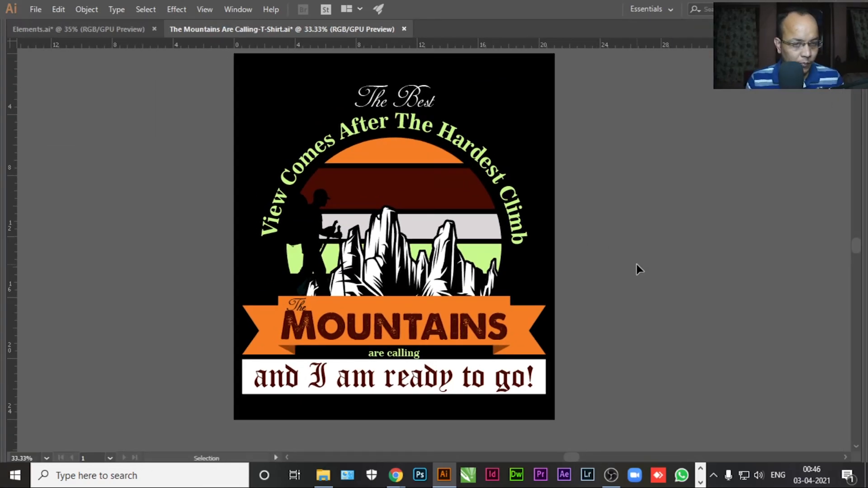
key("f")
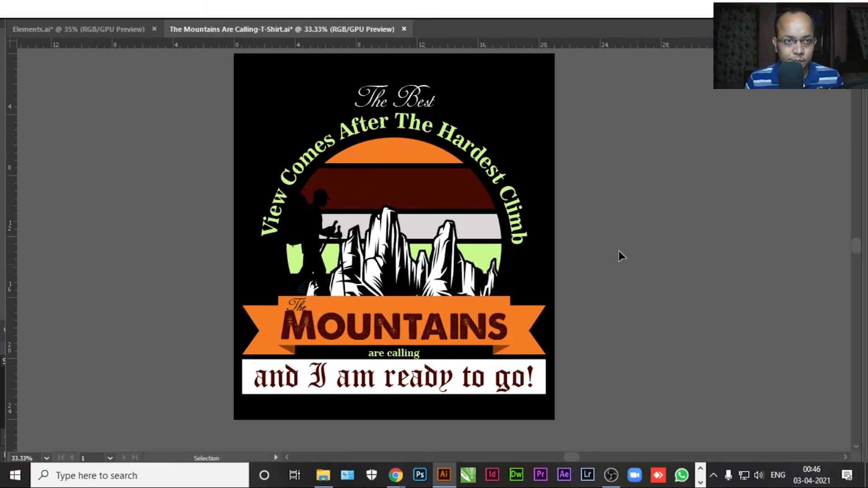
left_click_drag(610, 248, 681, 273)
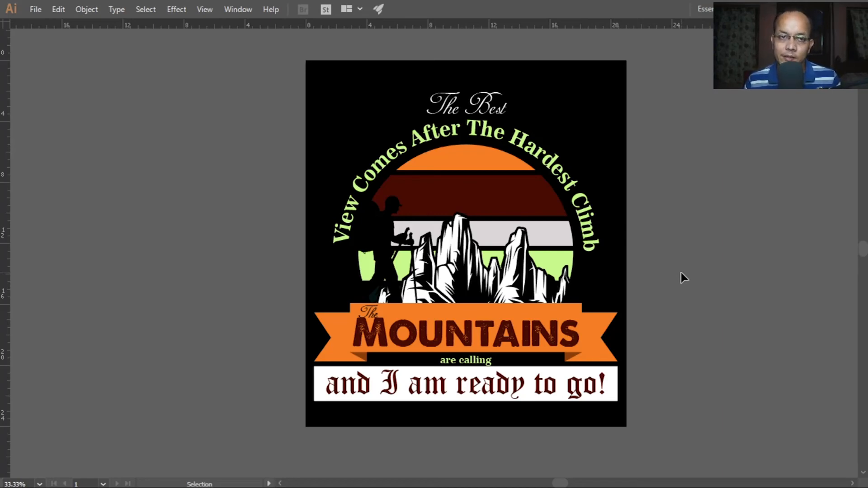
key("Tab")
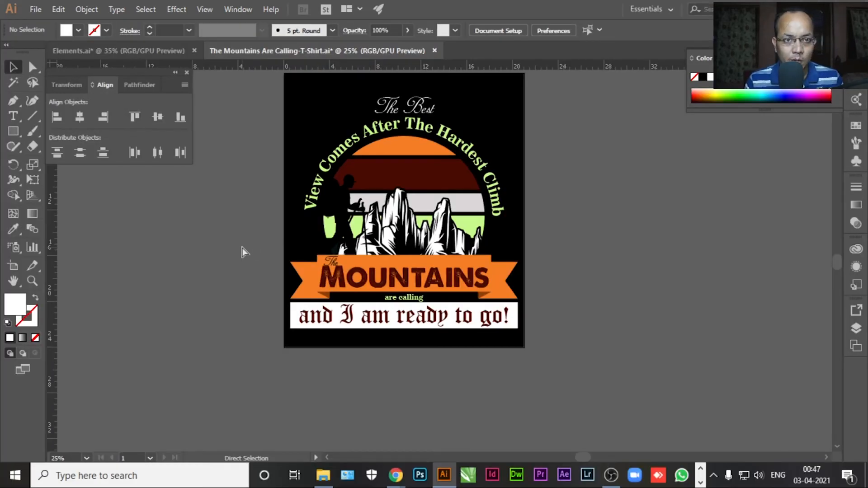
Save the T-shirt document with the enlarged artwork, accepting the font-embedding notice.
key("ctrl+s")
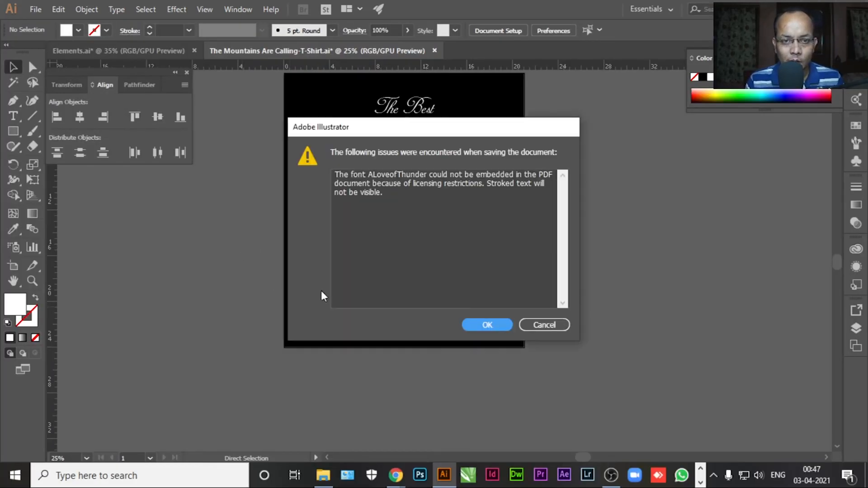
left_click(482, 325)
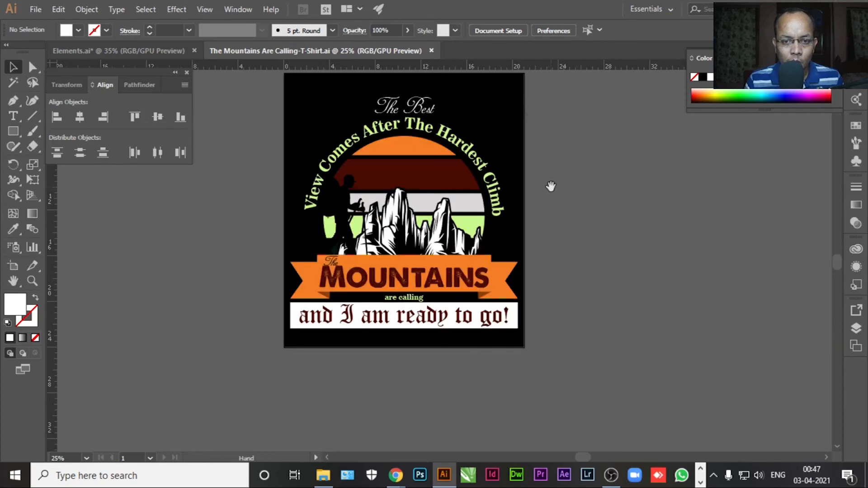
Unlock all objects and delete the black background rectangle behind the T-shirt artwork.
left_click_drag(548, 186, 612, 209)
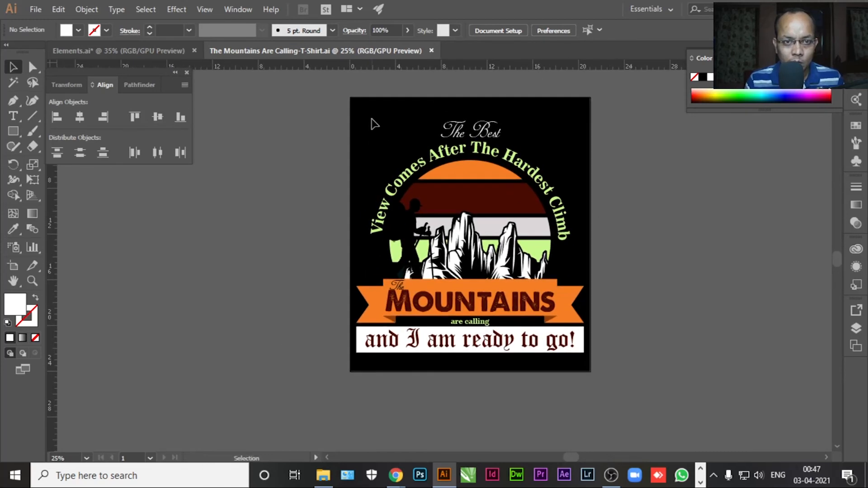
left_click(85, 10)
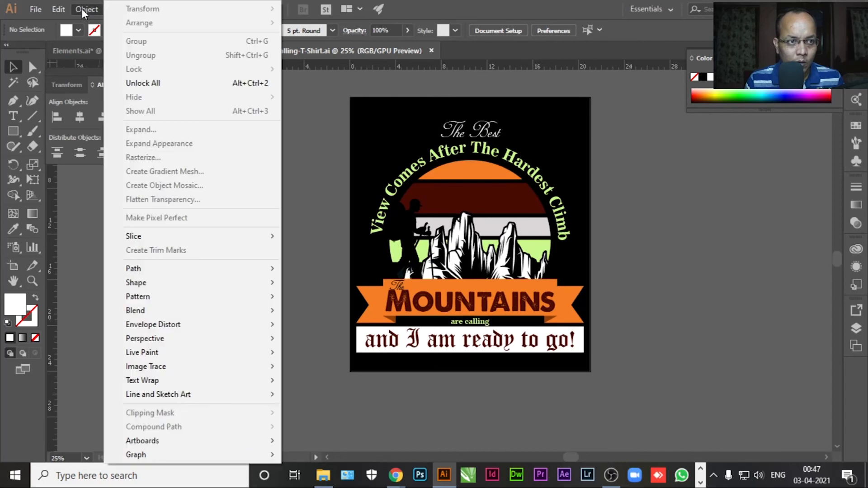
left_click(143, 82)
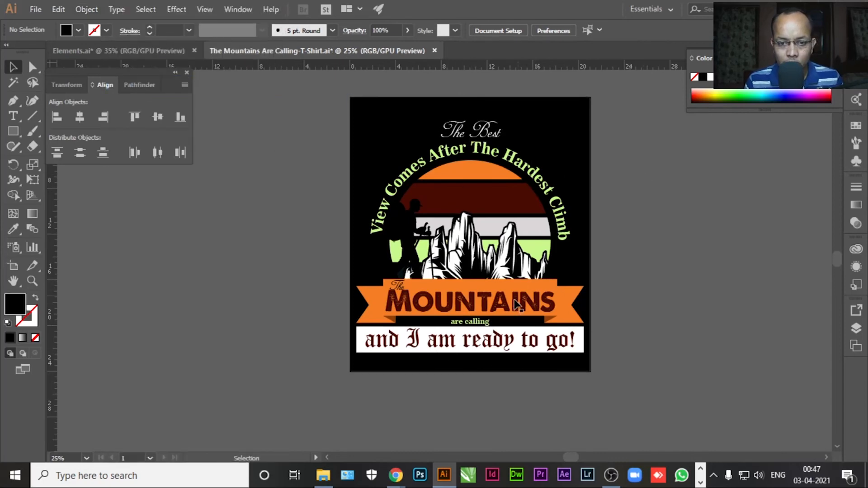
left_click(375, 135)
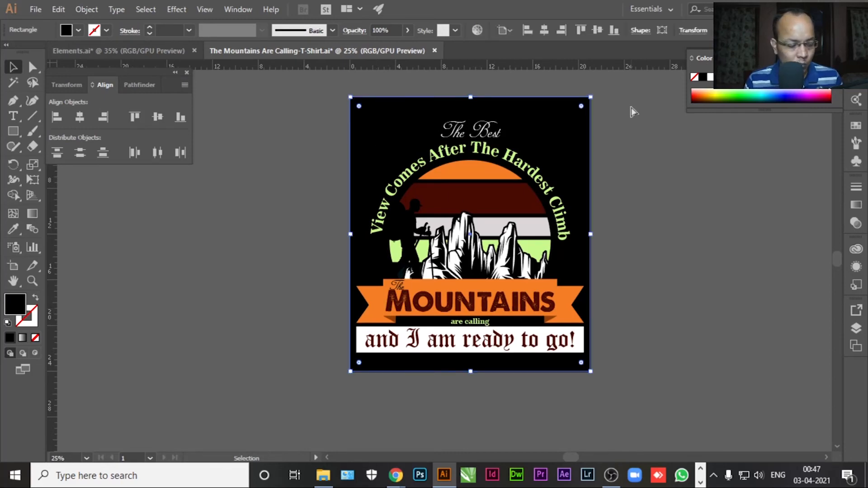
key("Delete")
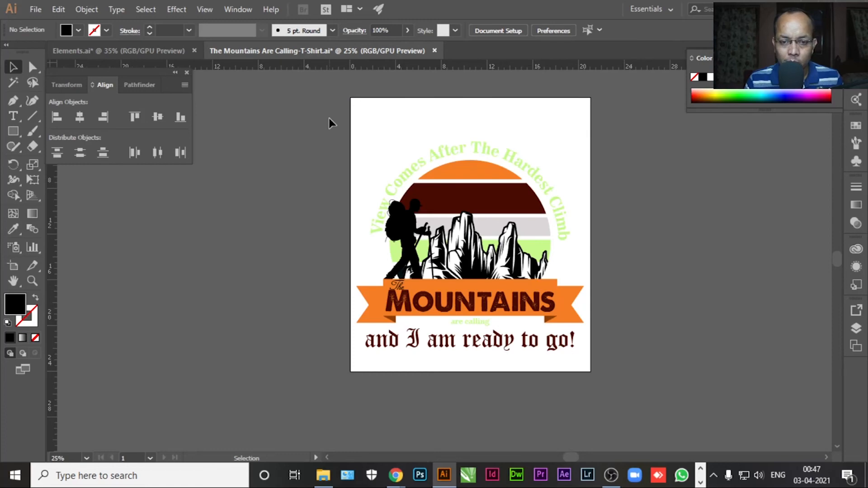
Export the artwork as the PNG file The Mountains Are Calling-T-Shirt at High (300 ppi) resolution with a transparent background.
left_click(44, 10)
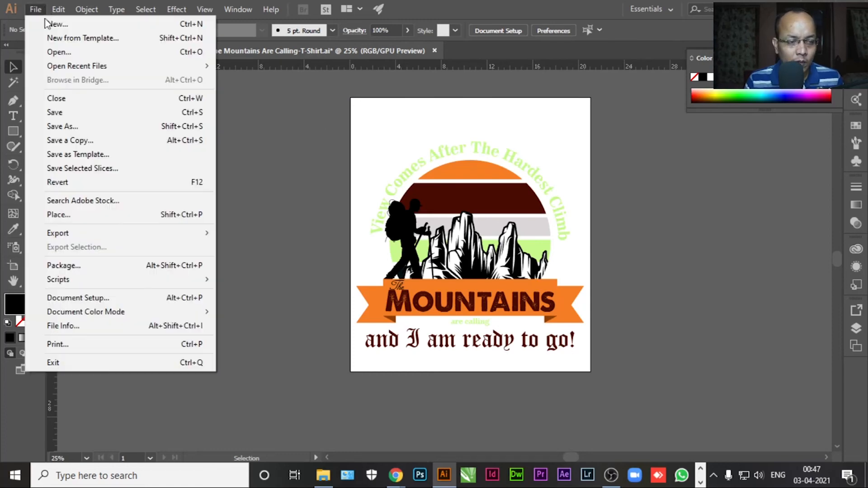
mouse_move(86, 236)
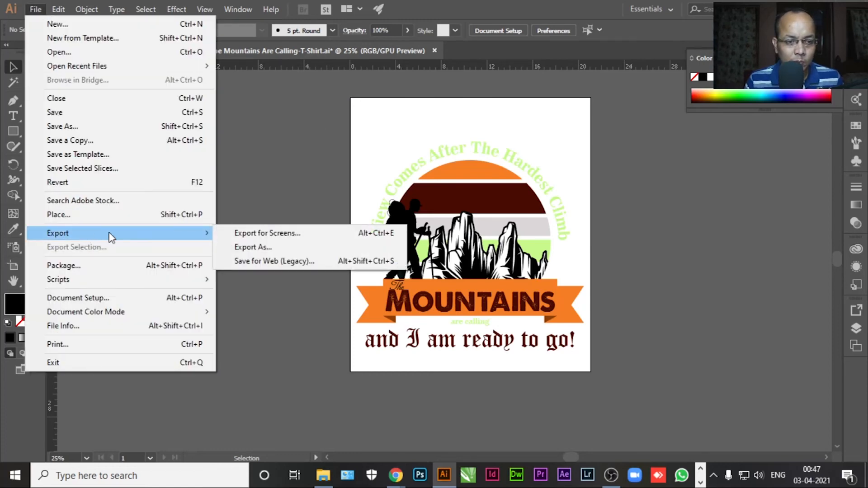
left_click(248, 253)
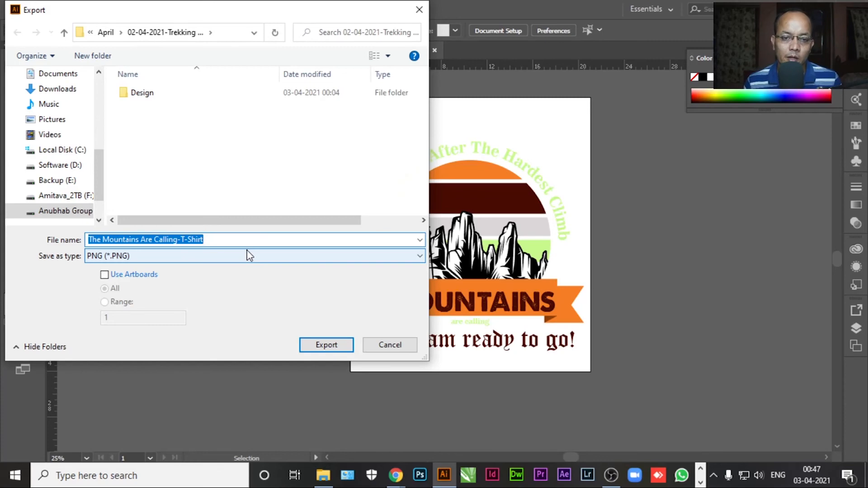
left_click(326, 345)
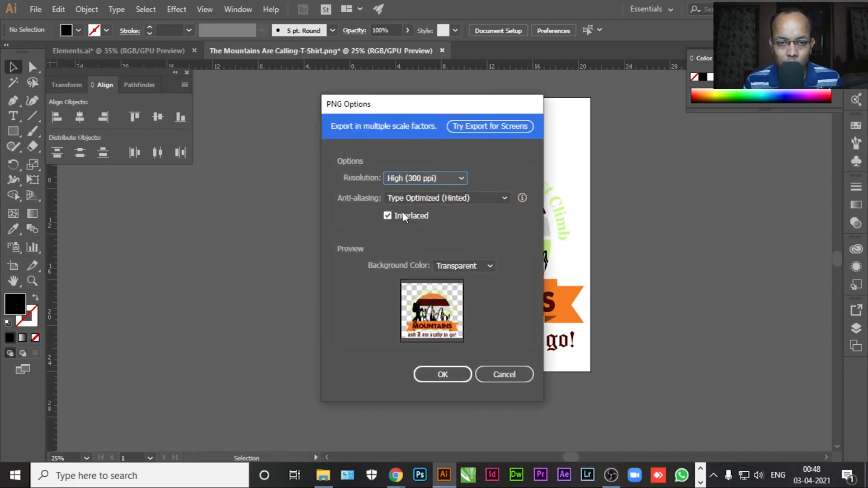
left_click(444, 374)
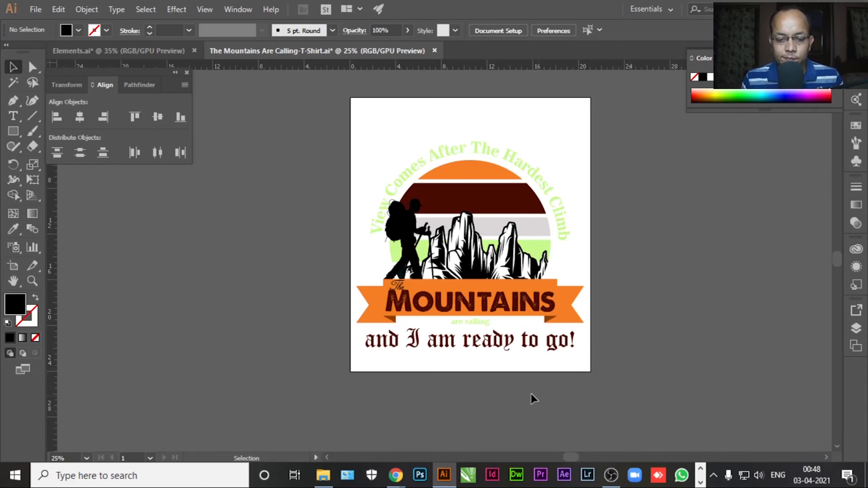
Undo the deletion of the black background and save the T-shirt document, accepting the font-embedding notice.
key("ctrl+z")
left_click(298, 292)
key("ctrl")
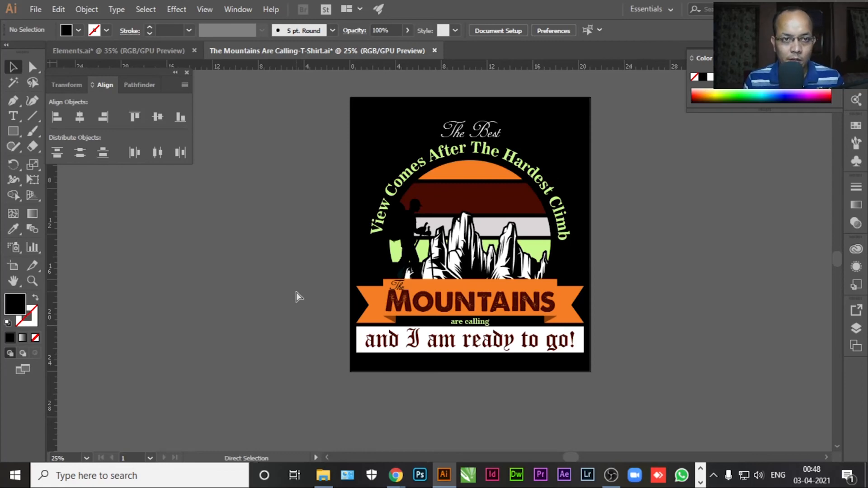
key("ctrl+s")
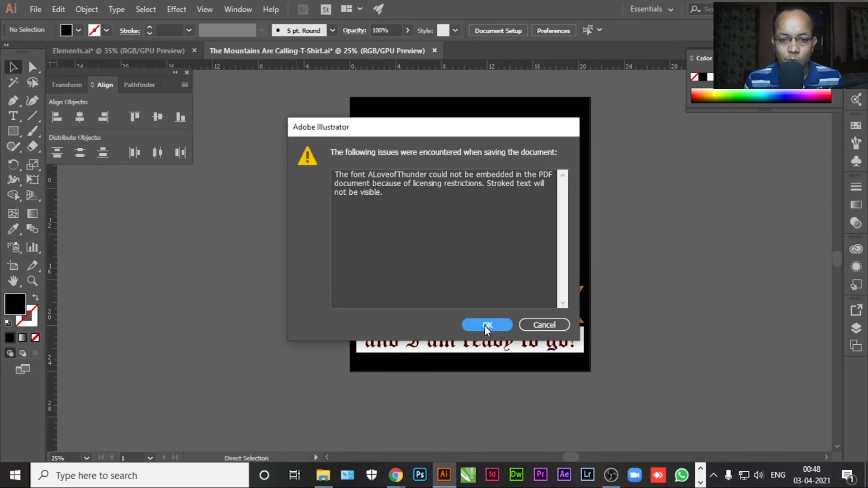
left_click(484, 326)
left_click_drag(626, 257, 592, 257)
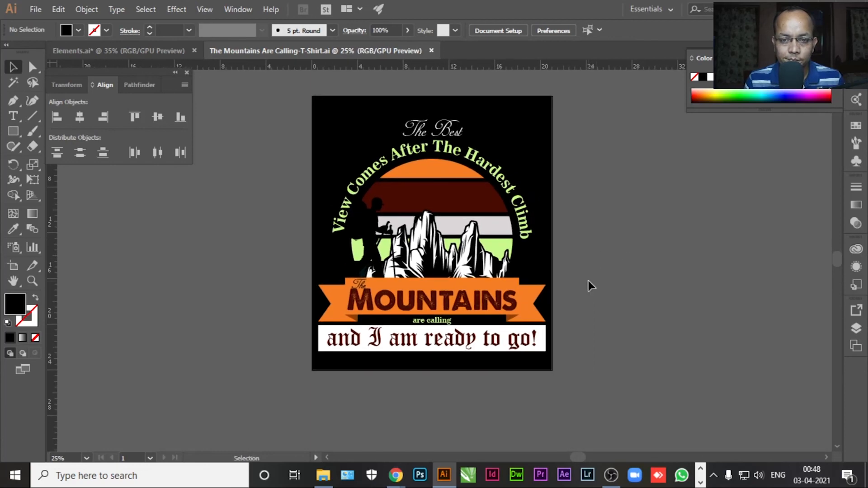
Switch to File Explorer, view the exported The Mountains Are Calling-T-Shirt PNG, close the viewer and return to Illustrator.
left_click(323, 475)
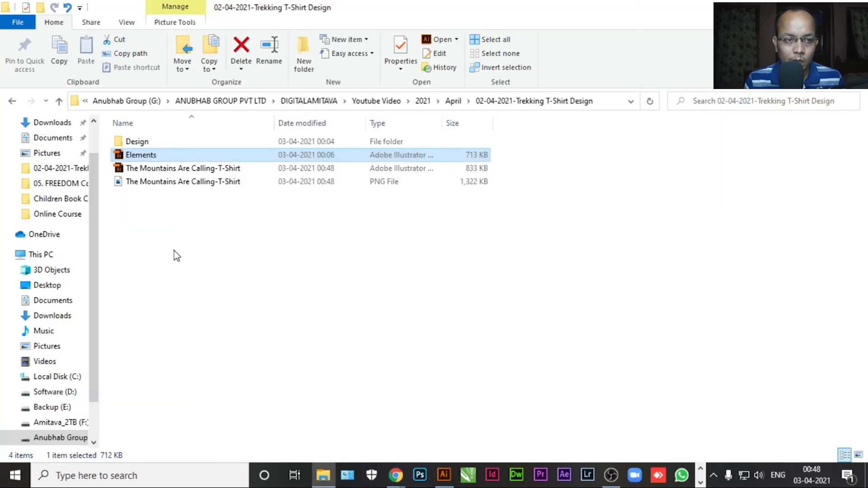
left_click(175, 183)
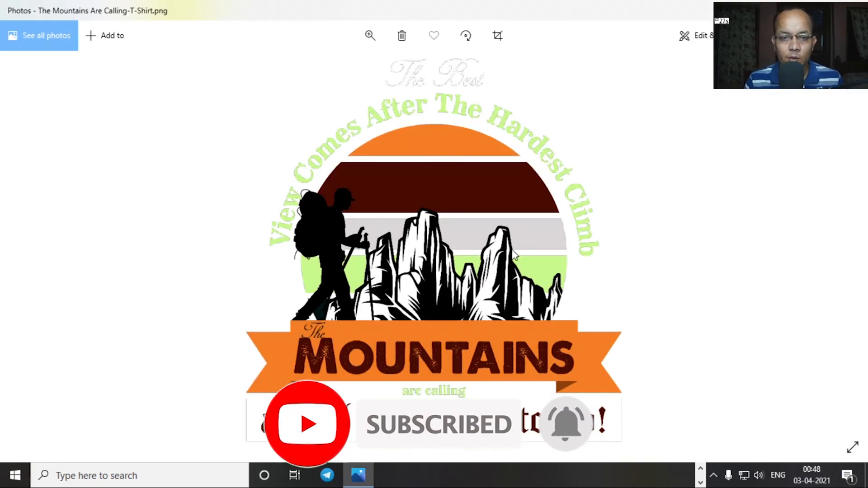
left_click(854, 6)
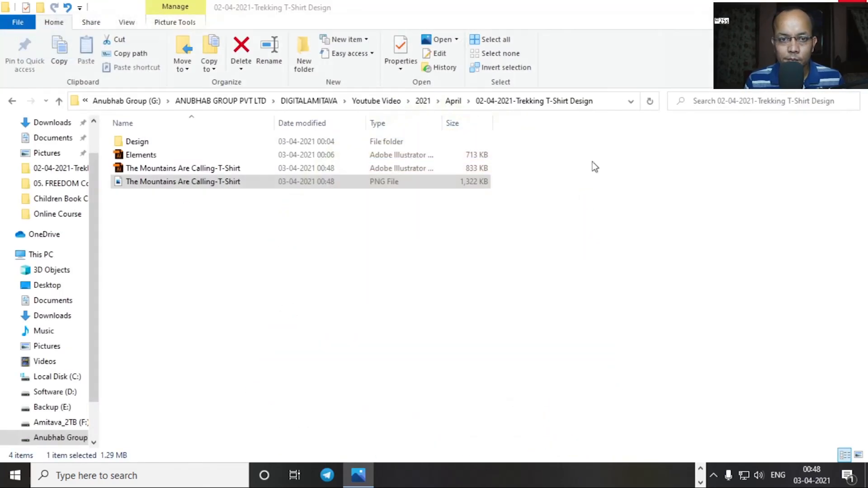
left_click(393, 282)
left_click(331, 481)
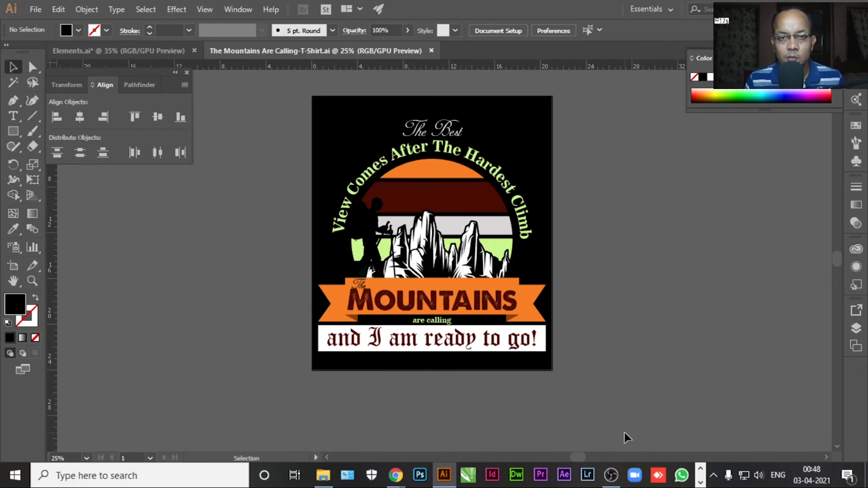
Switch to Smartmockups in Chrome and show only the free men's T-shirt mockups.
left_click(395, 475)
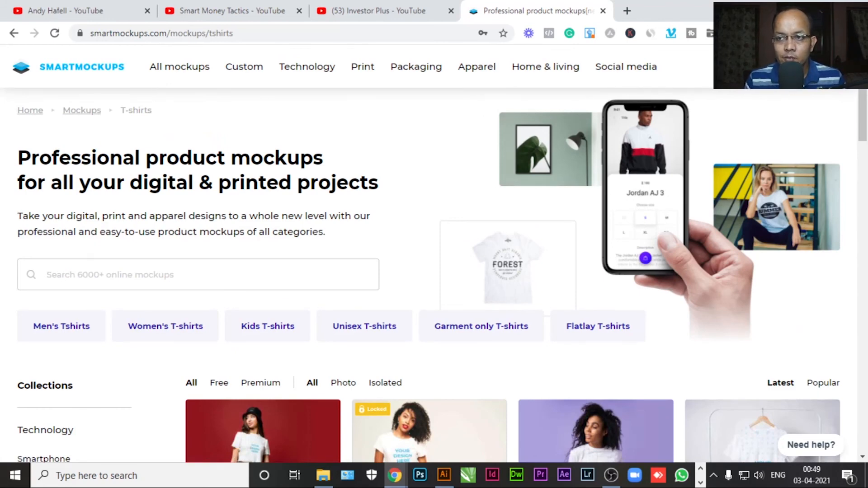
mouse_move(477, 72)
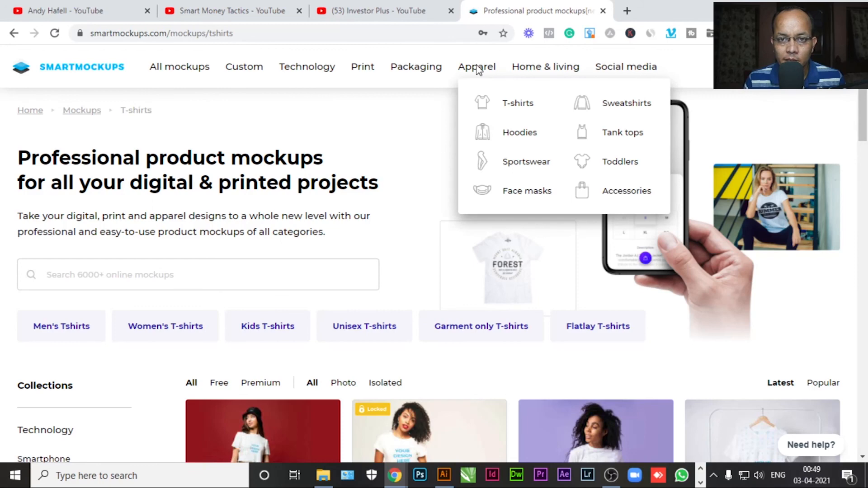
left_click(511, 107)
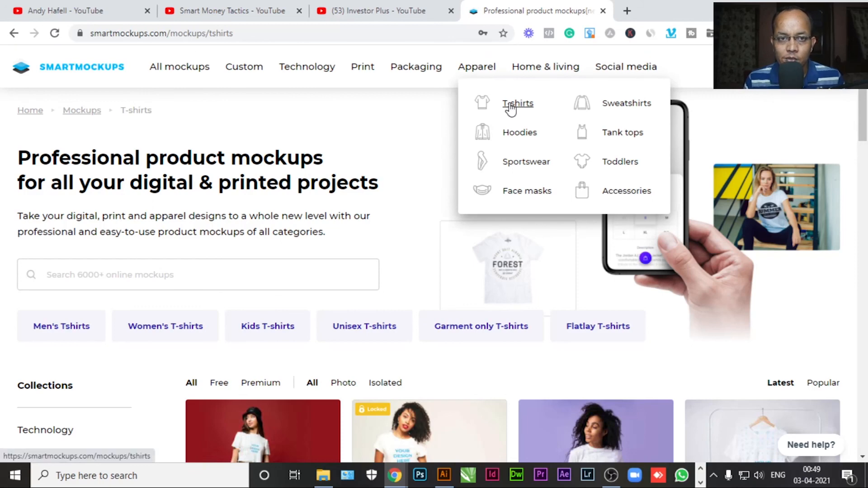
left_click(63, 331)
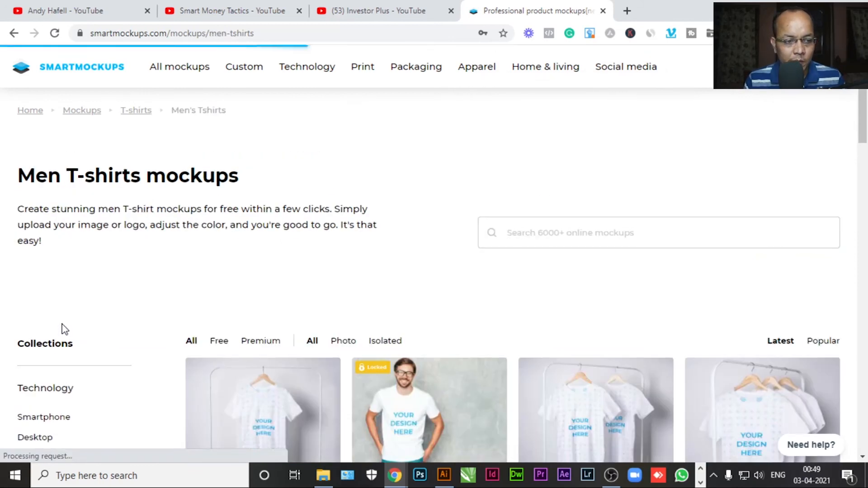
left_click(218, 344)
Browse the free men's T-shirt mockups and open the one of the bearded man standing in front of a large window.
scroll(492, 296, "down", 2)
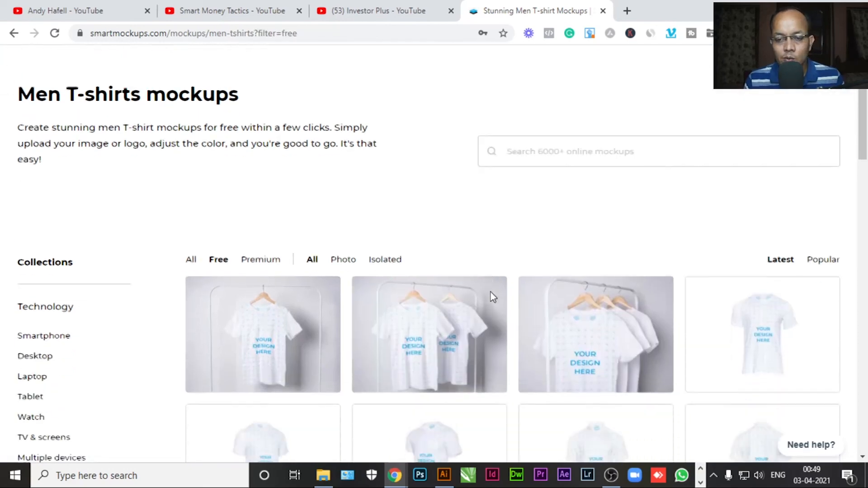
scroll(491, 296, "down", 9)
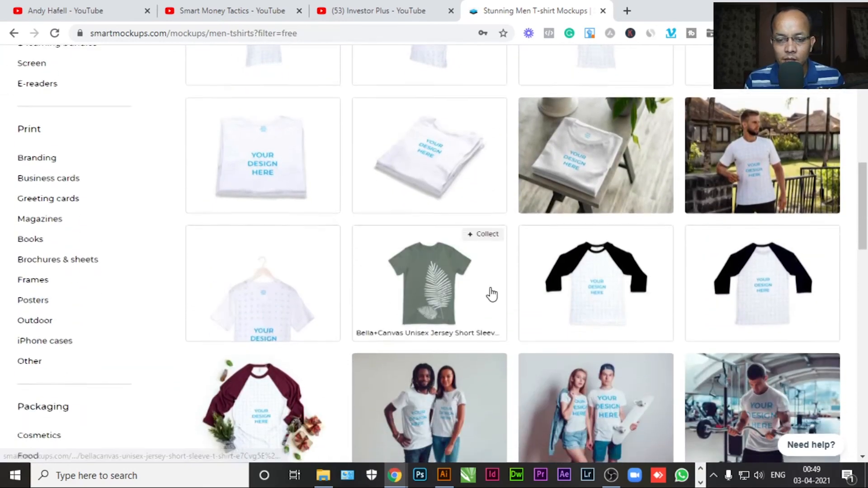
scroll(491, 295, "down", 10)
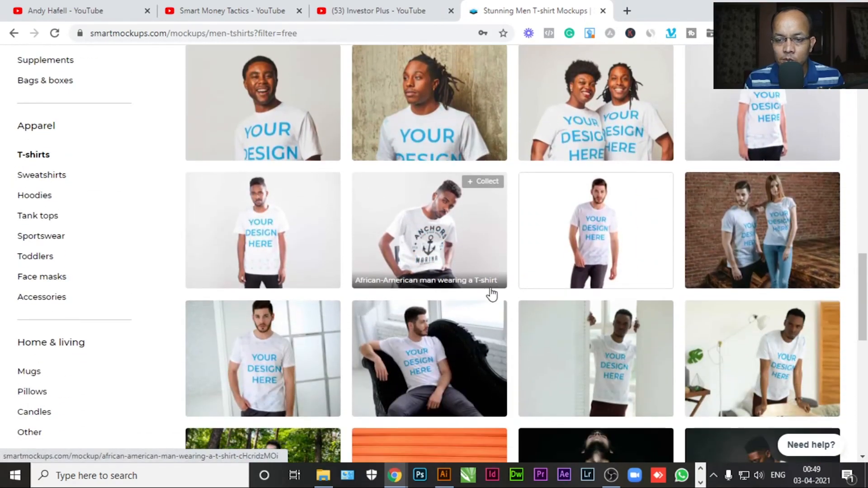
scroll(491, 294, "down", 3)
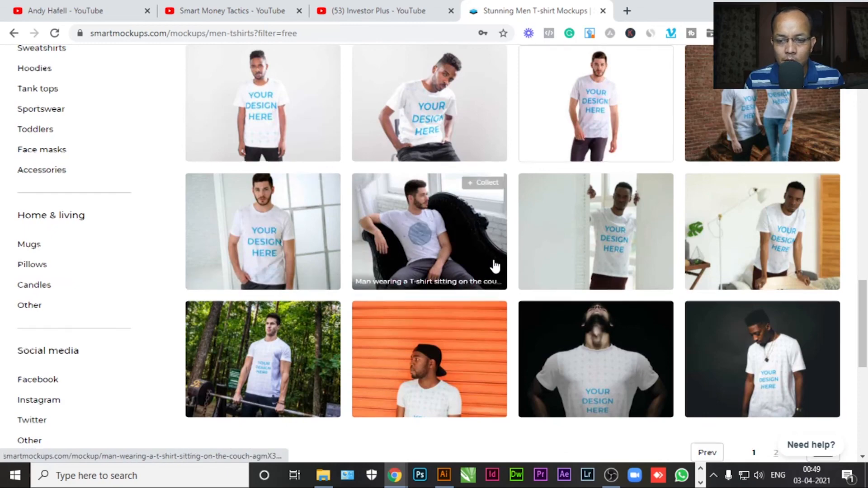
scroll(494, 262, "down", 2)
scroll(495, 265, "up", 3)
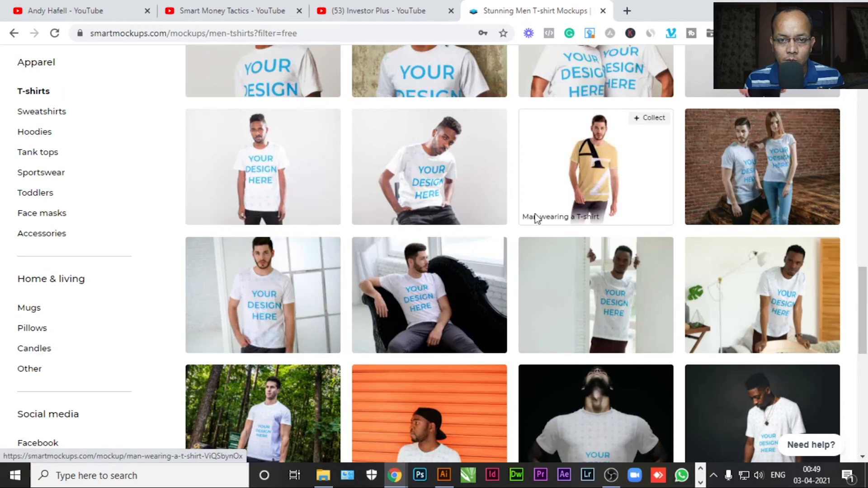
scroll(534, 229, "down", 3)
scroll(532, 229, "up", 8)
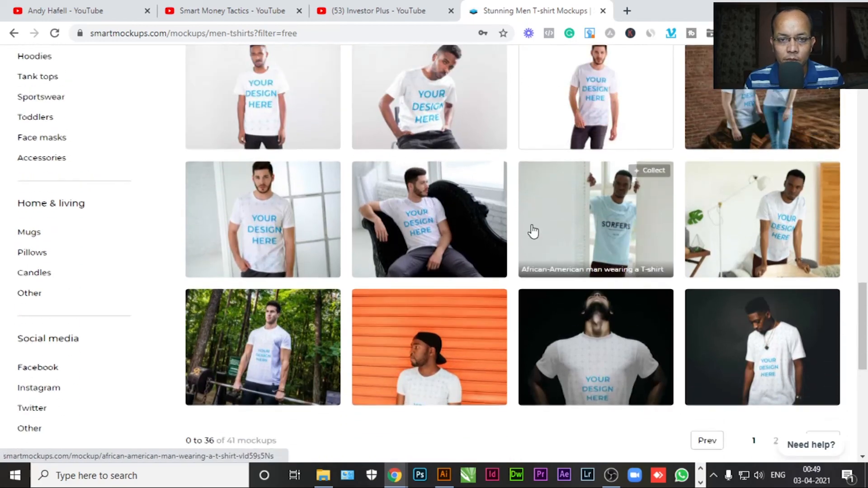
scroll(532, 229, "down", 6)
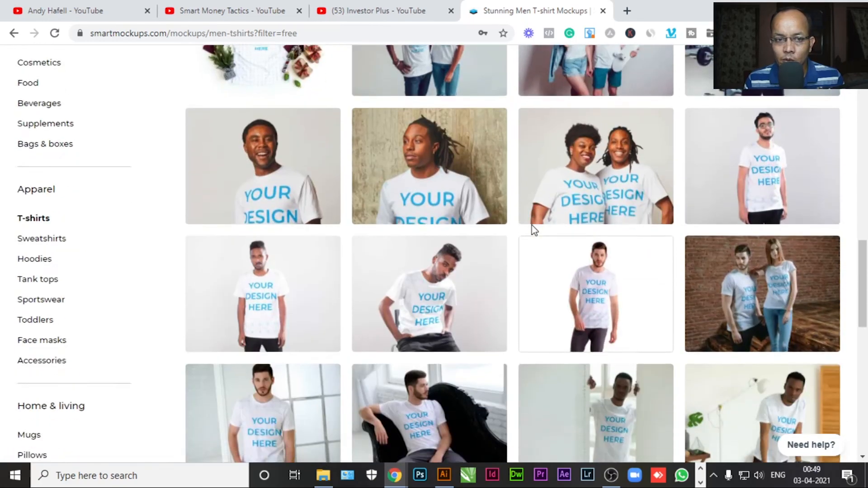
left_click(243, 284)
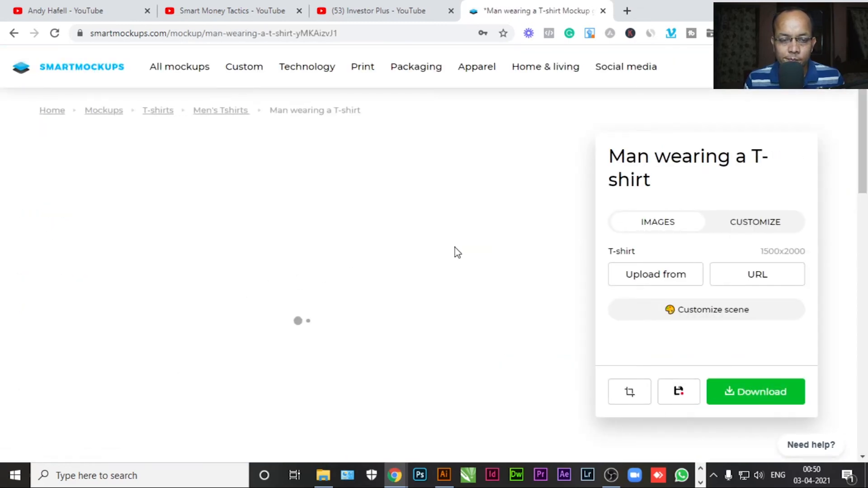
scroll(455, 248, "down", 1)
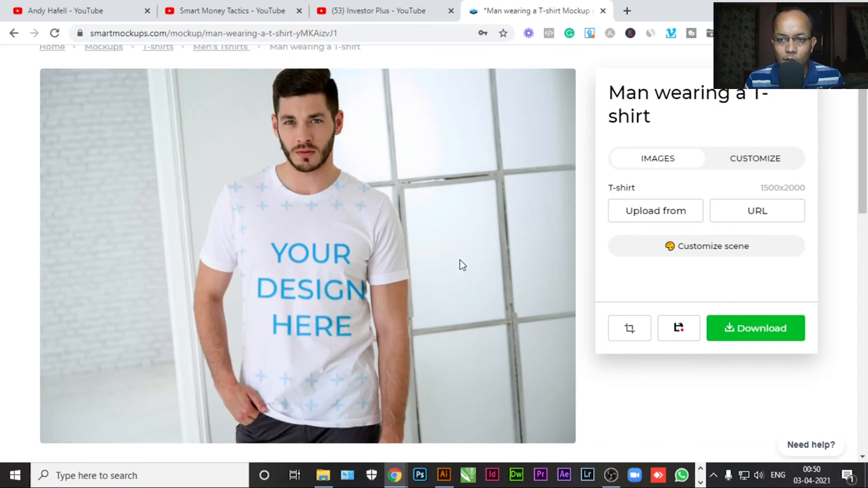
Upload the image The Mountains Are Calling-T-Shirt from the computer onto the mockup's shirt.
left_click(631, 213)
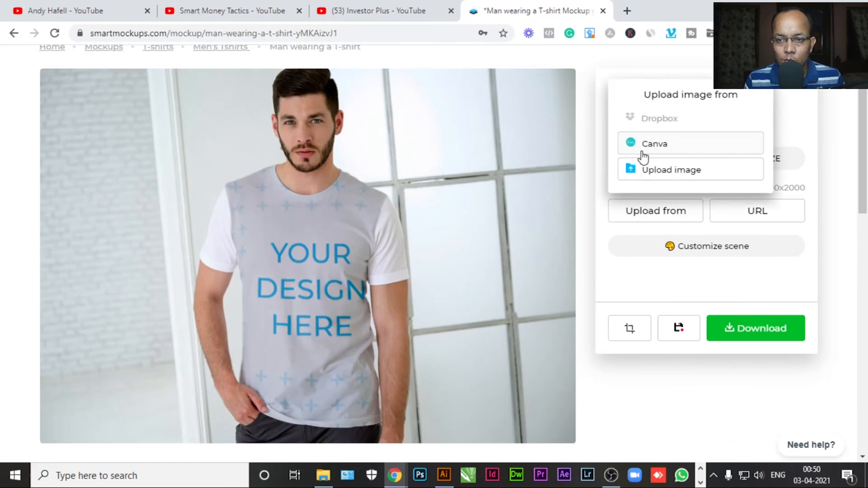
left_click(642, 169)
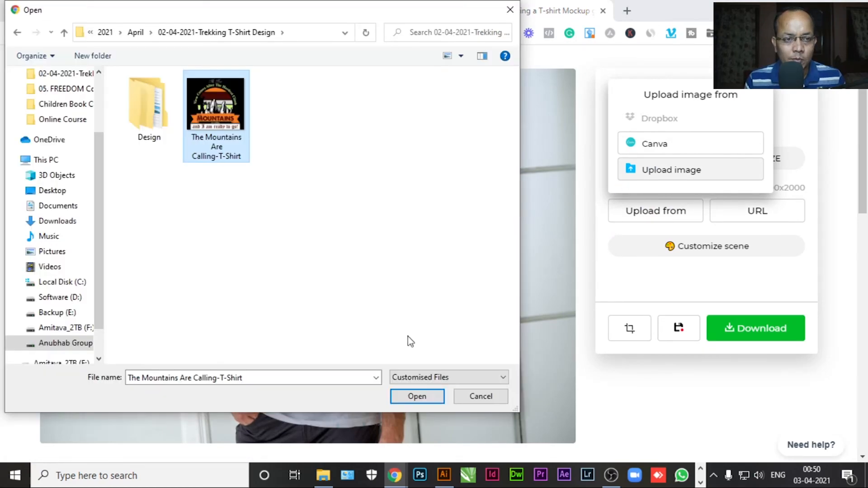
left_click(427, 397)
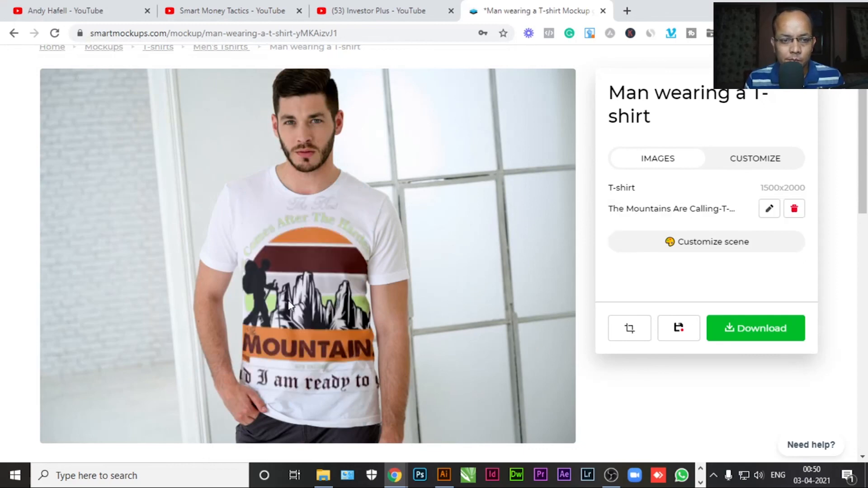
Set the mockup's T-shirt color to the very dark brown swatch taken from the uploaded design.
left_click(752, 164)
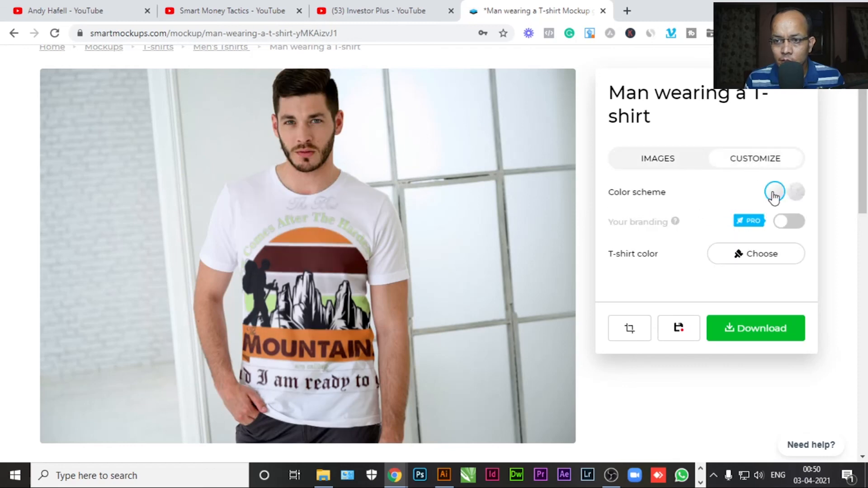
left_click(748, 254)
left_click(679, 219)
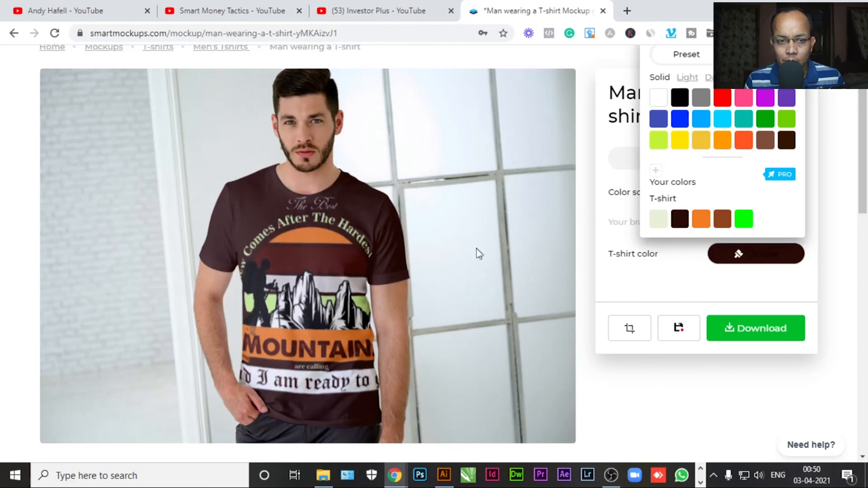
Change the mockup's T-shirt color to solid black and close the color palette.
left_click(680, 98)
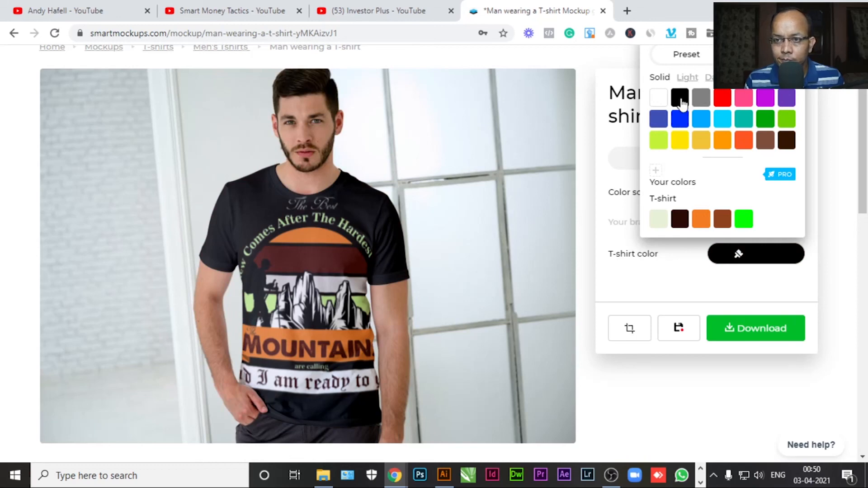
left_click(708, 85)
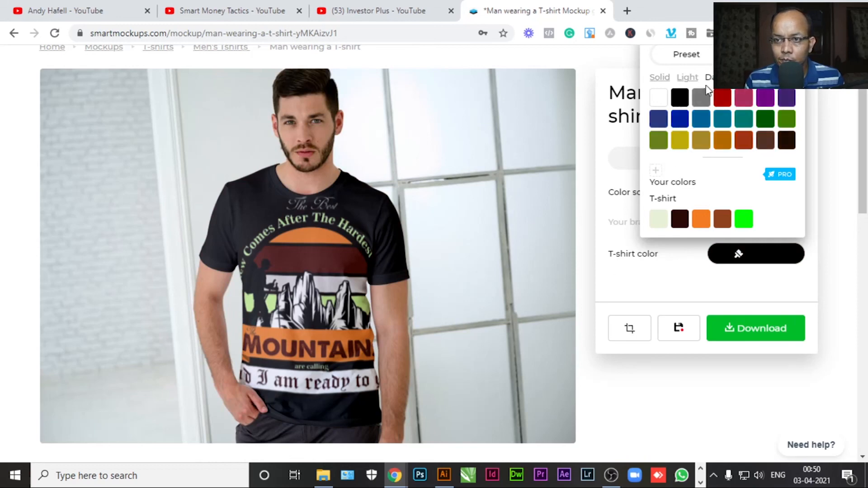
left_click(641, 279)
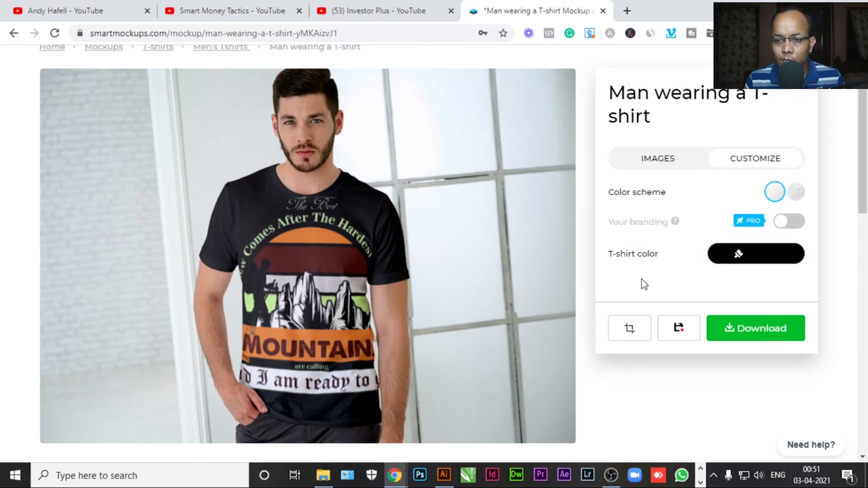
Shrink the uploaded design to about two thirds of its fitted size, nudge it slightly left in the print area, and apply the crop.
left_click(664, 170)
left_click(767, 210)
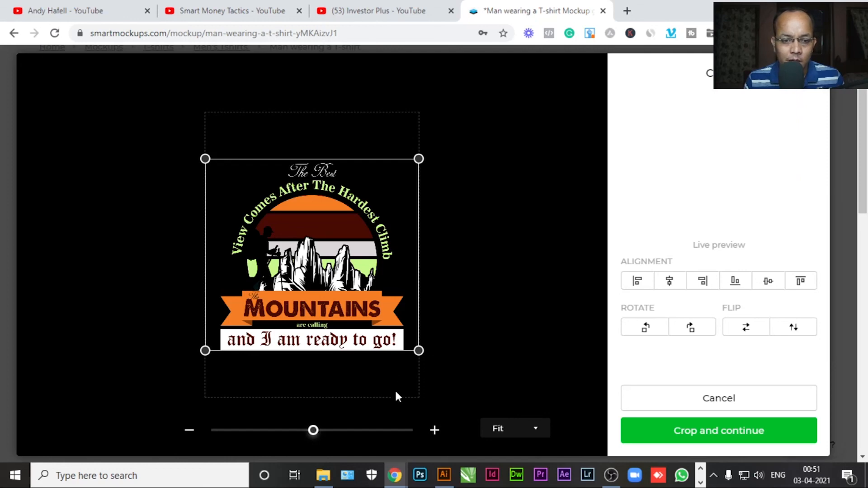
left_click_drag(313, 430, 274, 431)
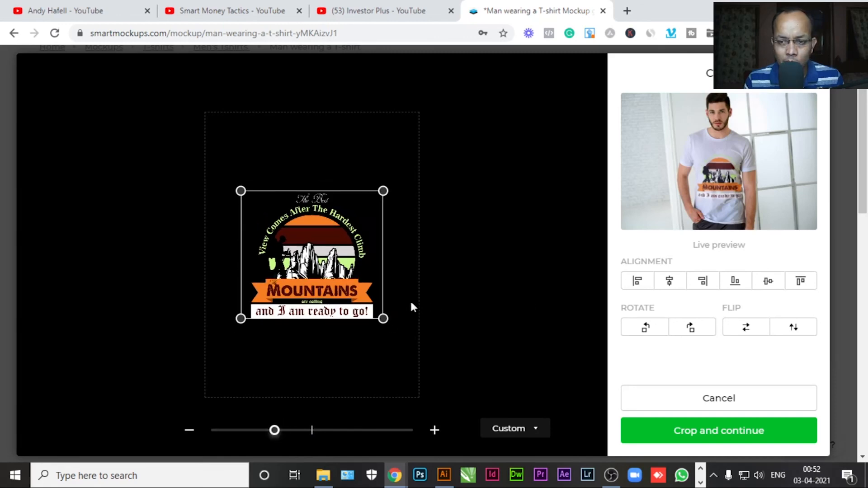
left_click_drag(339, 290, 332, 291)
left_click(699, 430)
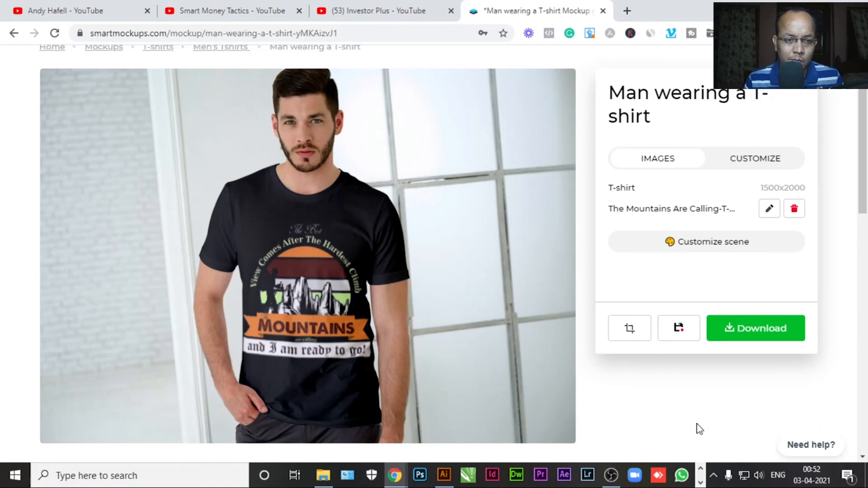
Download the mockup in High quality (1920x1344) and open the saved image from the 02-04-2021-Trekking T-Shirt Design folder in File Explorer.
left_click(762, 330)
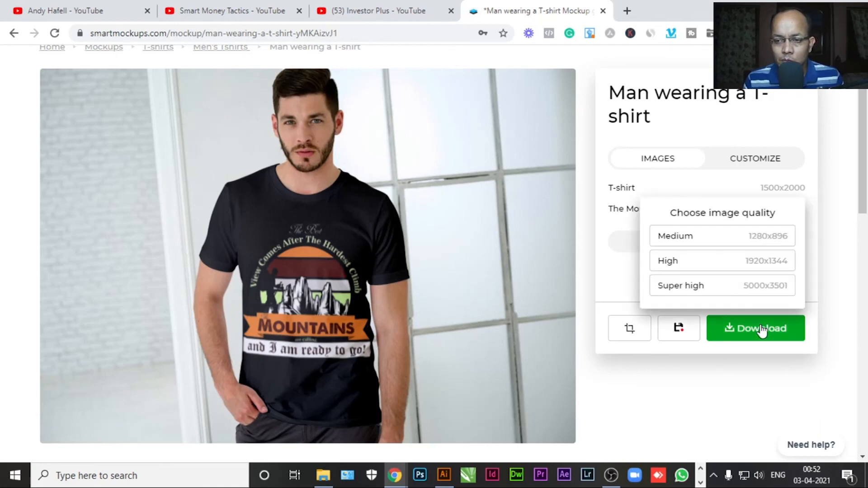
left_click(695, 267)
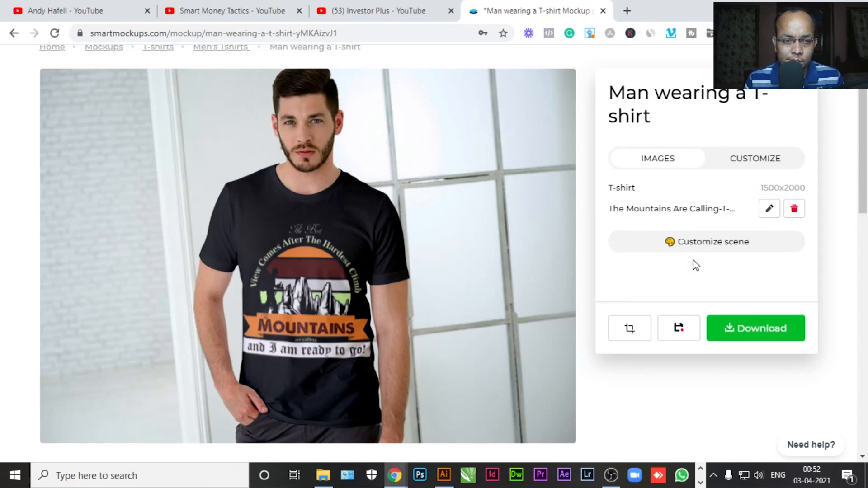
double_click(280, 176)
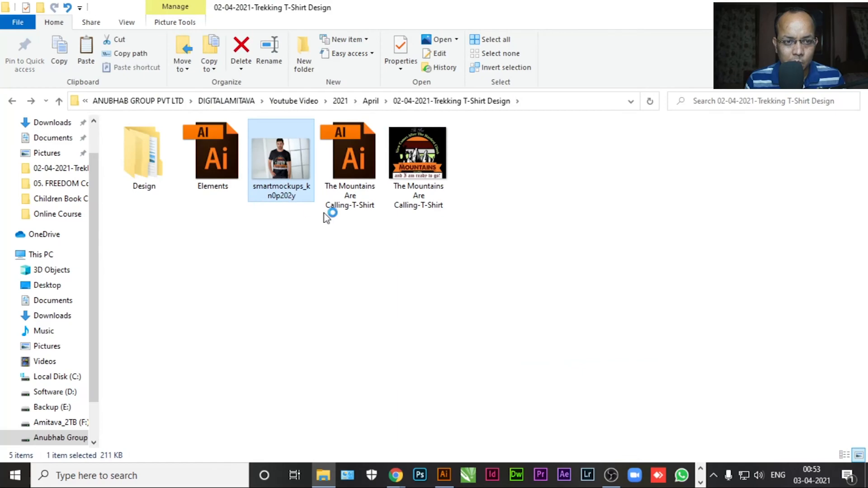